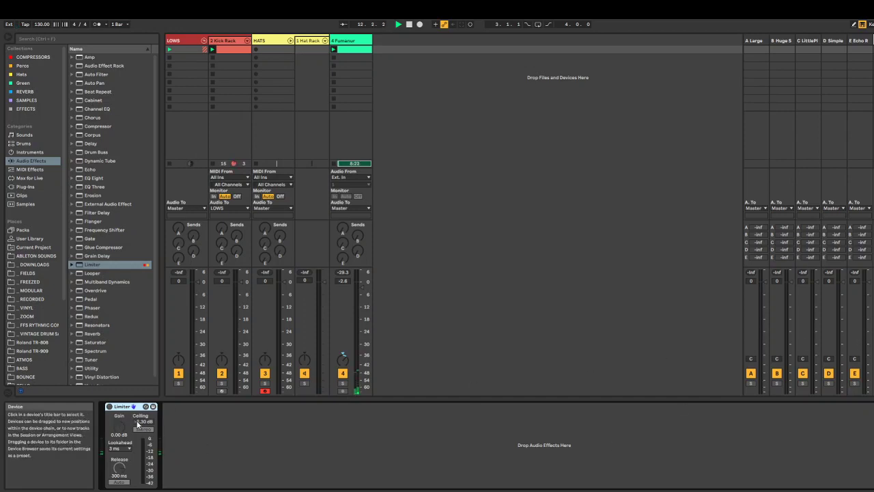
Turn on the Limiter device.
left_click(109, 407)
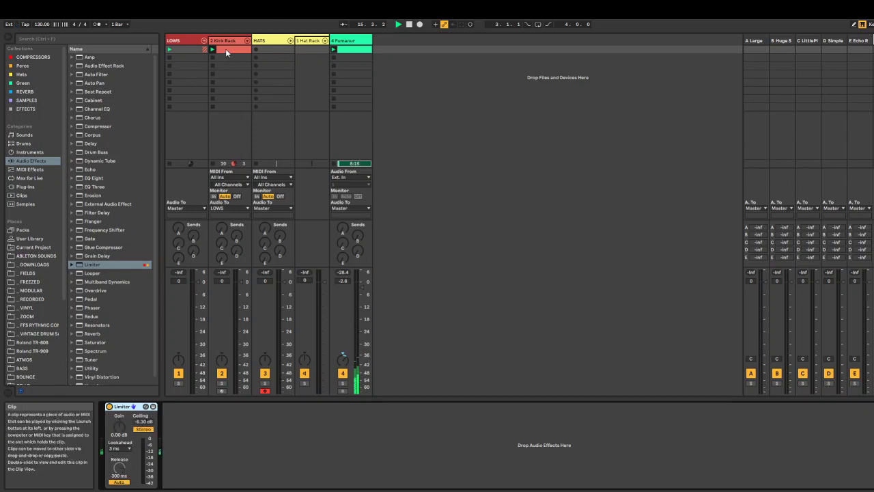
Check the Little Plate reverb settings on return track C and raise the Fumanur track's volume to about -1.7 dB.
left_click(808, 41)
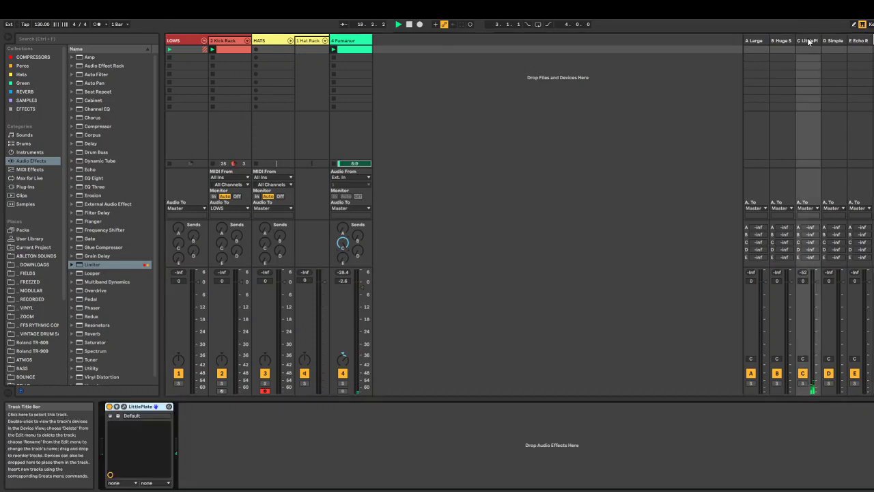
left_click(155, 406)
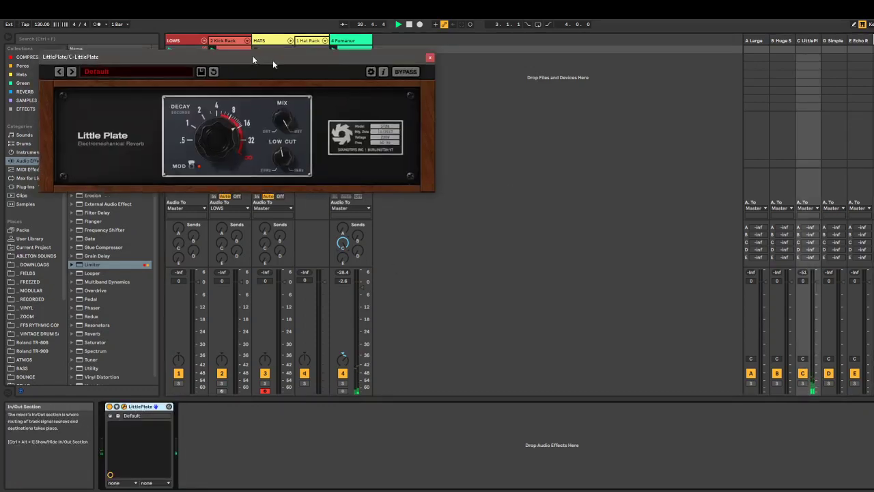
left_click_drag(253, 60, 645, 113)
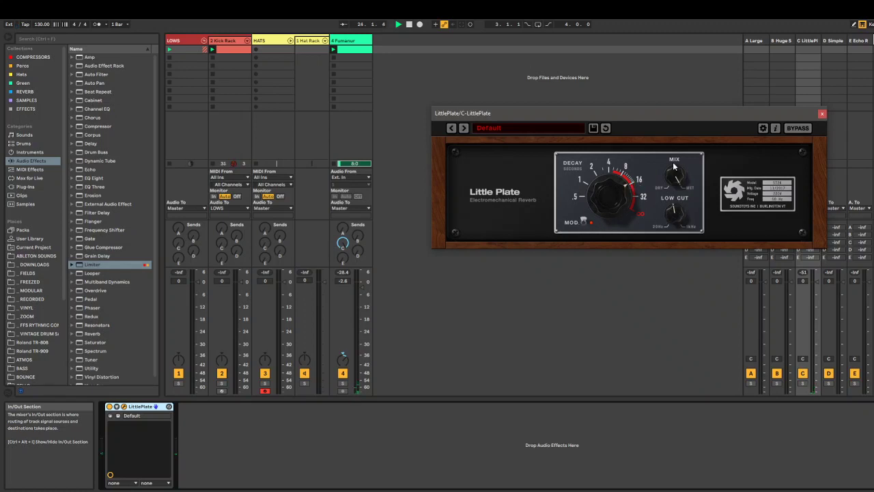
left_click(822, 113)
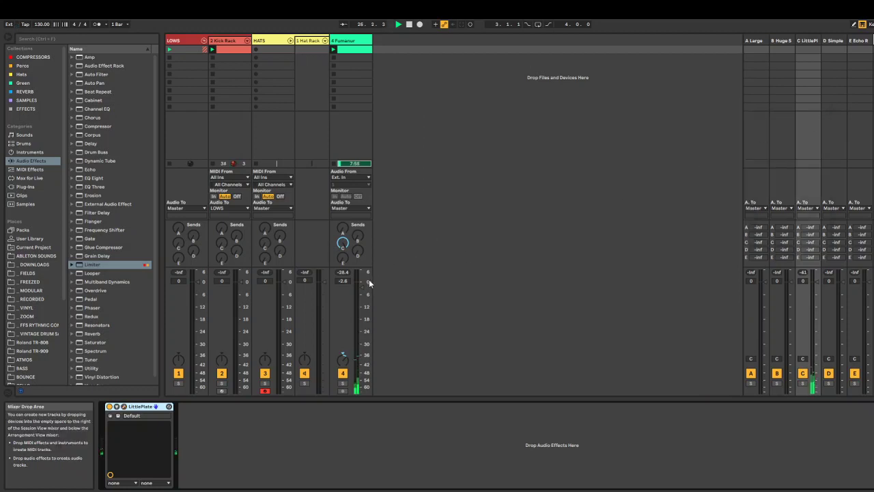
left_click_drag(362, 292, 362, 290)
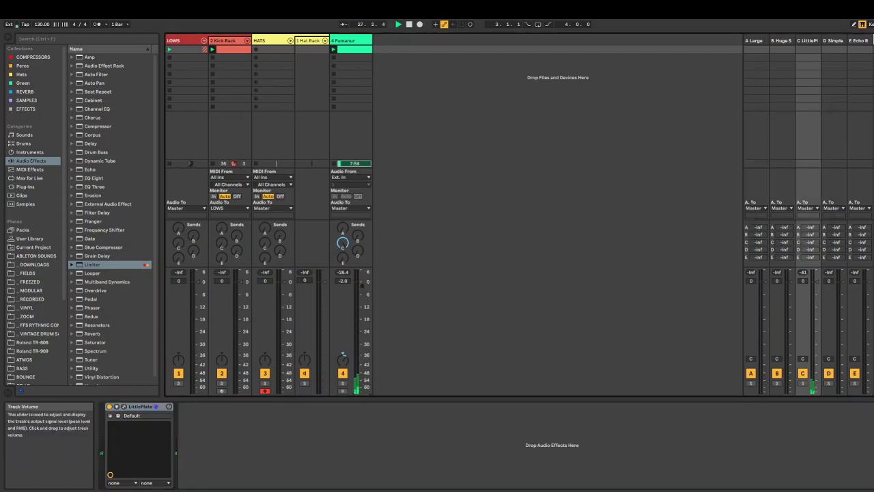
Inspect the kick clip's notes and the devices on the Kick Rack's ALEX-KICK and ROUND KICK chains.
double_click(229, 49)
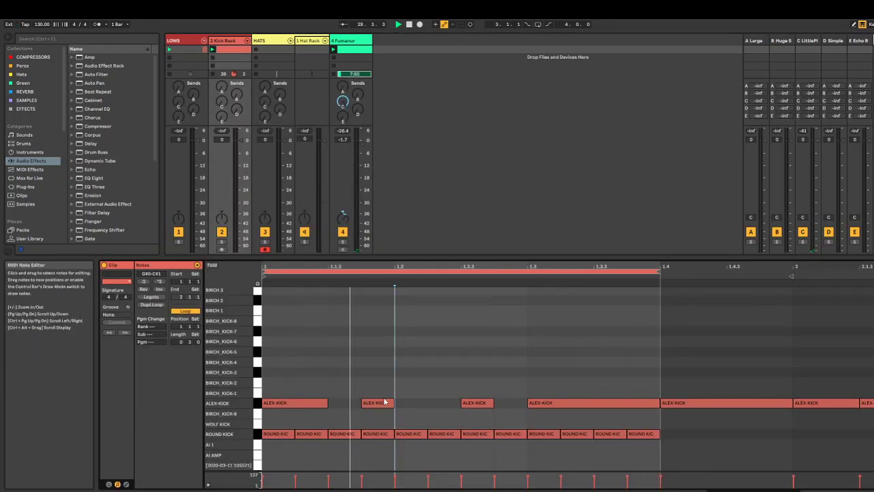
left_click(246, 40)
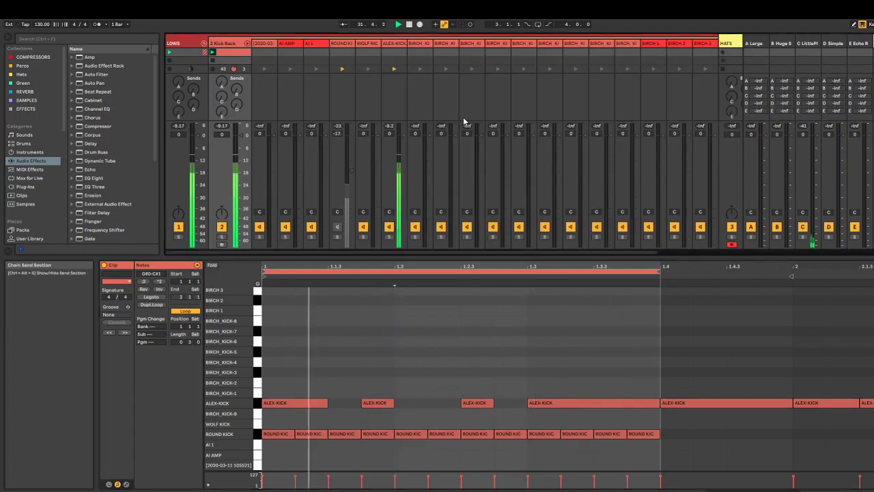
left_click(397, 43)
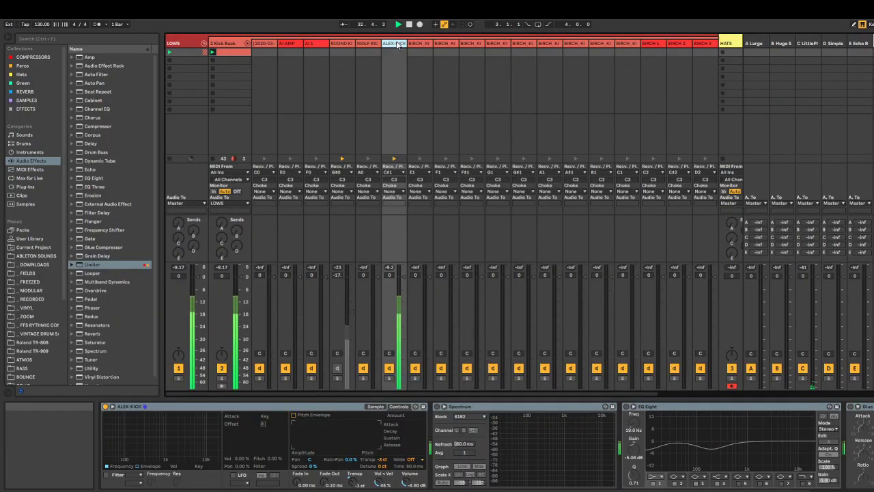
left_click(239, 52)
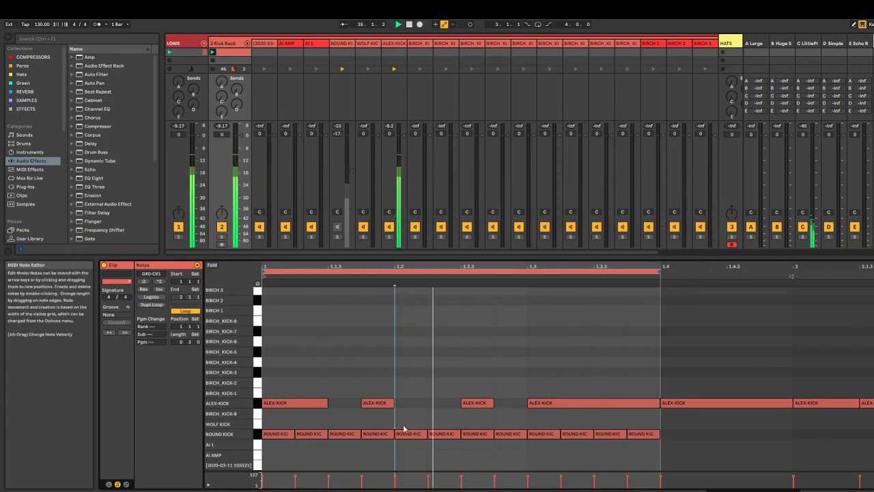
left_click(345, 44)
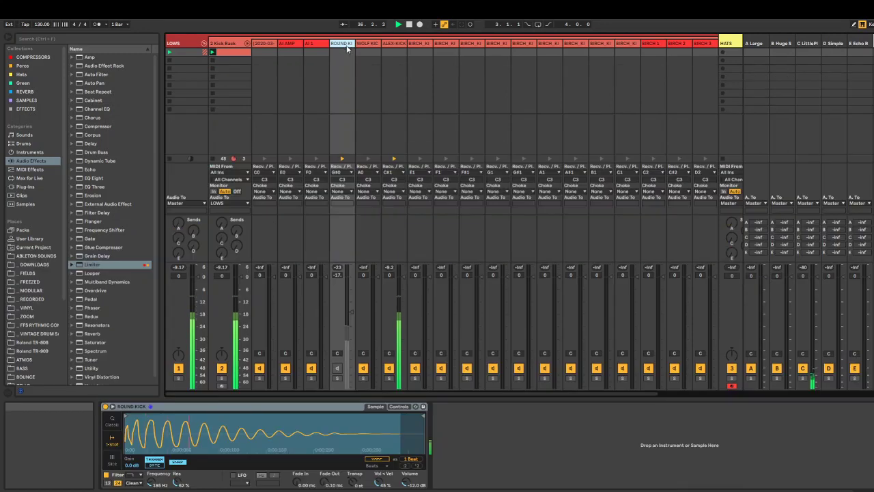
Audition the ROUND KICK chain briefly, and examine the ALEX-KICK chain's frequency content in an enlarged Spectrum display.
left_click(338, 369)
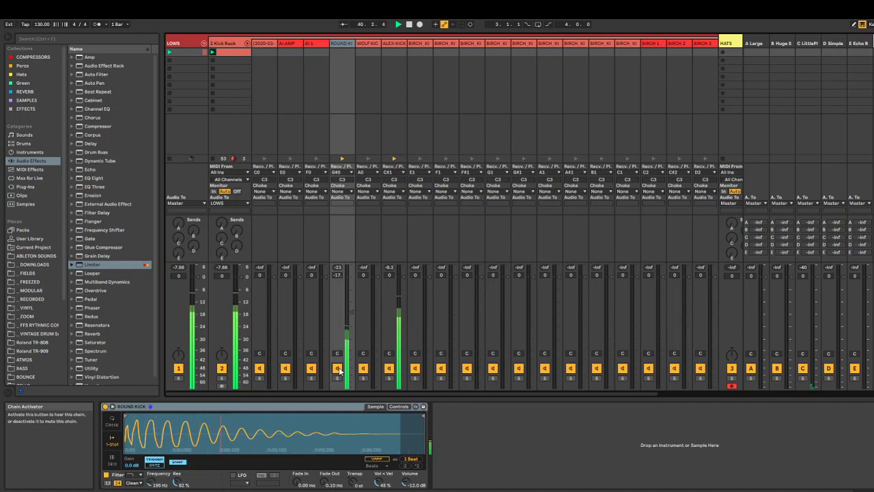
left_click(338, 368)
left_click(393, 321)
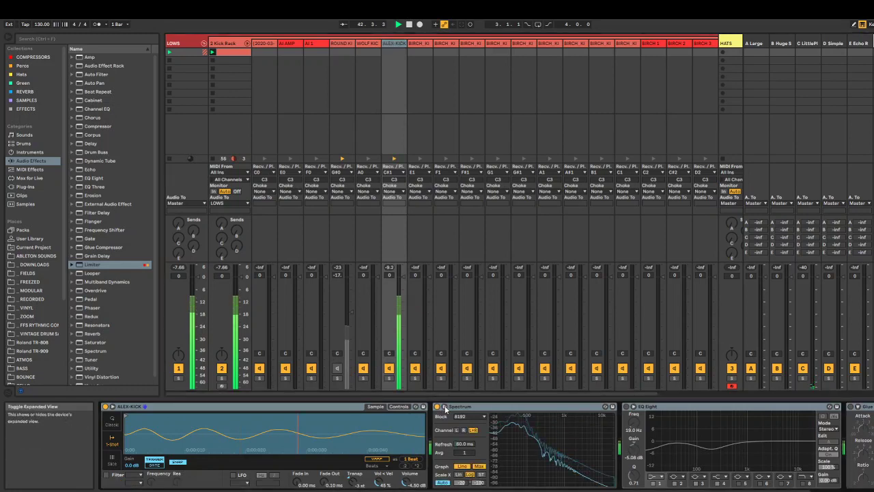
left_click(445, 407)
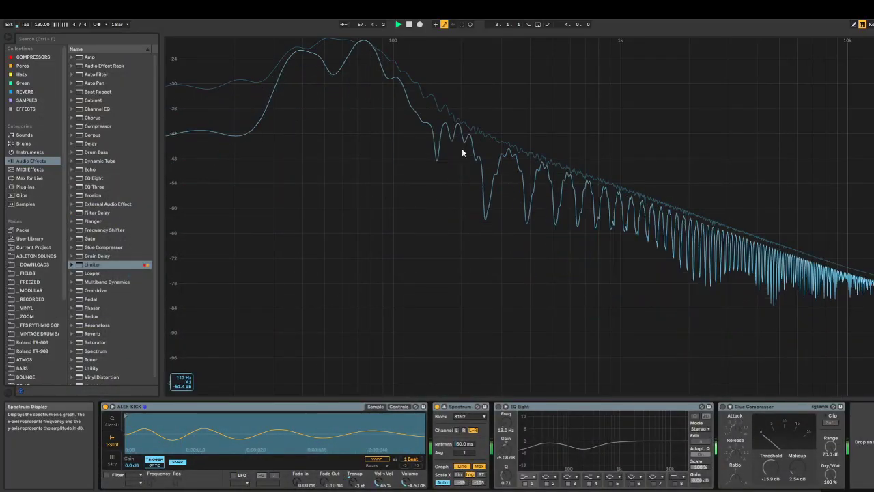
double_click(461, 149)
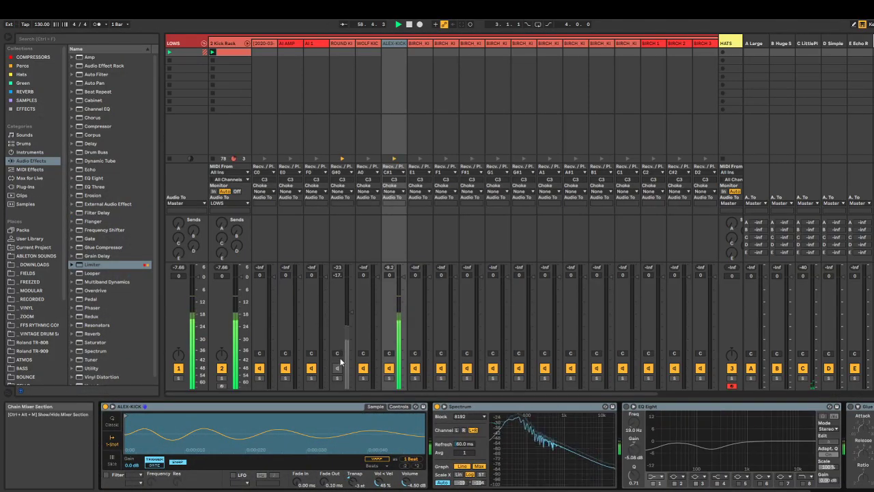
Activate the ROUND KICK chain and turn on the EQ Eight on the ALEX-KICK chain.
left_click(345, 46)
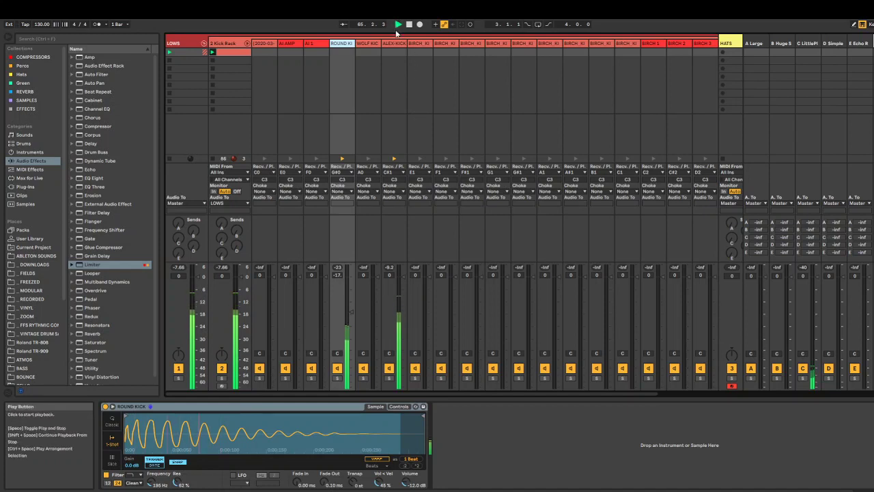
left_click(395, 42)
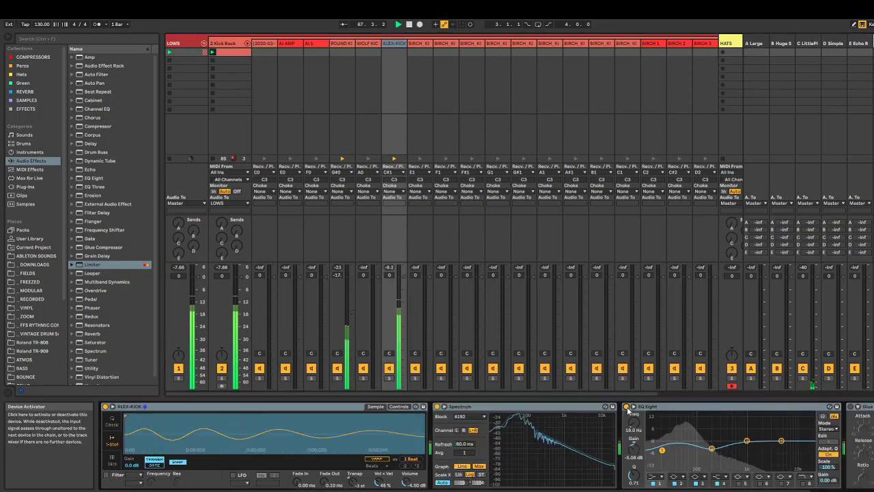
In the ALEX-KICK chain's EQ Eight, set band 1's gain to -4.34 dB and band 2 to -2.60 dB at 195 Hz.
left_click_drag(711, 448, 711, 445)
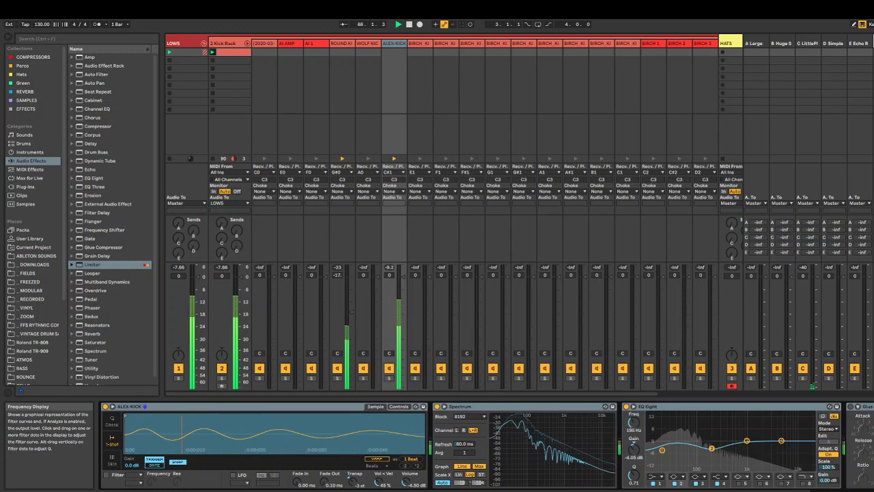
left_click(662, 450)
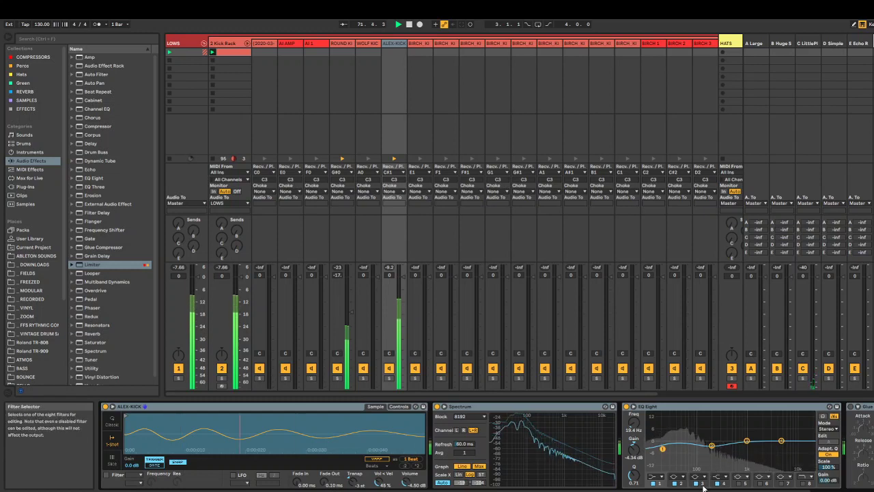
left_click(712, 447)
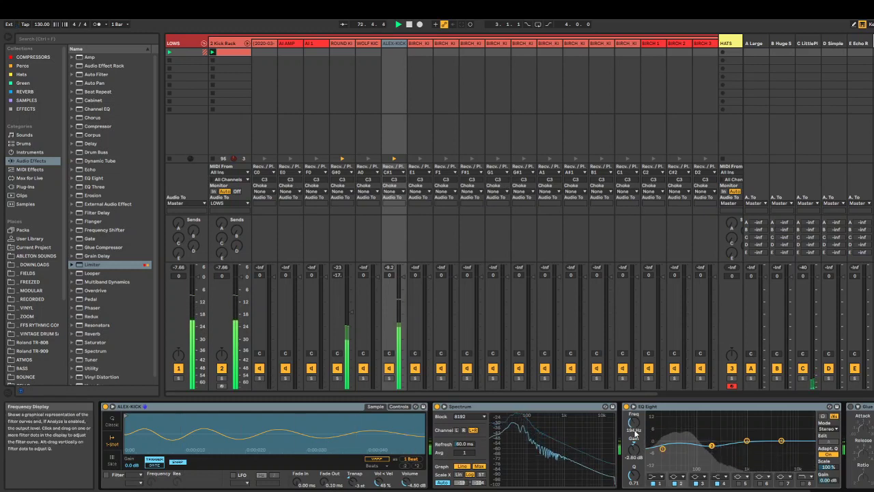
left_click_drag(634, 433, 634, 430)
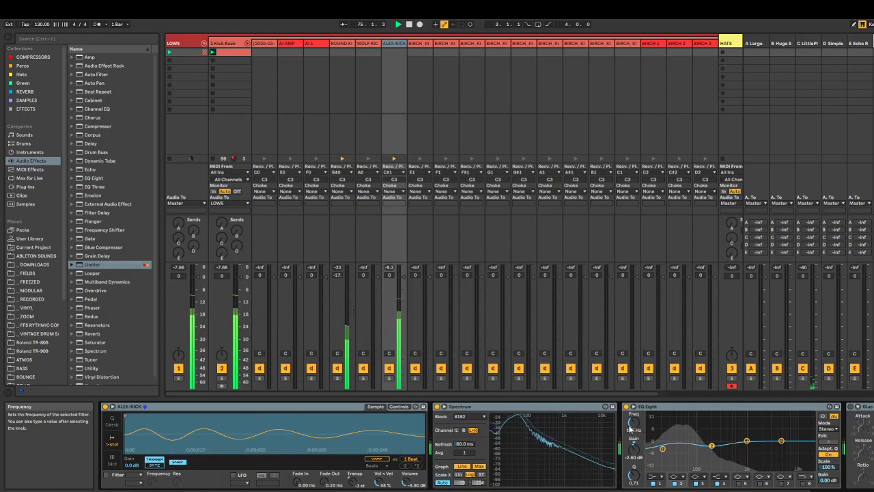
Turn on the ALEX-KICK chain's Glue Compressor with 3.33 dB makeup gain and a -11.7 dB threshold.
scroll(840, 469, "right", 2)
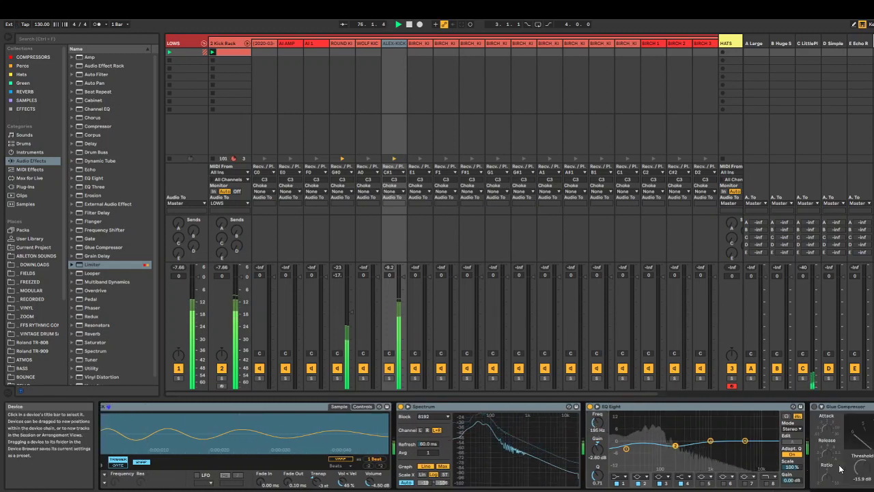
scroll(839, 464, "right", 1)
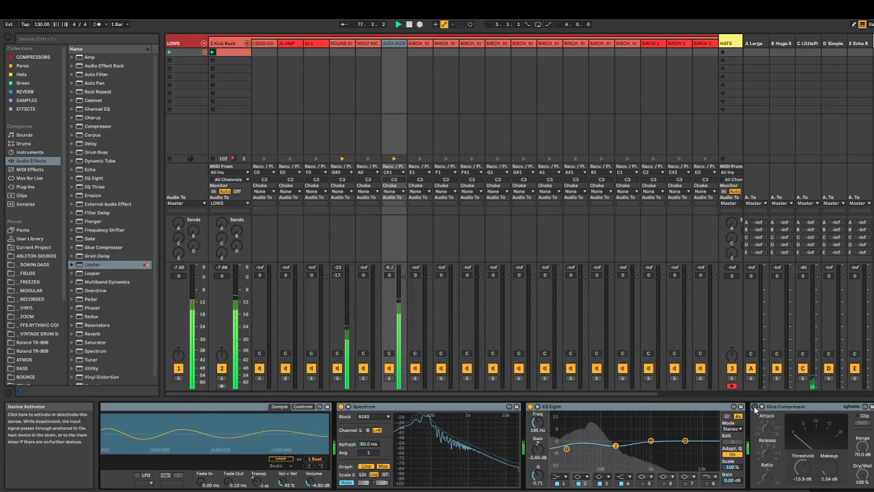
left_click(754, 407)
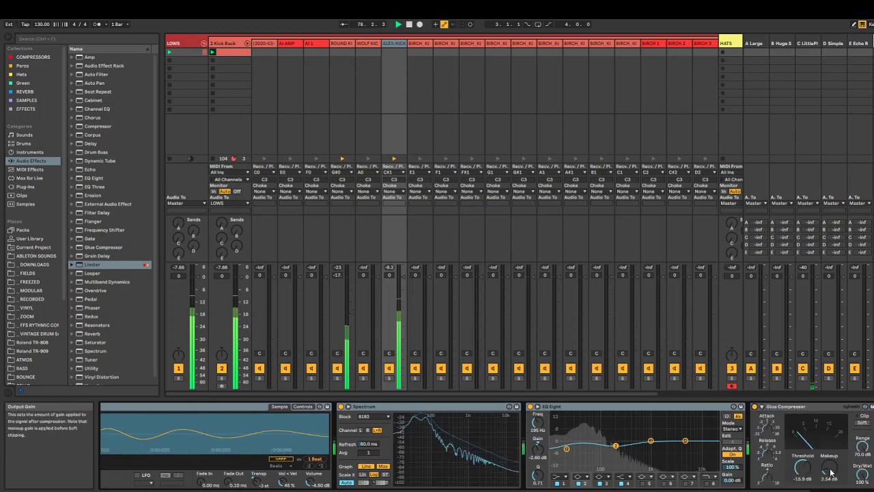
left_click_drag(829, 467, 802, 455)
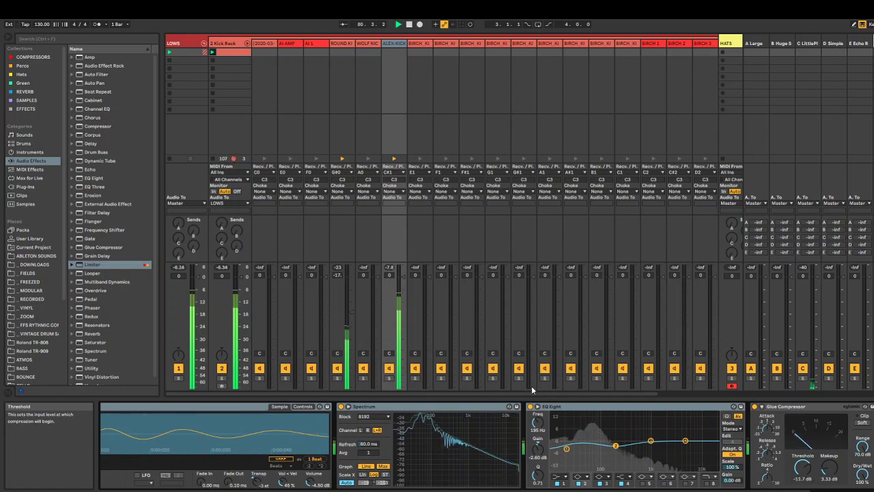
Solo the ALEX-KICK chain and group its EQ Eight and Glue Compressor into an audio effect rack.
left_click(388, 378)
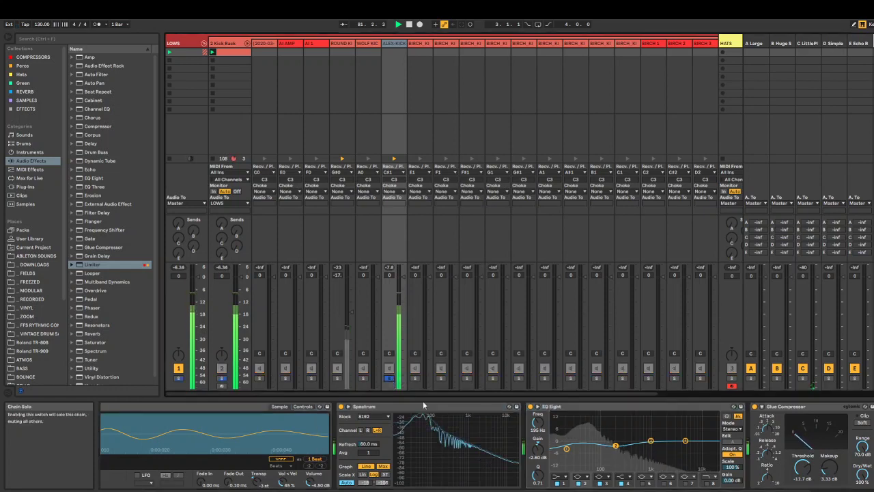
left_click(610, 410)
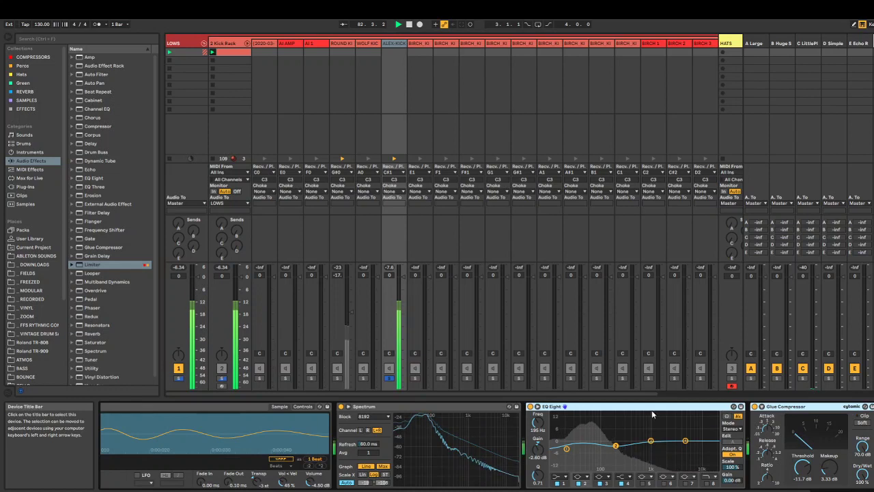
key("ctrl+g")
Bypass and re-enable the new effect rack to compare the sound, and unsolo the ALEX-KICK chain.
left_click(531, 406)
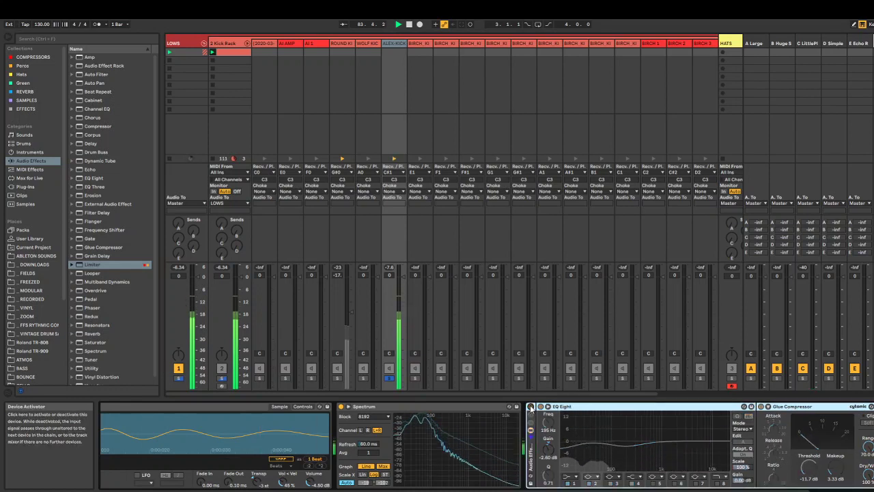
left_click(530, 407)
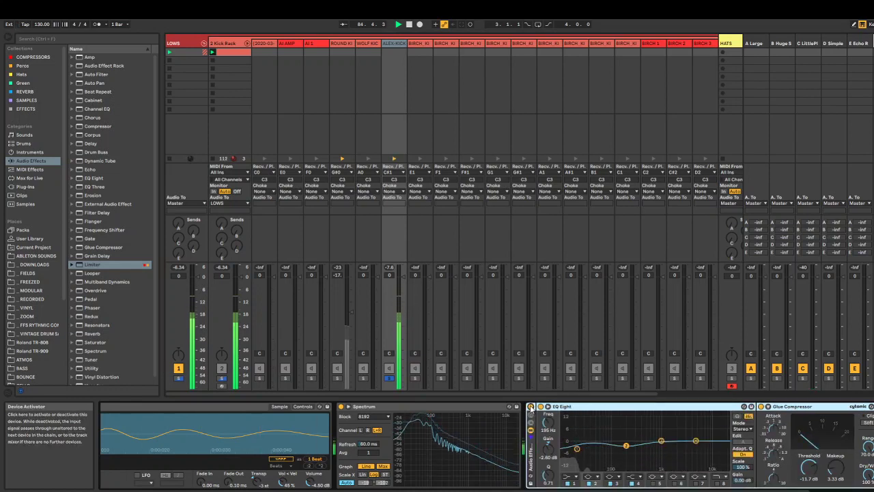
left_click(391, 379)
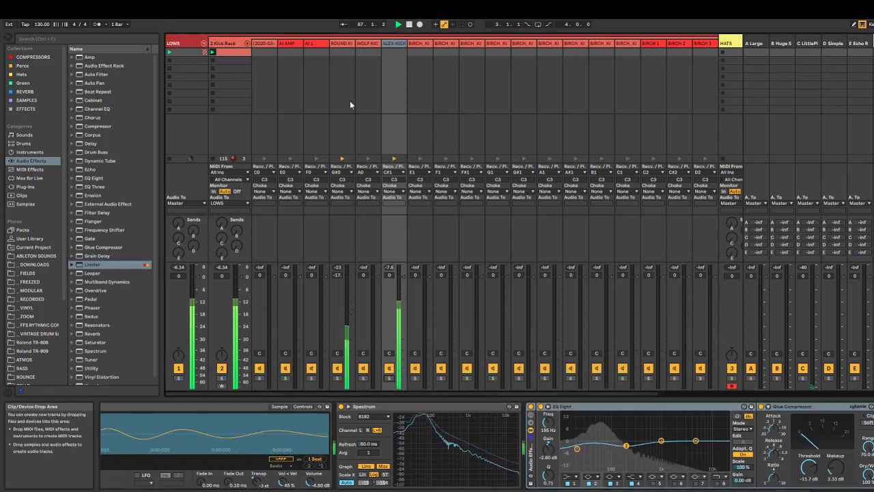
Add a Compressor to the ROUND KICK chain and enable its sidechain with 2 Kick Rack as the audio source.
left_click(350, 48)
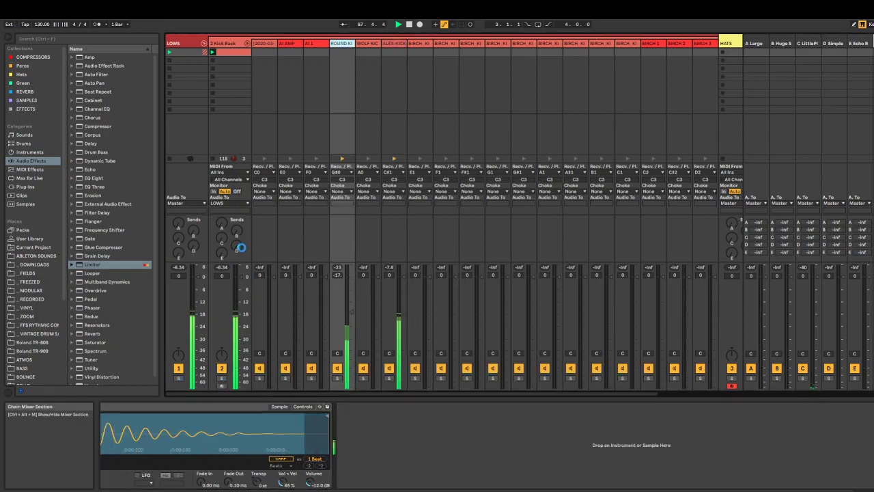
left_click(97, 127)
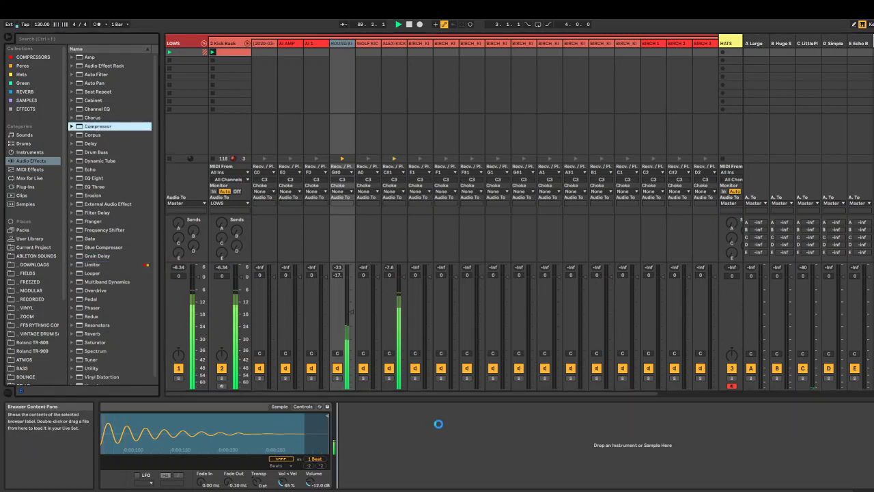
left_click_drag(437, 427, 438, 429)
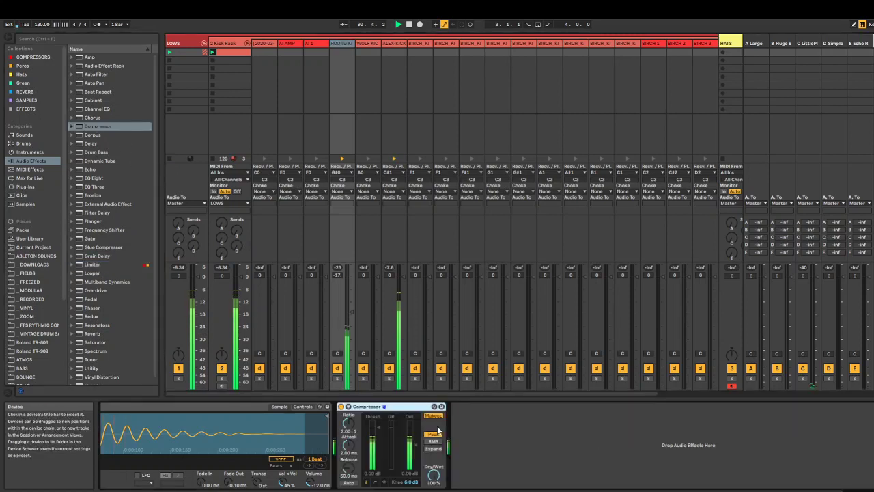
left_click(348, 406)
left_click(355, 429)
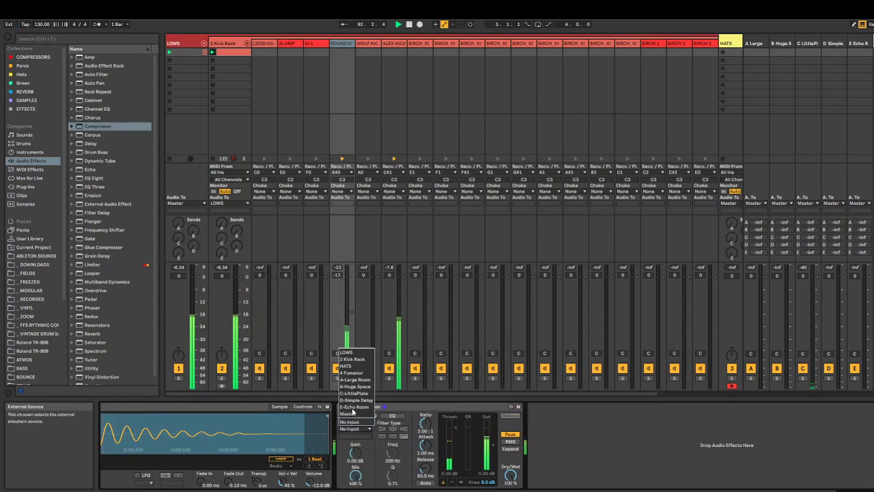
left_click(358, 362)
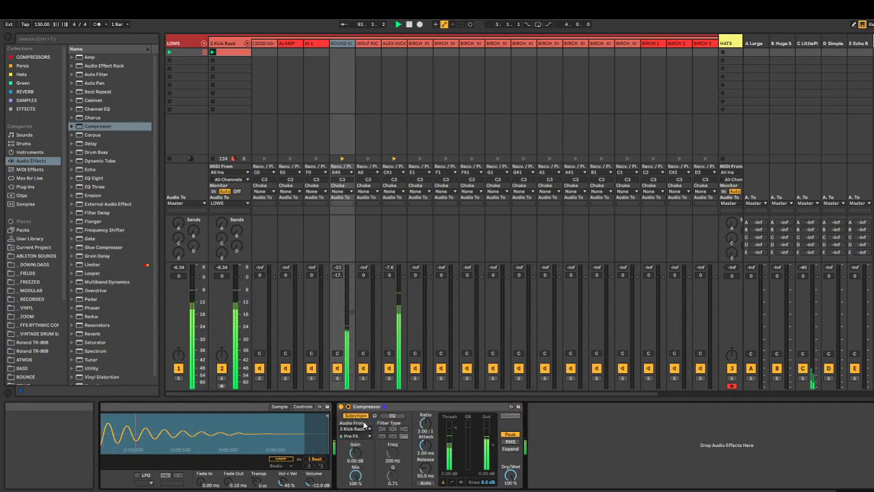
Tap the ROUND KICK Compressor's sidechain from ALEX-KICK Pre FX, using an inf:1 ratio and -24.0 dB threshold, and fold the 2 Kick Rack chains.
left_click(366, 437)
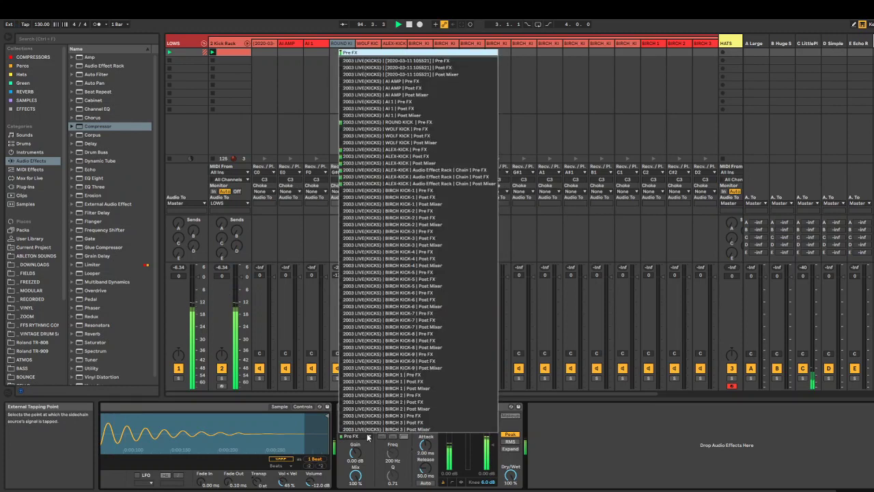
left_click(442, 151)
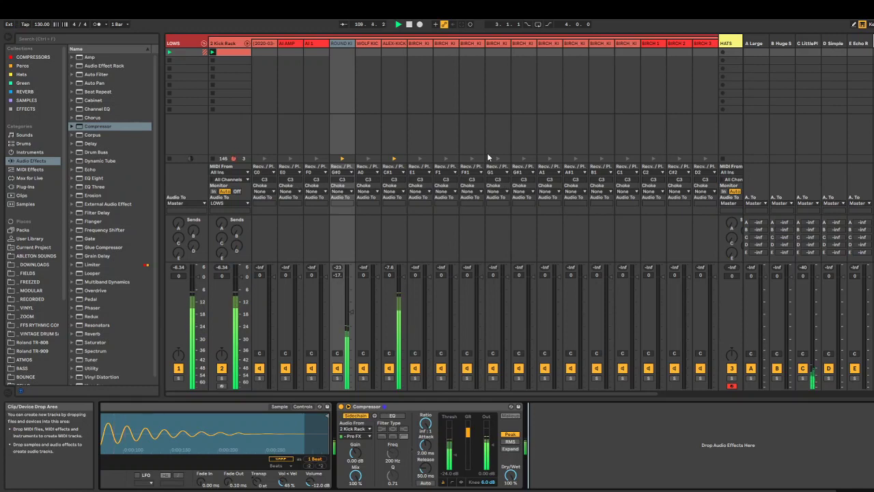
left_click(247, 43)
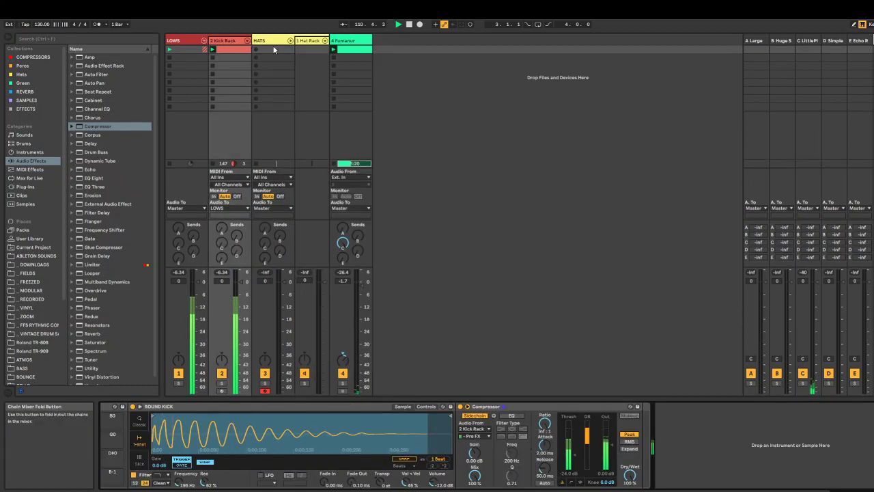
Open the audio clip on the Fumanur track and turn on its loop.
double_click(345, 52)
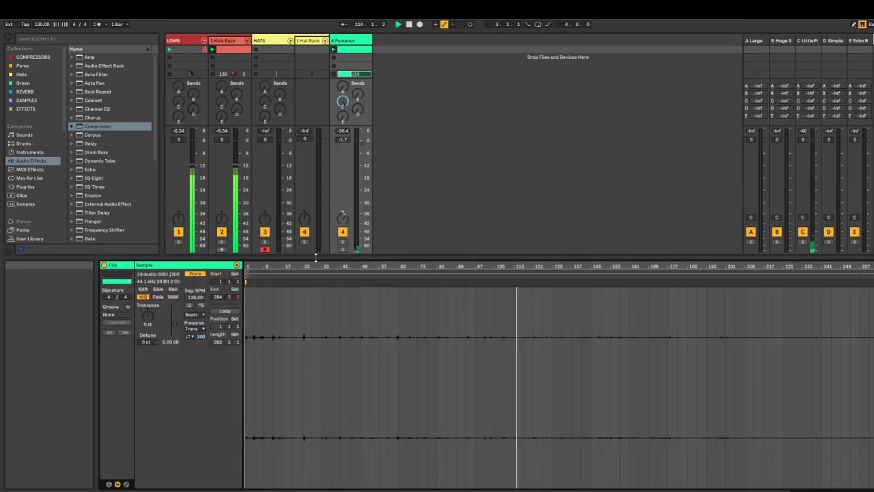
left_click_drag(316, 259, 316, 311)
left_click(229, 366)
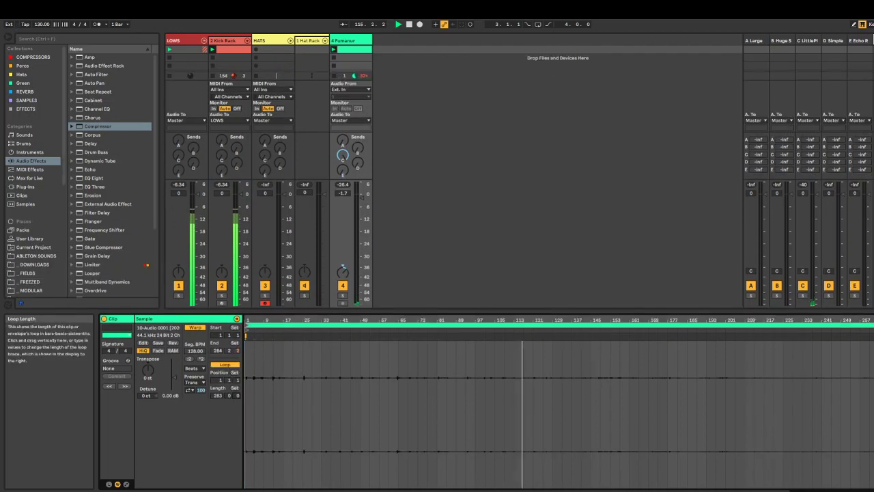
Try the Complex Pro, Texture and Tones warp modes on the clip, with the Fumanur track soloed.
left_click(194, 368)
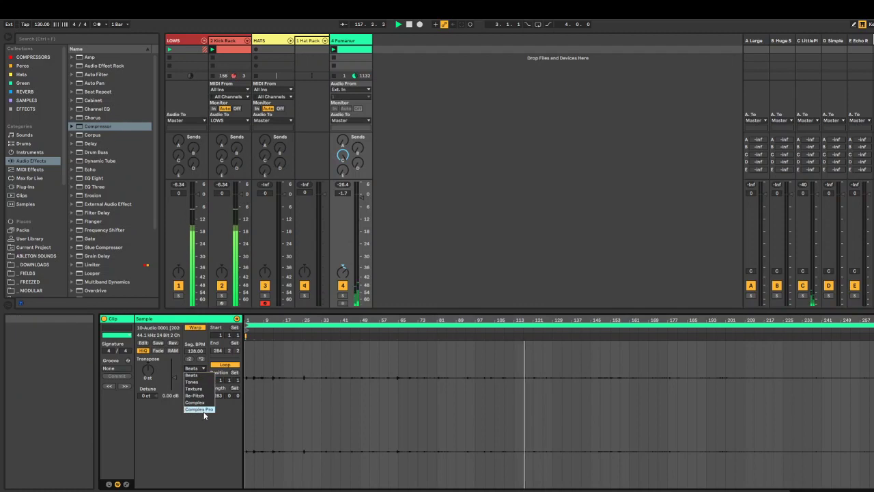
left_click(196, 408)
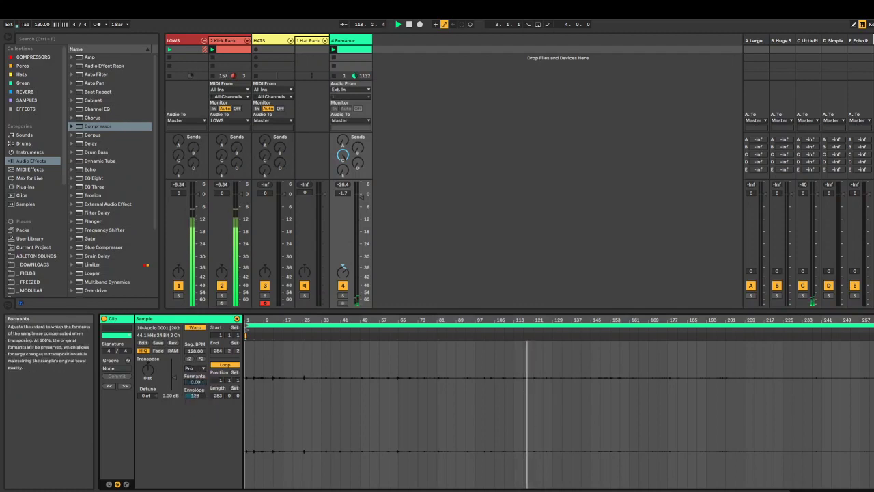
left_click(194, 368)
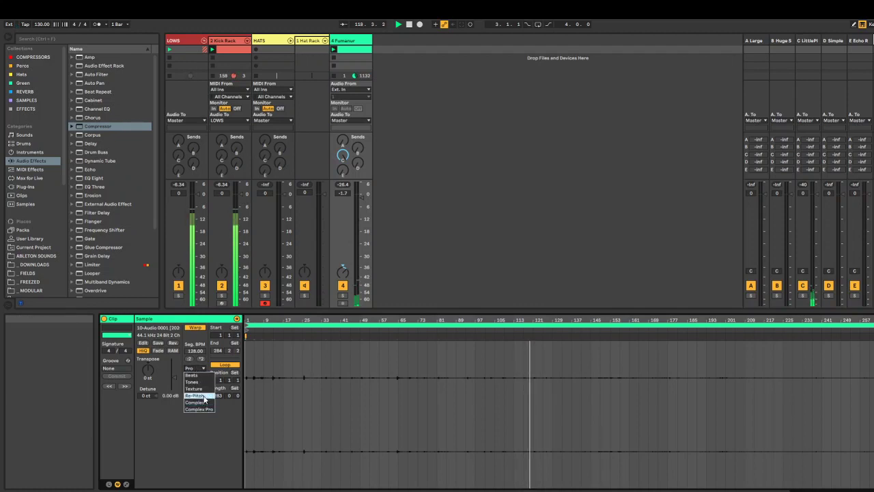
left_click(203, 389)
left_click(343, 295)
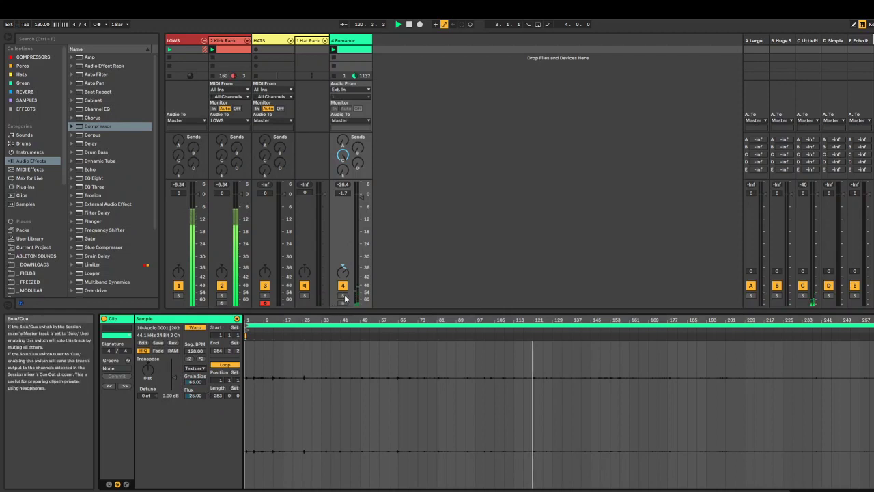
left_click(194, 368)
left_click(193, 382)
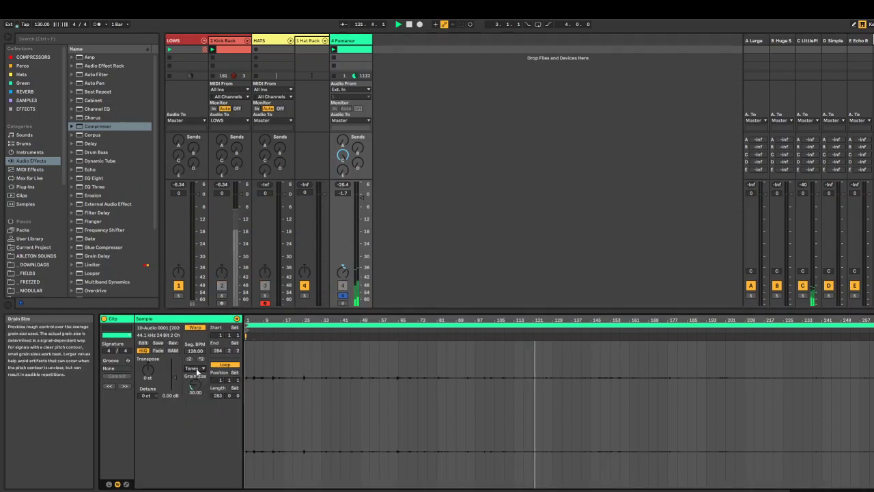
Warp the clip in Beats mode, preserving 1/16 divisions, with transient looping off and the transient envelope at 0.
left_click(193, 368)
left_click(196, 375)
left_click(202, 382)
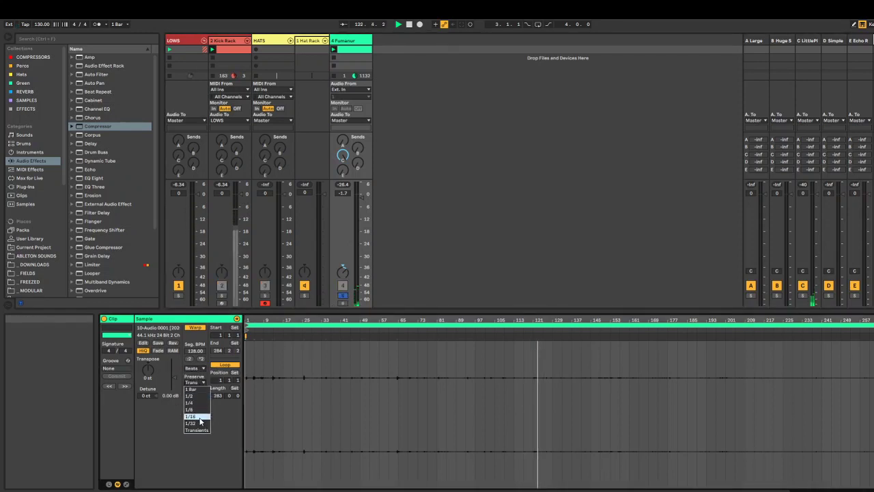
left_click(200, 416)
left_click(192, 390)
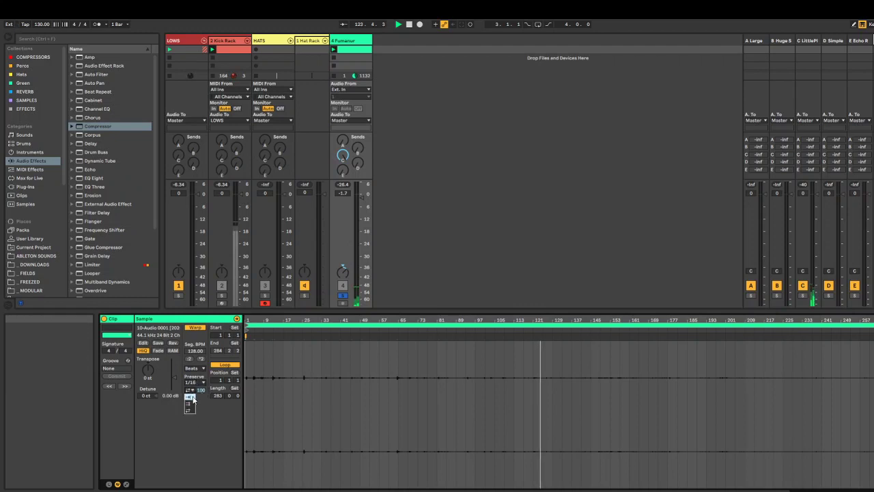
left_click(190, 398)
left_click_drag(201, 390, 201, 458)
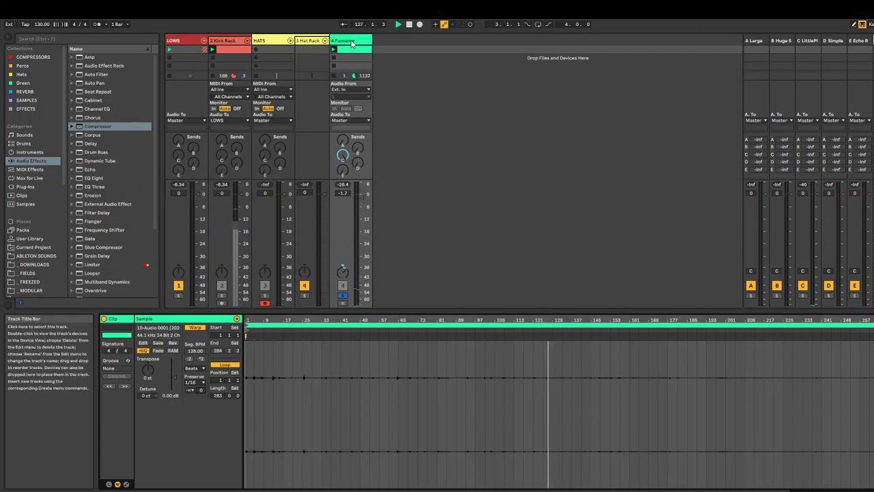
Duplicate the Fumanur track and switch the original track's clip to the Complex Pro warp mode.
key("ctrl+d")
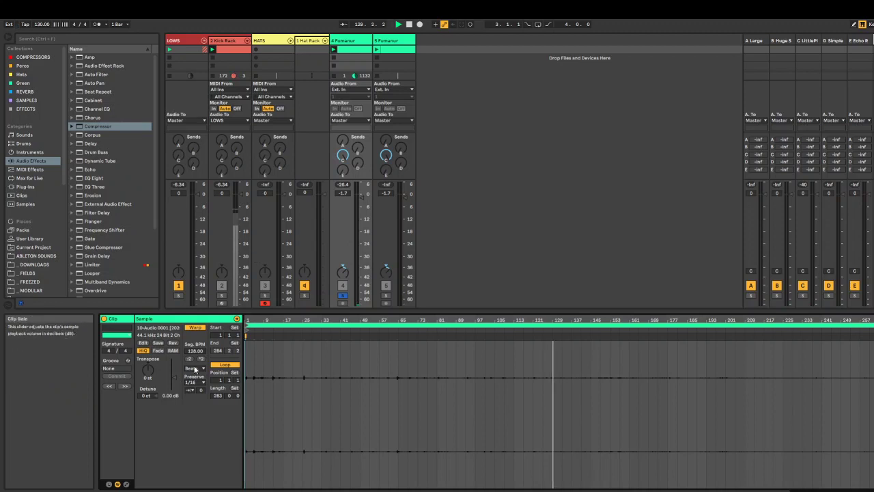
left_click(196, 370)
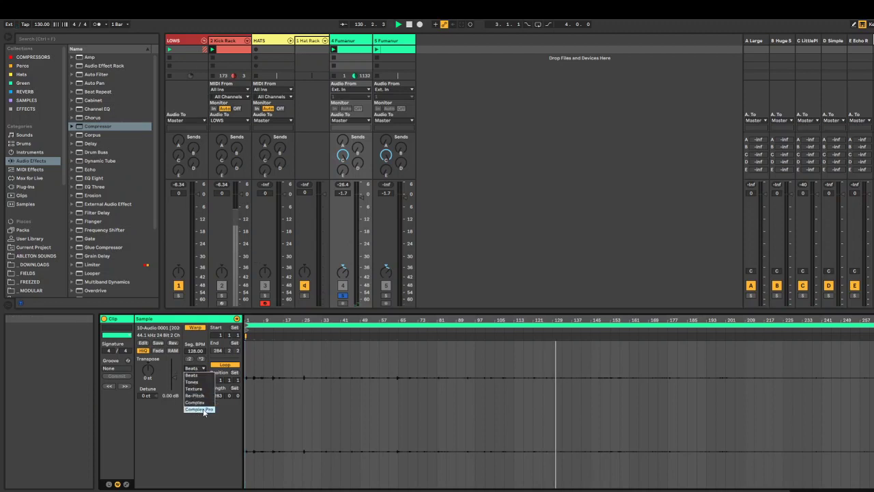
left_click(199, 407)
left_click_drag(195, 381, 196, 437)
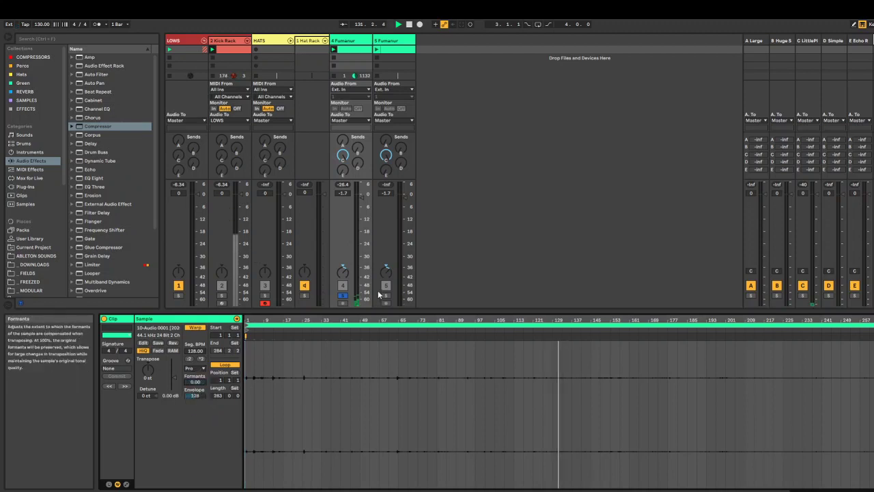
Solo the duplicate Fumanur track, launch its clip from restarted playback and raise the clip gain.
left_click(387, 299)
left_click(399, 40)
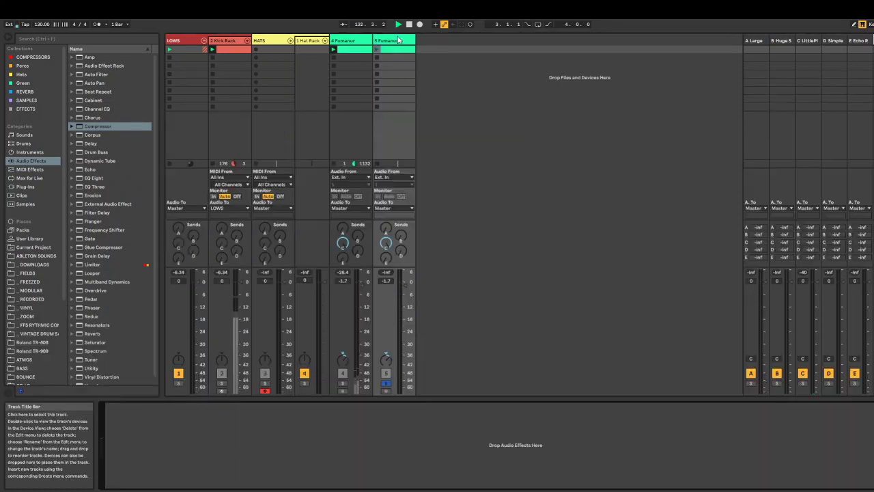
left_click(396, 50)
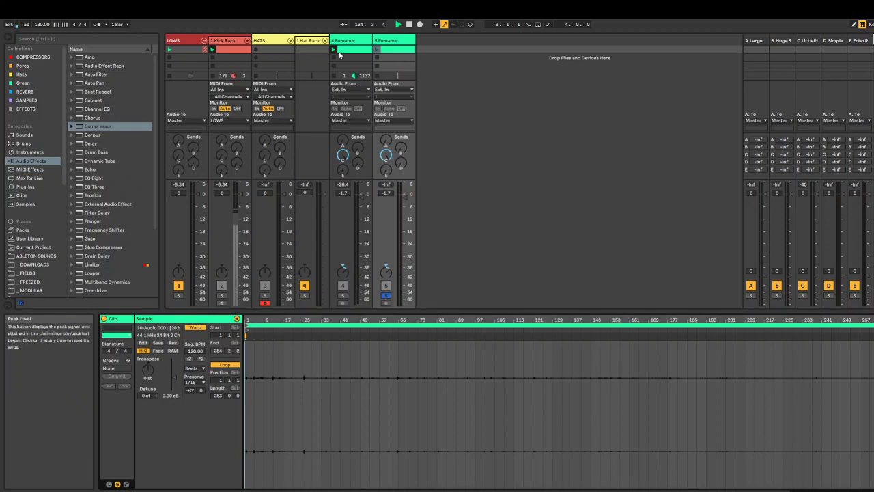
key("space")
left_click(377, 50)
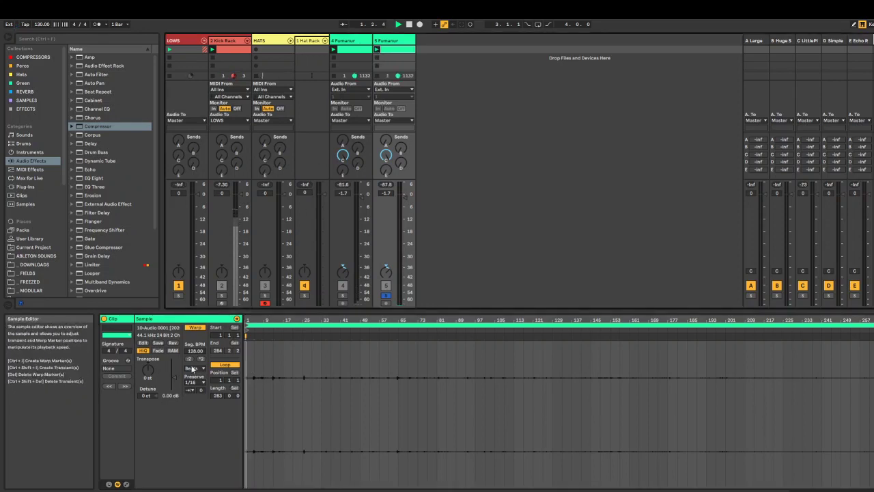
left_click_drag(175, 379, 175, 365)
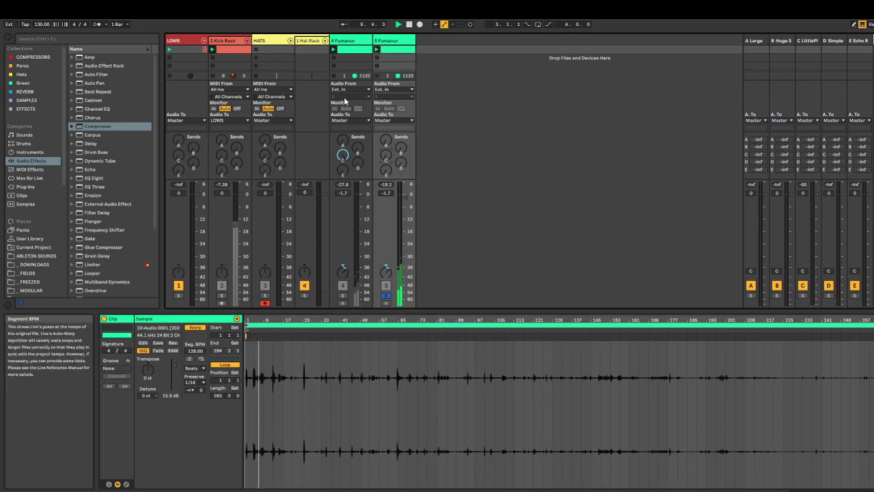
Add a Limiter to the duplicate Fumanur track with 24.0 dB gain and a -24.0 dB ceiling.
double_click(390, 40)
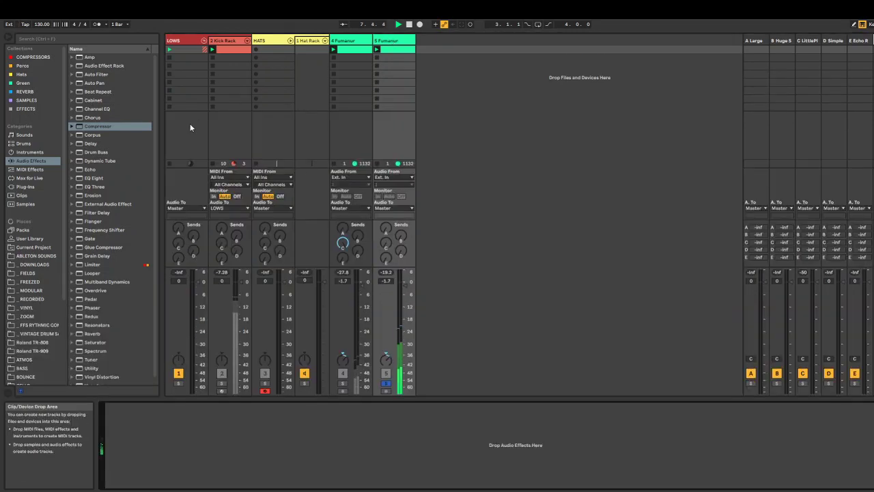
left_click_drag(110, 267, 144, 465)
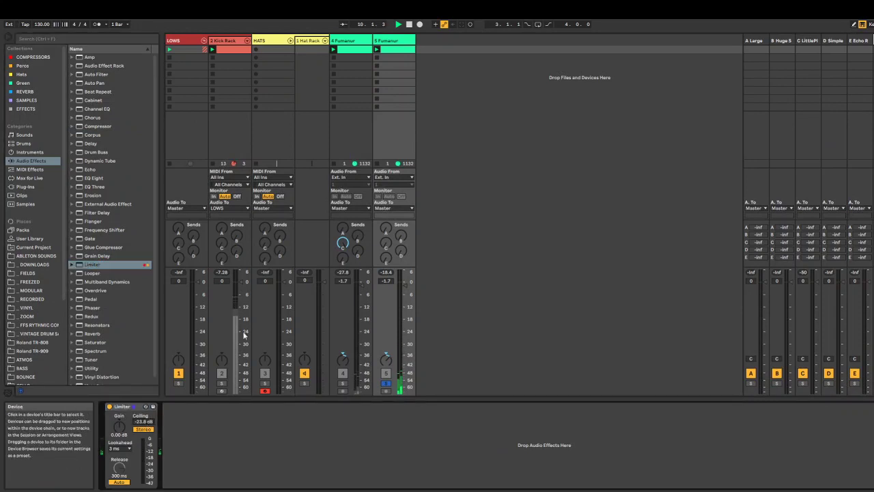
left_click_drag(118, 424, 119, 405)
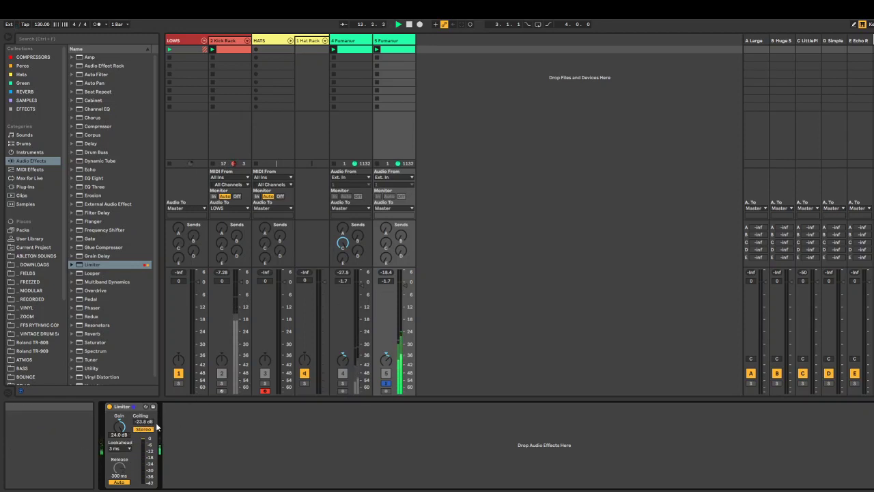
left_click_drag(155, 424, 155, 418)
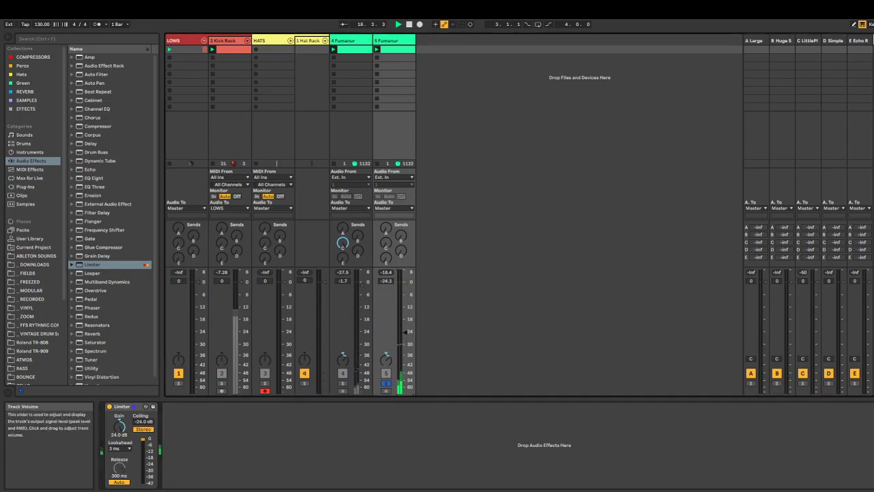
Unsolo the duplicate Fumanur track at -16.2 dB volume and add Erosion in Noise mode at 11.8 kHz, width 0.30, amount 36.4.
left_click(385, 383)
left_click_drag(407, 332, 407, 327)
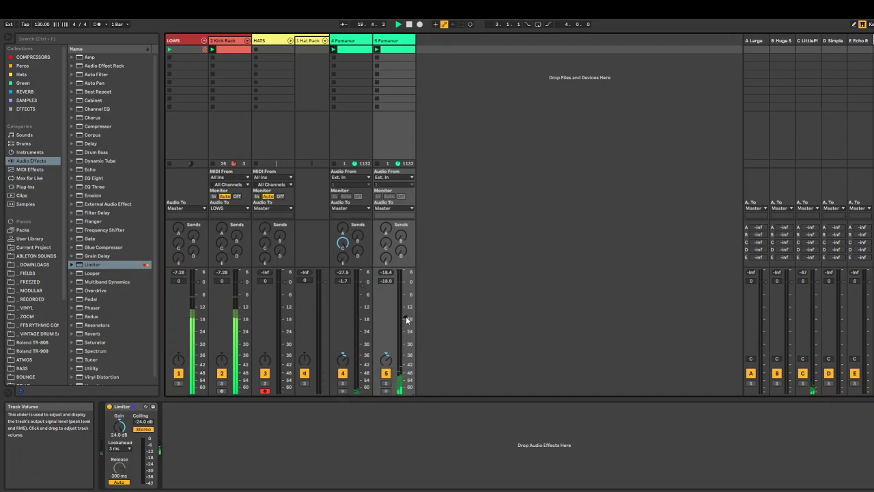
left_click(99, 196)
left_click_drag(171, 471, 171, 471)
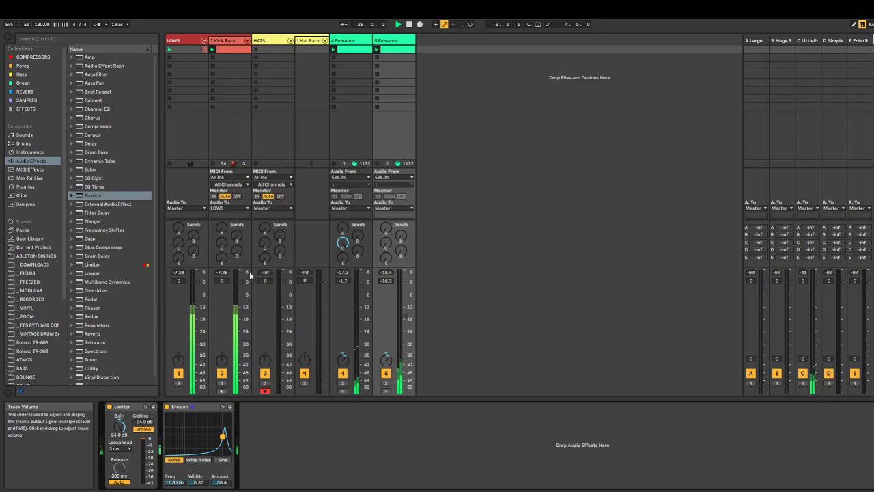
key("super+e")
left_click_drag(487, 68, 583, 48)
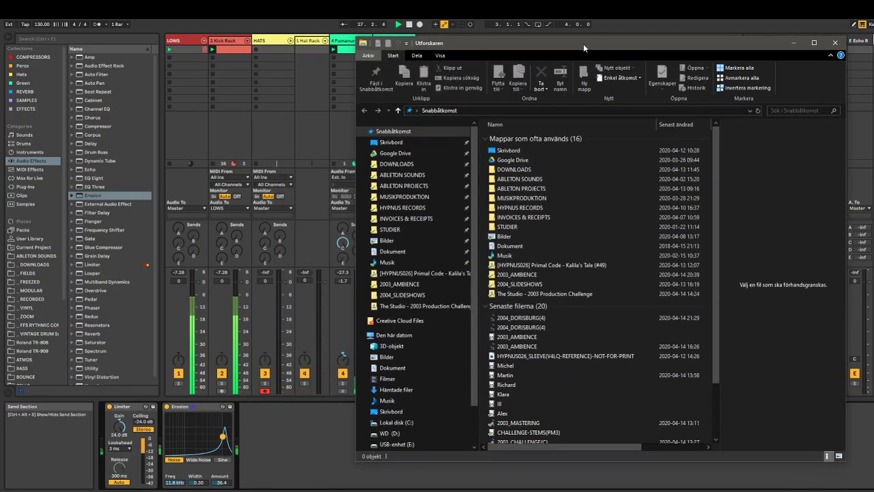
left_click(396, 163)
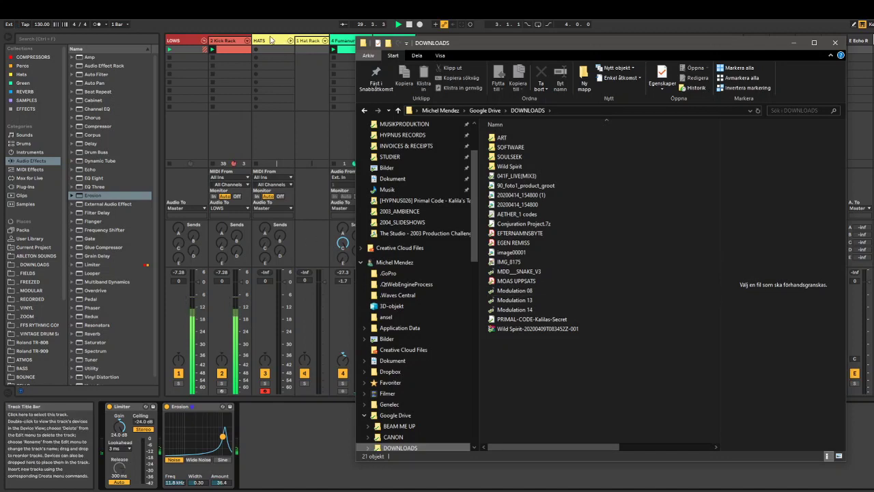
left_click(270, 40)
Delete the Amp device from the LOWS group's effect chain.
left_click(230, 40)
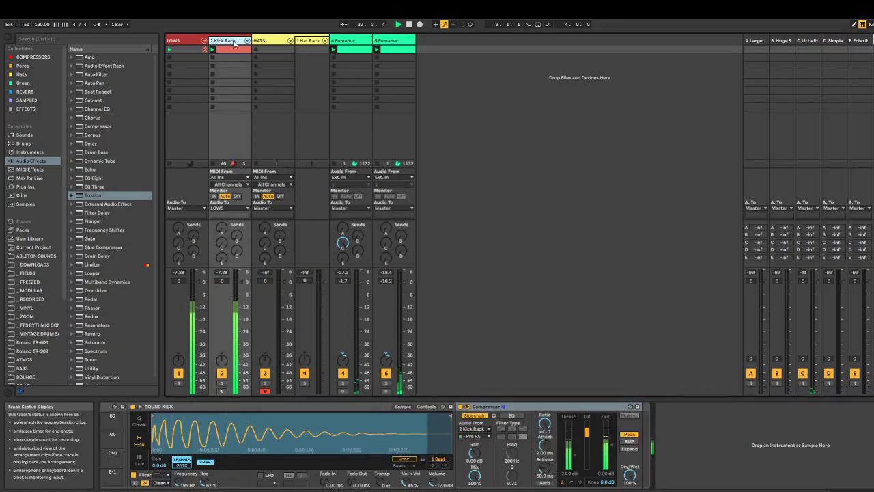
left_click(175, 41)
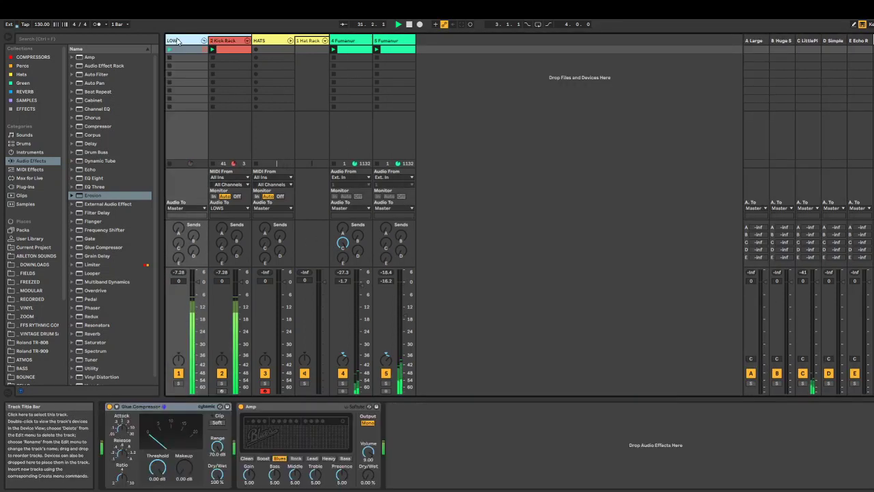
right_click(303, 407)
left_click(330, 337)
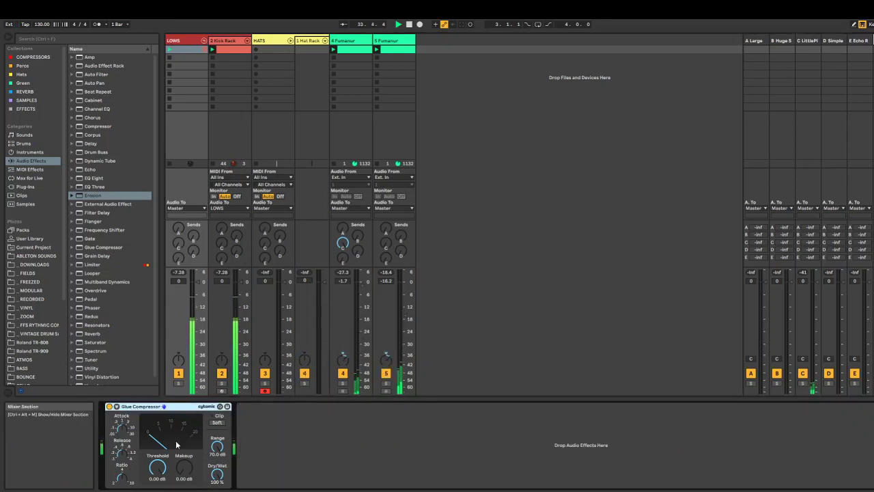
Unfold the 2 Kick Rack chains, solo ALEX-KICK and boost its EQ Eight's third band by about 8 dB at 484 Hz.
left_click(231, 50)
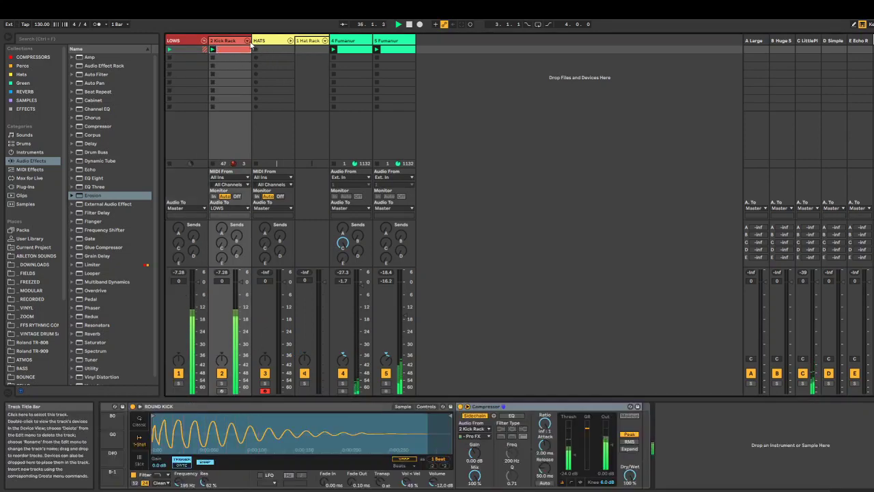
left_click(247, 41)
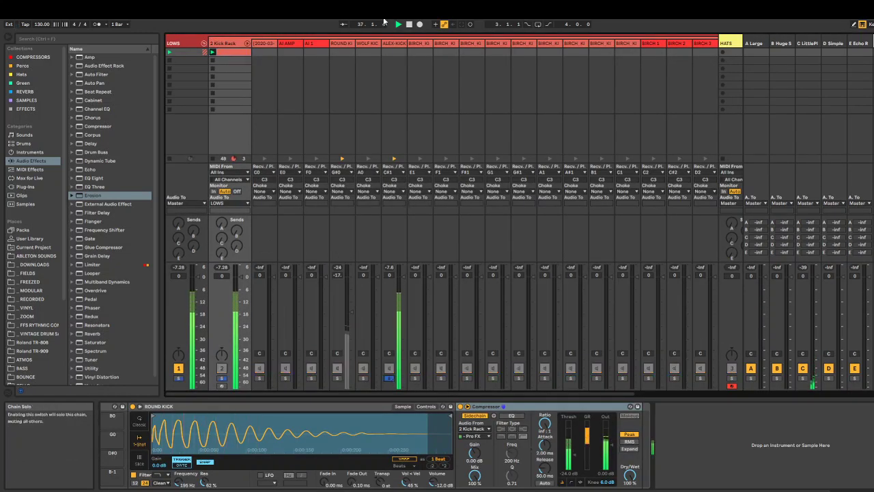
left_click(391, 45)
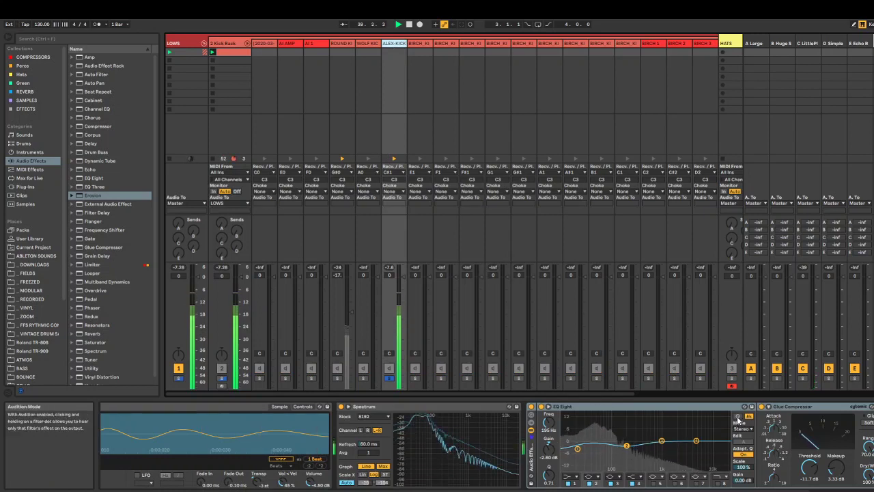
mouse_move(661, 441)
left_mouse_down()
mouse_move(656, 421)
mouse_move(609, 416)
mouse_move(656, 424)
left_mouse_up()
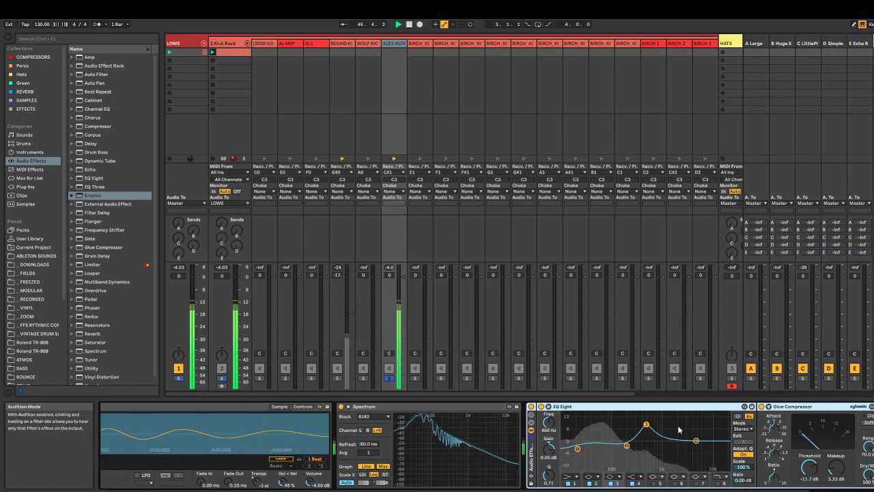
Unsolo ALEX-KICK and set its EQ Eight's third band to a cut of about 5 dB at 2.72 kHz.
double_click(548, 453)
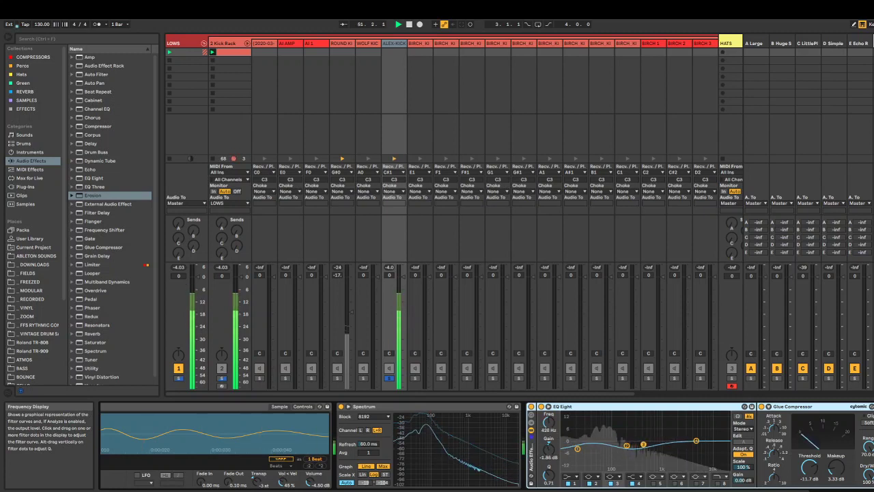
left_click(390, 377)
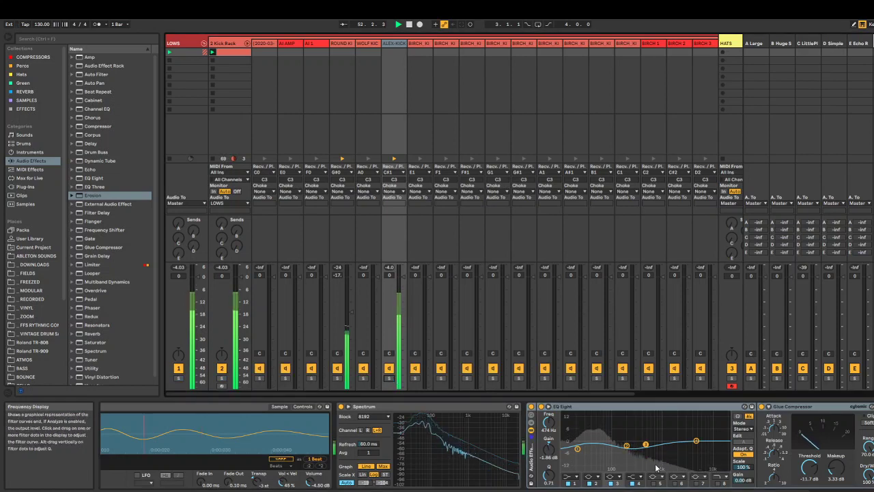
left_click_drag(645, 444, 645, 443)
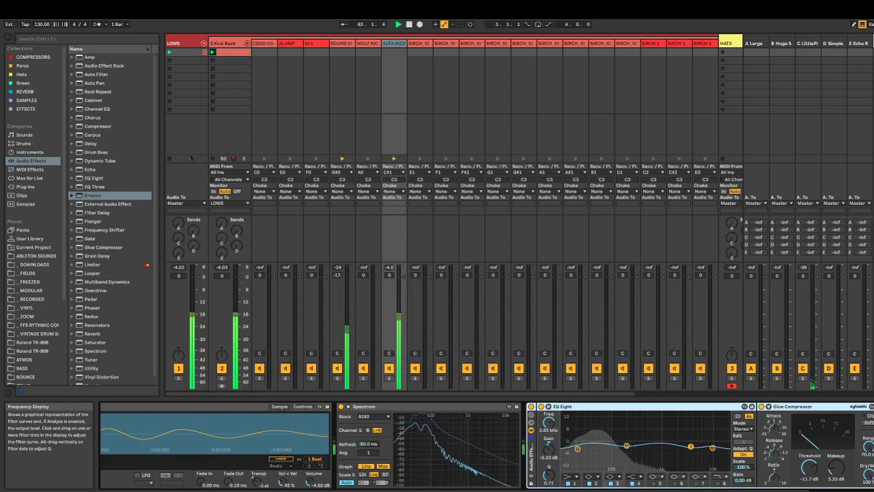
left_click_drag(690, 445, 655, 452)
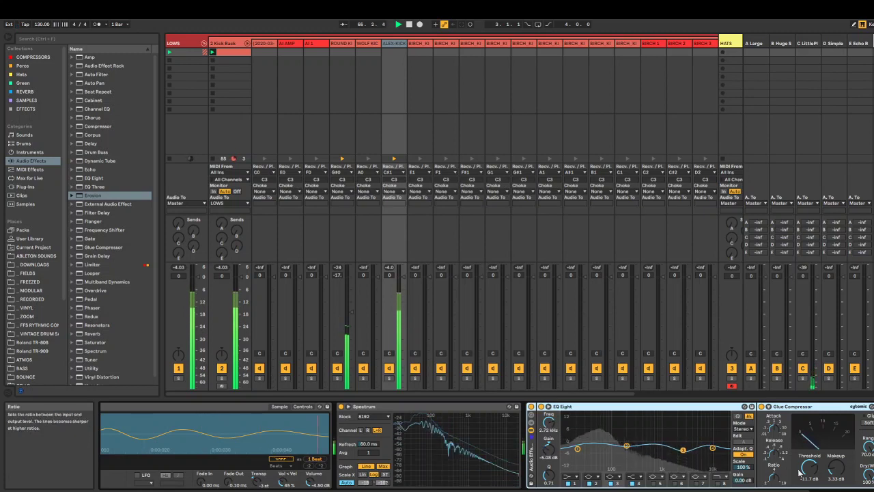
Set ALEX-KICK's Glue Compressor to -15.9 dB threshold and 4.60 dB makeup, and retune its EQ Eight's third band to about -5.3 dB at 2.84 kHz.
left_click_drag(800, 470, 834, 464)
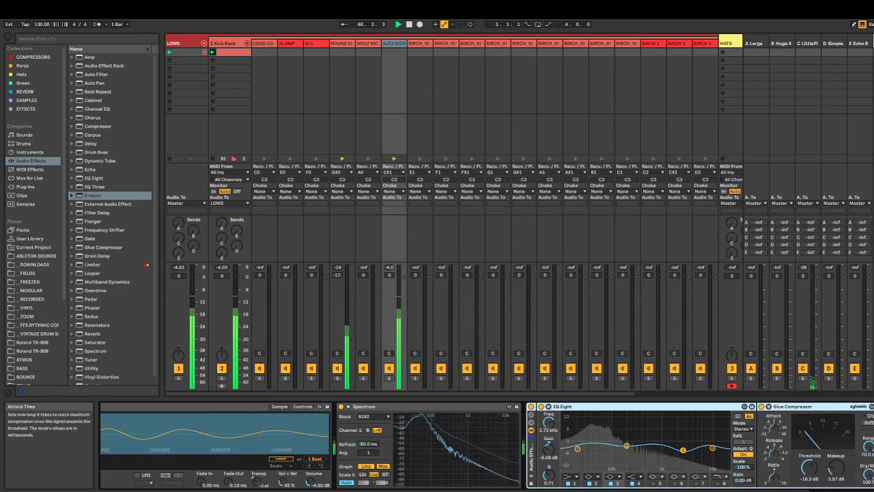
left_click_drag(834, 469, 834, 456)
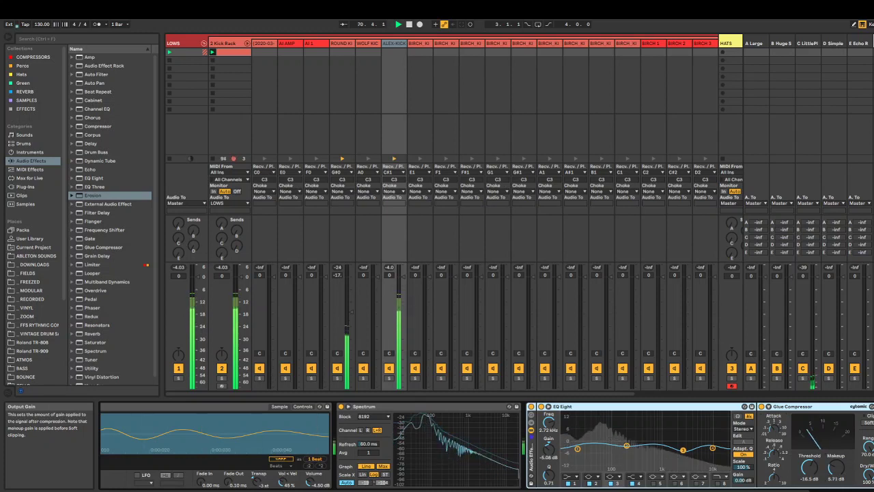
left_click_drag(835, 467, 836, 470)
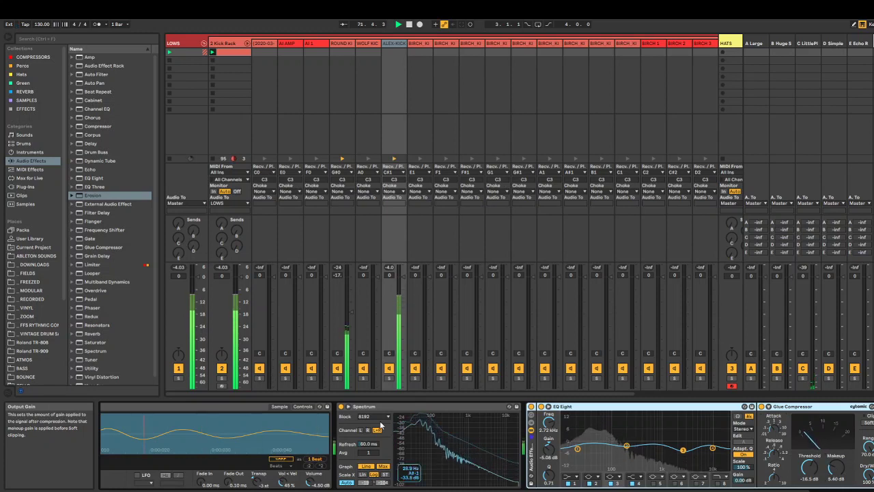
left_click(303, 406)
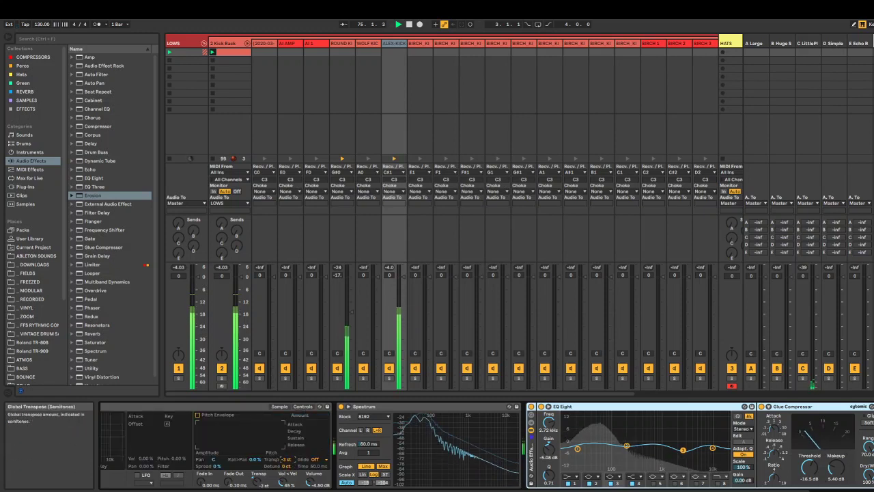
left_click_drag(286, 459, 286, 459)
left_click_drag(809, 471, 834, 472)
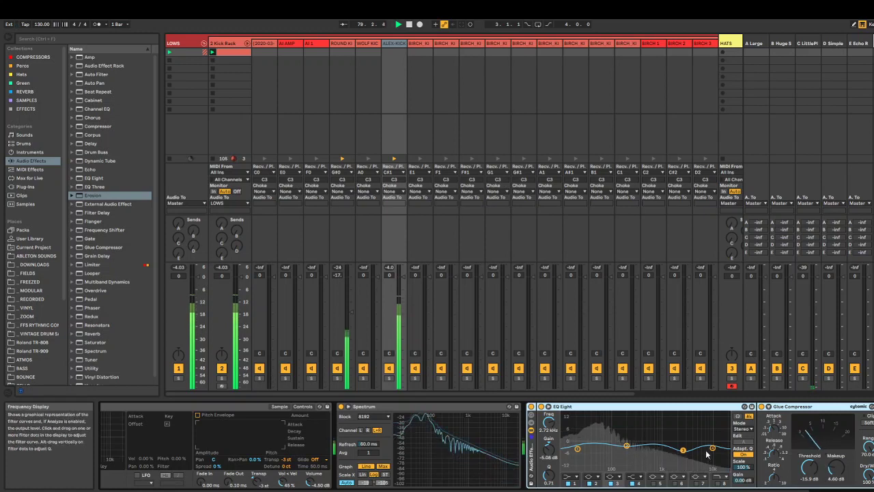
left_click_drag(712, 448, 680, 451)
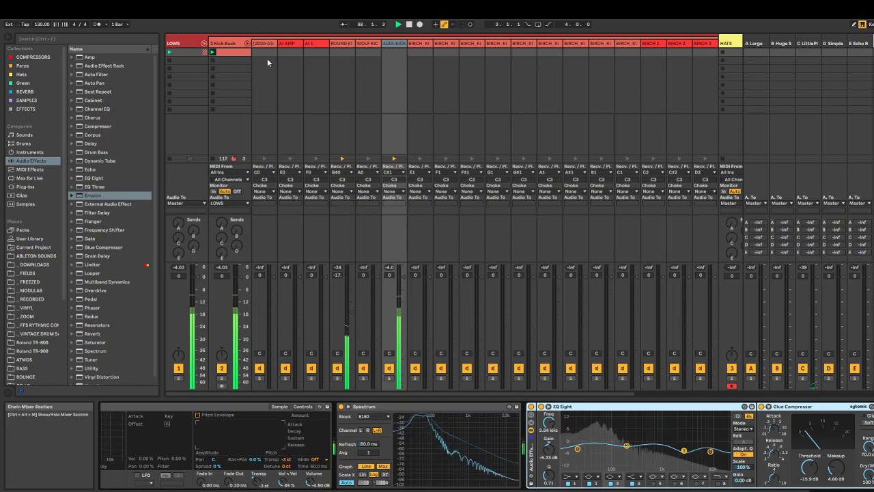
Insert the iZotope Neutron 2 Equalizer plug-in after the EQ Eight in ALEX-KICK's chain and reposition its window.
left_click(26, 187)
left_click(82, 74)
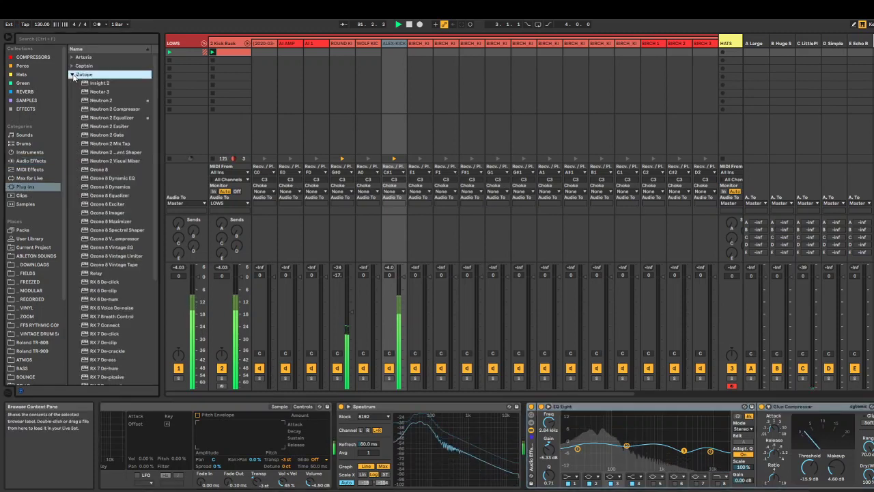
left_click(113, 117)
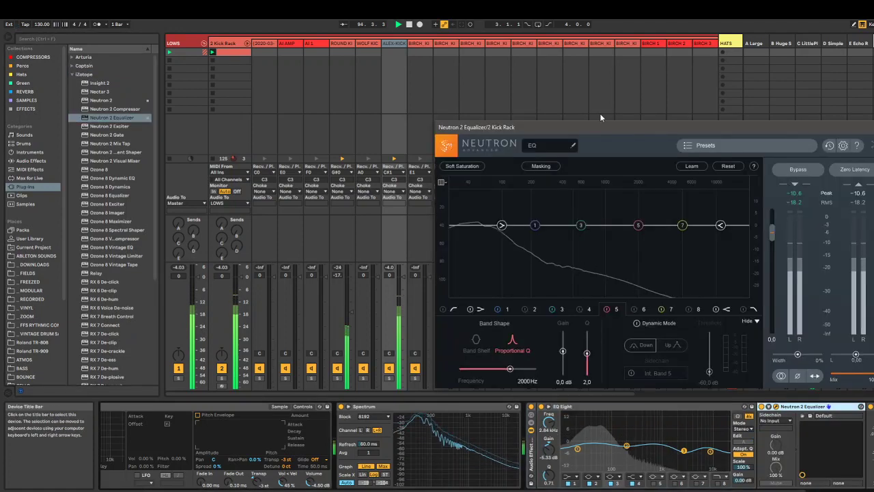
left_click_drag(602, 128, 471, 113)
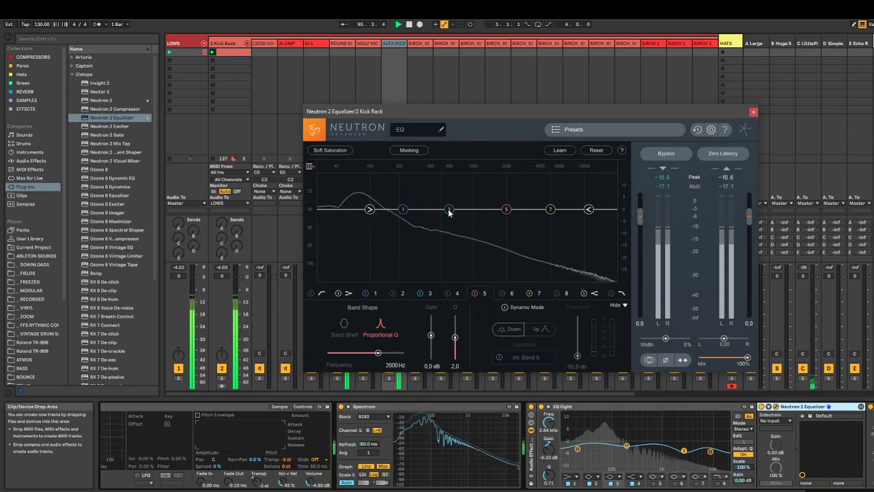
Cut band 3 of the Neutron 2 Equalizer by 8.2 dB at 492 Hz with Q 0.5, comparing it on and off, and close its window.
mouse_move(448, 210)
left_mouse_down()
mouse_move(449, 190)
mouse_move(452, 201)
left_mouse_up()
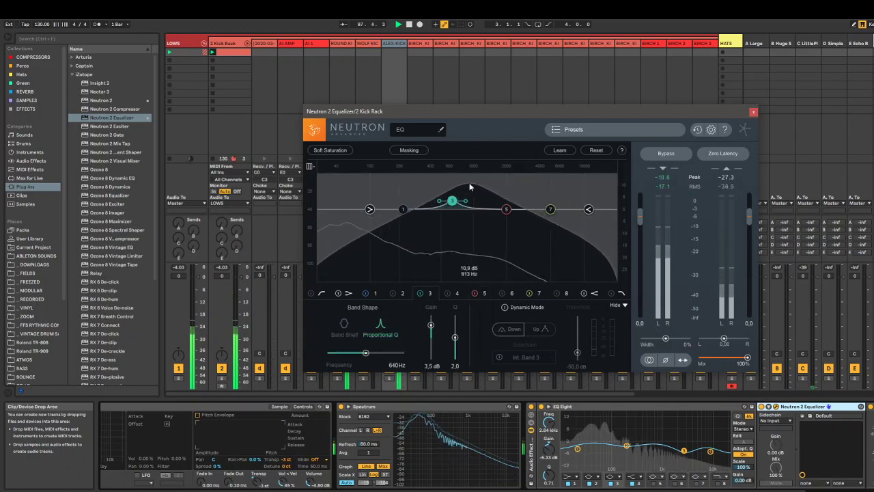
left_click_drag(452, 201, 441, 233)
left_click(420, 293)
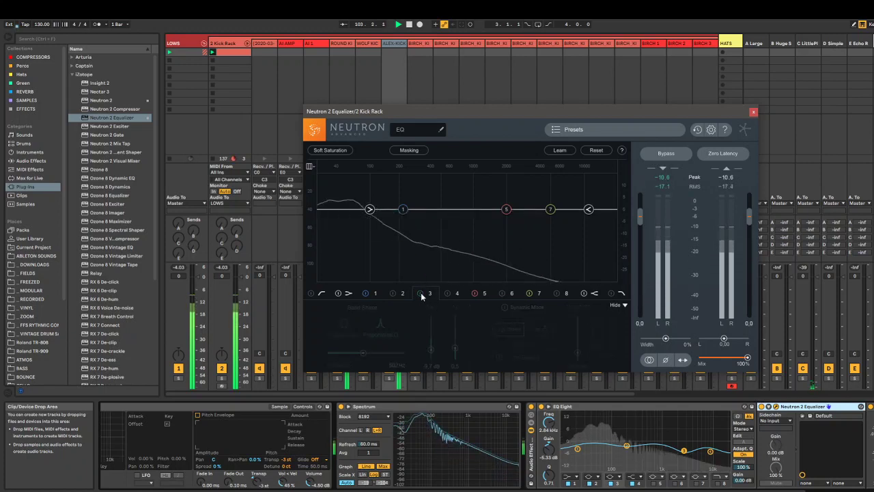
left_click(420, 292)
left_click_drag(440, 231, 439, 234)
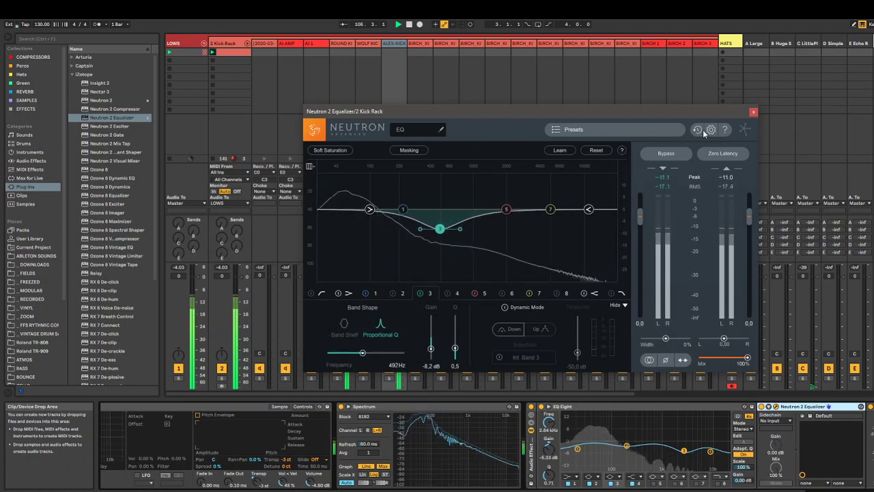
left_click(752, 111)
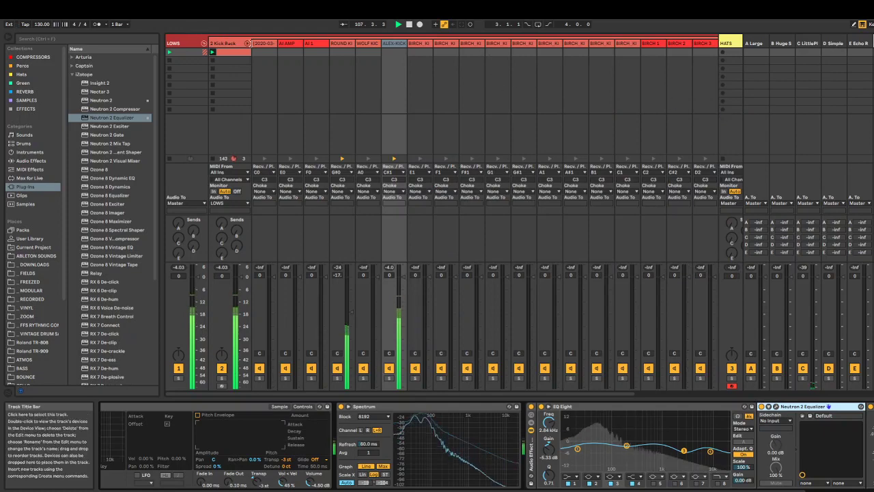
Fold the Kick Rack chains and add the Modulation 14 device from the DOWNLOADS folder after Erosion on the duplicate Fumanur track.
left_click(248, 43)
left_click(392, 42)
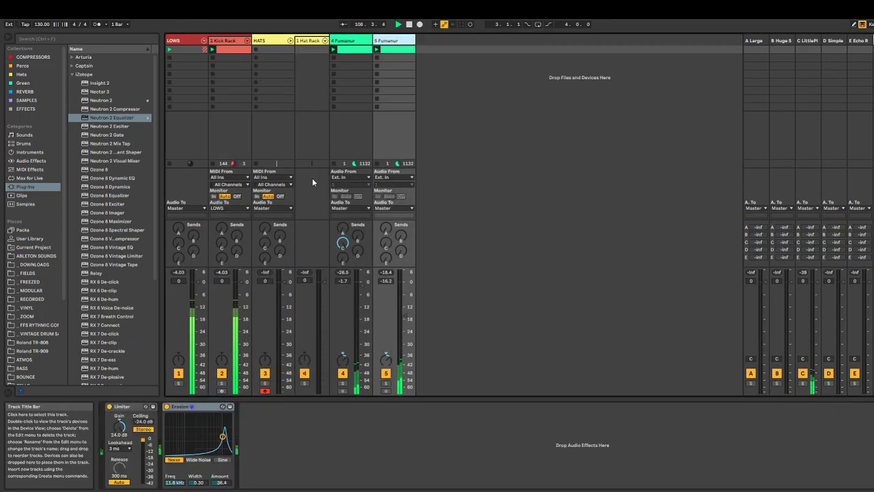
key("alt+Tab")
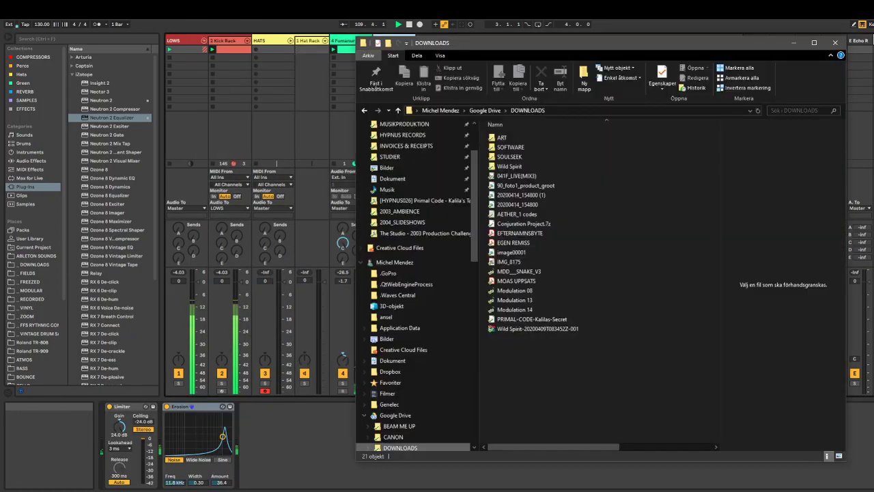
left_click(519, 309)
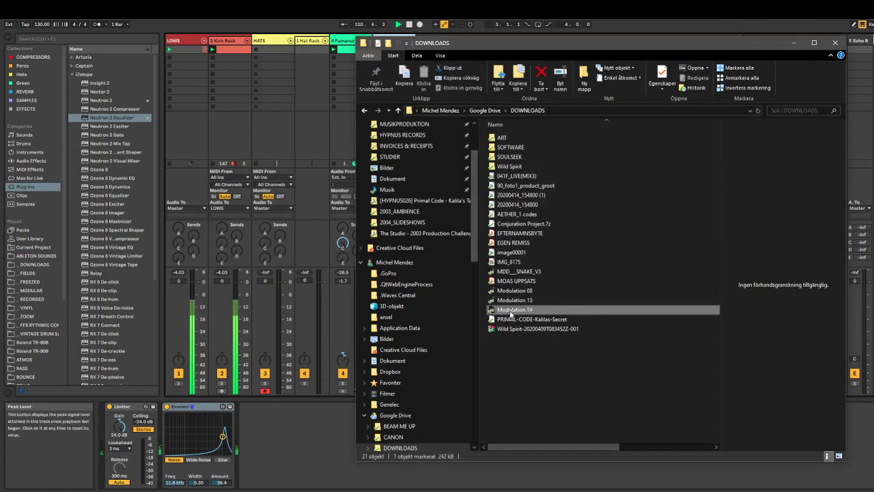
left_click(792, 42)
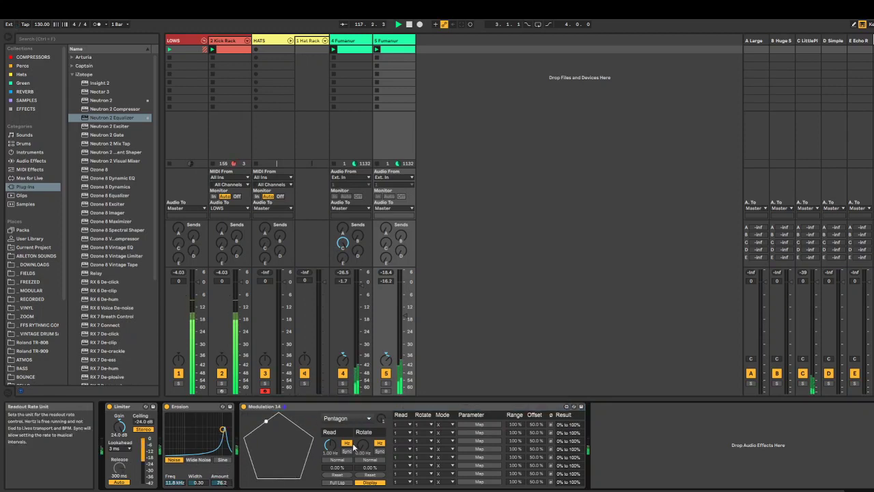
Set Modulation 14 to the Pentagram shape with its Read rate in Sync mode at 16.
left_click(348, 418)
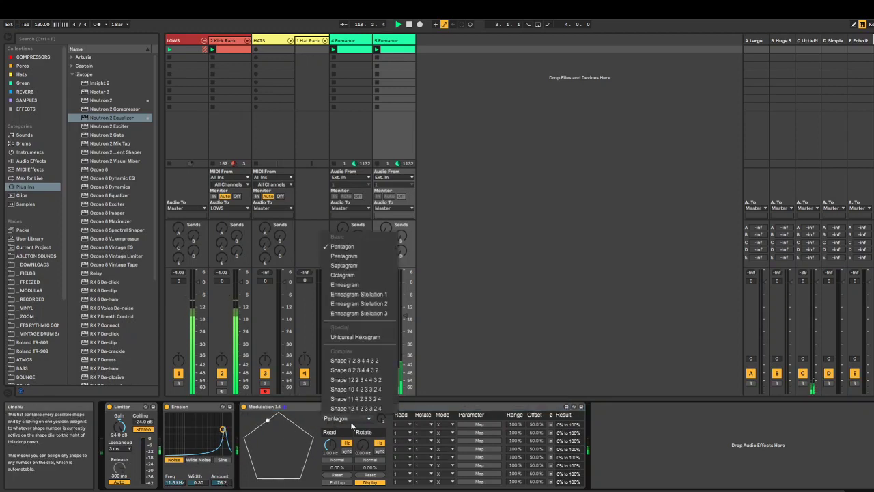
left_click(366, 257)
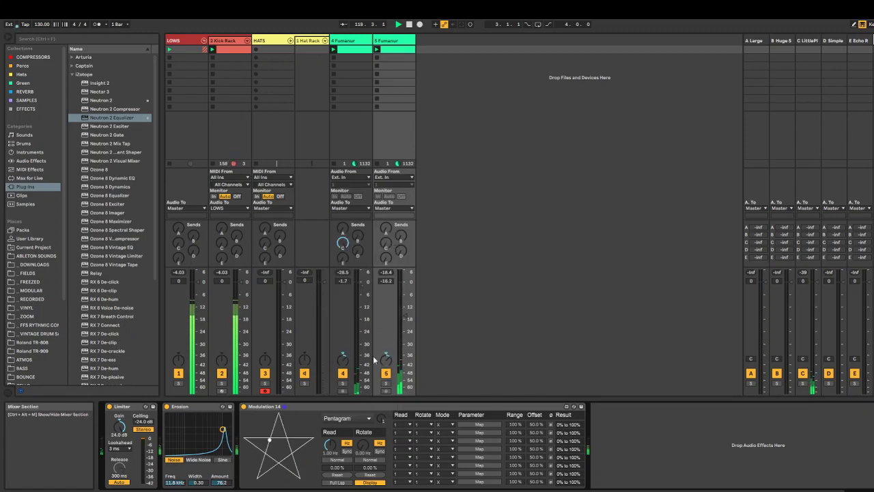
left_click(346, 451)
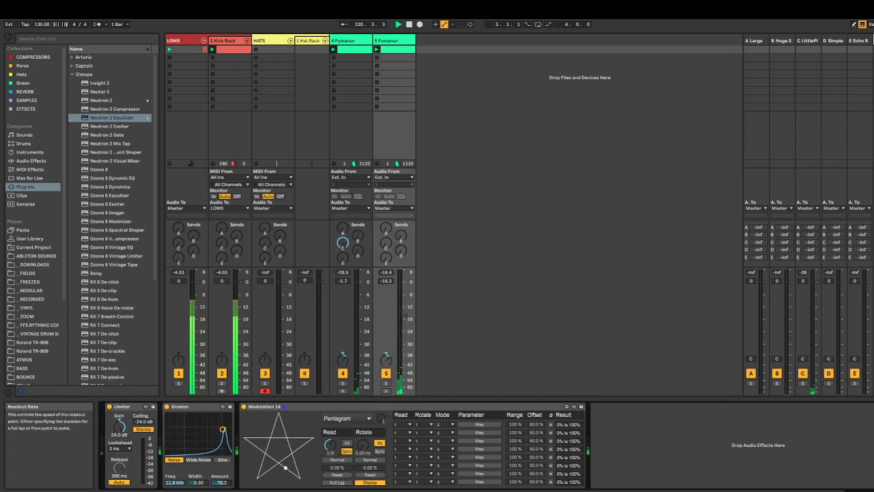
left_click_drag(329, 445, 330, 396)
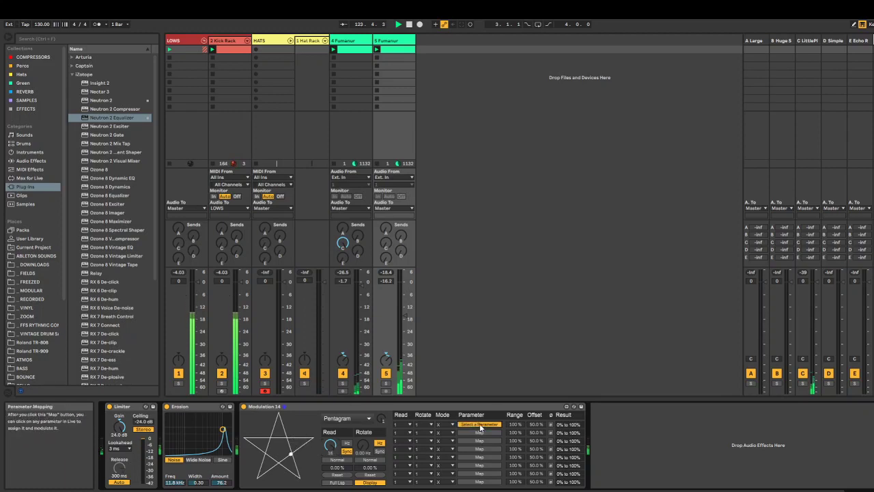
Map Modulation 14's first two parameter slots to Erosion's Amount and Frequency.
left_click(221, 482)
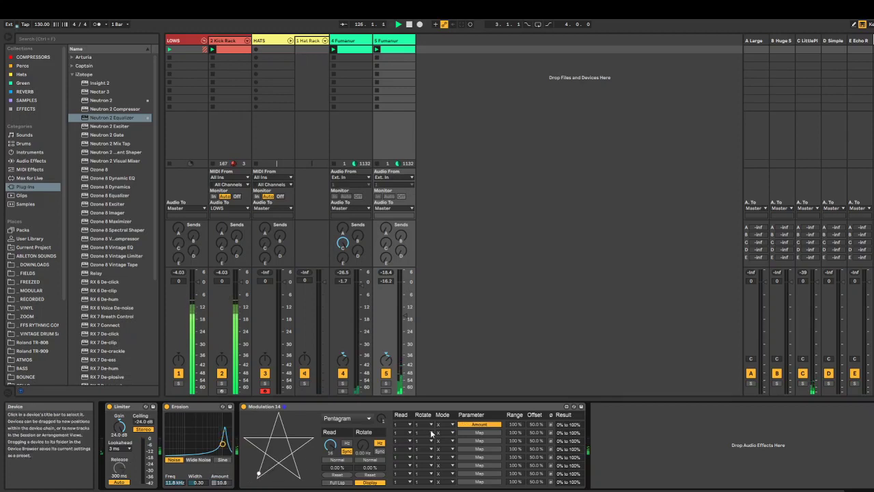
left_click(479, 432)
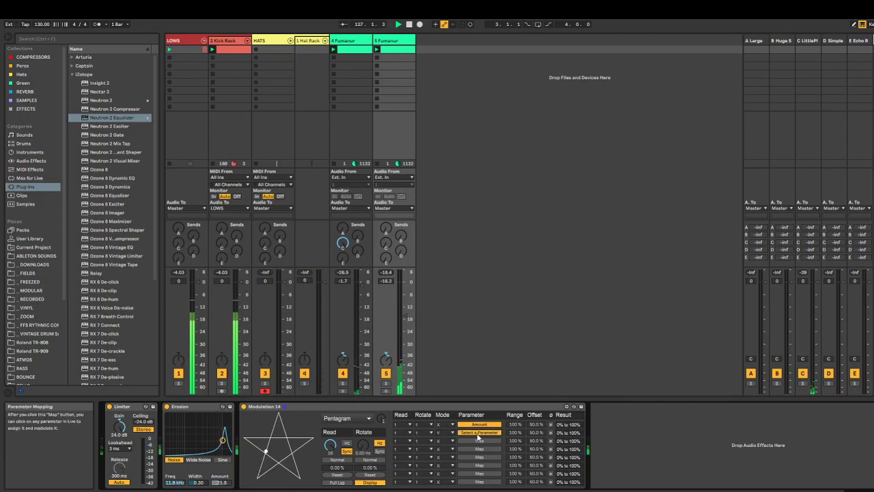
left_click(175, 482)
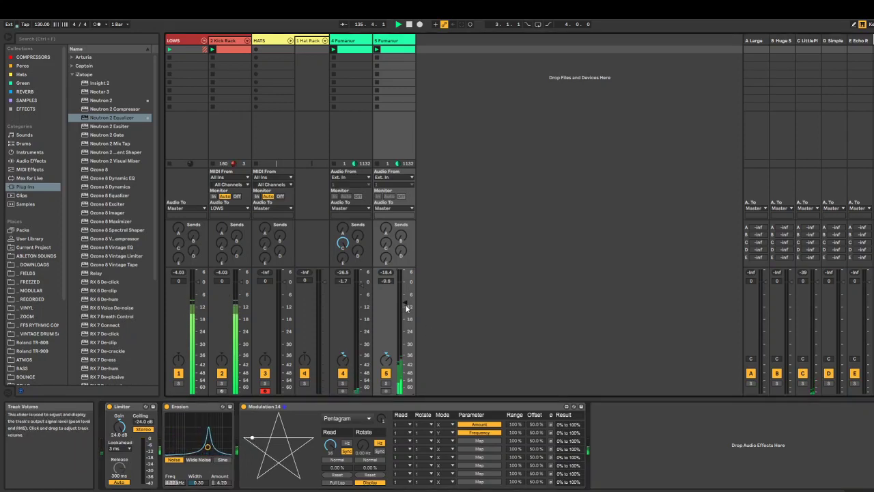
Raise the duplicate Fumanur track's volume to -3.2 dB, checking it in solo, and feed a small amount to send C.
left_click_drag(405, 306, 406, 307)
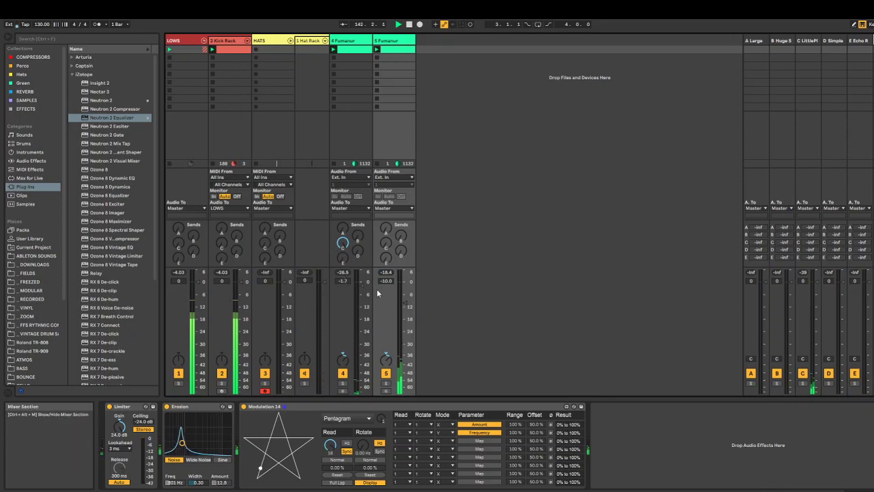
left_click(387, 383)
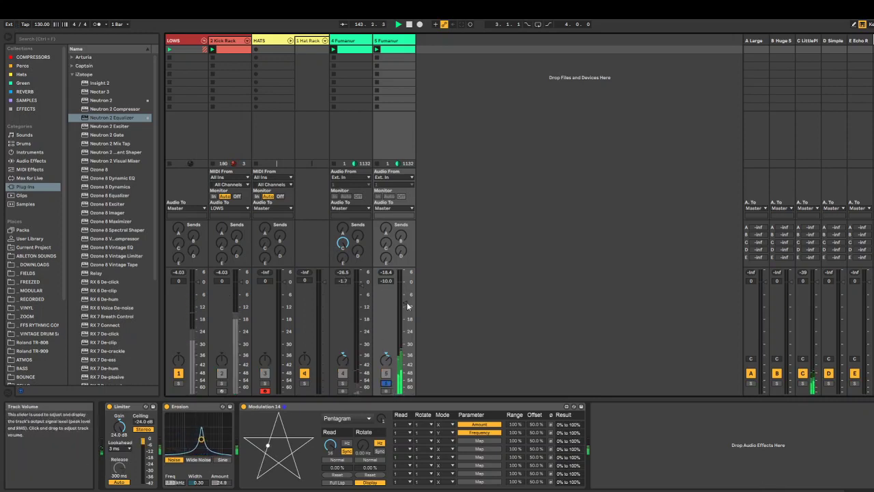
left_click(386, 383)
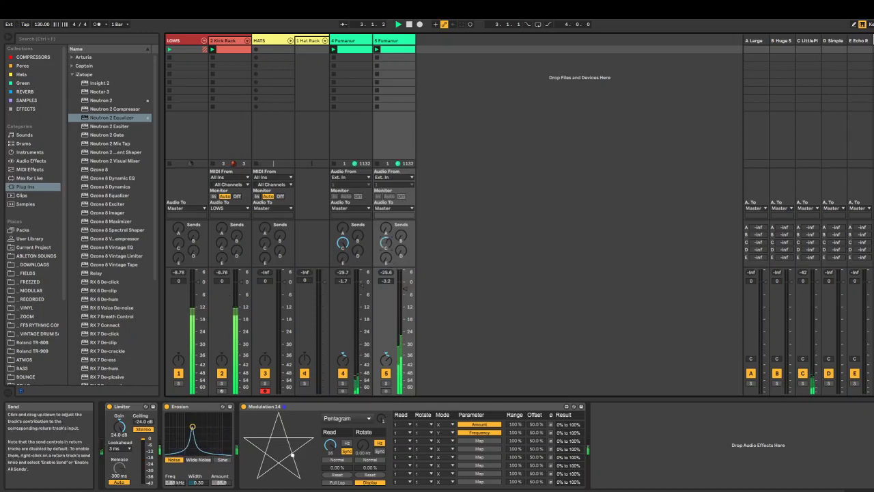
left_click_drag(386, 243, 386, 293)
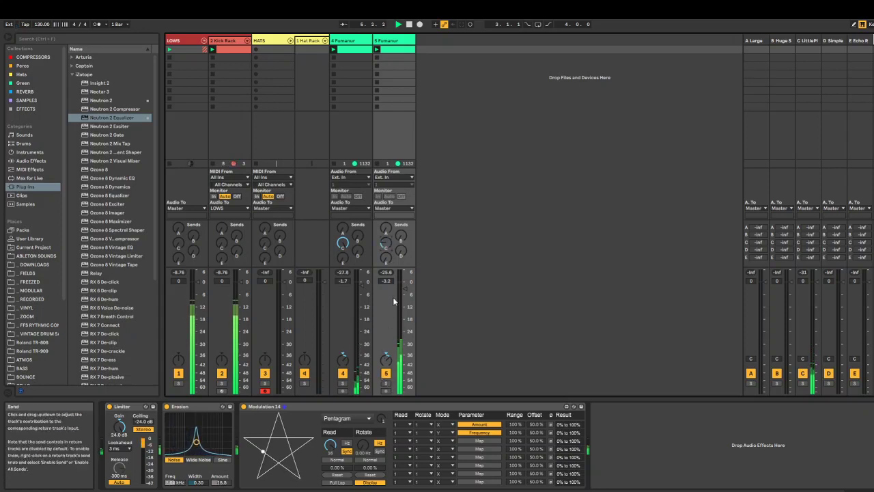
Solo the duplicate Fumanur track and add an EQ Eight after Modulation 14.
left_click(386, 383)
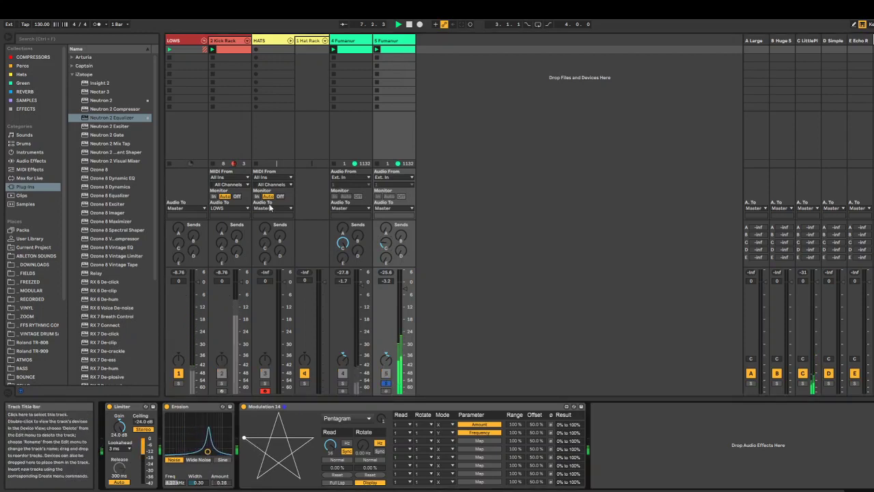
left_click(30, 160)
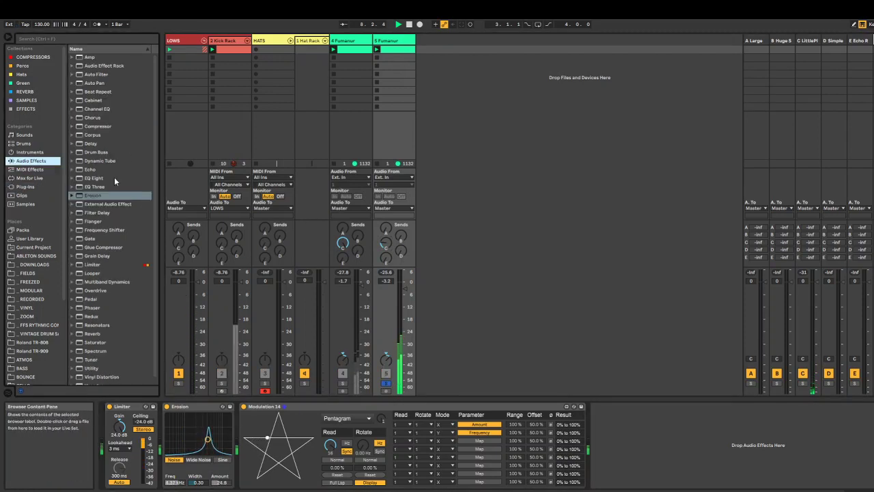
left_click(94, 178)
double_click(95, 177)
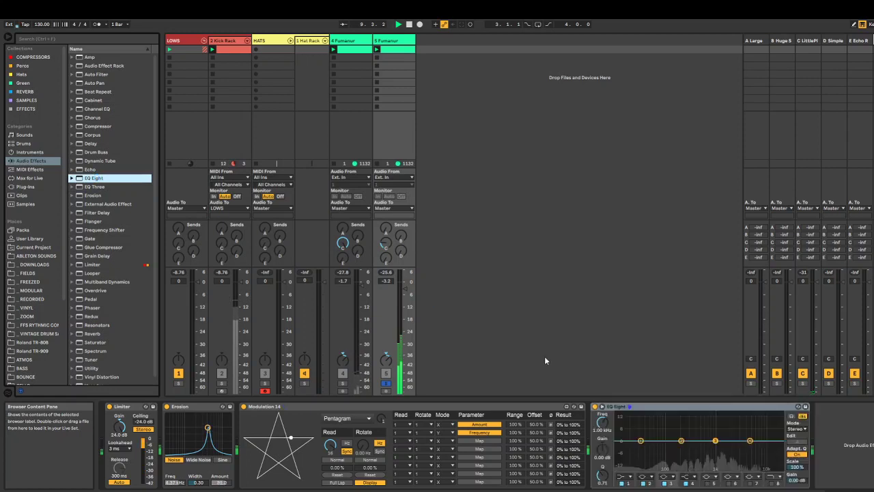
Shape the EQ Eight with a low cut on band 1 and a -7.07 dB dip at 1.41 kHz, ending the track's solo.
left_click(622, 476)
left_click(620, 429)
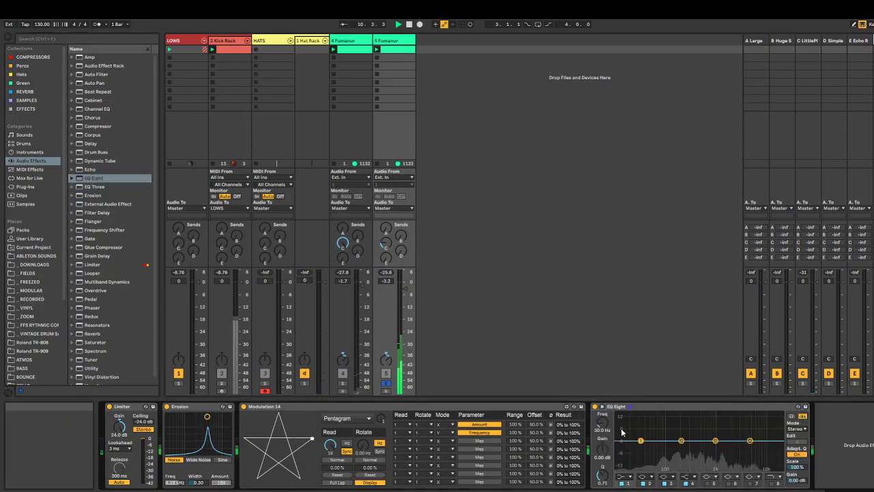
left_click_drag(641, 448, 672, 450)
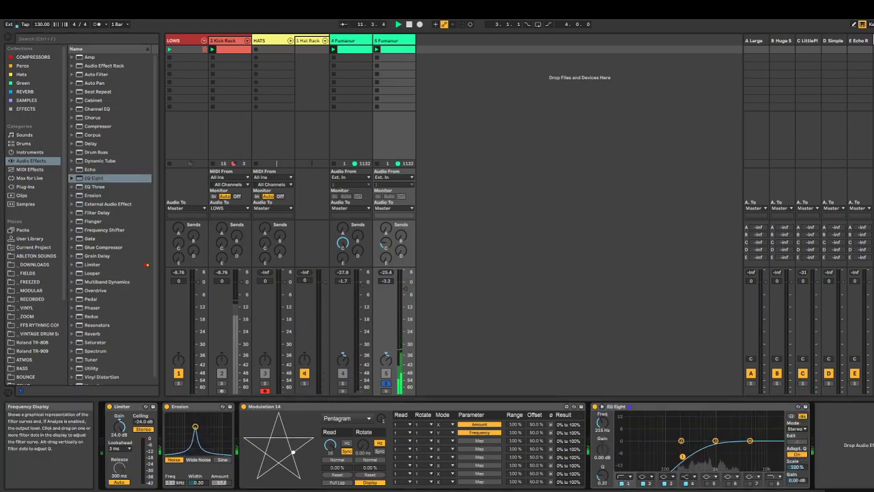
left_click(385, 383)
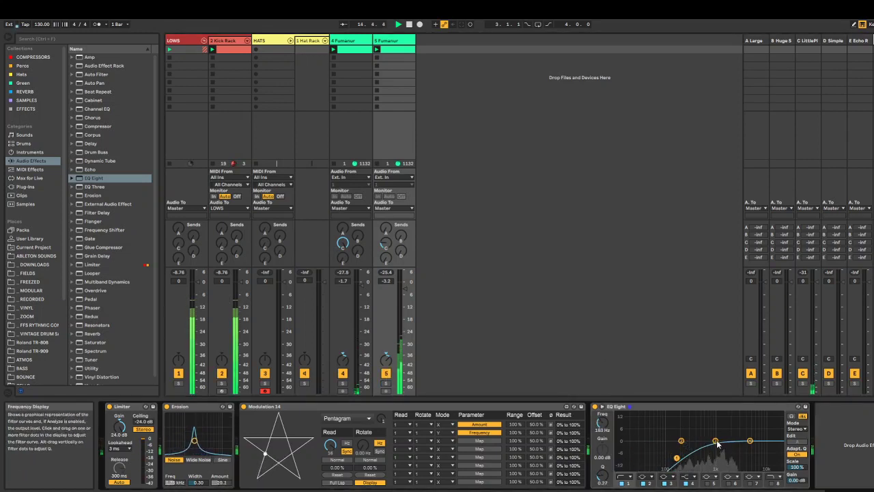
left_click_drag(715, 441, 727, 448)
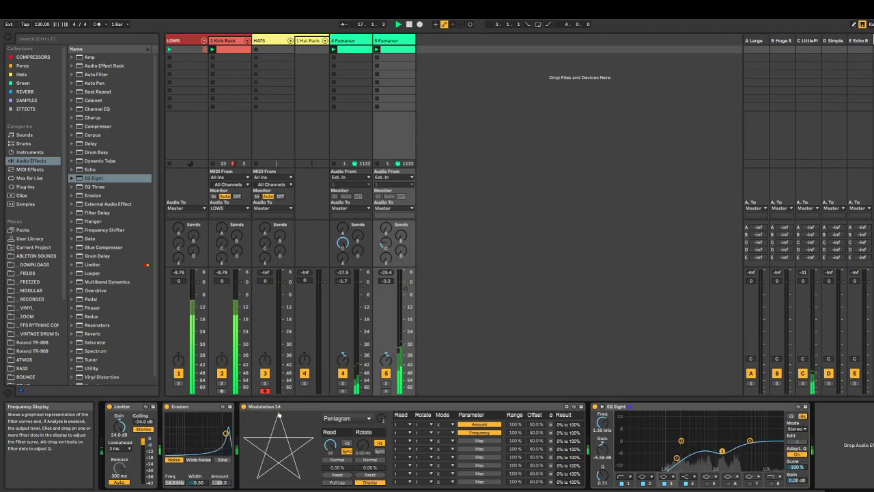
left_click_drag(748, 441, 722, 455)
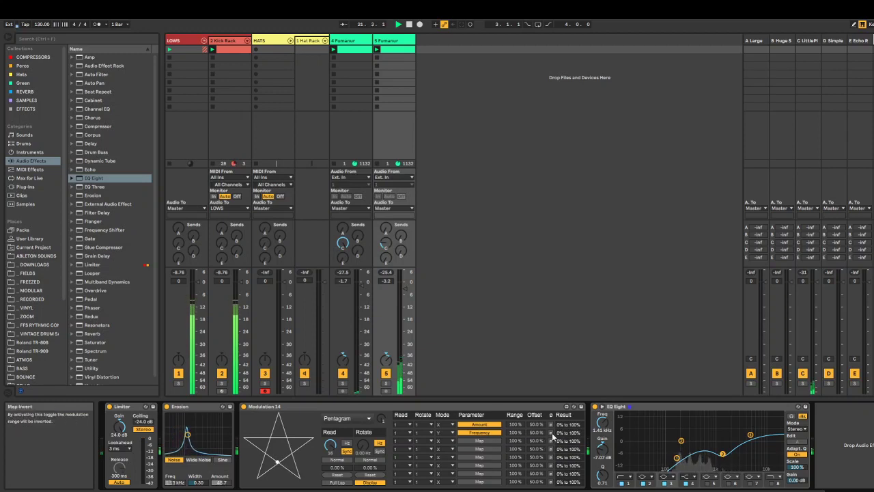
Narrow Modulation 14's output to 21–60% for Amount and 42–97% for Frequency, and give the pentagram a slow rotation.
left_click_drag(517, 432, 534, 425)
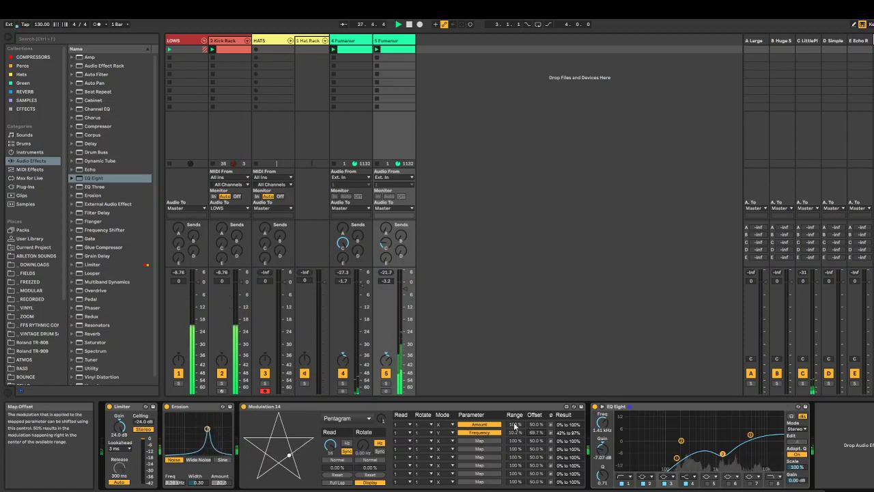
left_click_drag(514, 424, 534, 420)
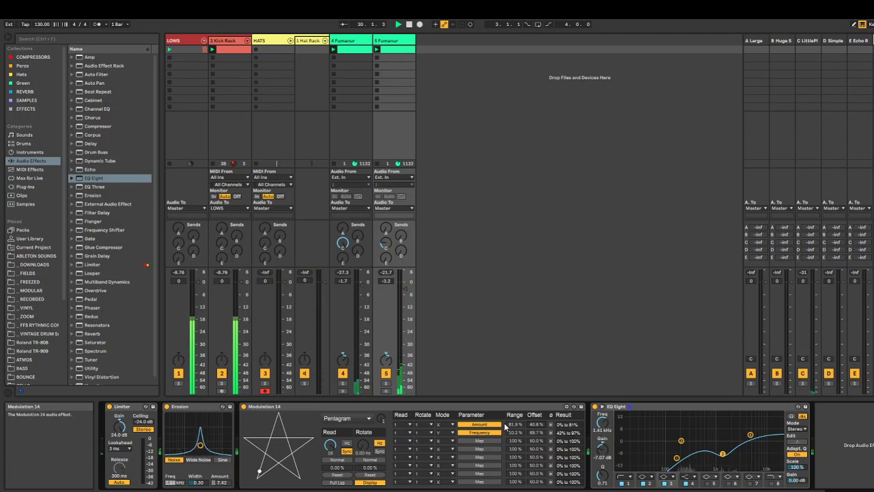
left_click_drag(515, 424, 515, 427)
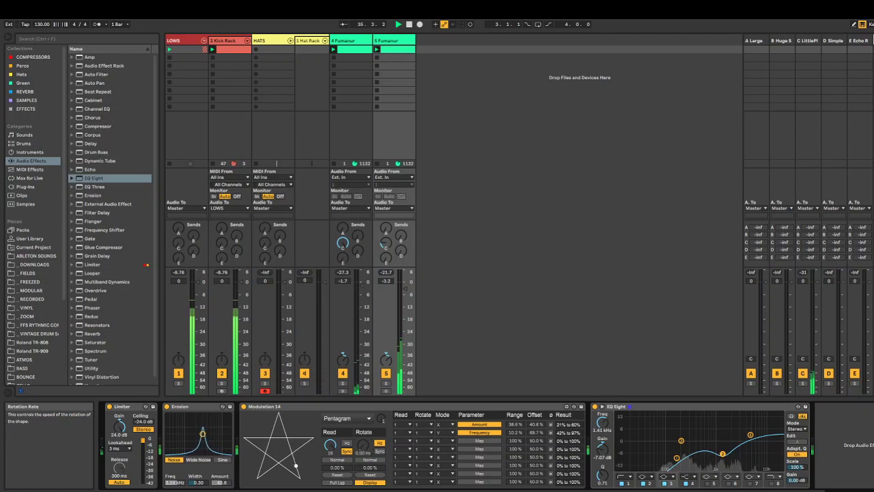
left_click_drag(363, 444, 363, 436)
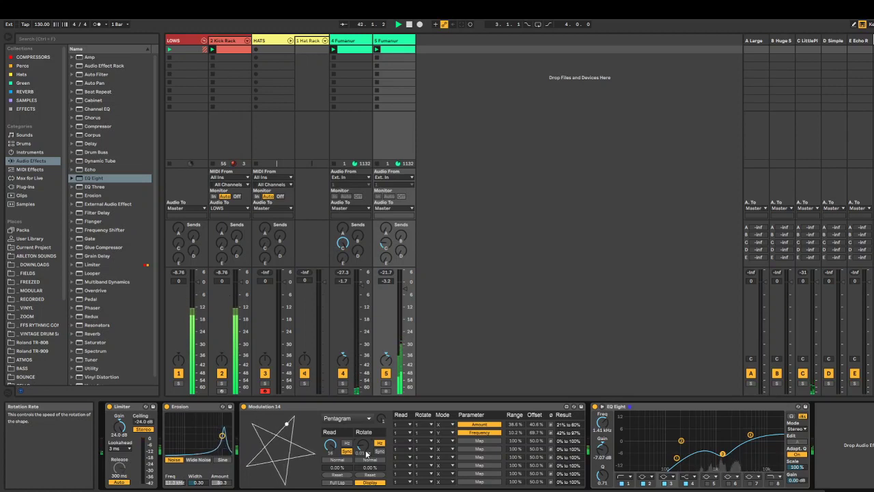
Set the LOWS group's Glue Compressor to a -0.95 dB threshold and 35% dry/wet, comparing the sound with it bypassed.
left_click(185, 41)
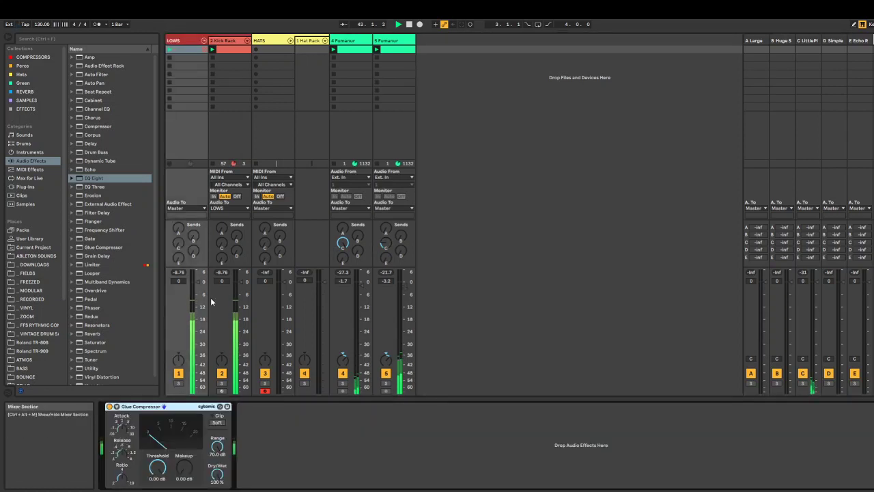
left_click_drag(157, 466, 157, 477)
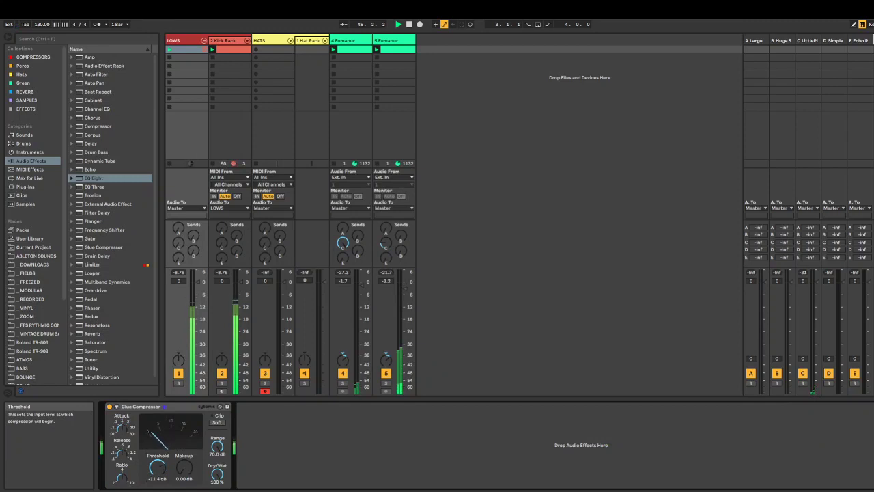
left_click_drag(122, 477, 152, 437)
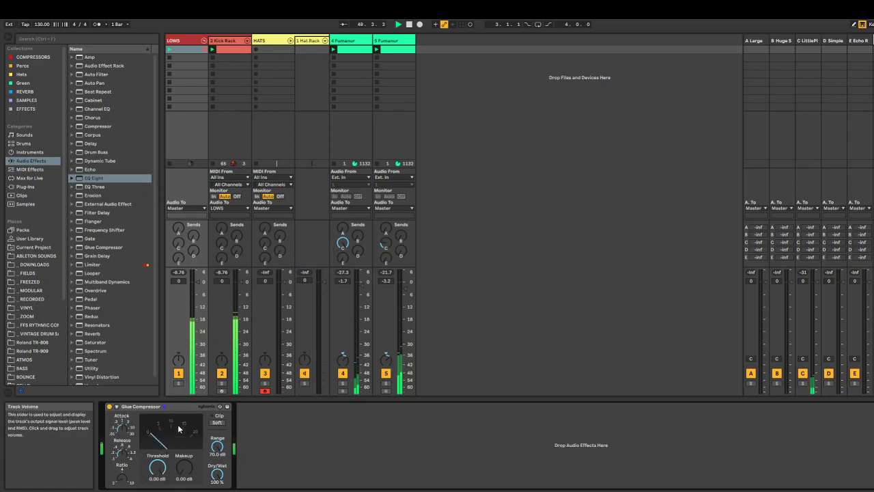
left_click(110, 406)
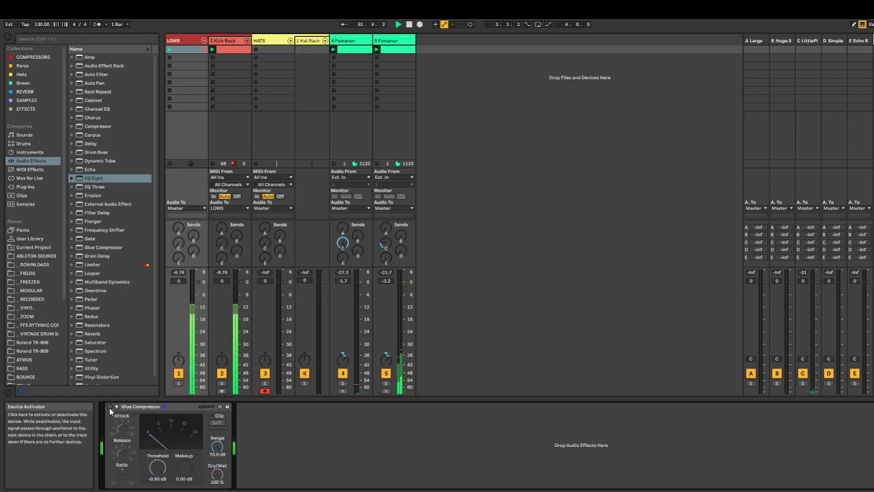
left_click(110, 407)
left_click_drag(217, 474, 217, 488)
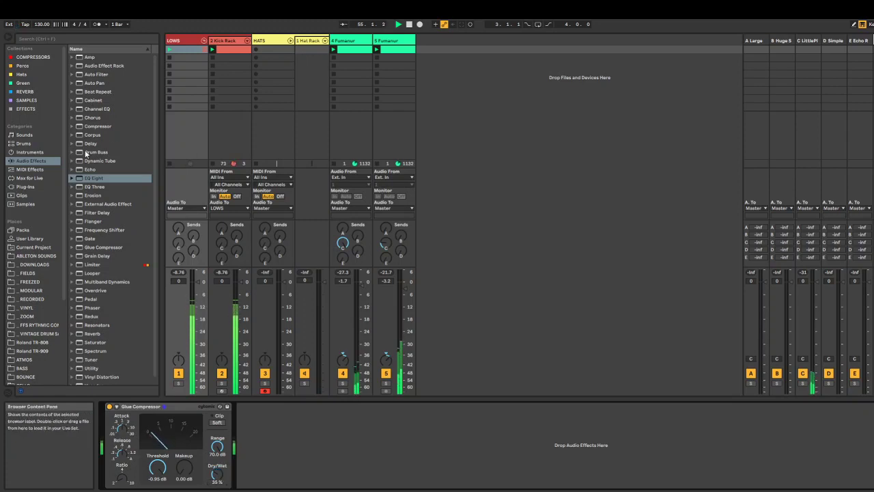
Browse _MODULAR > JAMS > 200310_DORISBURG > REC-1 > 9-Audio 3 (SAMPLES) and audition its first samples with the set playing.
left_click(33, 291)
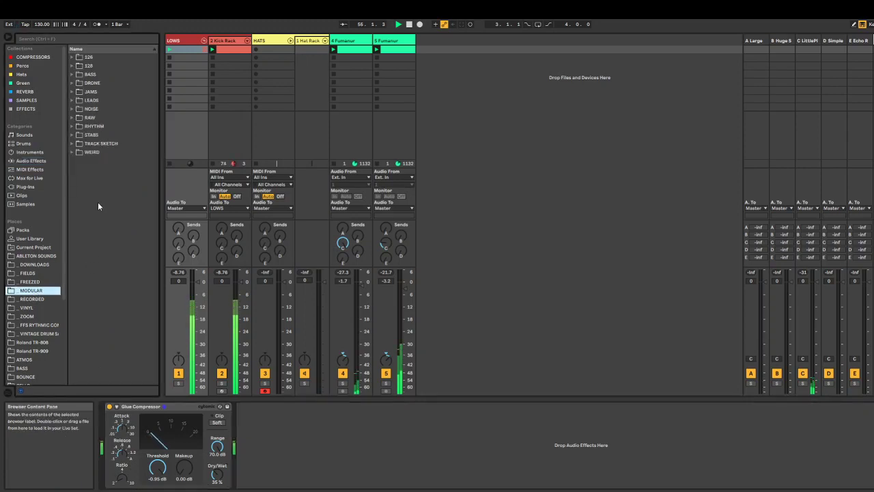
left_click(72, 92)
left_click(78, 110)
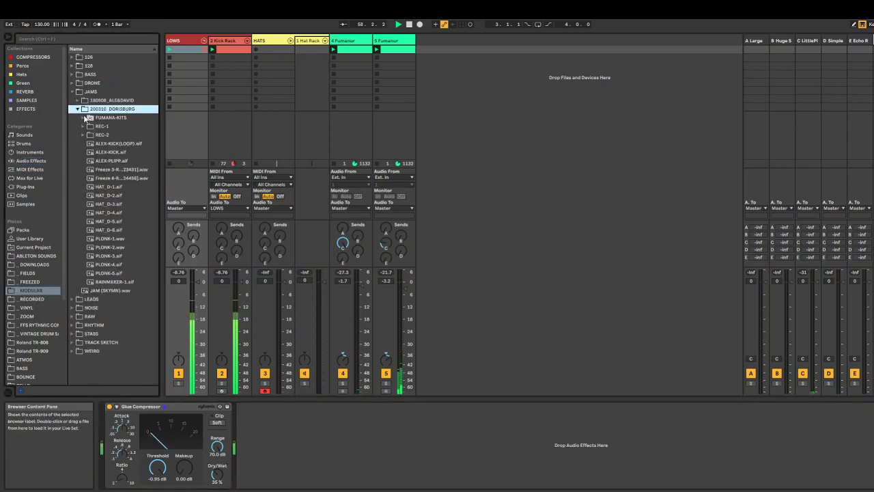
left_click(83, 126)
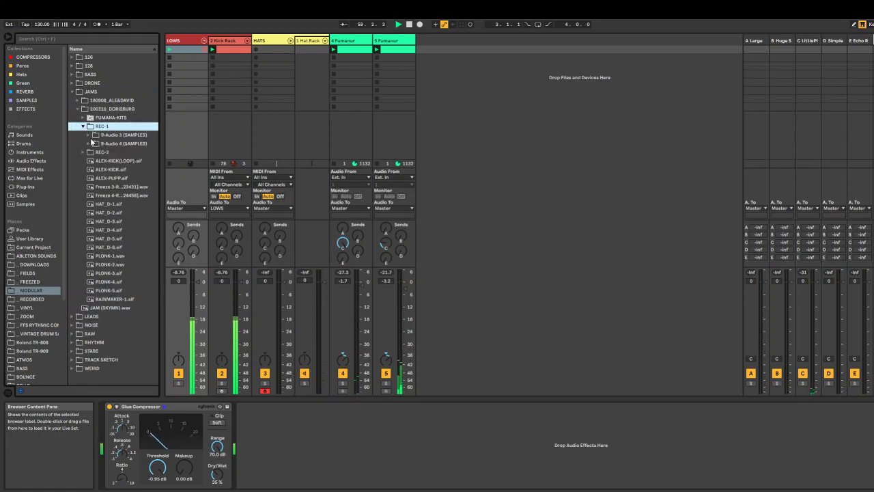
left_click(101, 134)
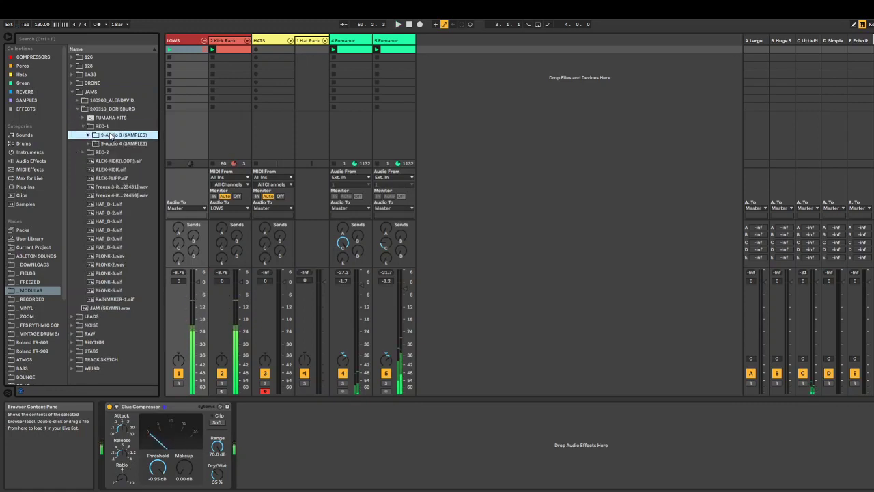
left_click(114, 143)
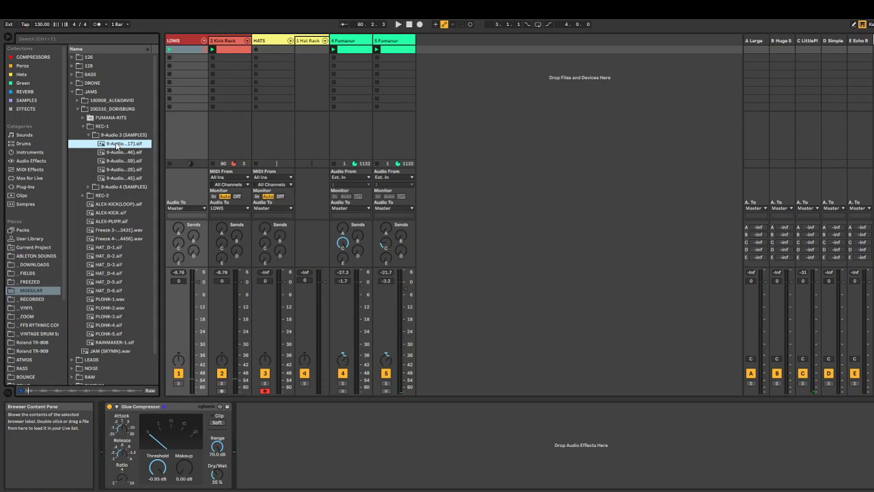
left_click(120, 152)
left_click(121, 144)
key("space")
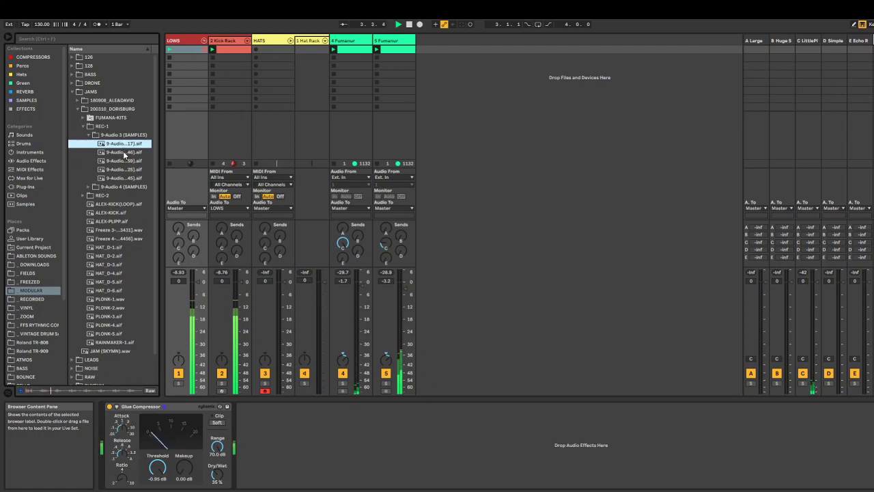
Add the 9-Audio 3 sample ending in 17].aif to a new audio track at -20.1 dB, feeding send C strongly.
left_click_drag(123, 151, 423, 48)
left_click(437, 49)
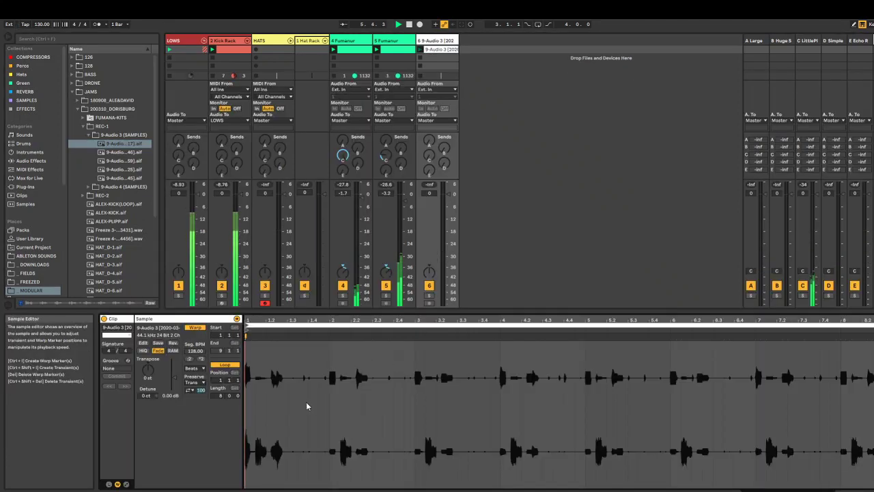
left_click_drag(447, 193, 448, 236)
double_click(433, 41)
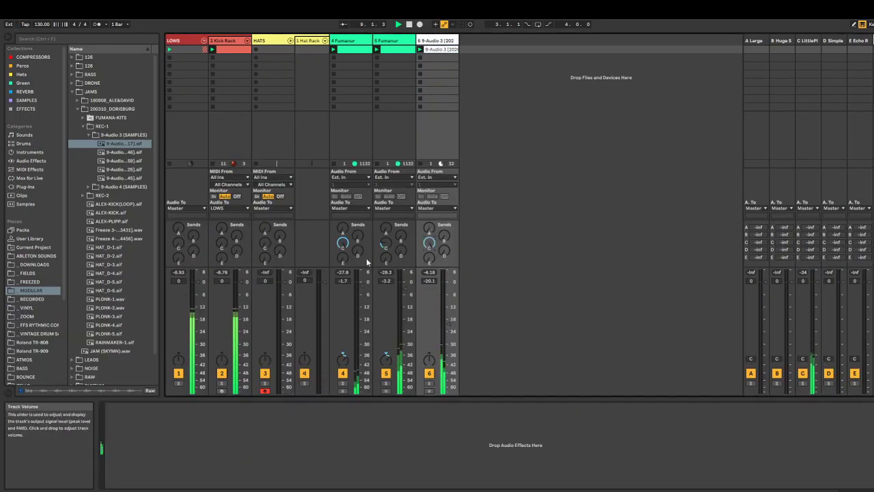
Add an Auto Filter to the 9-Audio 3 track as a high-pass at 243 Hz.
left_click(29, 162)
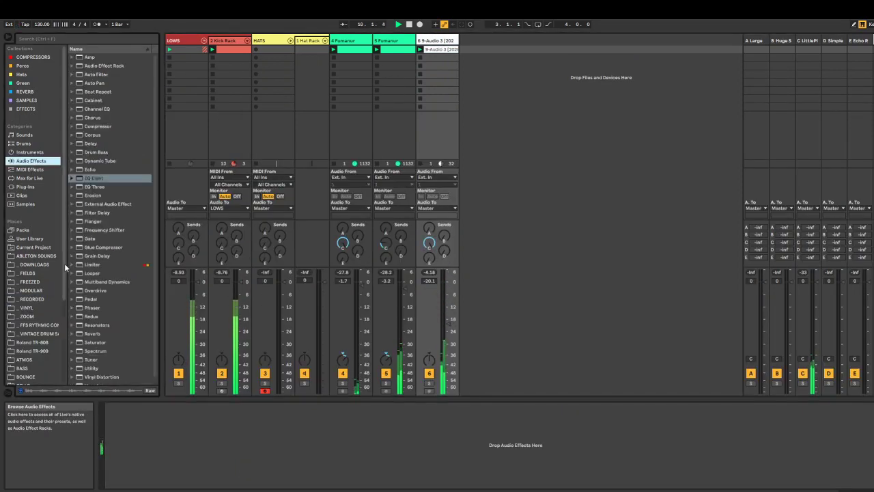
left_click(101, 75)
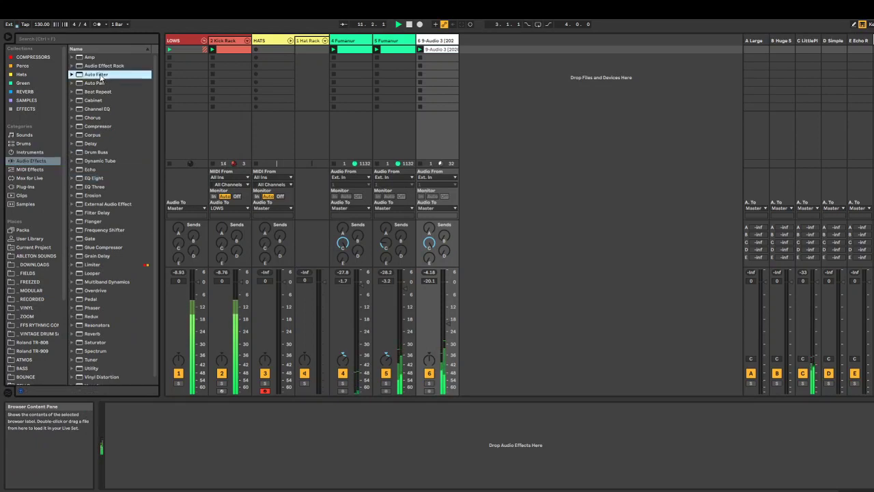
left_click_drag(142, 458, 161, 458)
left_click(146, 467)
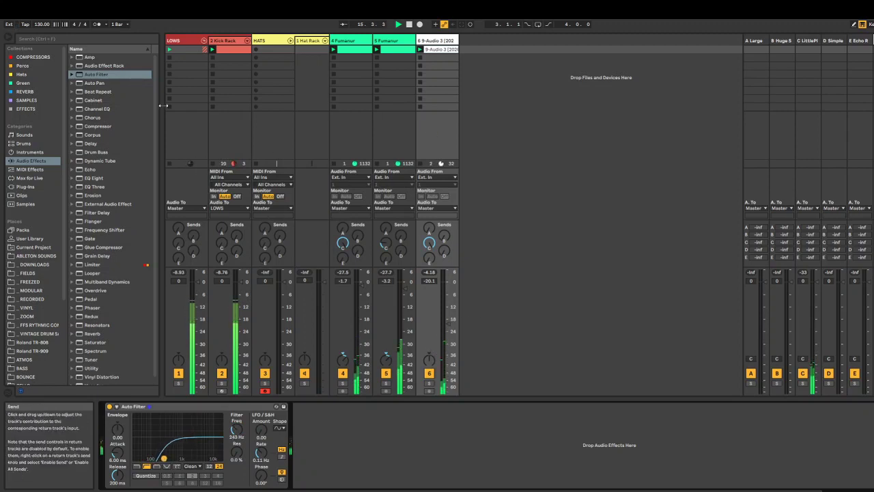
Add an Auto Pan after the Auto Filter with Amount 69.5%, Rate 0.05 Hz, Phase 109° and Shape 11.9%.
left_click(96, 82)
left_click_drag(99, 85, 345, 408)
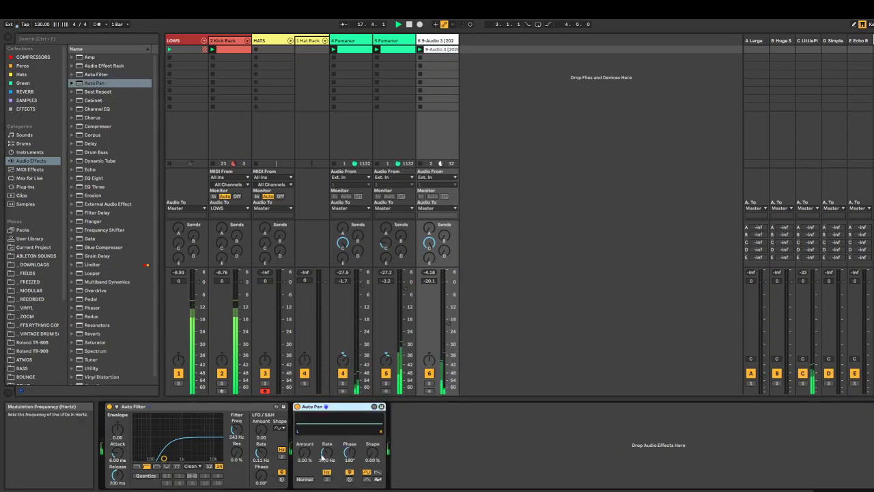
left_click_drag(327, 452, 372, 445)
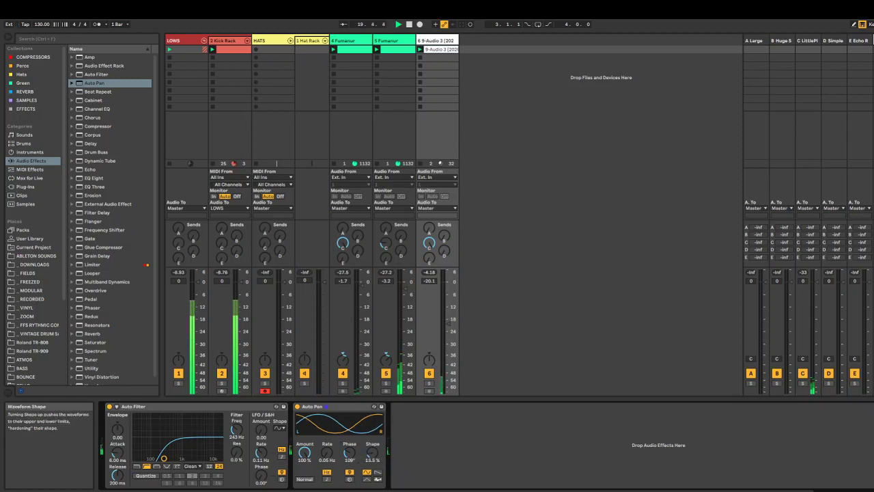
left_click_drag(304, 452, 304, 461)
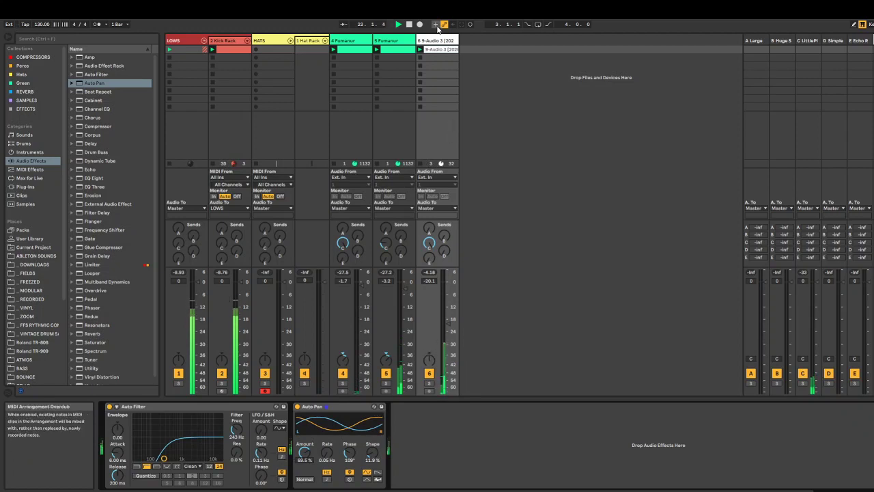
Start the 9-Audio 3 clip's loop at bar 2, and raise its track to -8.3 dB with a strong feed to send A.
left_click(438, 50)
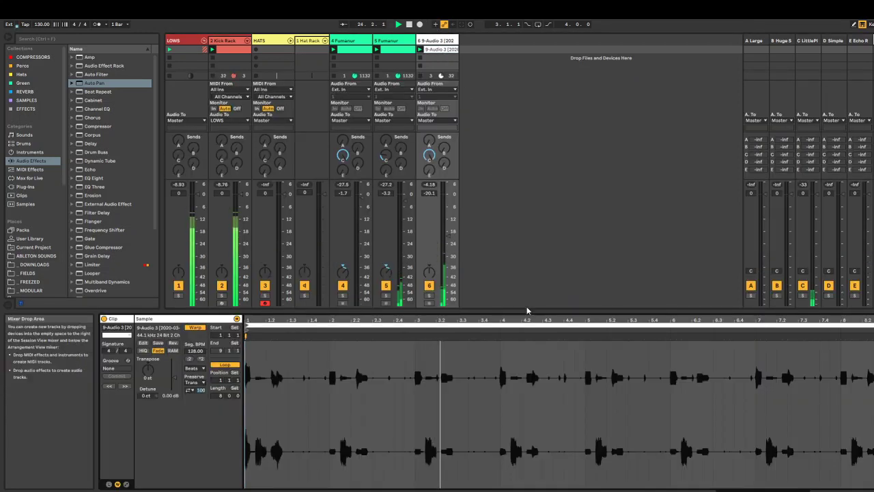
left_click_drag(247, 323, 332, 324)
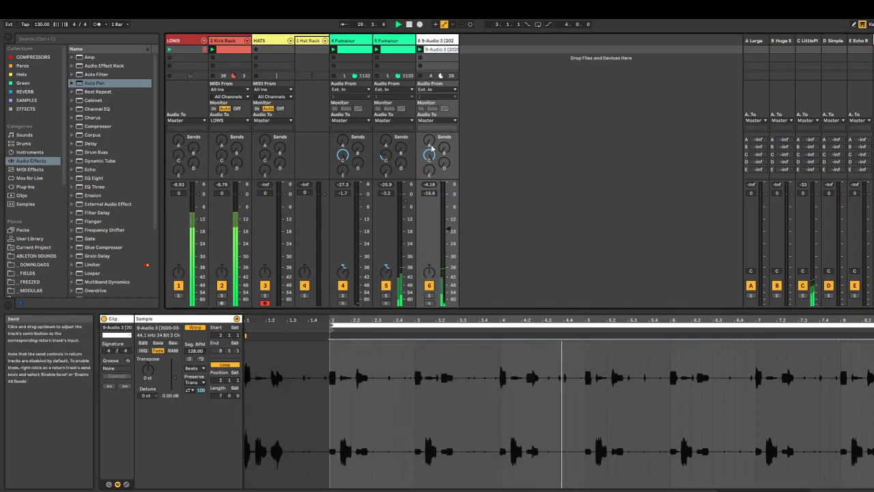
left_click_drag(447, 231, 448, 211)
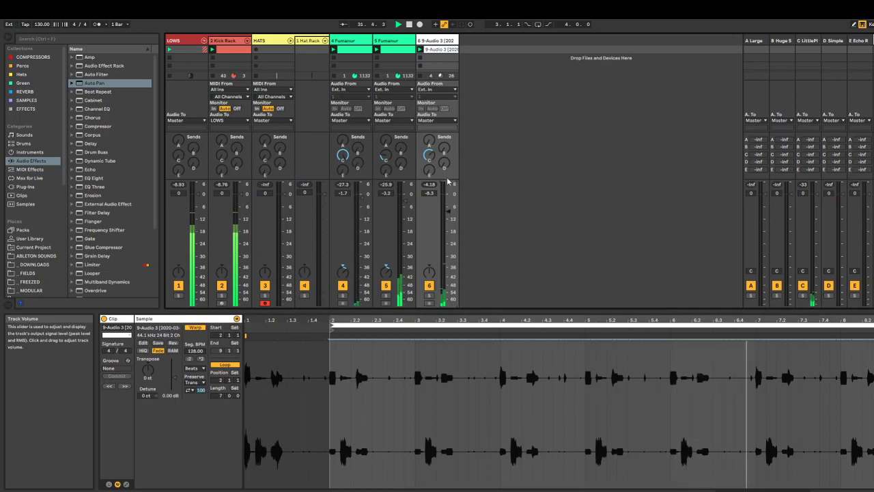
left_click_drag(428, 141, 428, 109)
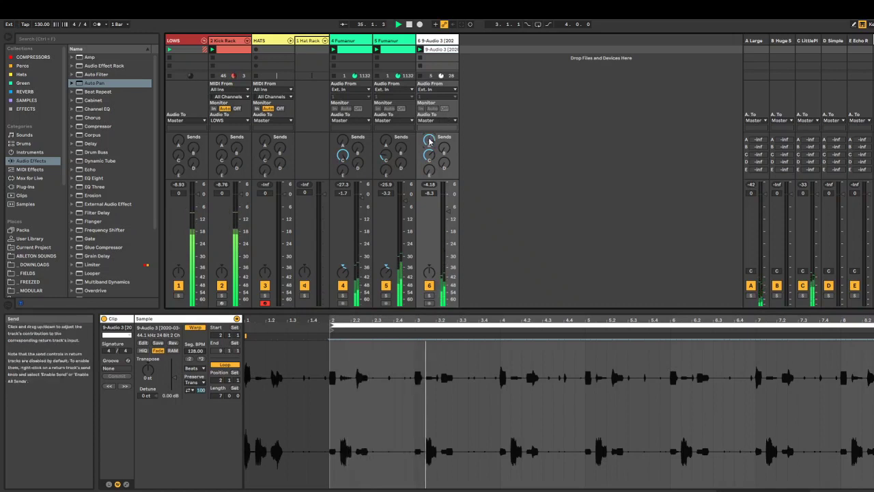
Solo the 9-Audio 3 track and inspect the device chain and RC 48 reverb settings on return A.
left_click(428, 294)
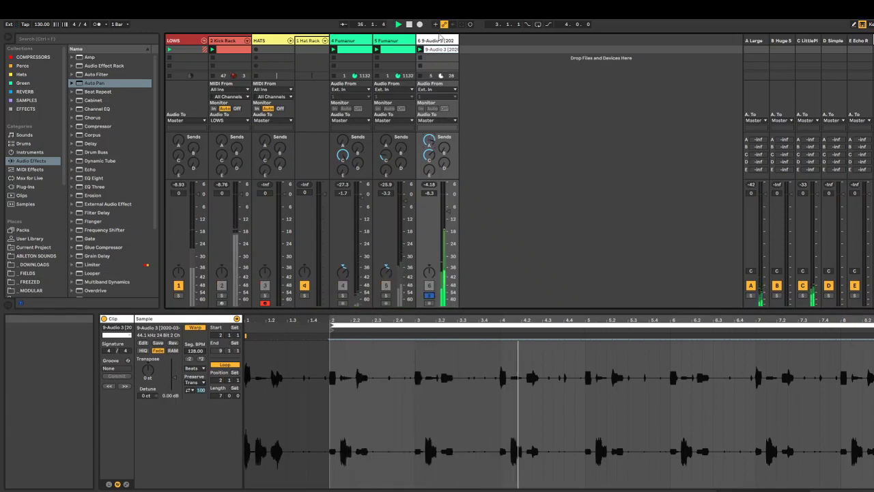
left_click(430, 42)
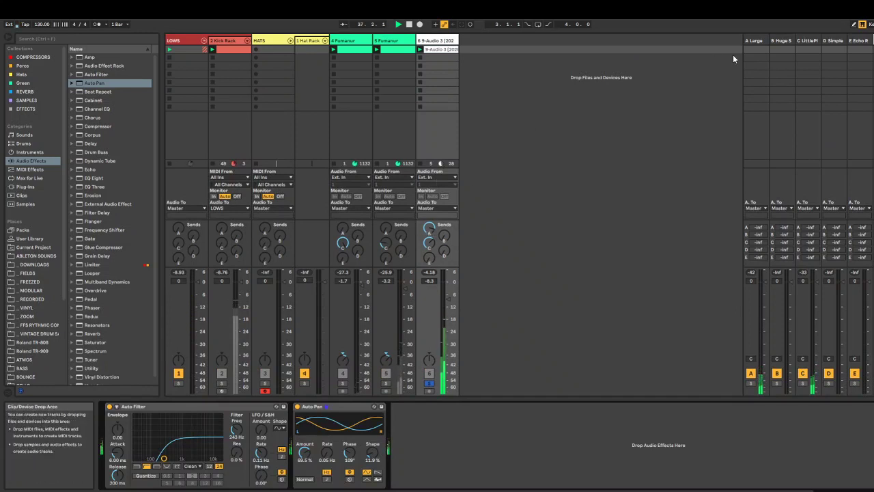
left_click(754, 41)
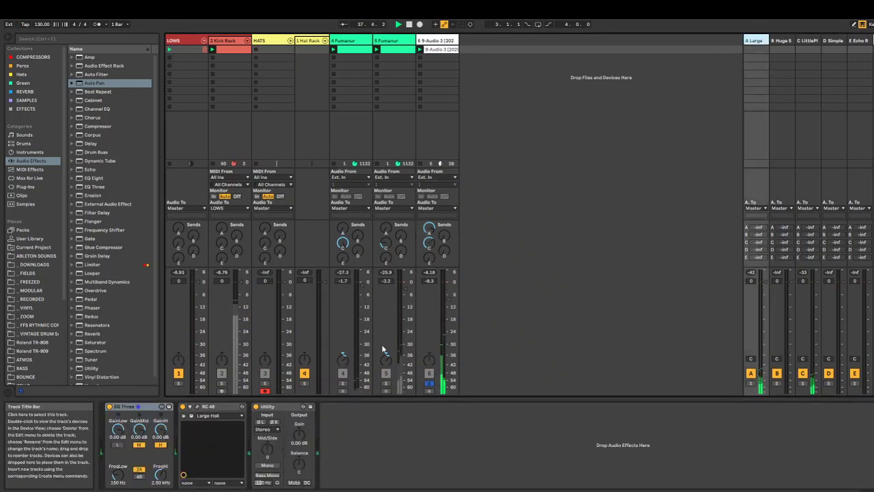
left_click(199, 411)
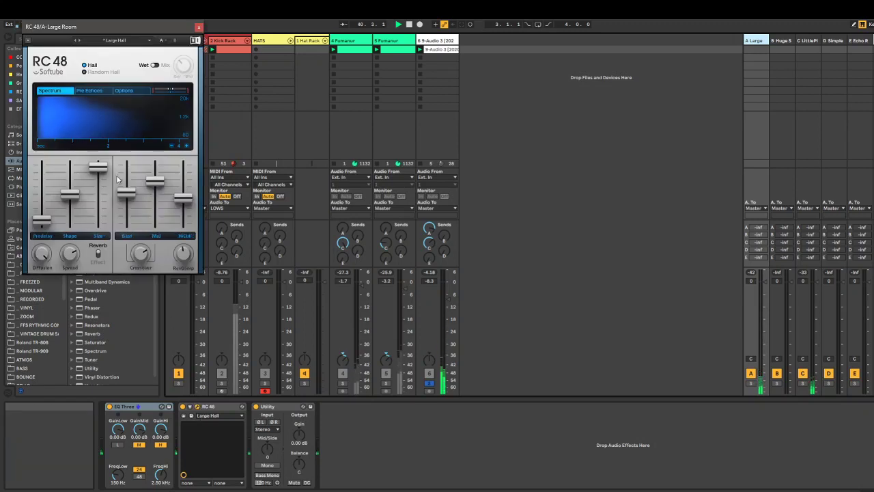
left_click(199, 28)
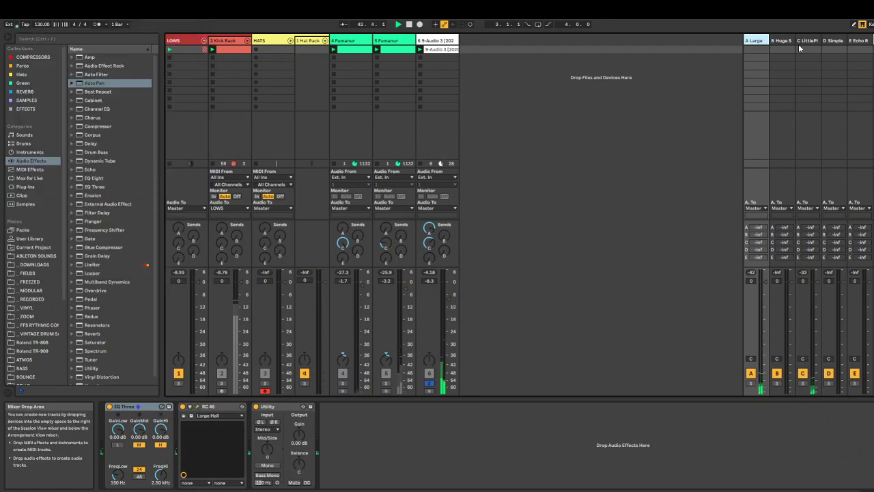
Feed the 9-Audio 3 track into sends B and D, reduce send A, and raise its volume to -2.4 dB.
left_click(781, 41)
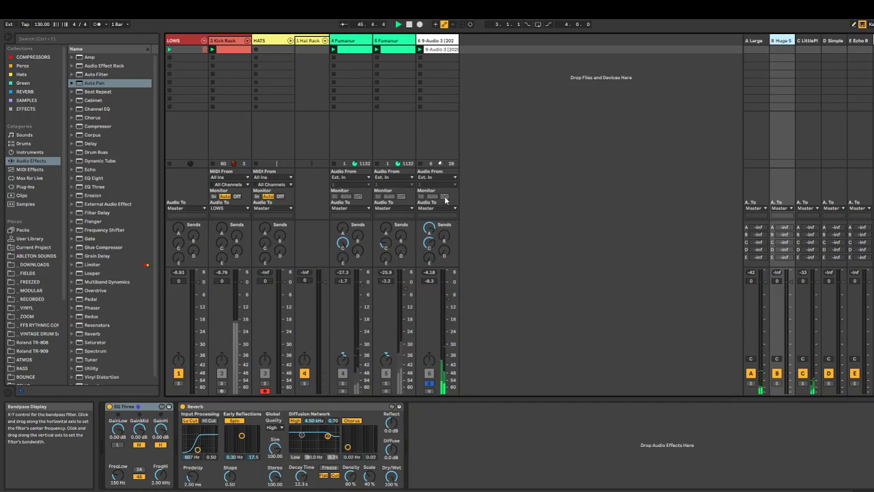
left_click_drag(441, 238, 441, 226)
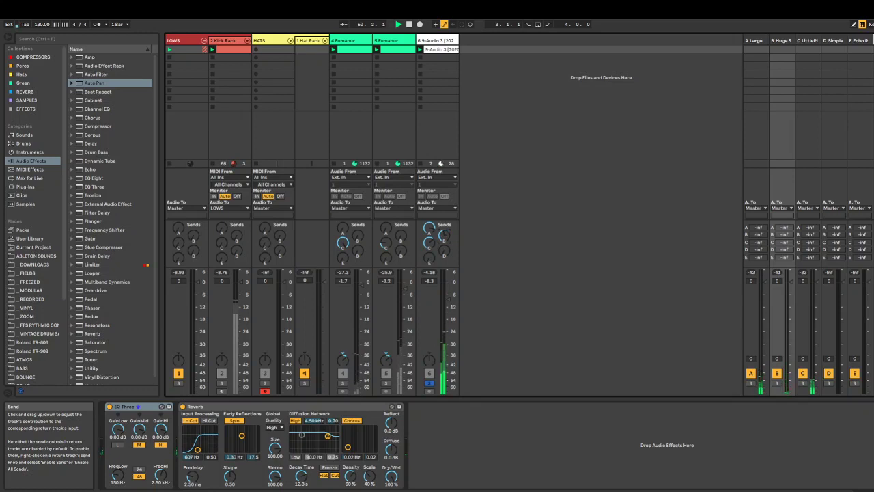
left_click(428, 383)
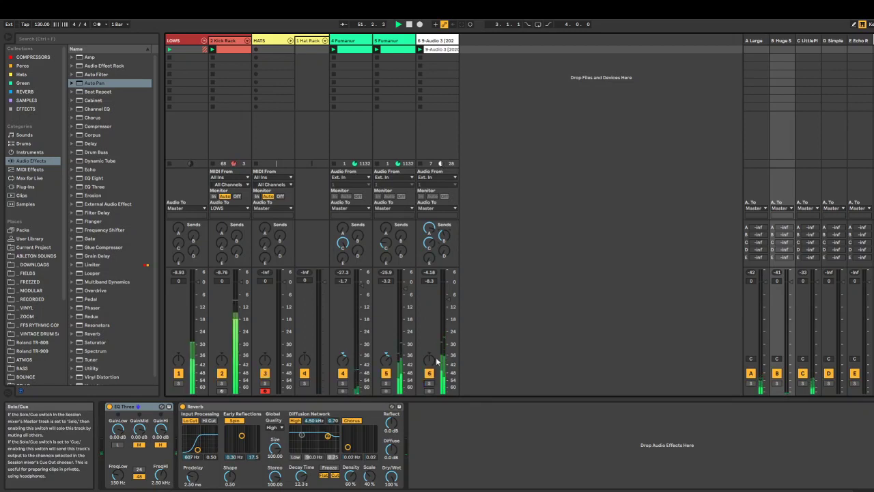
left_click_drag(447, 296, 448, 286)
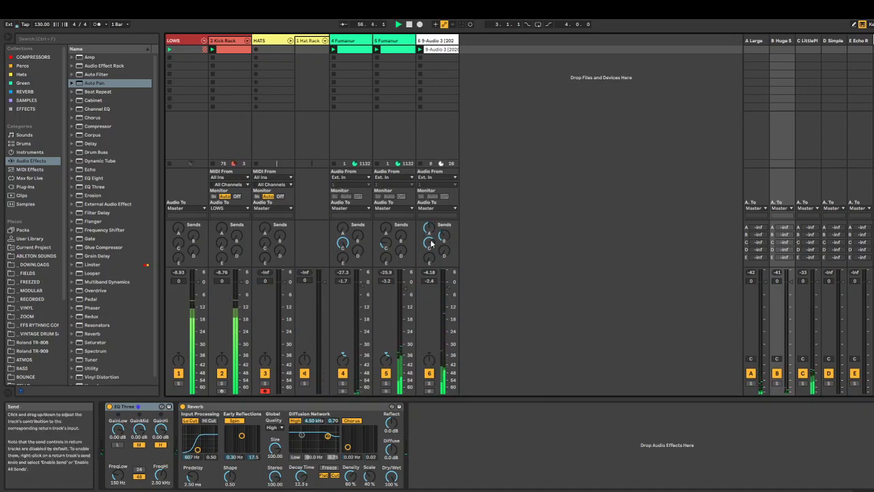
left_click_drag(443, 258, 447, 254)
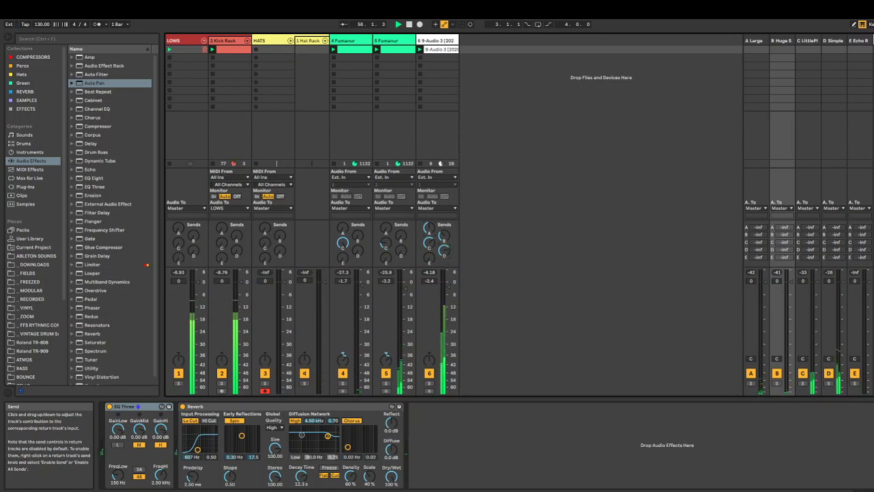
Set return D's Delay to 51% feedback, filter 2.50 kHz, width 1.06, modulation rate 0.14 Hz and filter modulation 100%, and raise 9-Audio 3's send D.
left_click(833, 41)
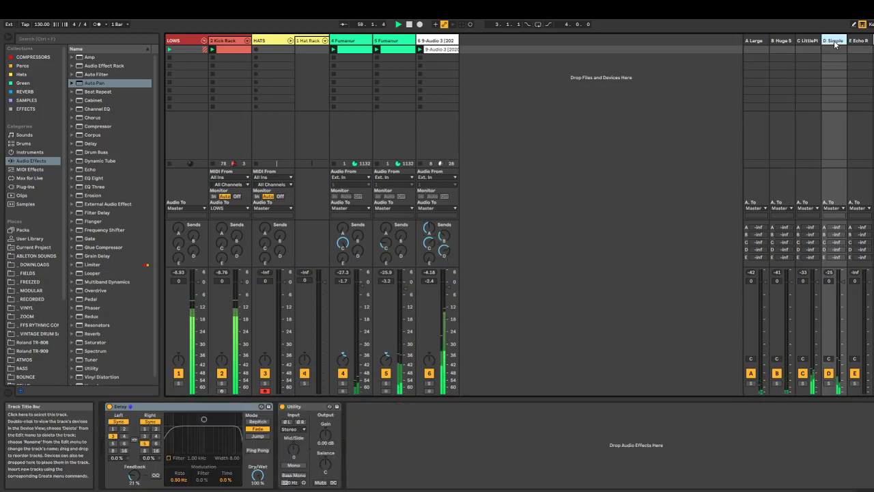
left_click(428, 383)
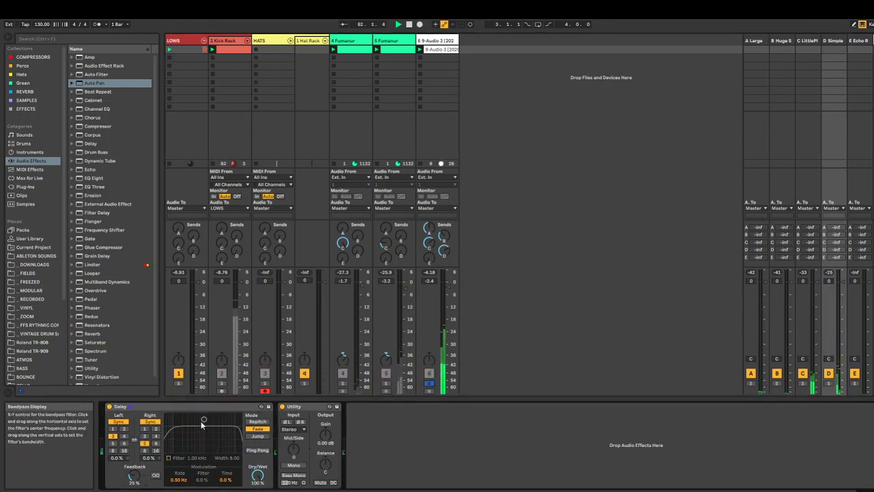
left_click(168, 458)
left_click_drag(204, 419, 196, 448)
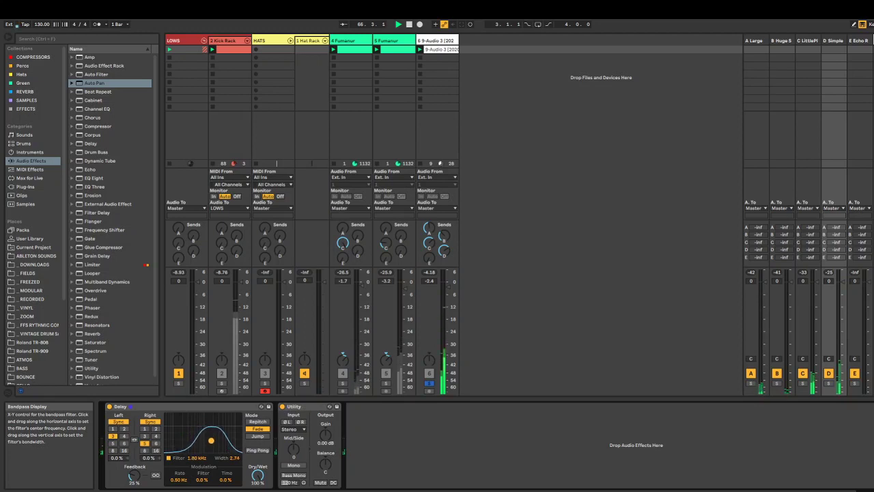
left_click_drag(135, 475, 134, 470)
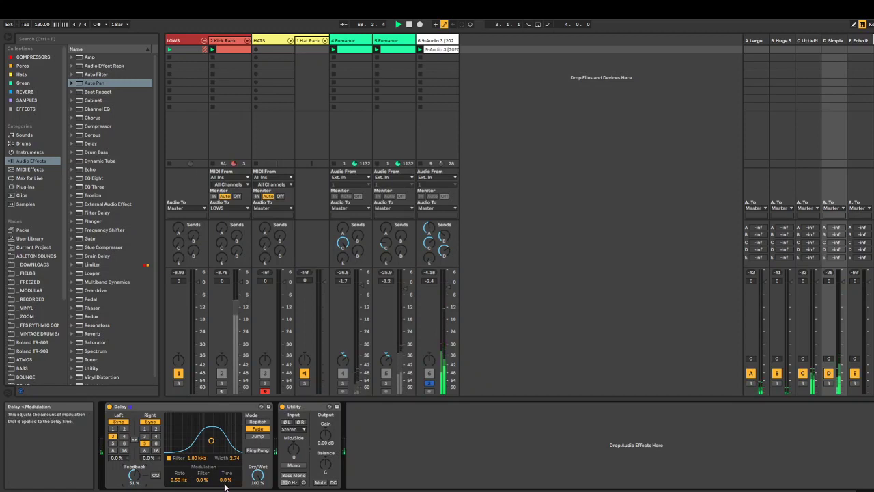
left_click_drag(224, 480, 217, 451)
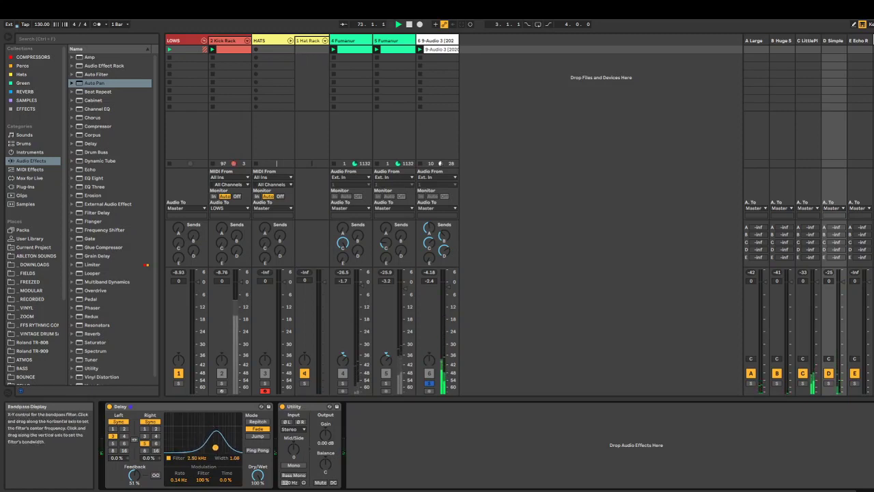
left_click_drag(450, 251, 449, 241)
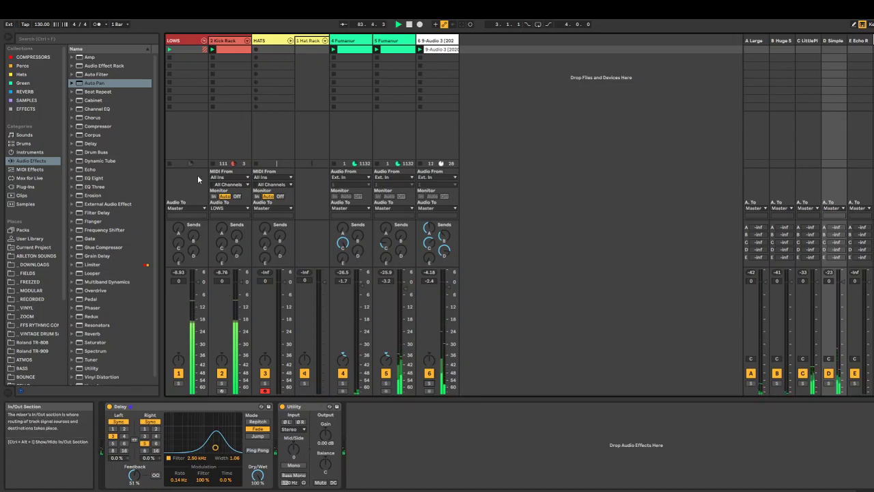
Add an Auto Filter on return D as a notch at 706 Hz with LFO Amount 27.4 and Rate 0.03 Hz.
double_click(112, 75)
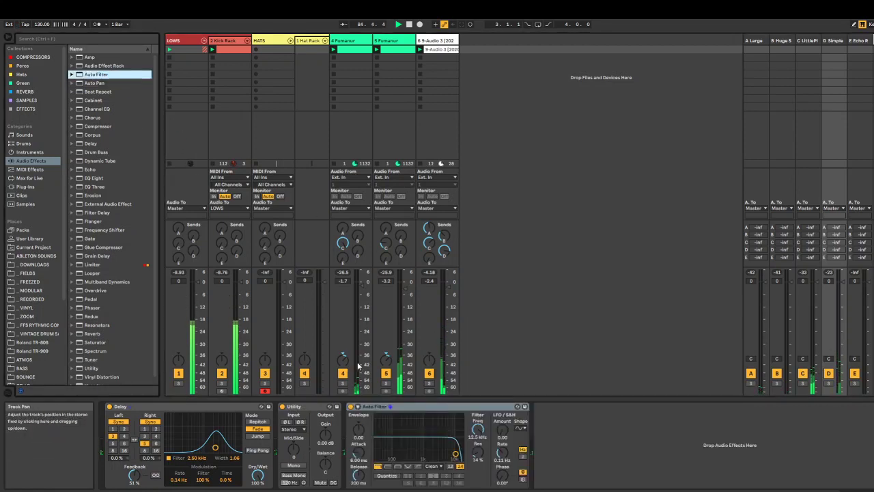
left_click(408, 465)
left_click_drag(455, 453, 439, 457)
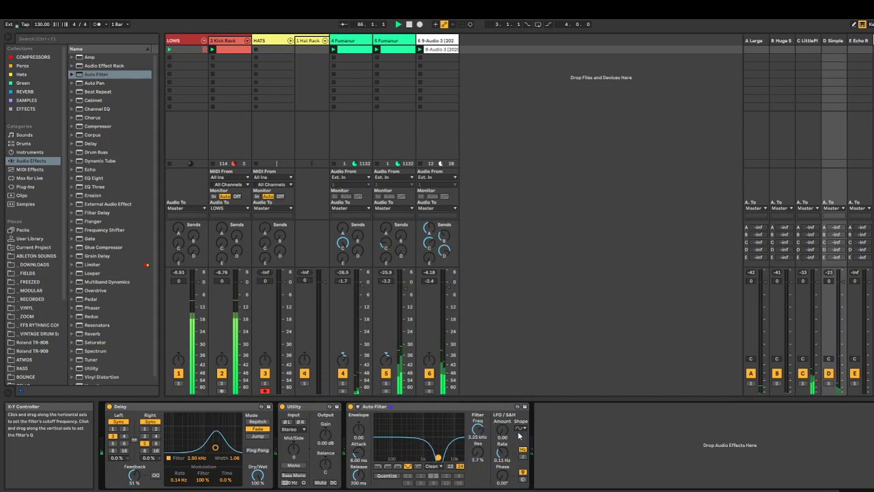
left_click_drag(502, 429, 502, 382)
left_click_drag(502, 452, 502, 464)
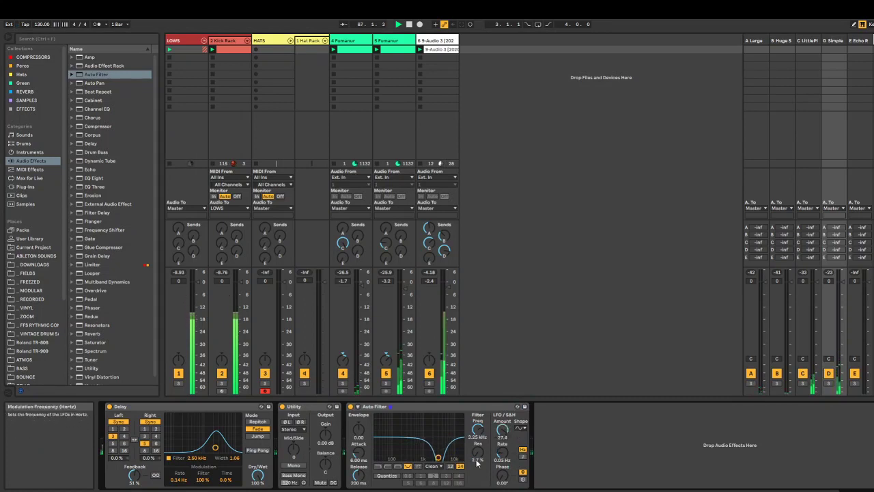
left_click_drag(439, 457, 419, 456)
Move the notch Auto Filter to the 9-Audio 3 track, before Auto Pan, with frequency 1.44 kHz, LFO Amount 30.0 and Phase 109°.
left_click_drag(435, 407, 431, 31)
left_click_drag(431, 424, 443, 453)
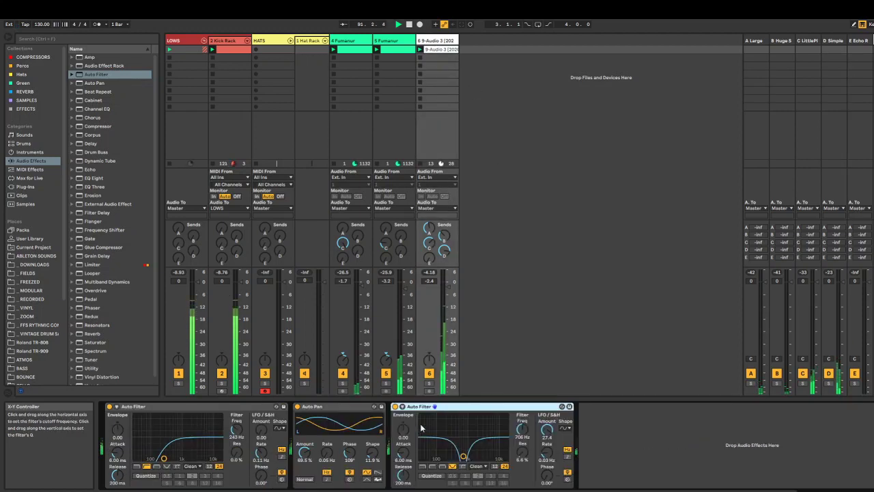
left_click_drag(442, 408, 297, 424)
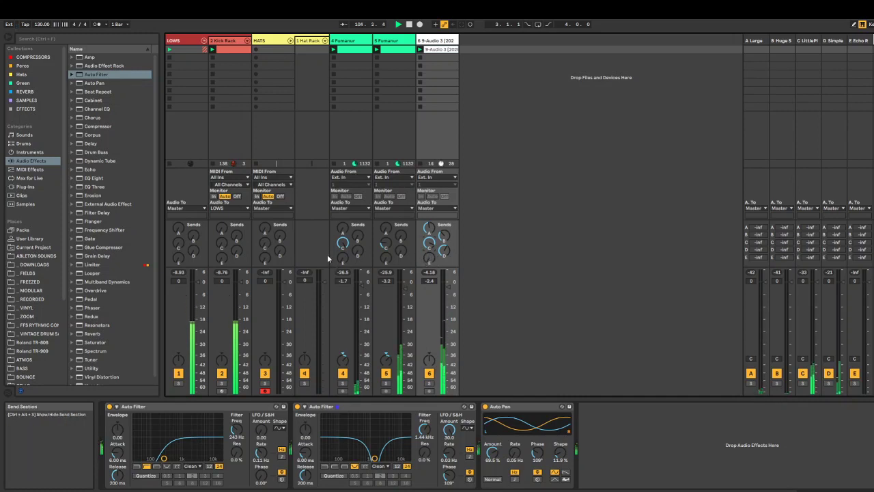
Audition the ALEX-PLIPP, Freeze and HAT_D-1 samples from the _MODULAR folder, and add HAT_D-1.aif on a new audio track.
left_click(43, 289)
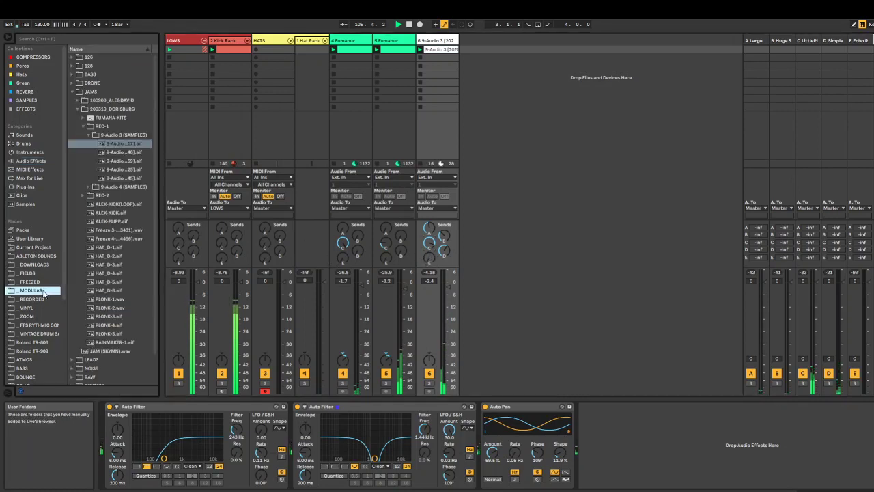
left_click(123, 219)
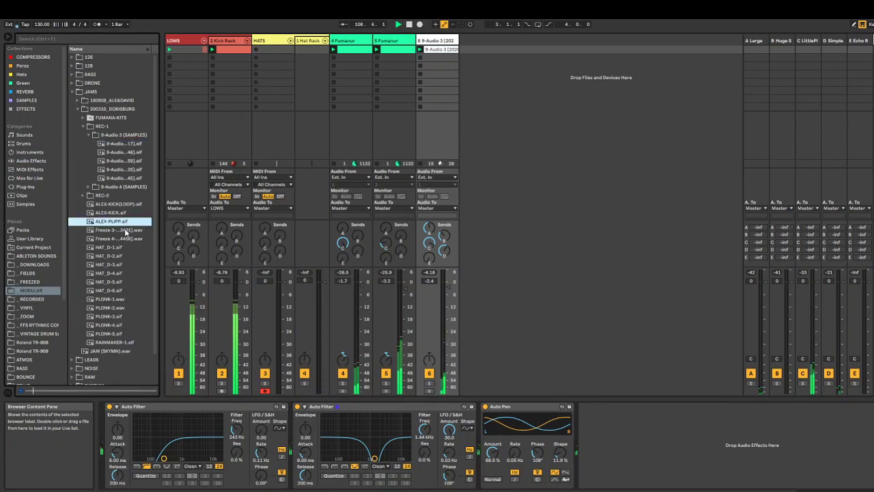
left_click(125, 229)
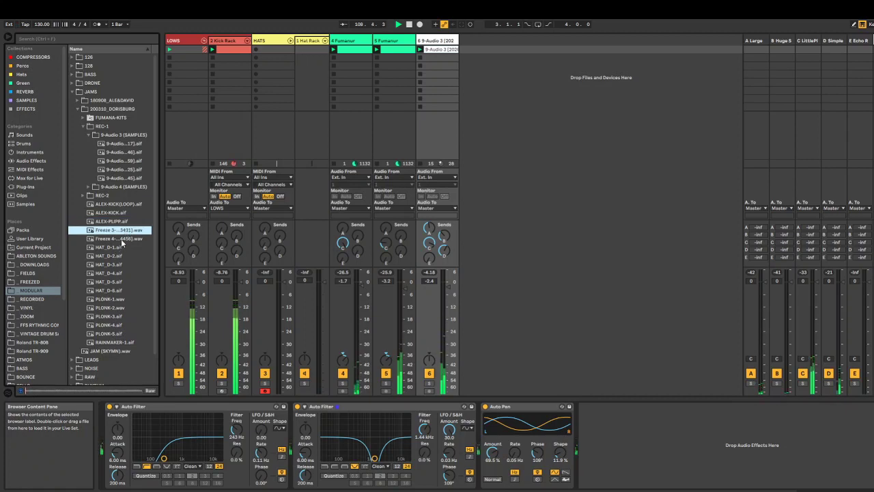
left_click(121, 238)
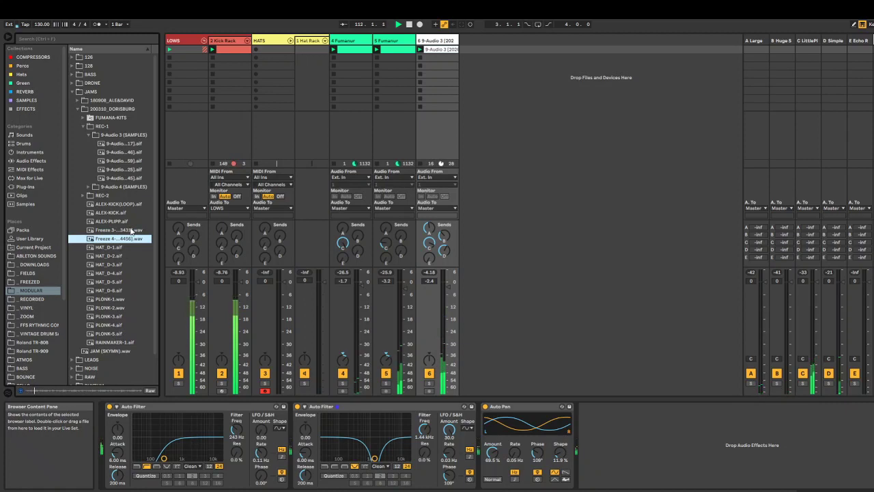
left_click(112, 248)
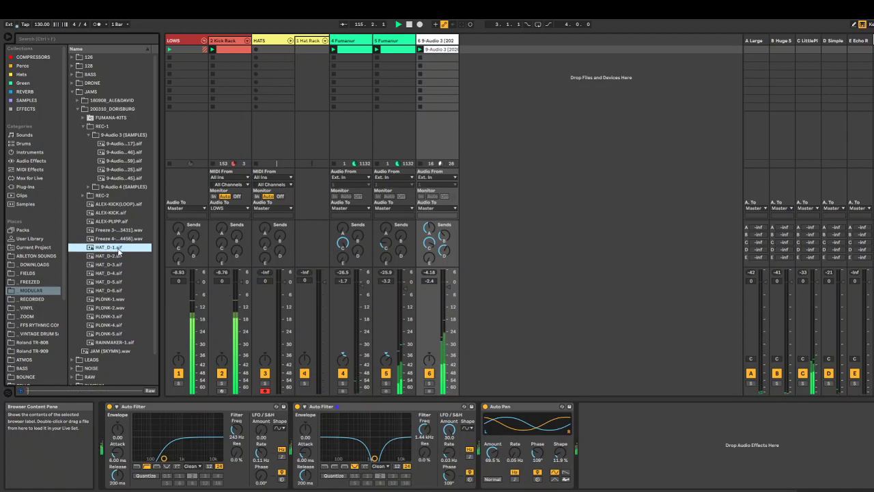
left_click_drag(108, 251, 485, 35)
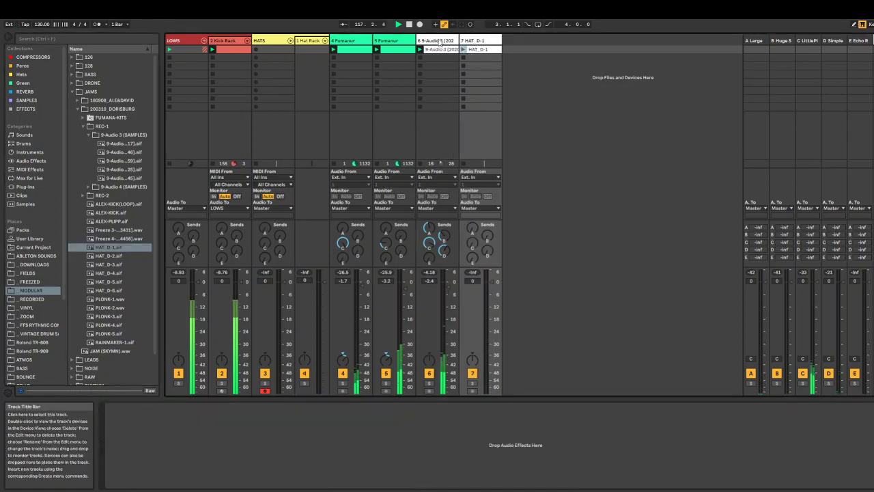
Solo the 9-Audio 3 track and rename it Blippblopp.
left_click(441, 338)
left_click(429, 383)
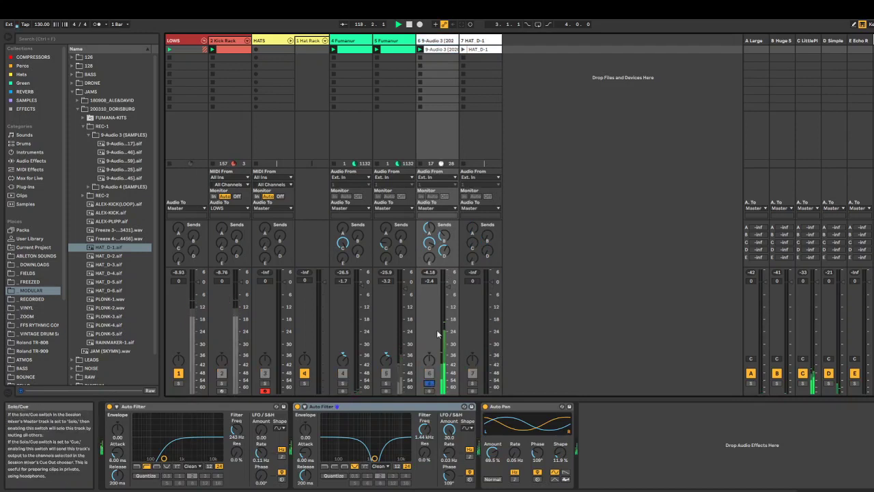
left_click(440, 41)
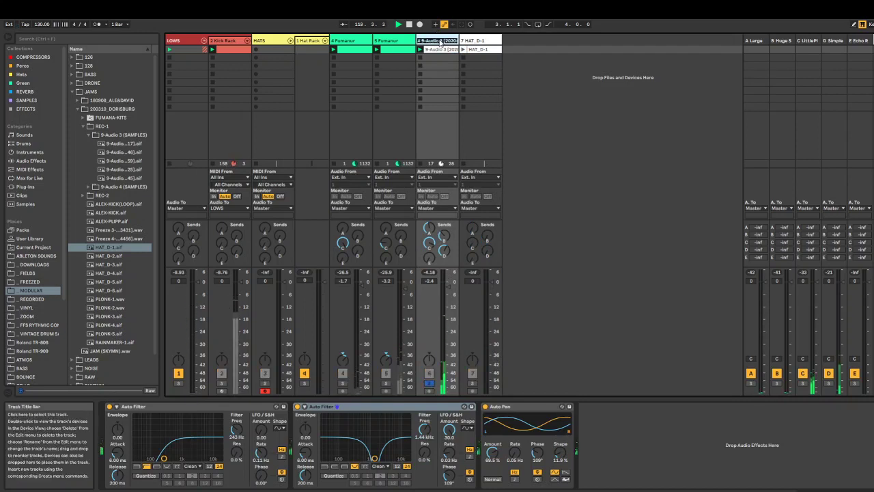
type("# Blippblop")
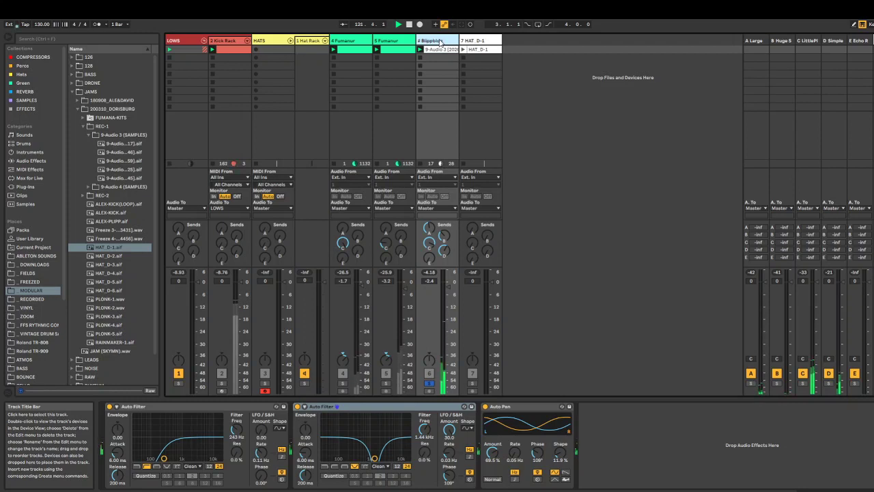
Color the Blippblopp track and its clip light green, and move the track ahead of the two Fumanur tracks.
right_click(441, 42)
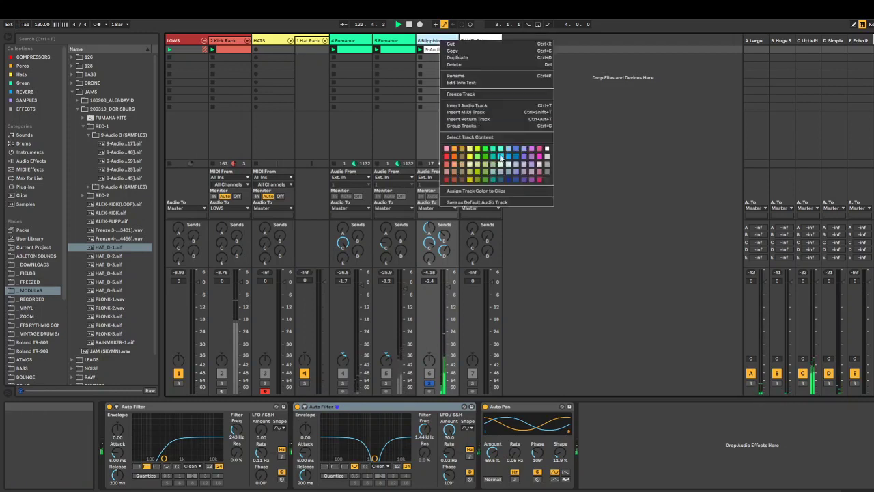
left_click(477, 156)
right_click(445, 42)
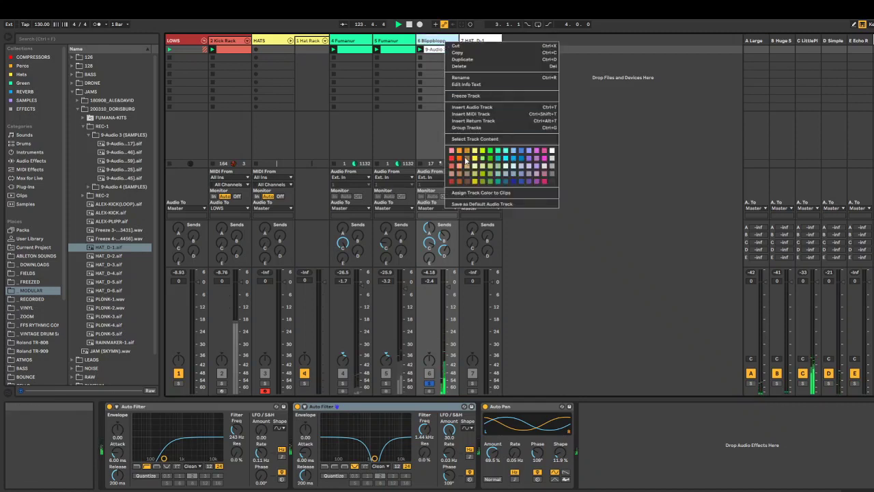
key("Escape")
right_click(440, 41)
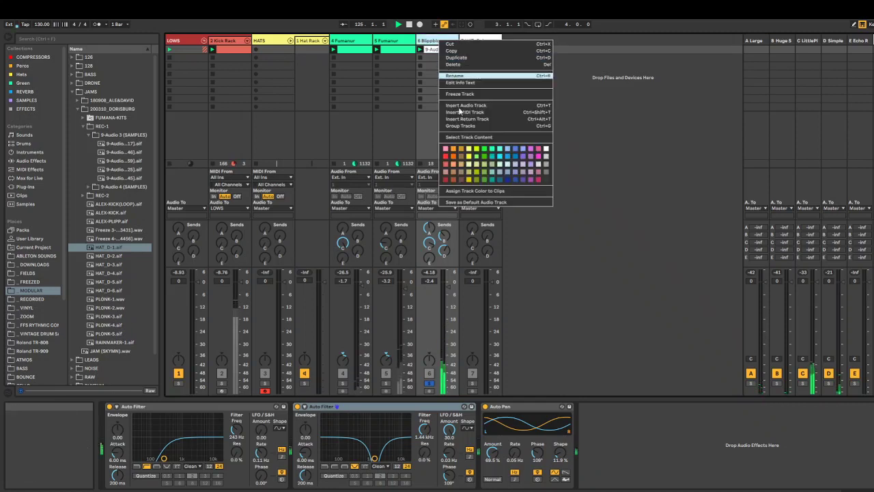
left_click(481, 192)
left_click_drag(431, 40, 338, 42)
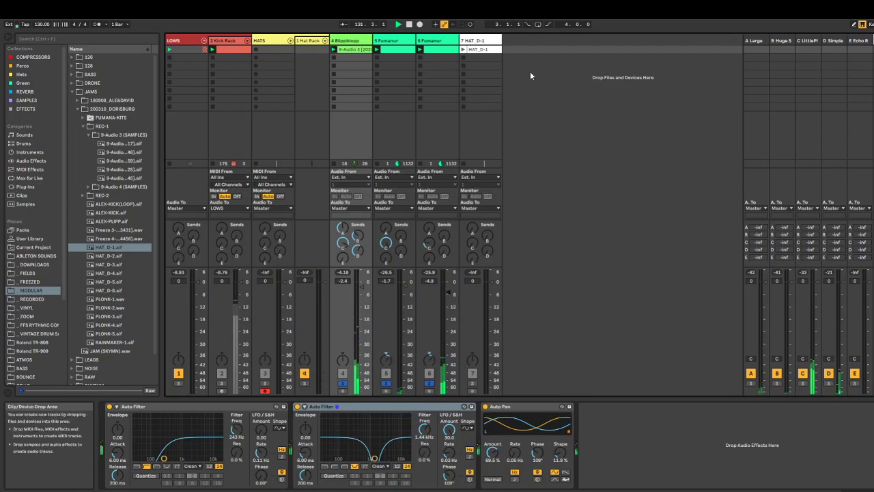
Warp the HAT_D-1 clip straight from a marker on its first hit and set the clip and loop start to 1.1.1.
left_click(480, 50)
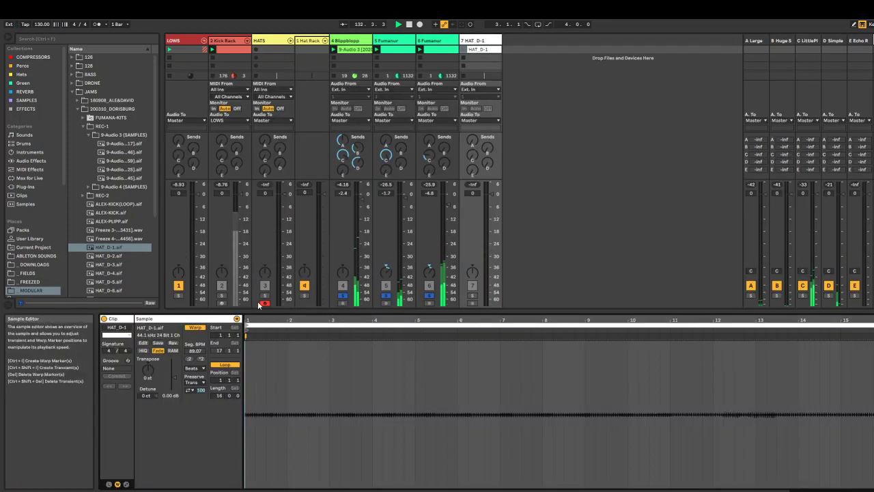
mouse_move(247, 319)
left_mouse_down()
mouse_move(247, 430)
mouse_move(247, 421)
left_mouse_up()
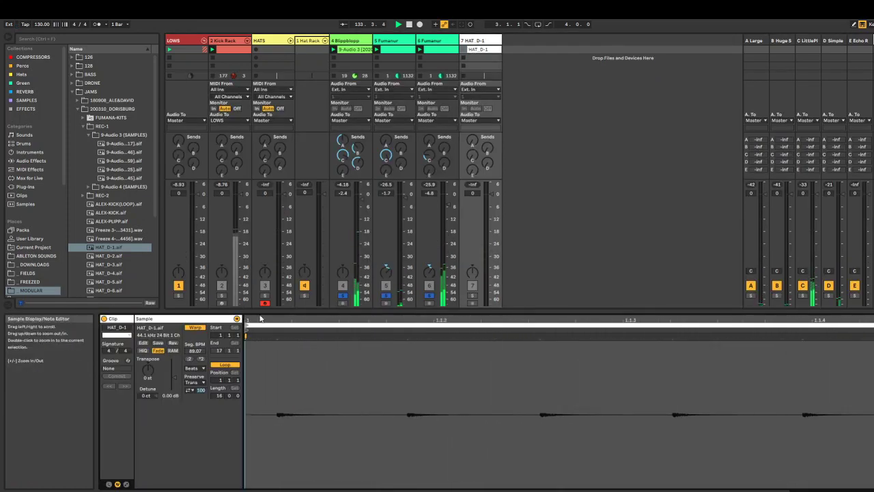
double_click(277, 336)
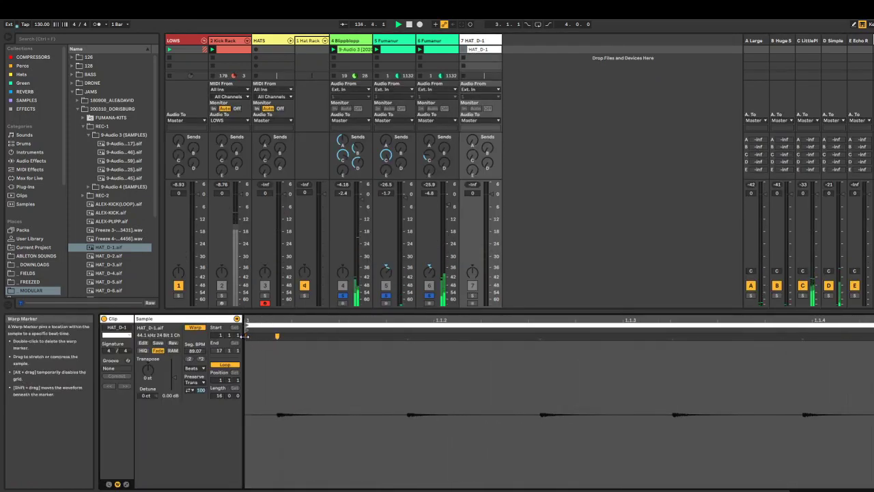
right_click(276, 336)
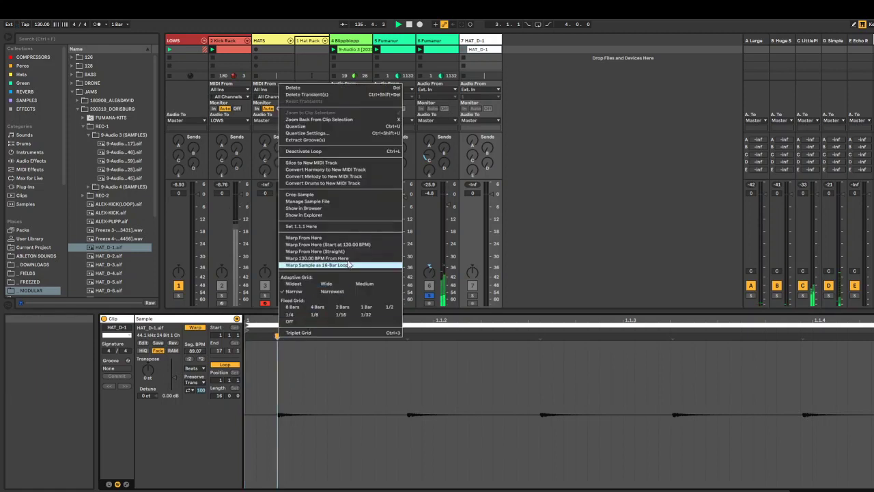
left_click(353, 251)
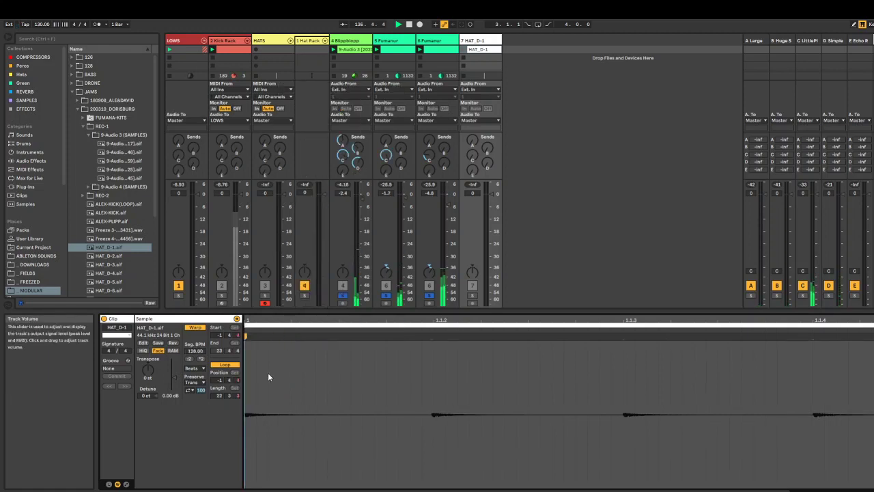
left_click_drag(263, 321, 300, 313)
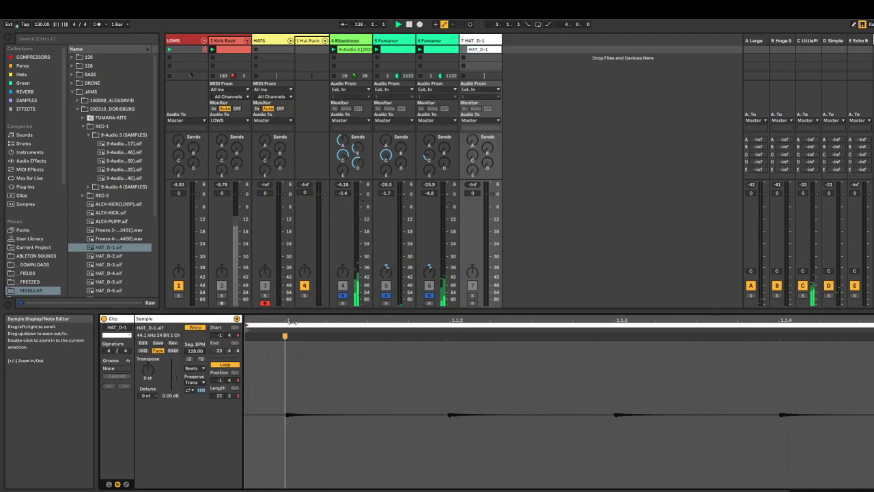
left_click_drag(246, 326, 291, 323)
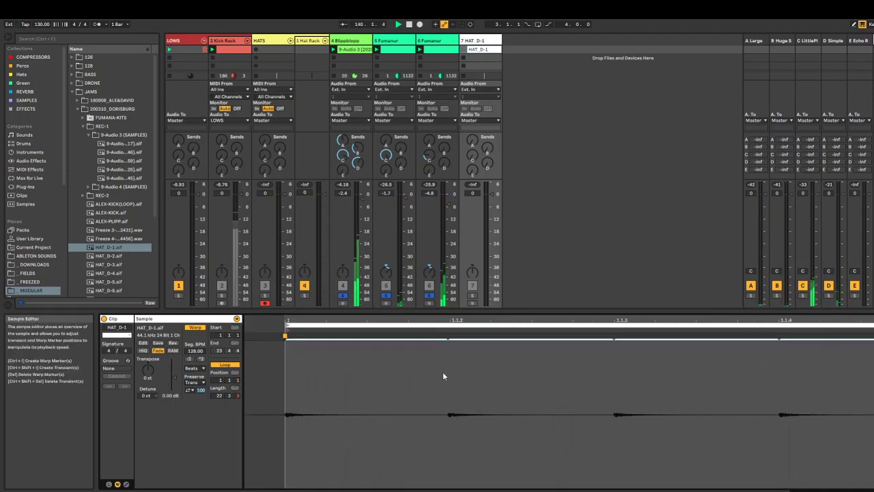
Add a warp marker on the HAT_D-1 hit at 10.4 and shorten the clip's loop to 12 bars, ending at 13.1.1.
left_click_drag(620, 319, 620, 273)
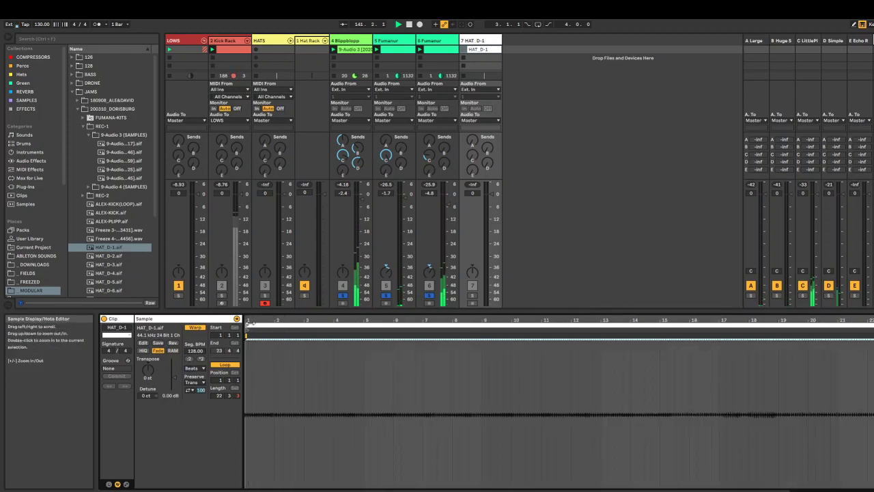
mouse_move(533, 319)
left_mouse_down()
mouse_move(533, 402)
mouse_move(515, 376)
mouse_move(489, 380)
left_mouse_up()
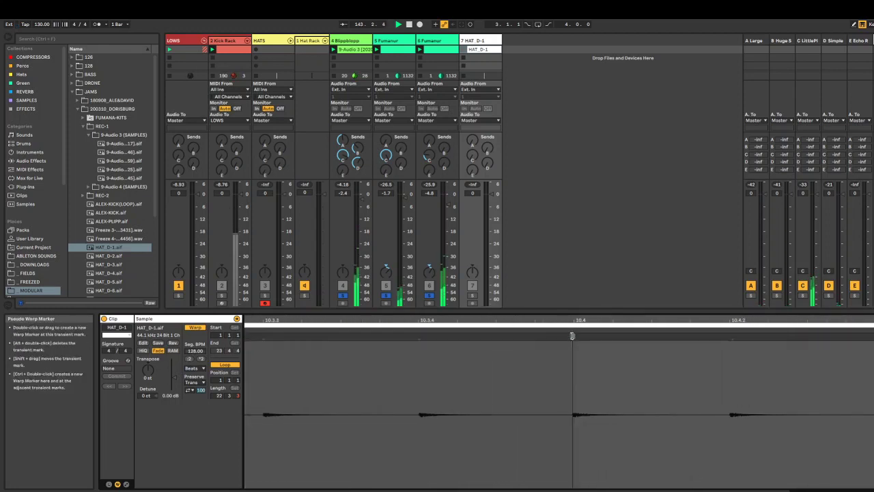
double_click(628, 321)
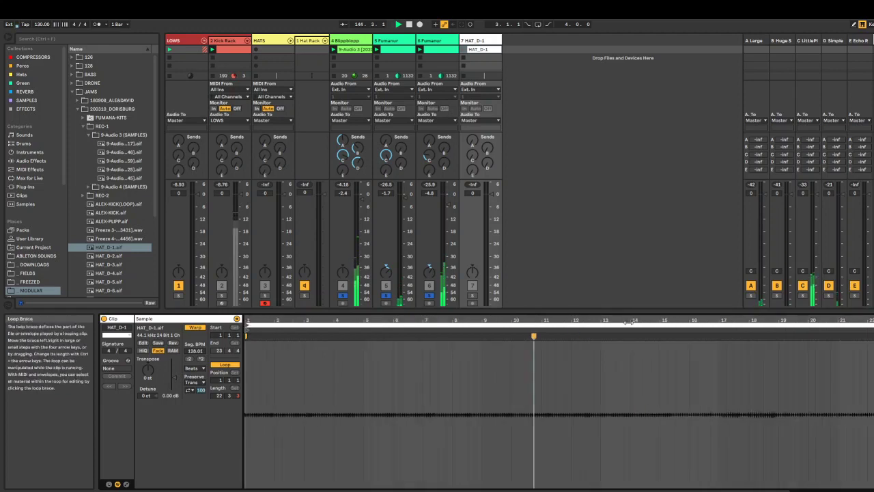
left_click_drag(607, 328, 599, 326)
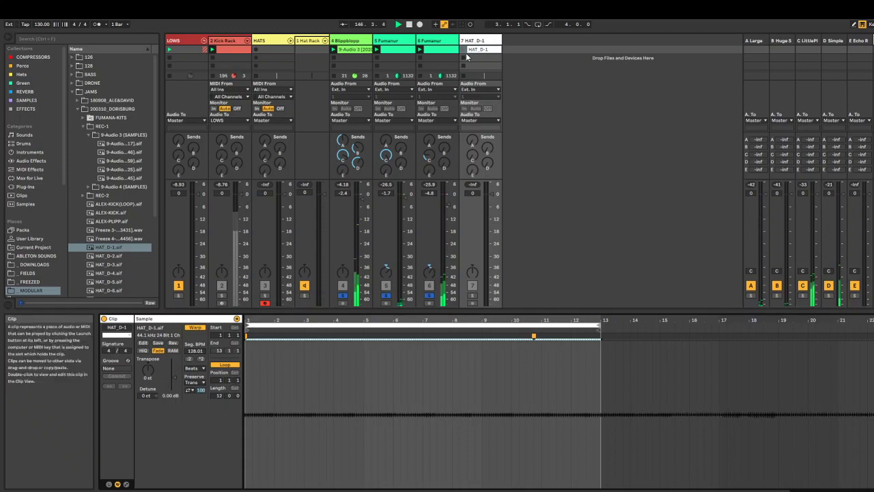
Launch the HAT_D-1 clip, audition it soloed and in the full mix, and set its track volume to -11.6 dB.
left_click(472, 295)
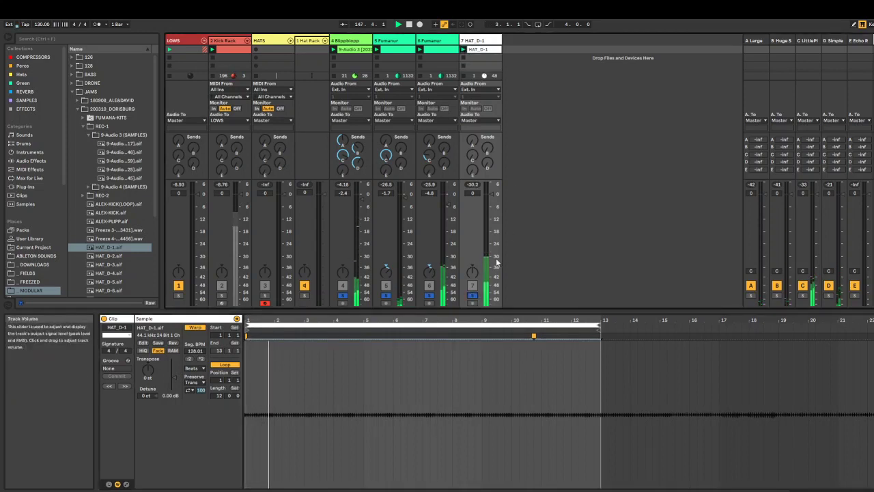
left_click_drag(493, 193, 490, 226)
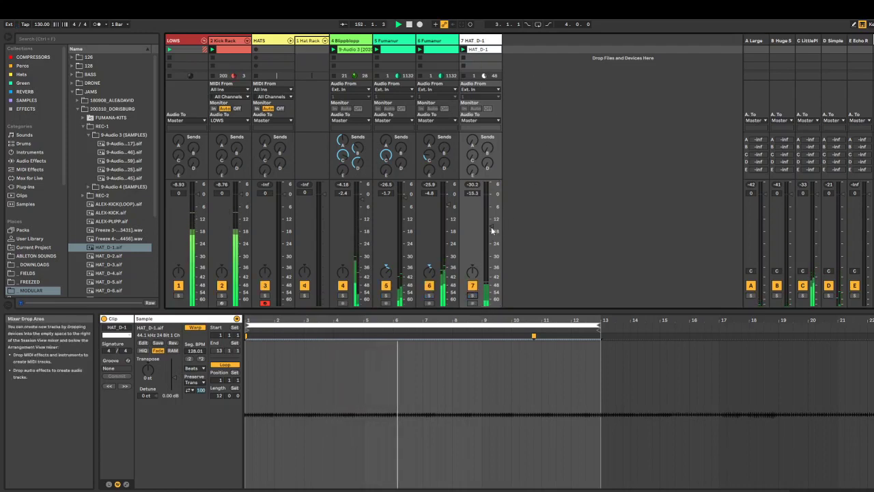
left_click_drag(491, 226, 491, 220)
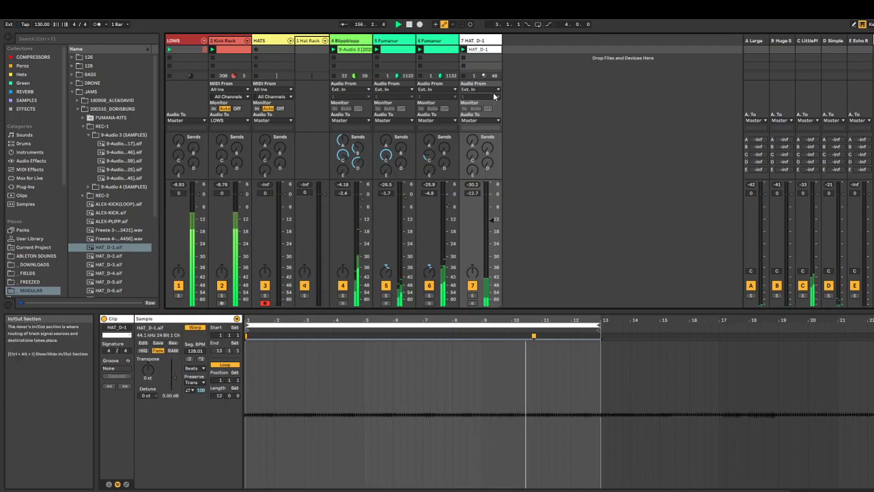
left_click_drag(494, 227, 494, 220)
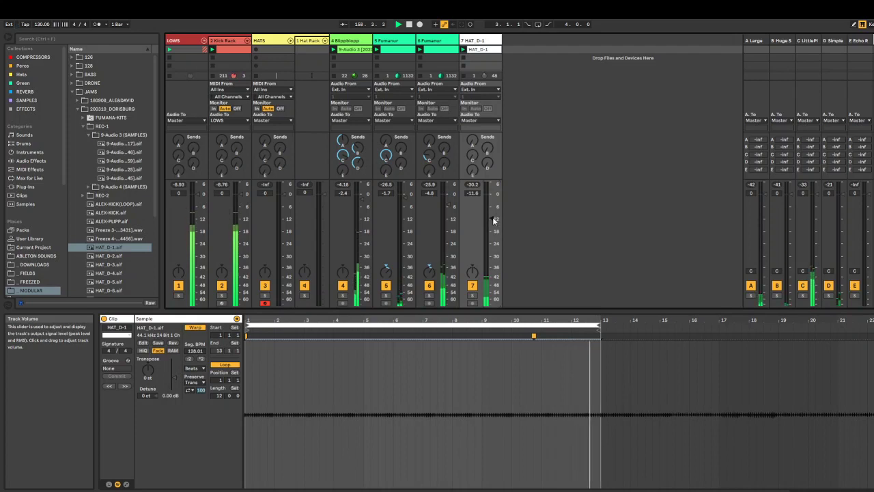
Check the Blippblopp track in solo, set its volume to -3.7 dB, and lower the HAT_D-1 track to -12.2 dB.
left_click_drag(364, 201, 363, 195)
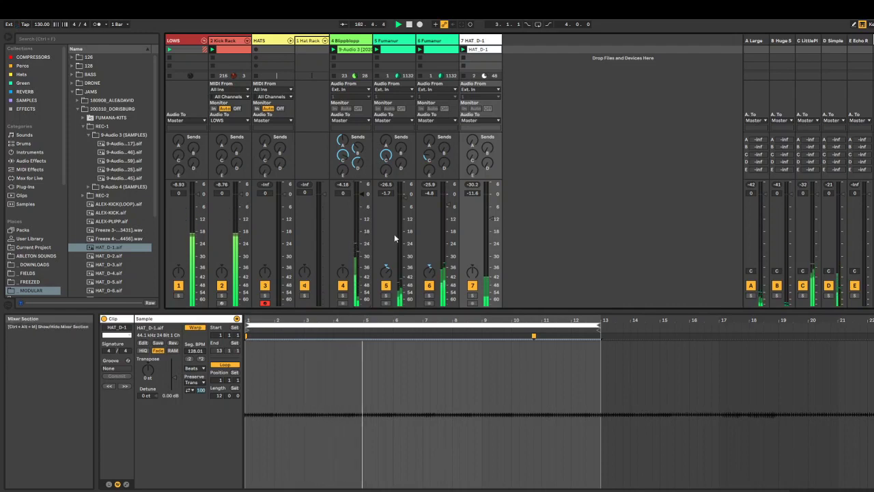
left_click_drag(362, 195, 362, 197)
left_click_drag(354, 276, 347, 290)
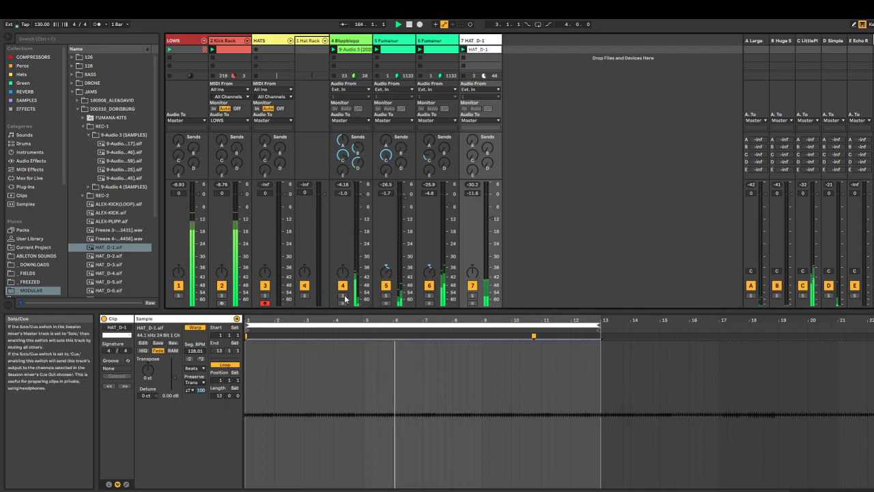
left_click(342, 294)
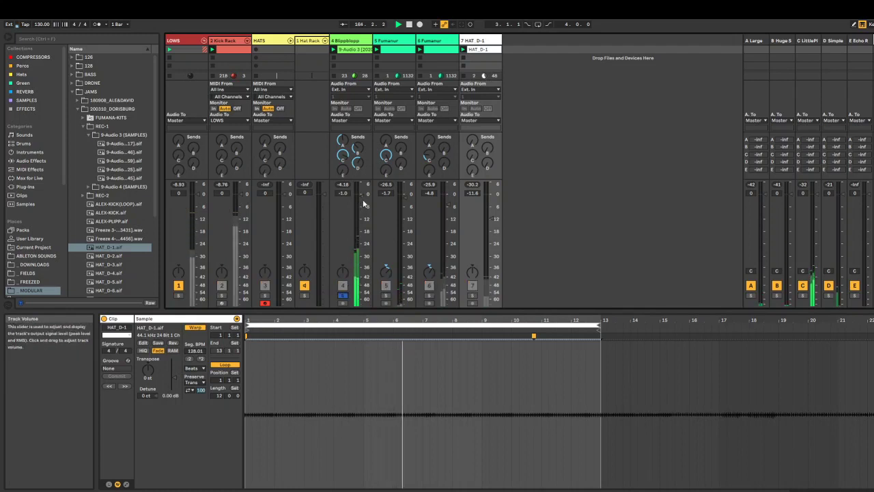
left_click(342, 295)
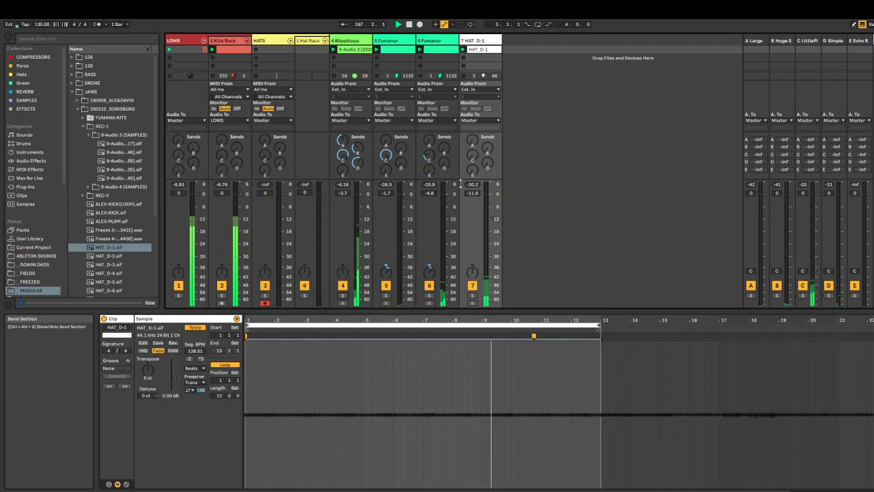
left_click_drag(491, 221, 492, 220)
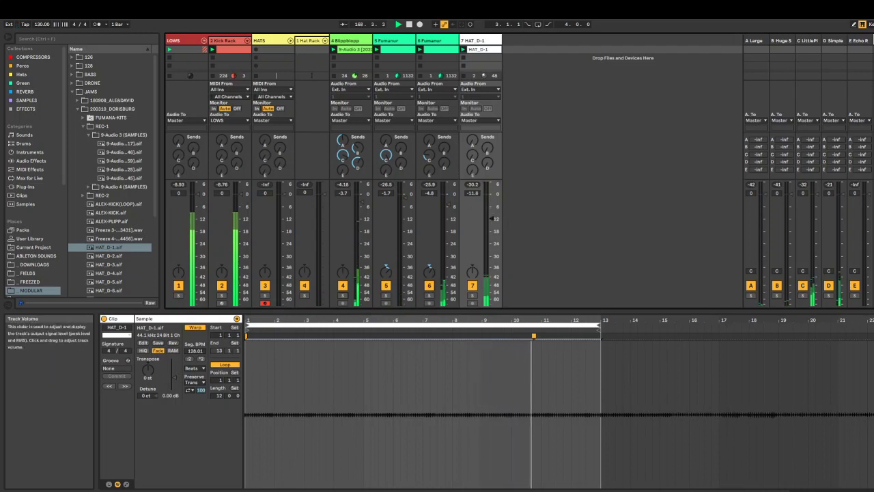
Load the 2003_LIVE(HATS).adg Drum Rack preset onto a new MIDI track after HAT_D-1.
left_click(40, 152)
left_click(70, 75)
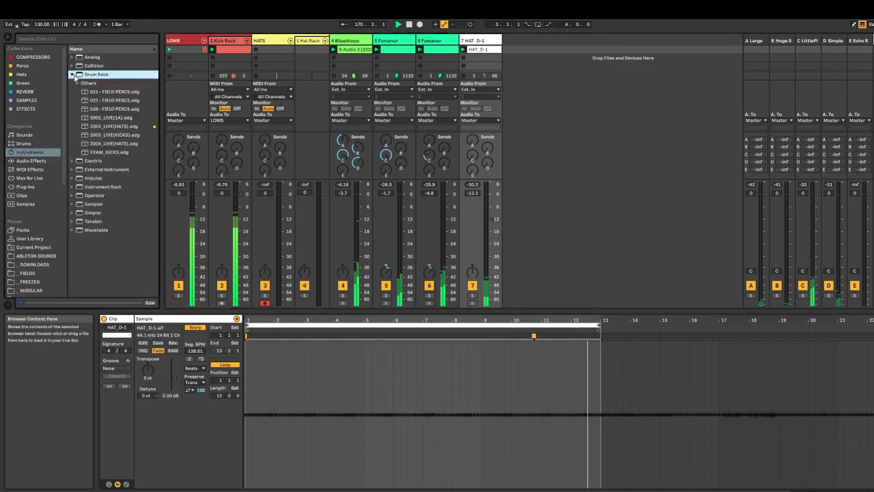
left_click(126, 127)
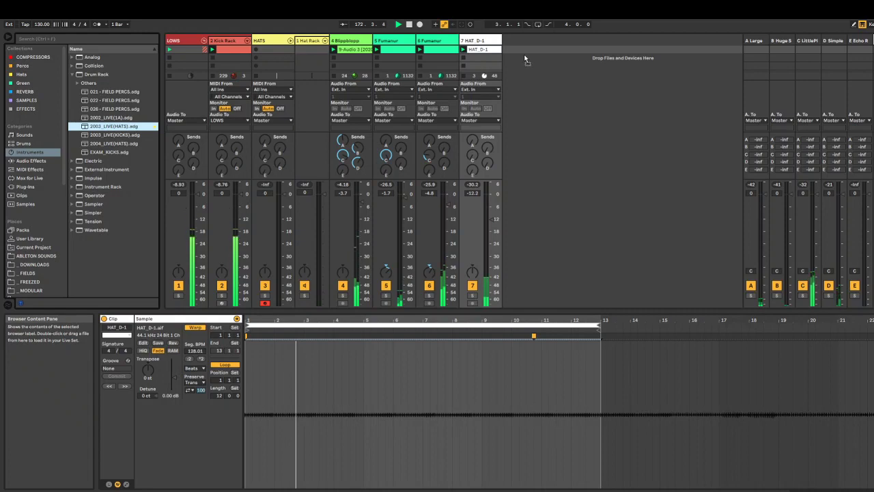
left_click_drag(523, 59, 524, 59)
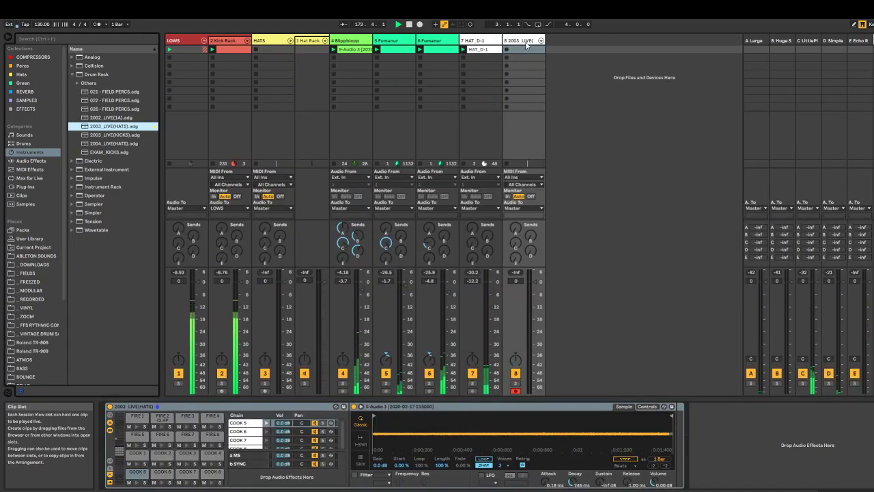
Move the 2003_LIVE(HATS) track ahead of Blippblopp and delete the old HATS track.
left_click_drag(305, 40, 287, 42)
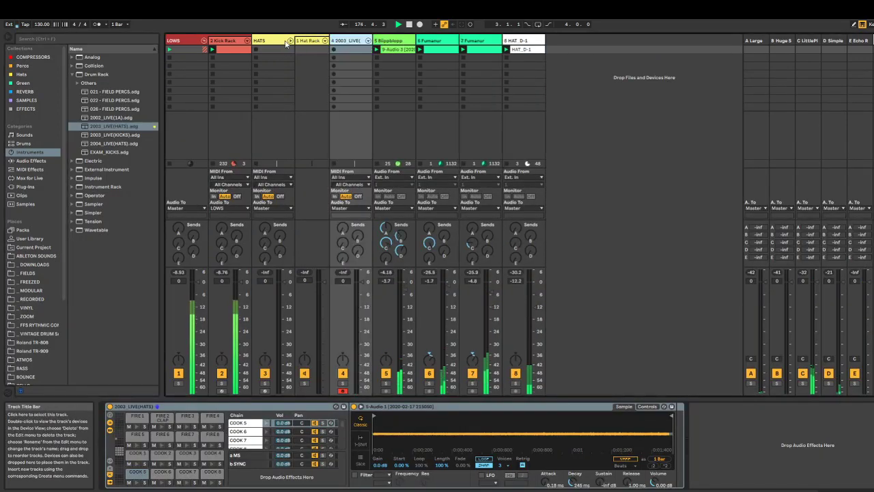
right_click(285, 43)
left_click(307, 61)
Rename the 2003_LIVE(HATS) track to HATS with automatic track numbering and color it yellow.
left_click(277, 42)
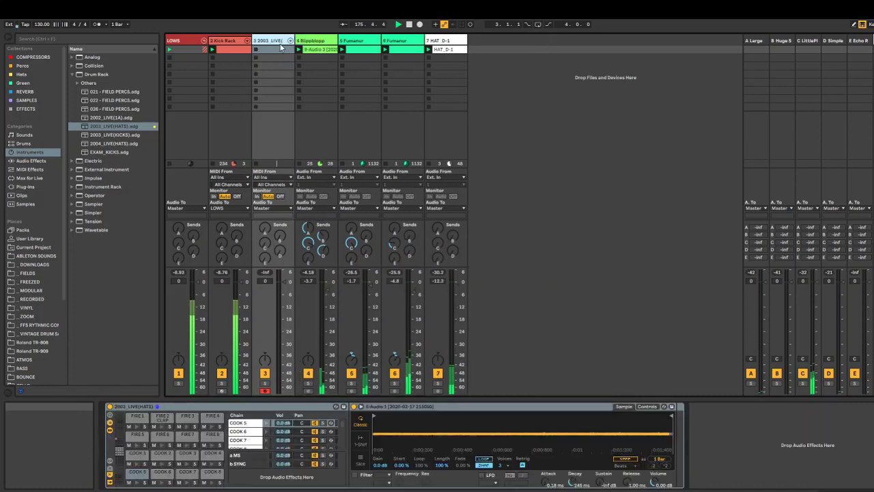
key("ctrl+r")
type("# HA")
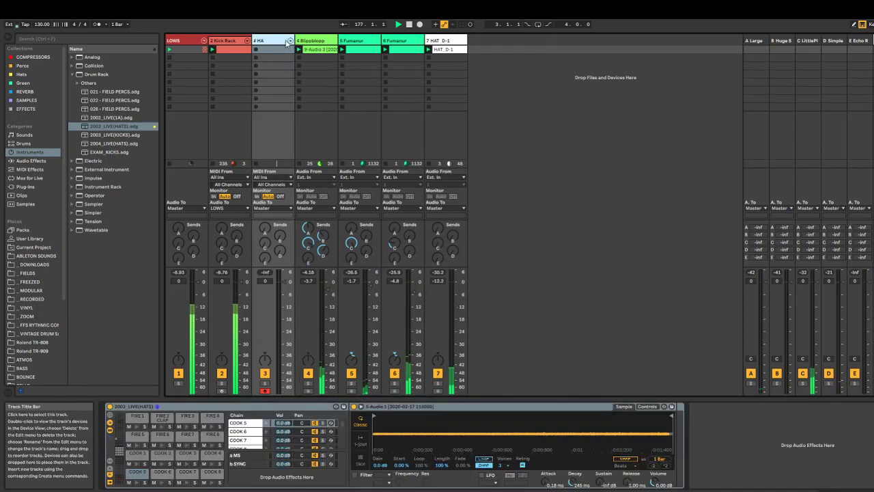
type("TS")
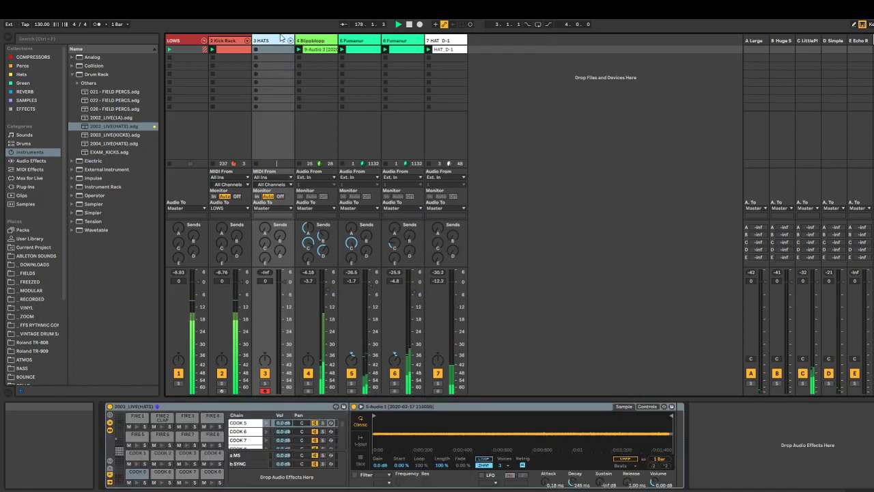
right_click(275, 39)
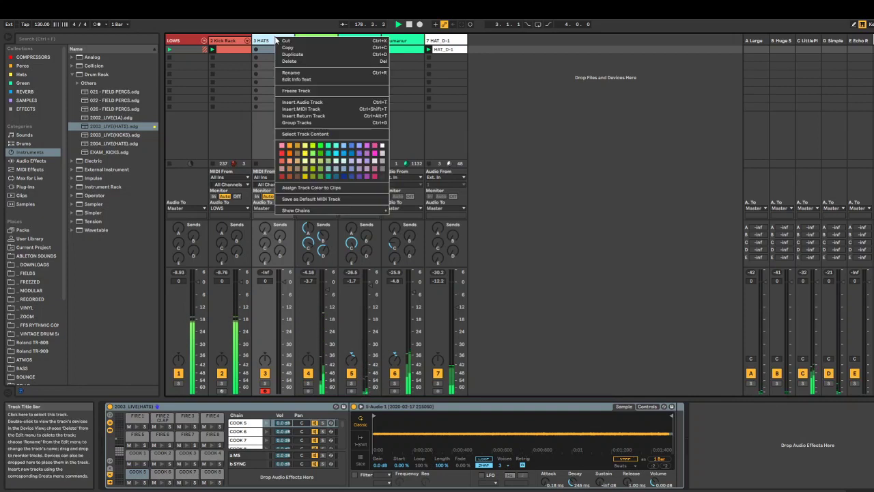
left_click(304, 145)
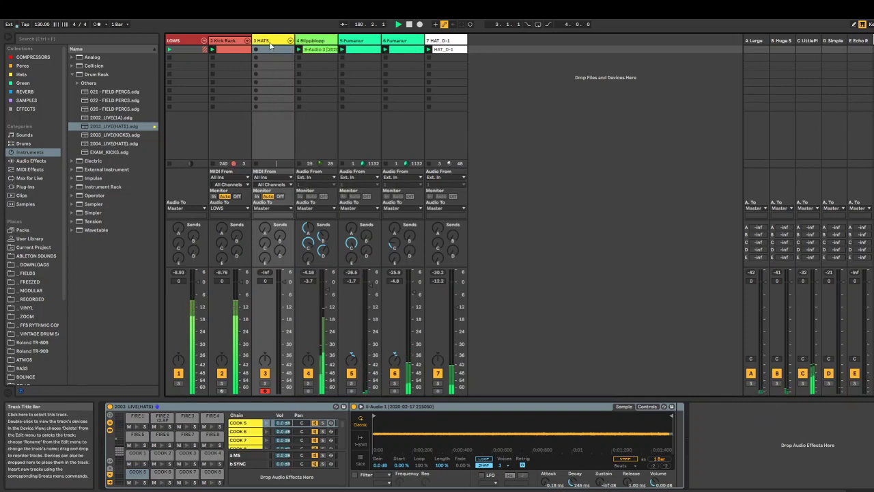
Create a one-bar MIDI clip in the HATS track's first slot and draw continuous sixteenth notes on the FIRE 7 row.
double_click(271, 51)
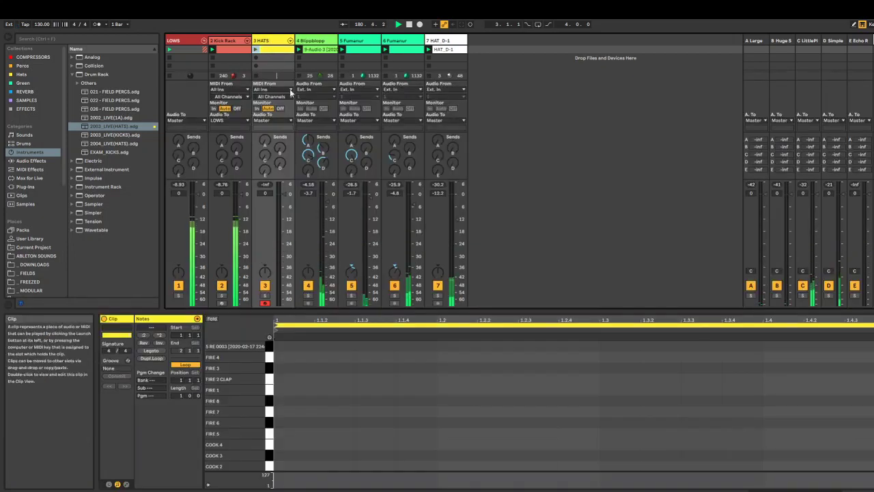
right_click(292, 411)
left_click(353, 376)
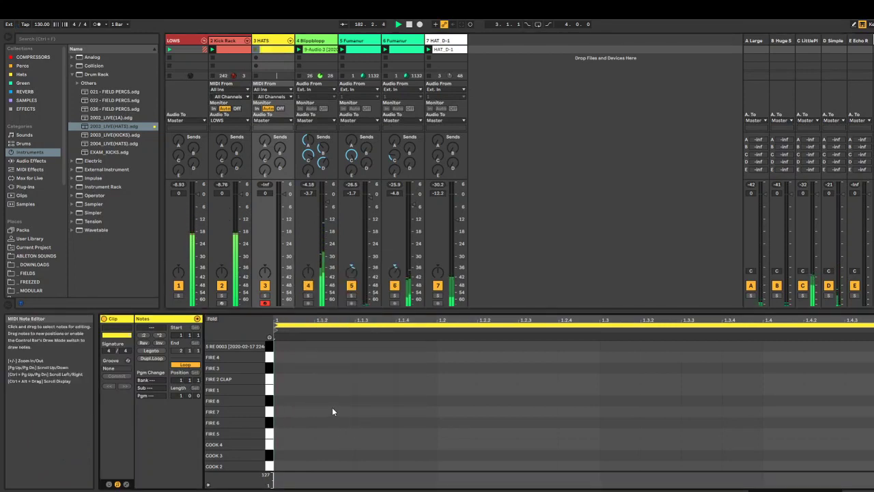
key("b")
left_click_drag(300, 411, 871, 410)
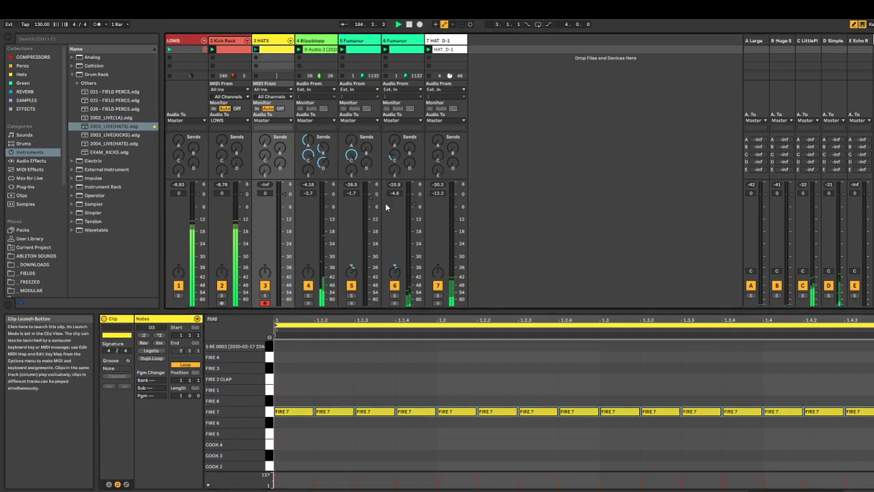
Show the HATS rack's chains, set the FIRE 7 chain volume to about -12 dB, solo the chain and open its sampler device.
left_click(291, 40)
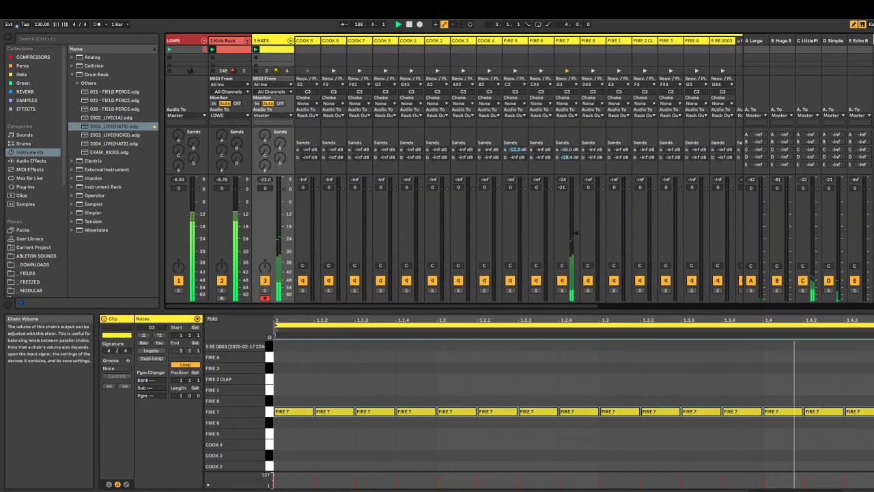
left_click_drag(572, 191, 576, 214)
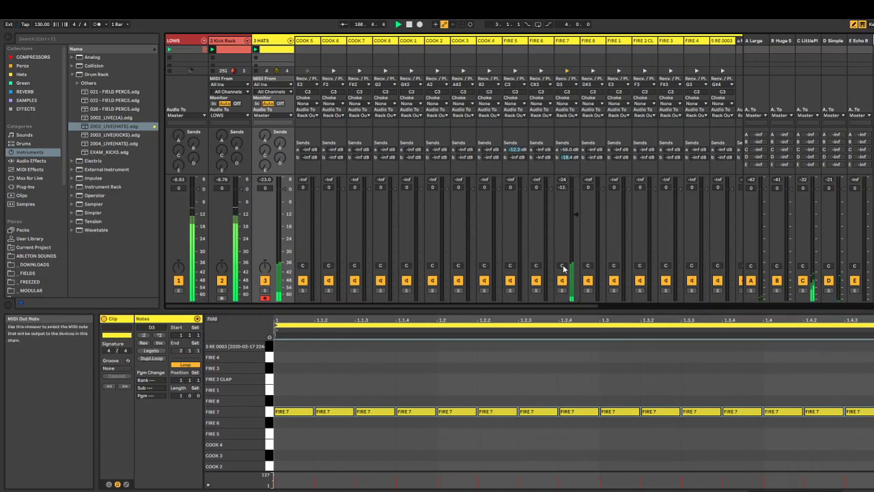
left_click(562, 291)
double_click(567, 40)
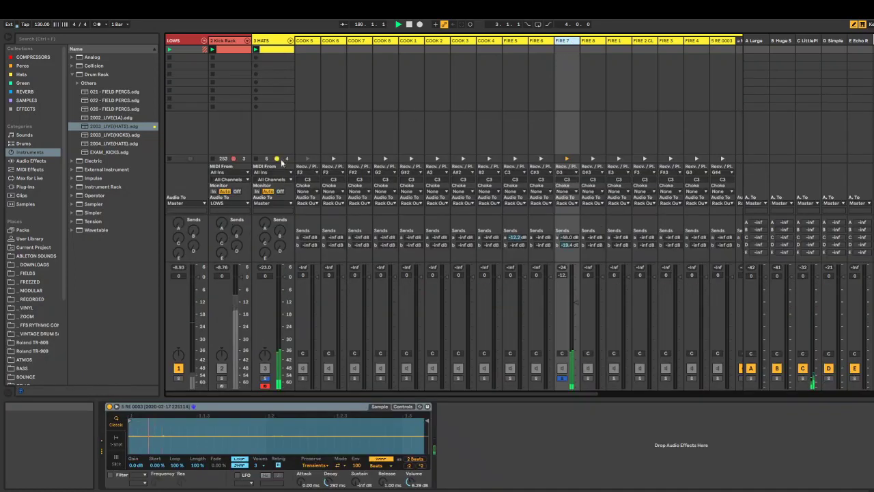
Insert a Velocity MIDI effect ahead of the FIRE 7 sampler and narrow its output range by raising Out Low to about 62 and lowering Out Hi.
left_click(37, 170)
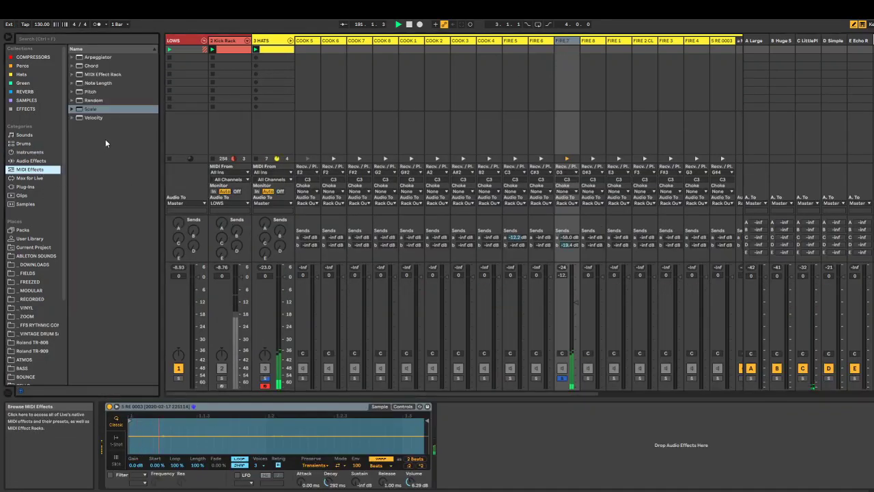
left_click(72, 118)
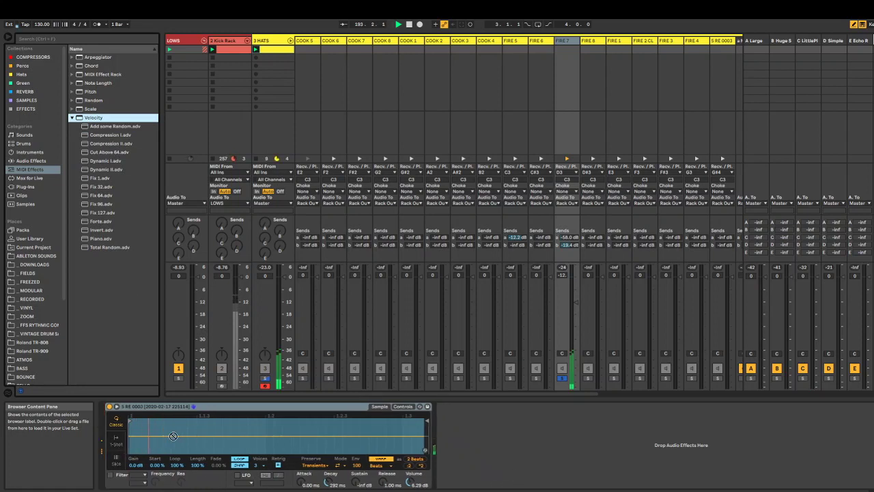
left_click_drag(110, 415, 113, 418)
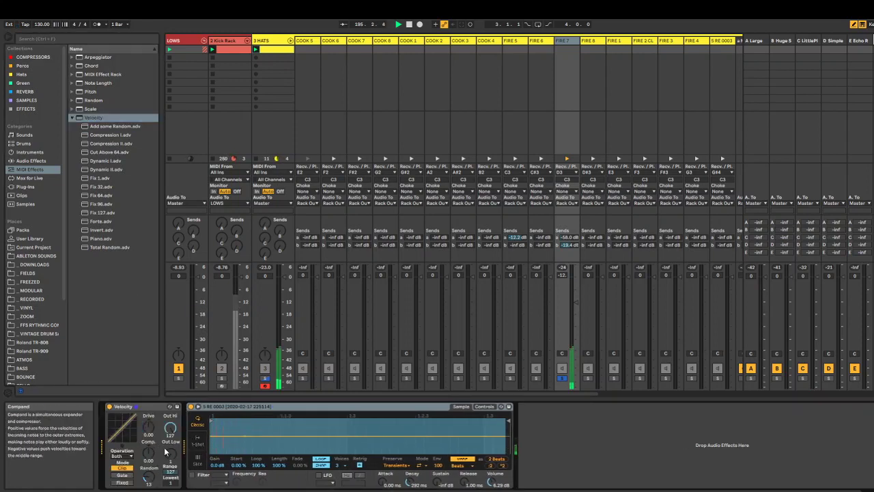
left_click_drag(170, 452, 170, 427)
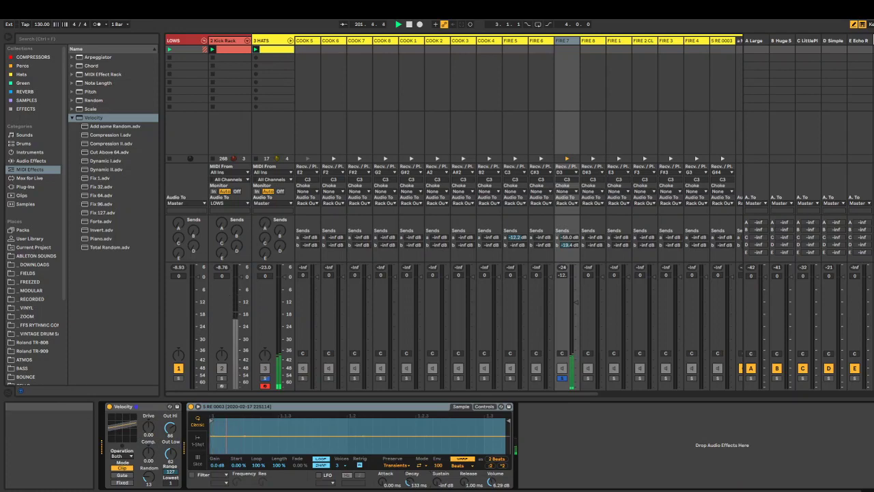
Load Modulation 14 from the DOWNLOADS folder after the FIRE 7 sampler, using the Enneagram shape and a tempo-synced readout rate.
key("alt+Tab")
left_click_drag(513, 313, 558, 479)
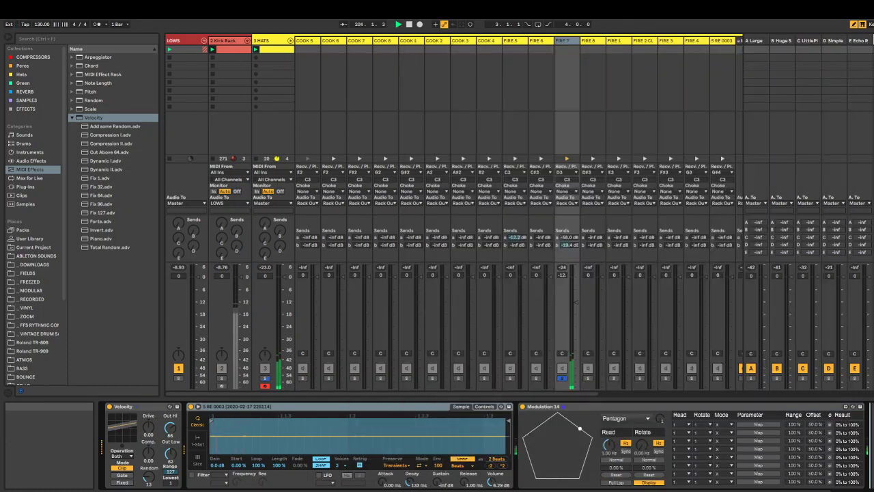
left_click(618, 418)
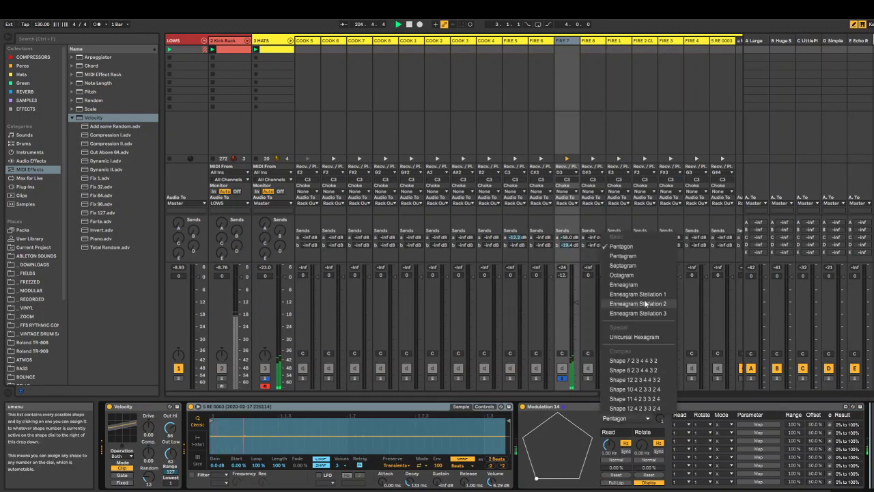
left_click(637, 261)
left_click(618, 417)
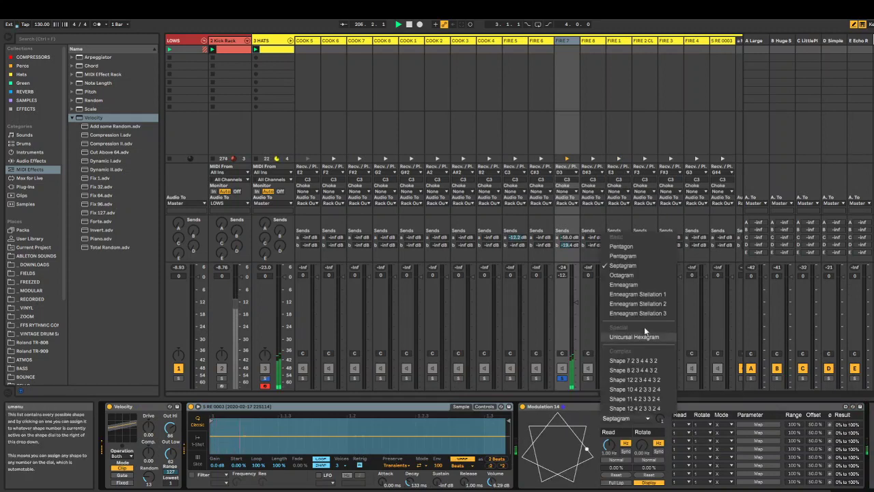
left_click(648, 277)
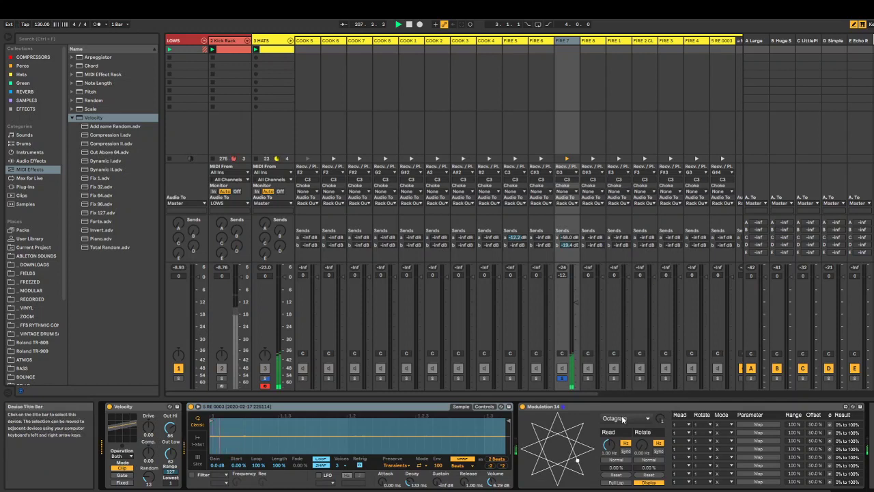
left_click(621, 417)
left_click(653, 285)
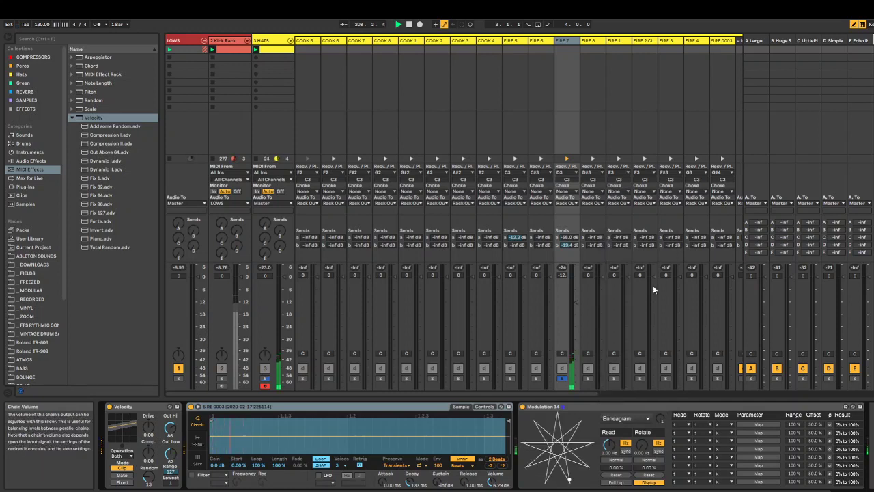
left_click(624, 451)
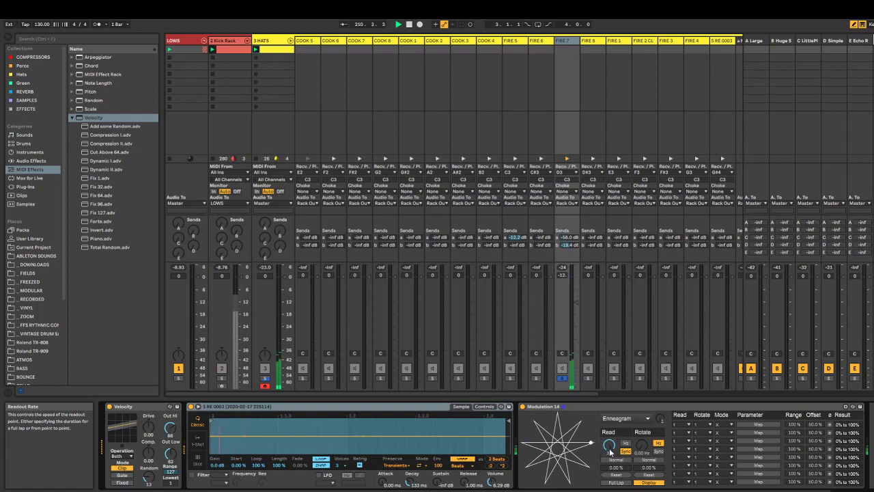
Map the first two Modulation 14 rows to the FIRE 7 sampler's volume-envelope Attack and Decay.
left_click(757, 424)
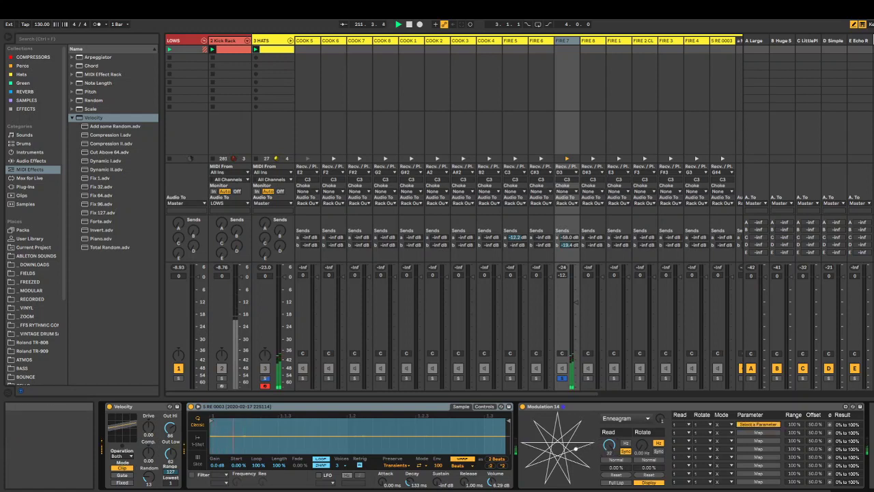
left_click(387, 485)
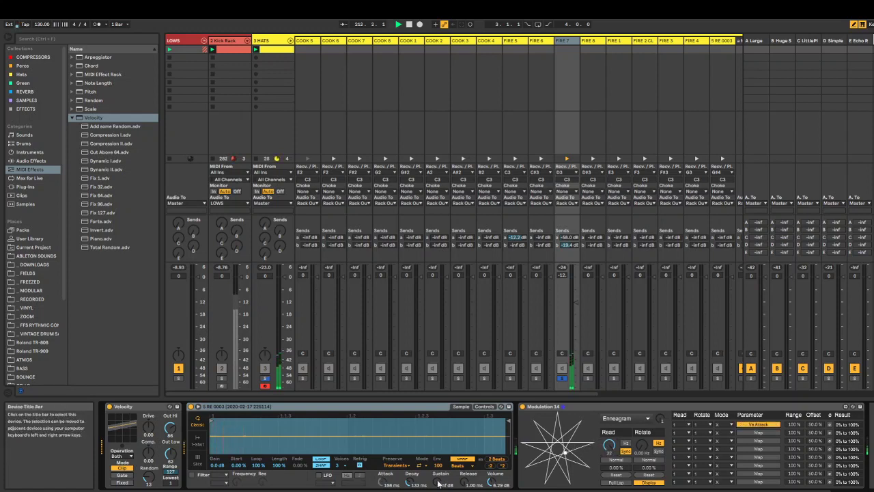
left_click(750, 433)
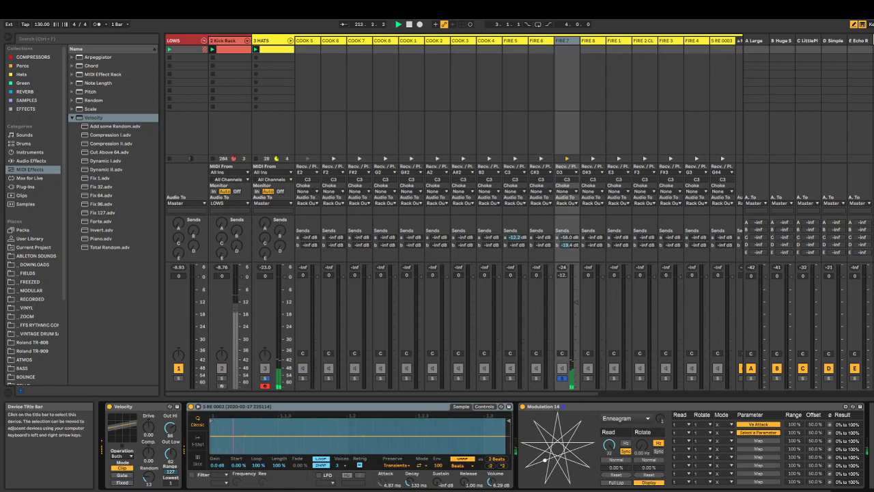
left_click(411, 483)
left_click(719, 433)
left_click(721, 444)
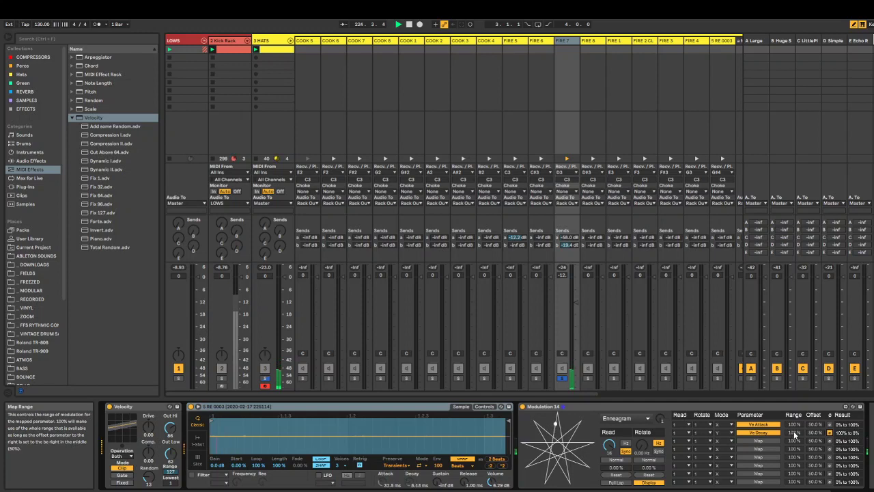
Set the Decay mapping's range to about -37% and its offset to about 47% in Modulation 14.
left_click_drag(797, 431, 796, 456)
left_click_drag(813, 433, 814, 436)
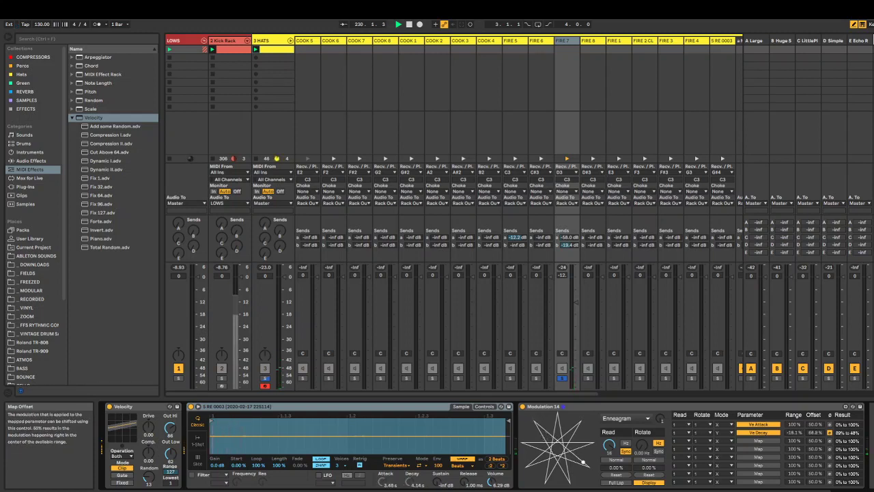
left_click_drag(814, 432, 814, 437)
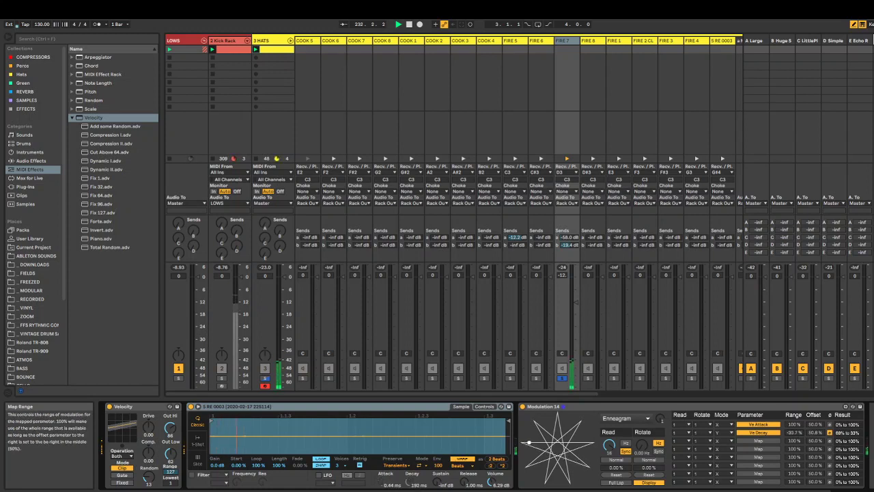
left_click_drag(793, 432, 793, 437)
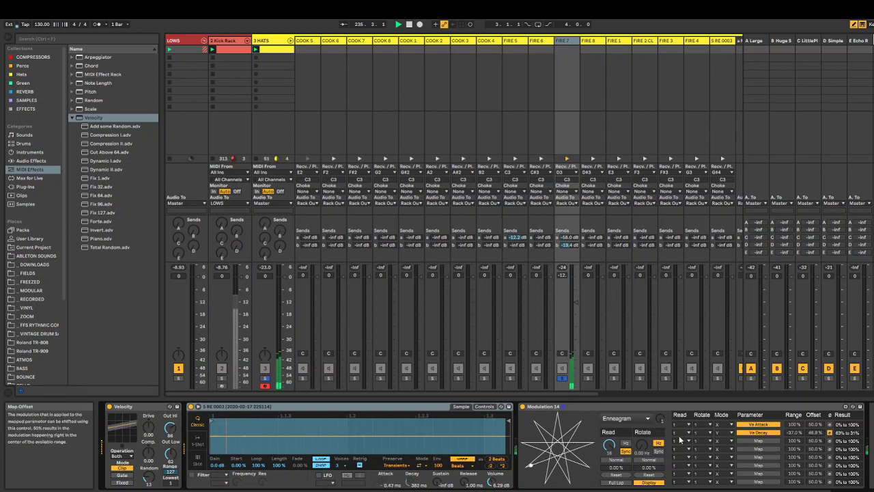
Unsolo the FIRE 7 chain, set its volume to about -13 dB and turn both of its sends down to -inf dB.
left_click(561, 381)
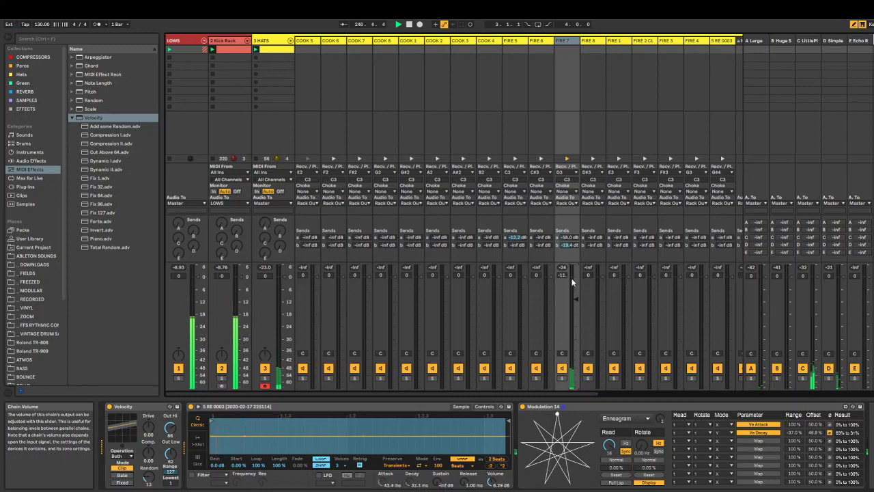
left_click_drag(577, 299, 577, 305)
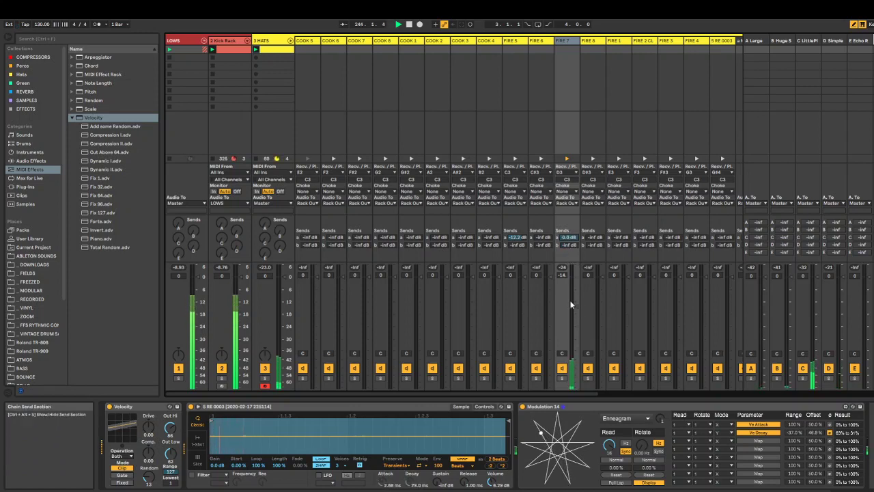
double_click(571, 238)
left_click(575, 245)
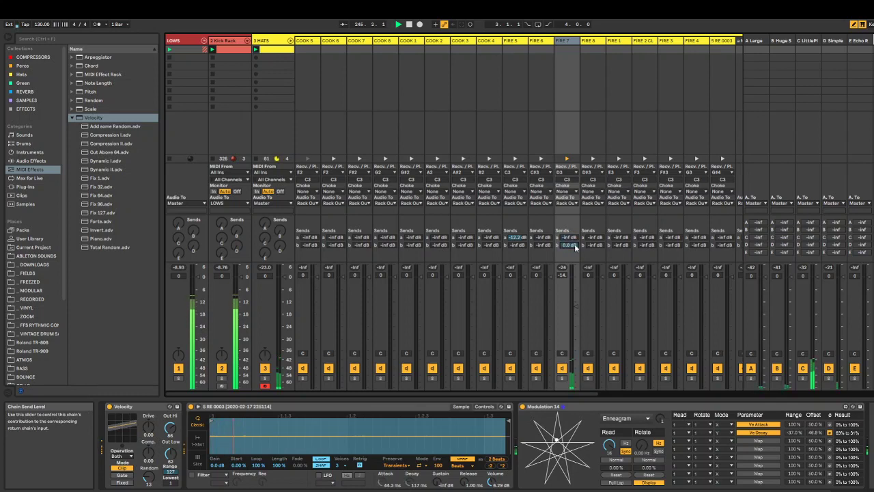
left_click_drag(574, 245, 575, 268)
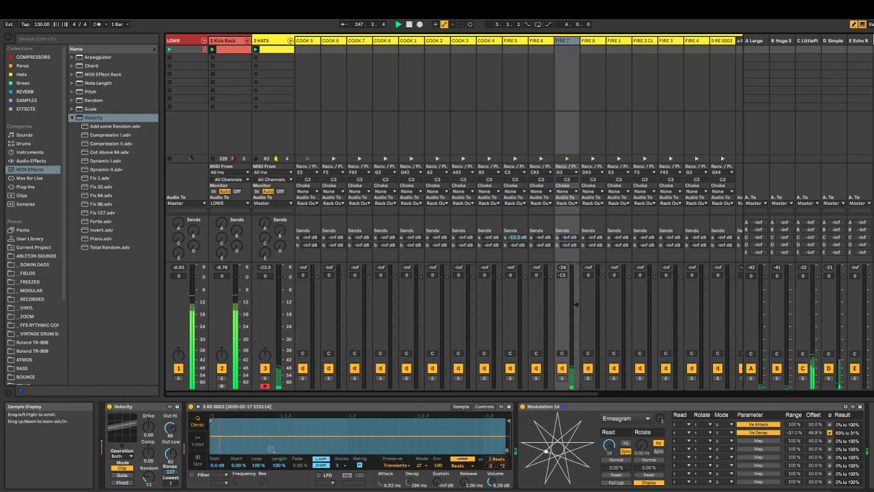
Enable a high-pass filter in the FIRE 7 sampler and set its cutoff to about 2.32 kHz while soloing the chain.
left_click(191, 474)
left_click(220, 475)
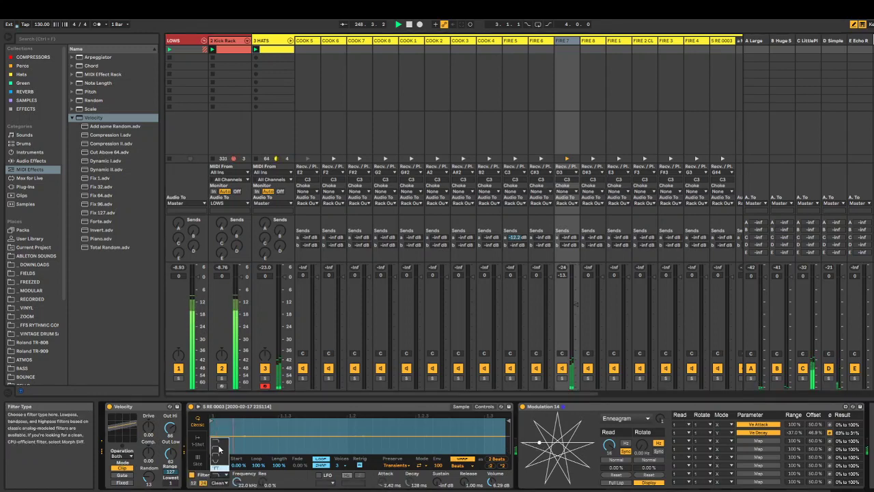
left_click(221, 452)
left_click_drag(236, 481, 236, 489)
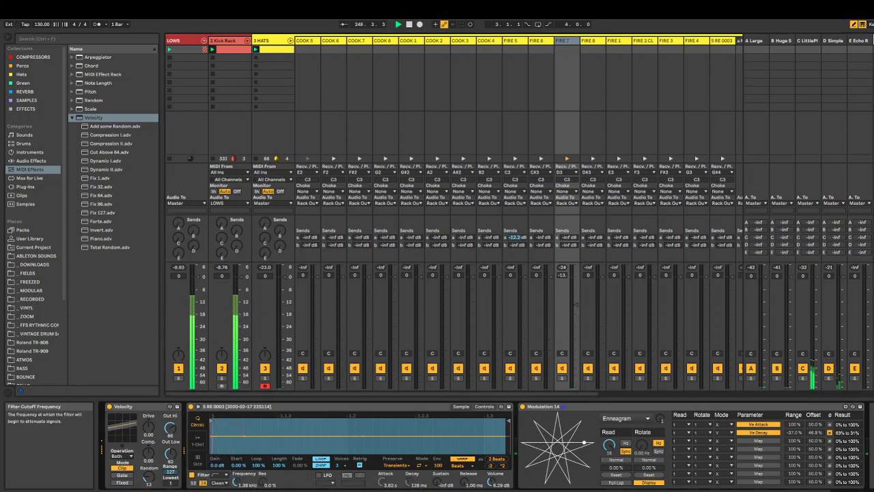
left_click(562, 378)
left_click_drag(235, 482, 236, 476)
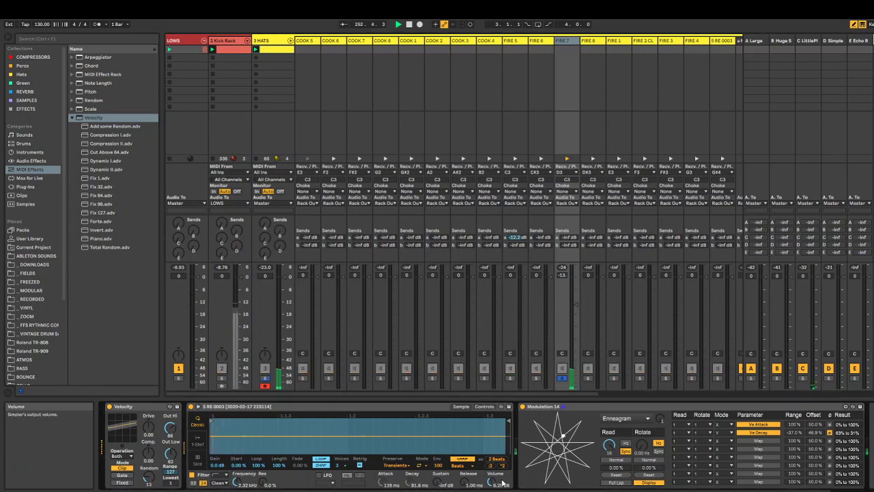
Unsolo the FIRE 7 chain, pan it to 50L and set its volume to about -18 dB.
left_click(561, 377)
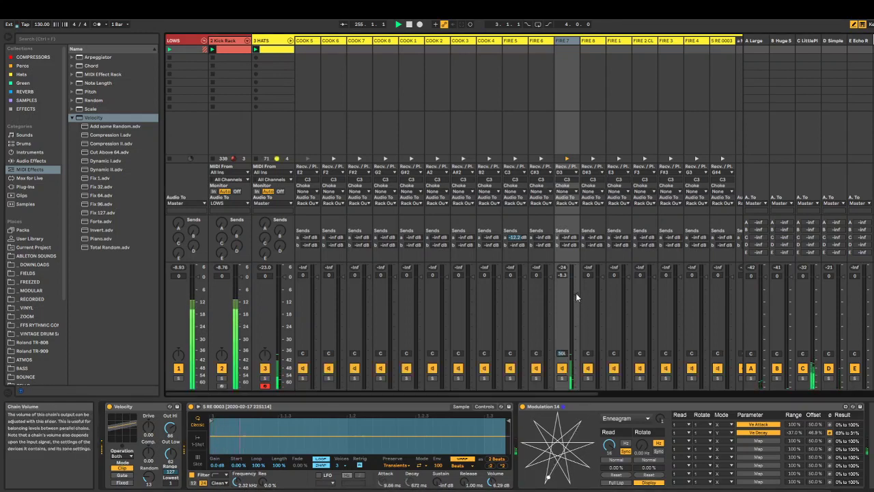
left_click_drag(576, 293, 576, 314)
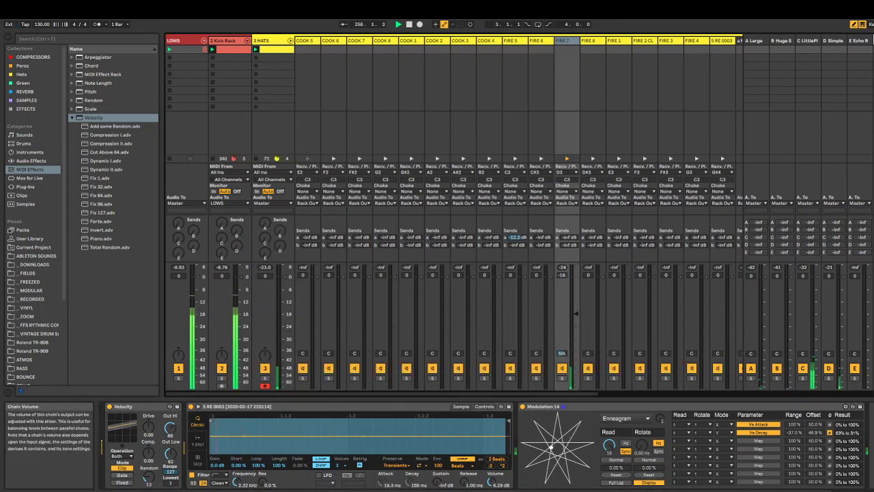
Open the HATS clip, solo the track and draw continuous sixteenth notes on the COOK 4 row.
left_click(276, 49)
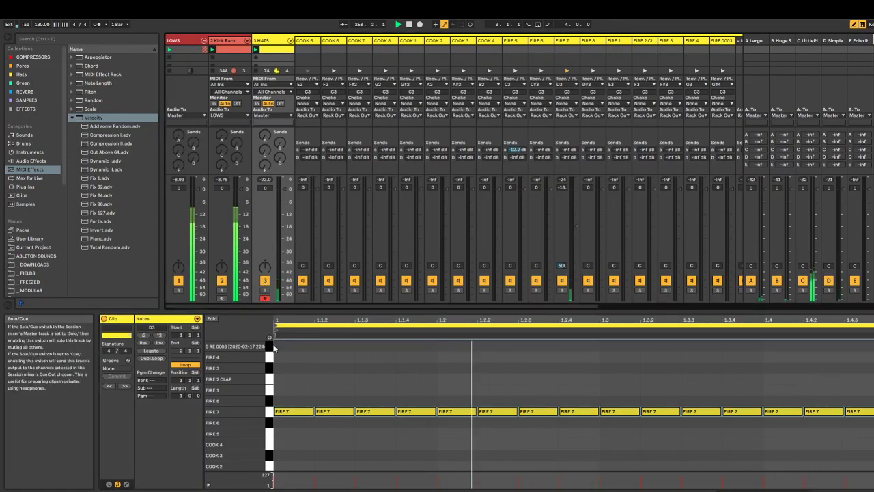
left_click(267, 292)
left_click_drag(288, 441, 866, 444)
Transpose the new sixteenth notes up row by row to audition the sounds, ending on FIRE 3.
key("Up")
key("Up")
key("Up")
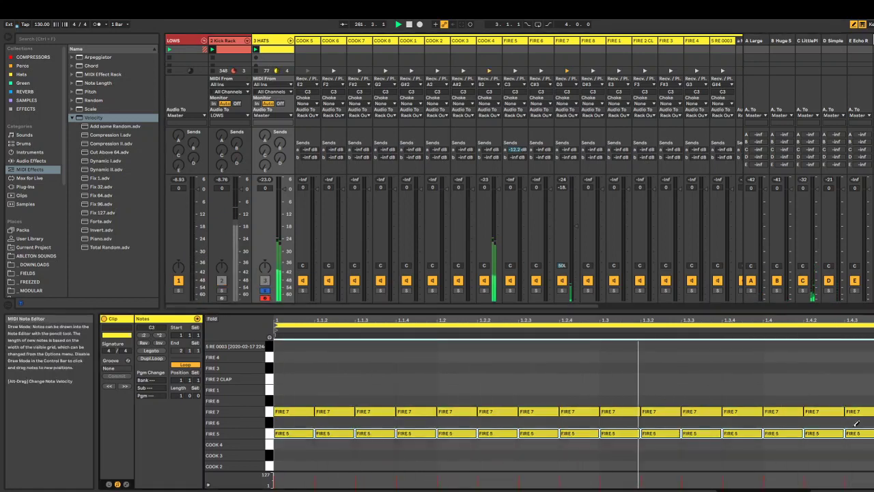
key("Up")
key("Up")
key("Up")
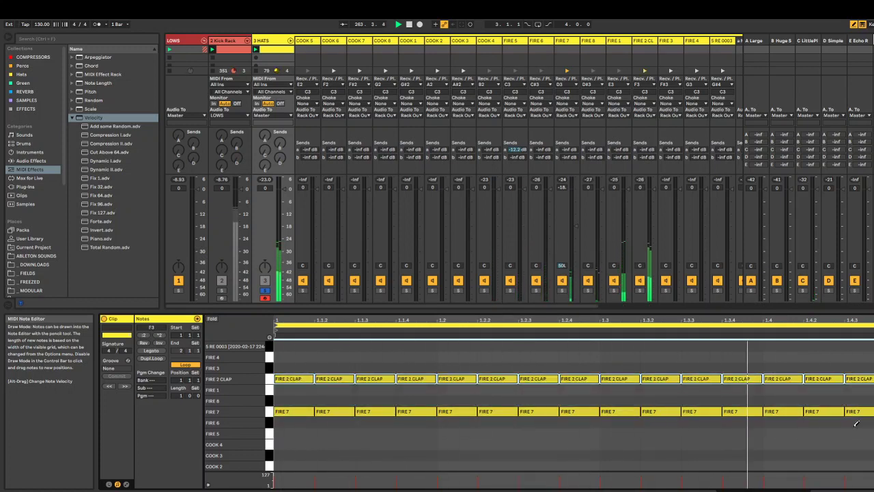
key("Up")
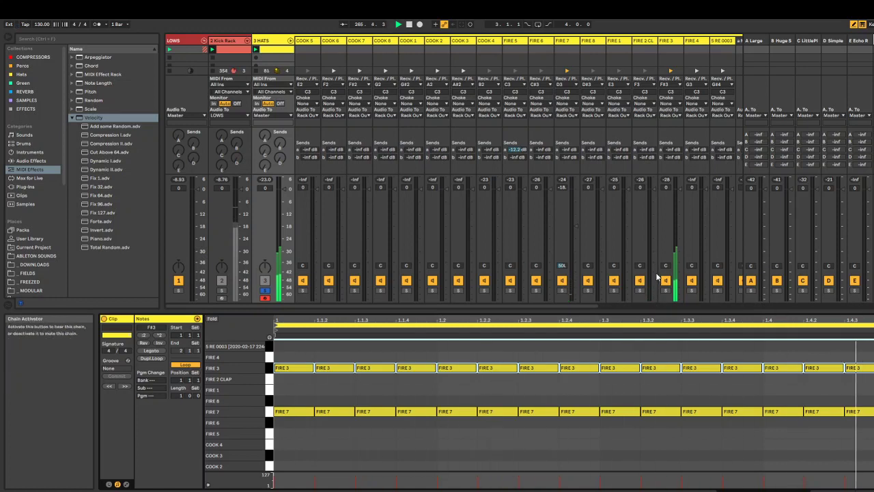
Pan the FIRE 3 chain to 50R at about -11 dB and load Modulation 14 after its sampler with a tempo-synced Septagram shape.
left_click_drag(665, 265, 665, 228)
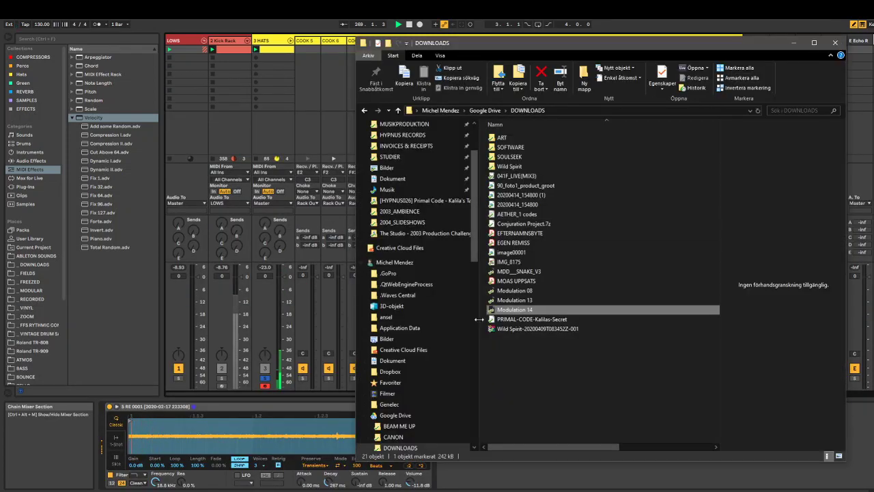
left_click_drag(504, 312, 492, 473)
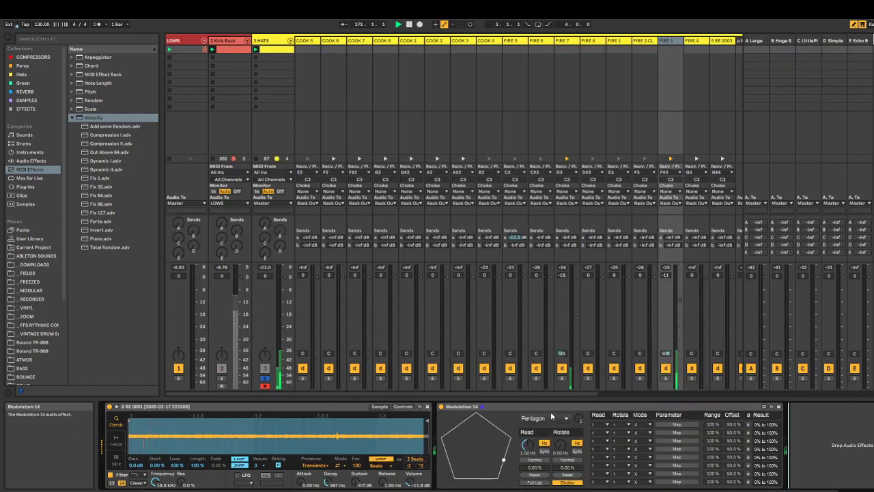
left_click(549, 418)
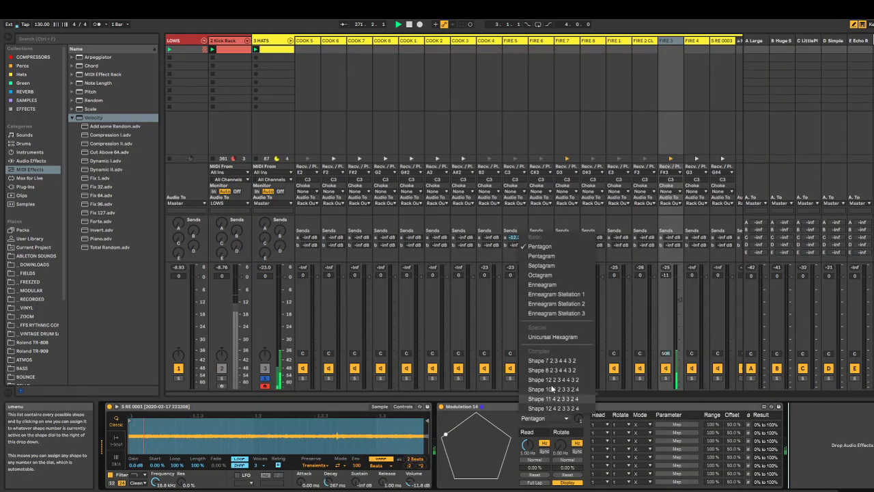
left_click(560, 265)
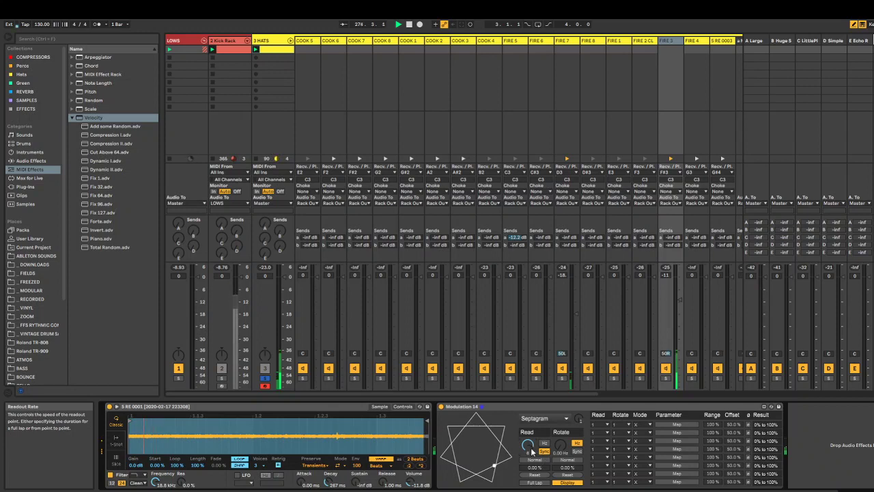
Map the first row of FIRE 3's Modulation 14 to the sampler's volume-envelope Attack.
left_click(676, 424)
left_click(307, 483)
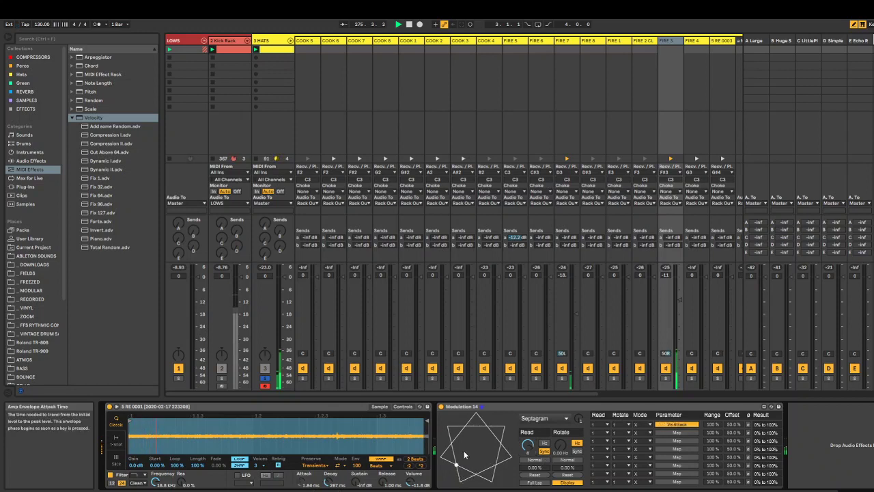
Map FIRE 3's second modulation row to volume-envelope Decay, limit Attack and Decay ranges to about 40% and -45%, and set Rotate to 0.02 Hz.
left_click(676, 432)
left_click(338, 484)
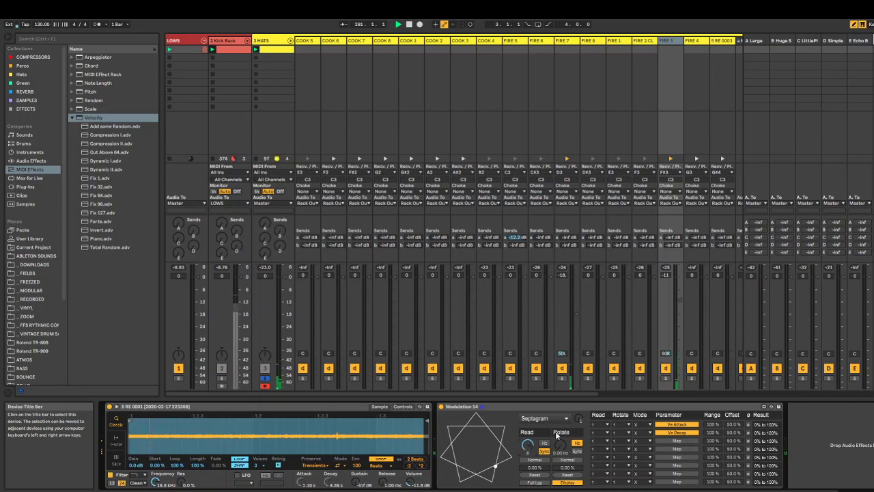
mouse_move(712, 432)
left_mouse_down()
mouse_move(712, 443)
mouse_move(730, 430)
mouse_move(712, 430)
left_mouse_up()
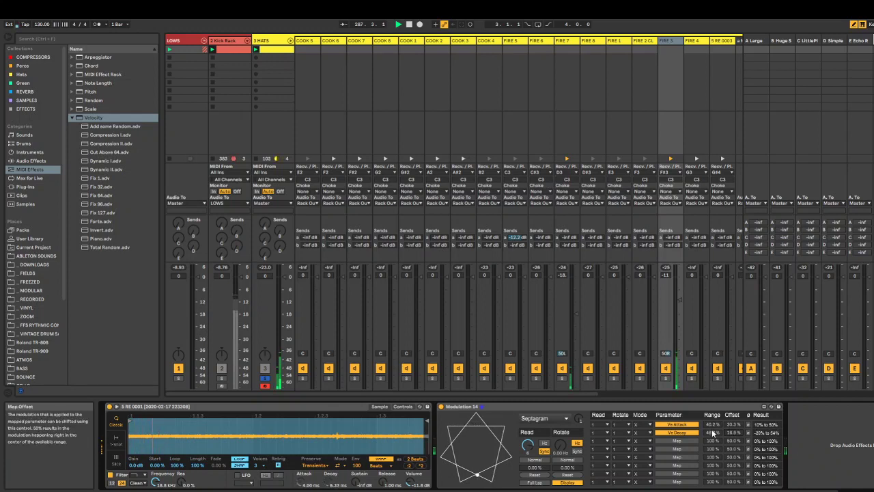
left_click_drag(713, 433, 713, 443)
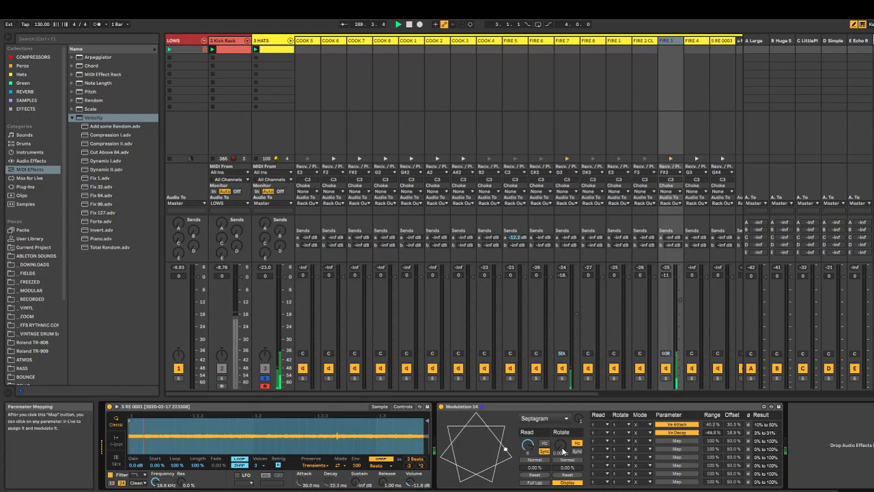
left_click_drag(564, 452, 564, 456)
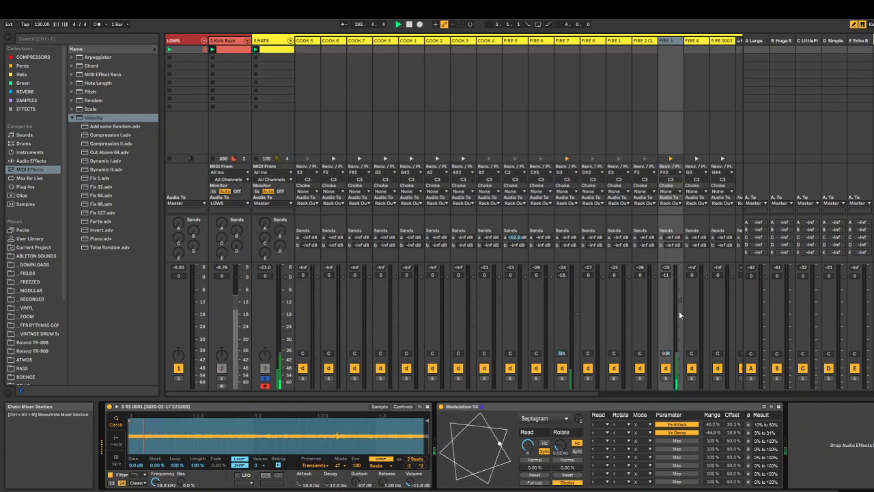
Lower the FIRE 3 sampler's filter cutoff to 1.69 kHz and set its chain volume to about -13 dB.
left_click_drag(679, 299, 678, 308)
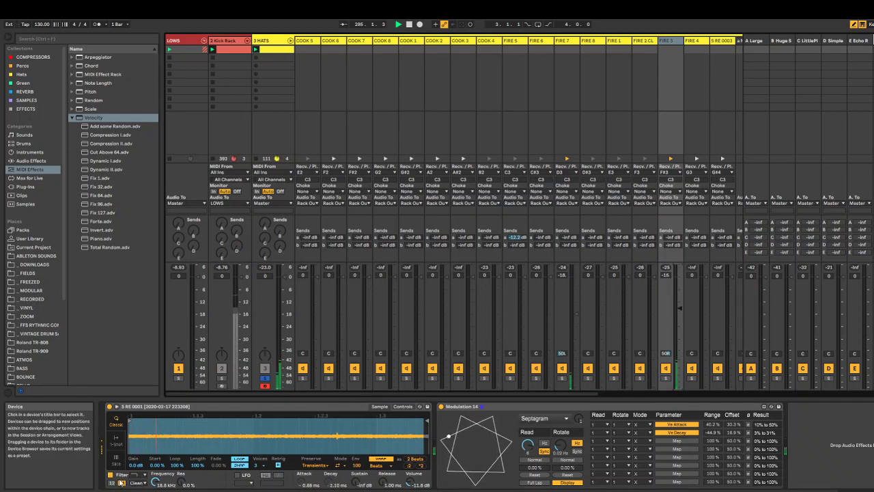
left_click_drag(158, 489, 158, 491)
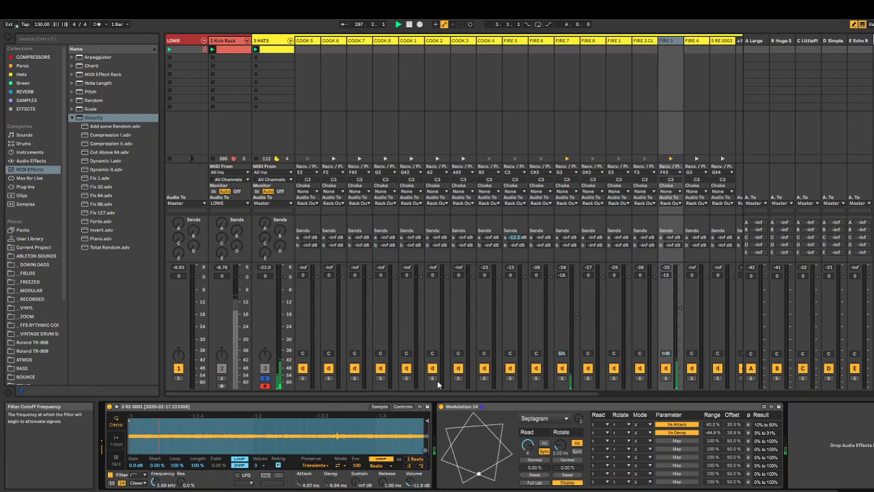
left_click_drag(680, 308, 680, 302)
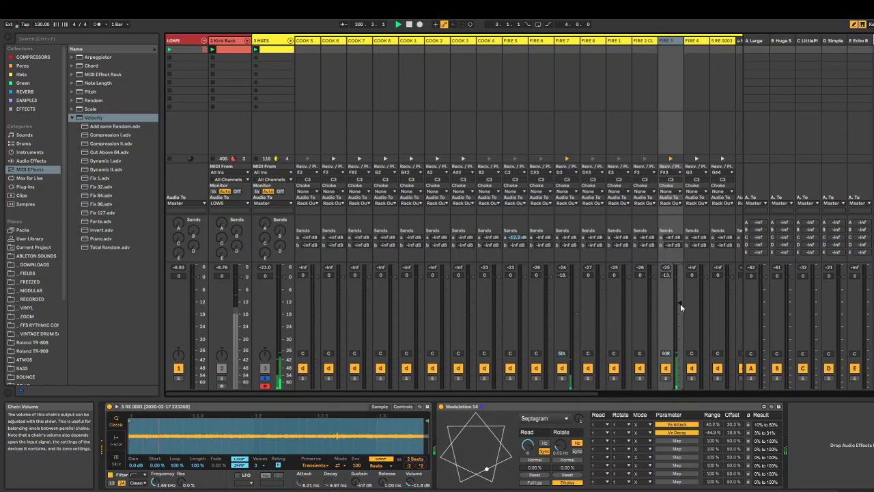
Unsolo the HATS track, then raise the FIRE 7 chain to about -11 dB and FIRE 3 to about -8.1 dB.
left_click(264, 378)
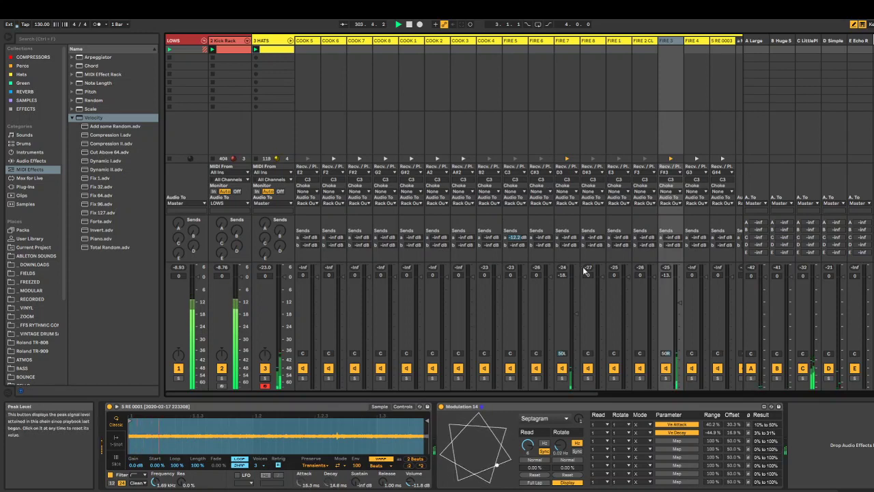
left_click(576, 40)
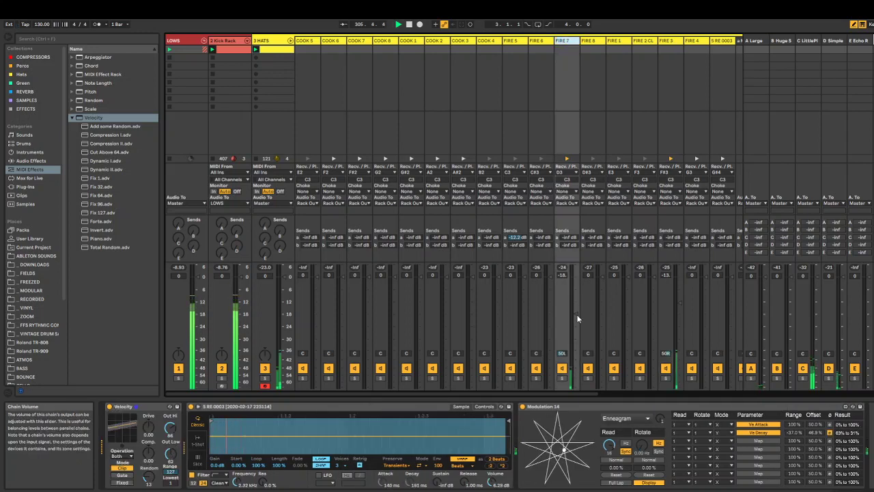
left_click_drag(577, 313, 577, 310)
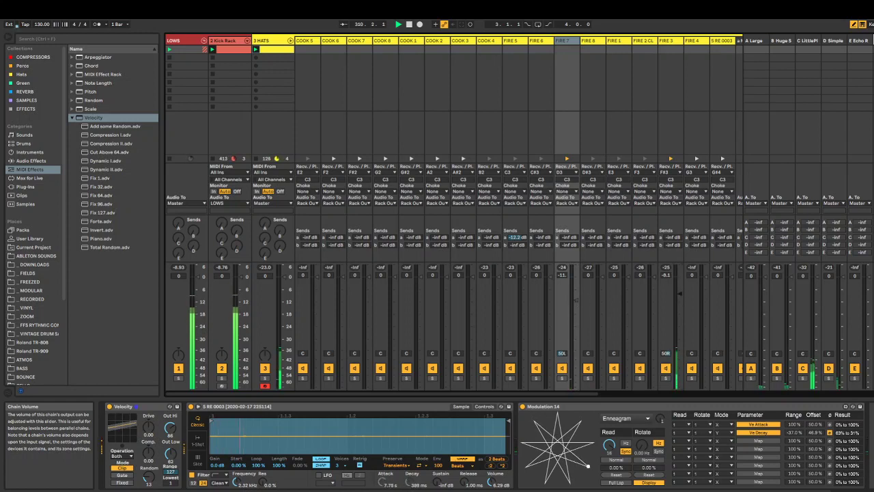
Fold the HATS chains, place the HAT_D-1 track directly after HATS and rename it Hi-Hat D.
scroll(630, 277, "right", 5)
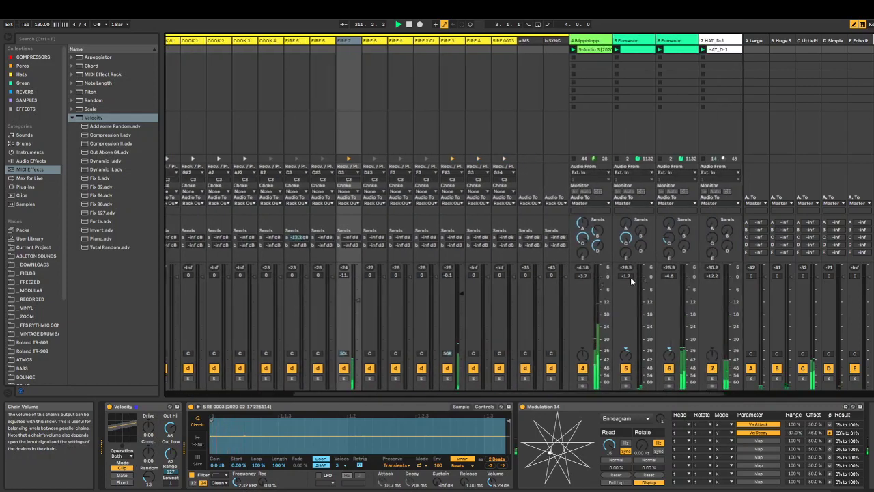
scroll(393, 63, "left", 6)
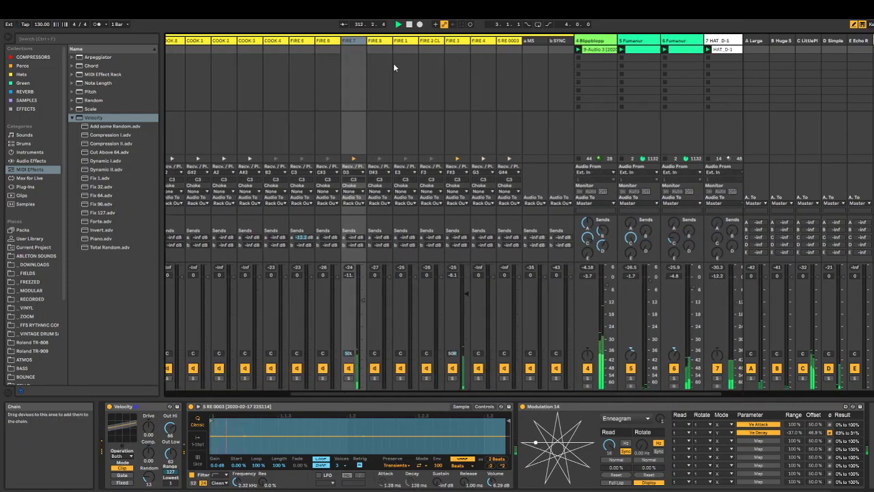
left_click(290, 41)
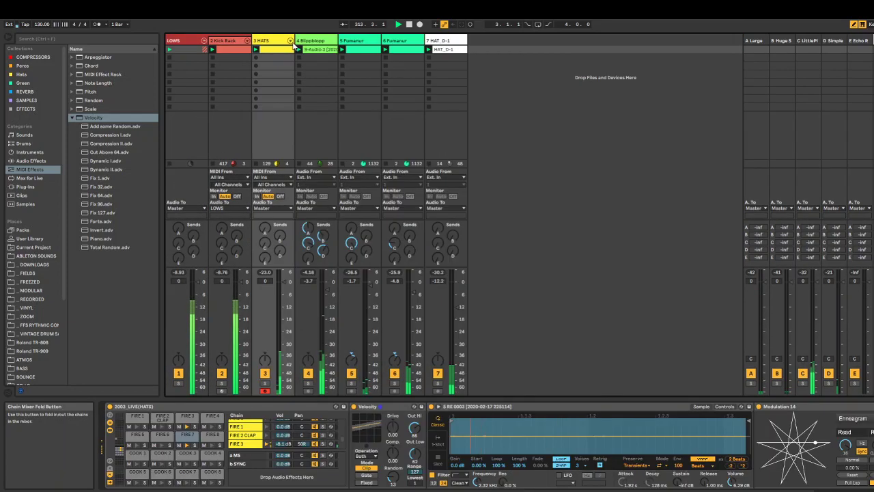
left_click_drag(432, 49, 309, 41)
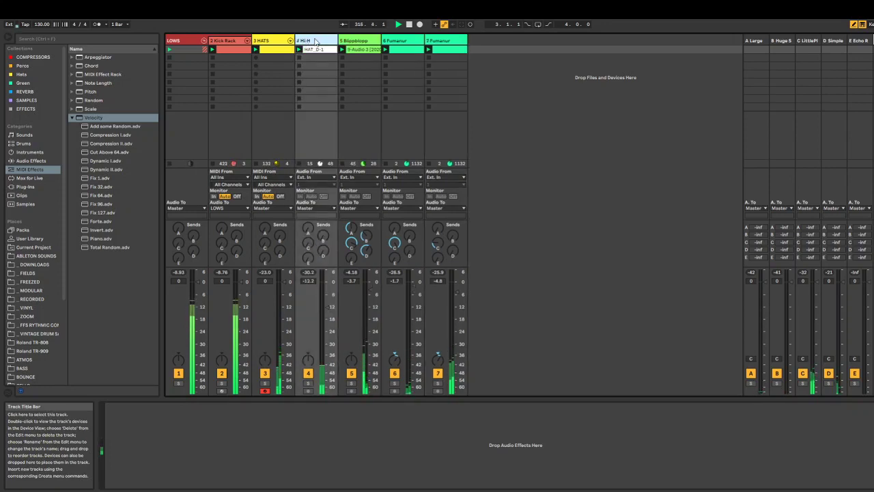
Color the Hi-Hat D track light yellow and assign the track color to its clips.
right_click(316, 41)
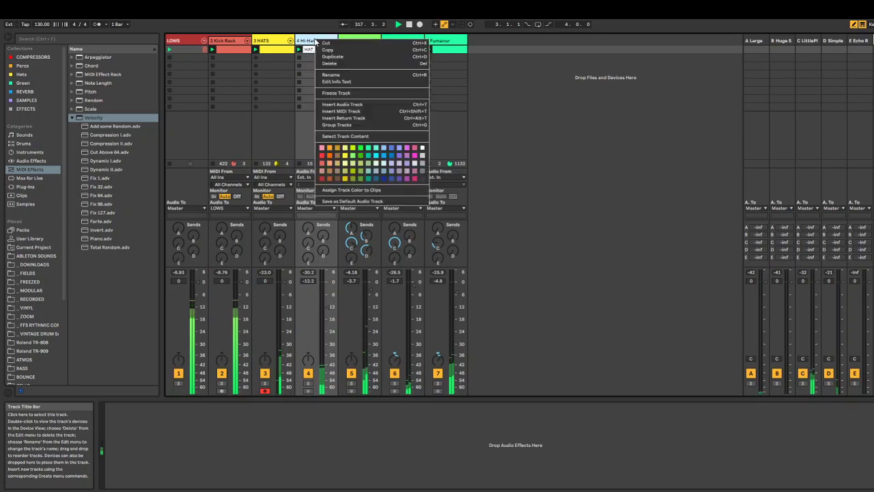
left_click(347, 150)
right_click(320, 39)
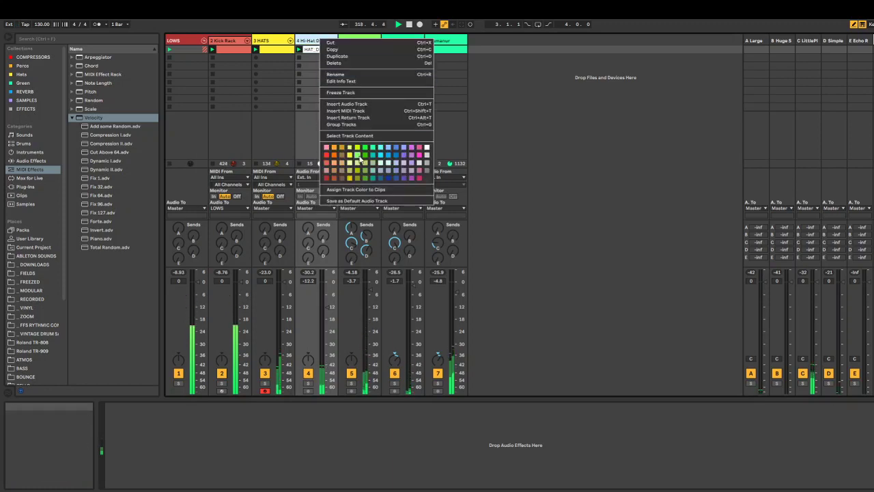
left_click(362, 191)
Narrow all the tracks, shrink Kick Rack and HATS further, and raise Hi-Hat D to -8.3 dB.
left_click(273, 40)
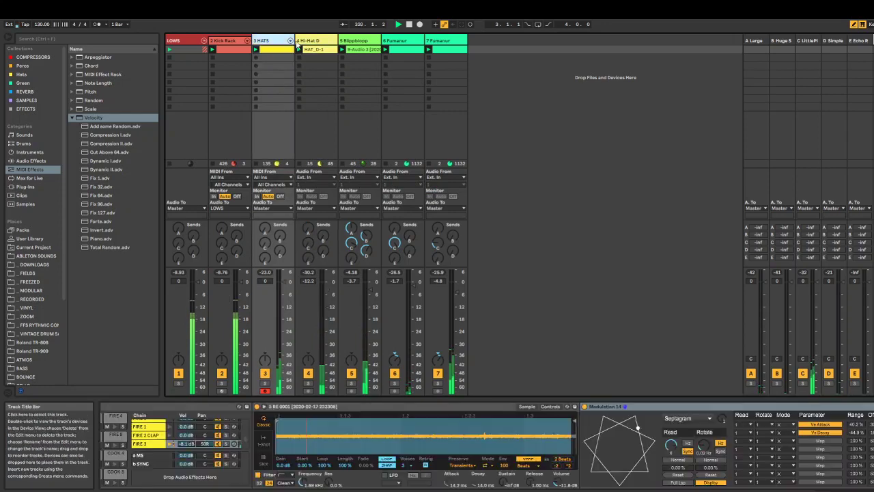
key("ctrl+a")
left_click_drag(295, 39, 287, 37)
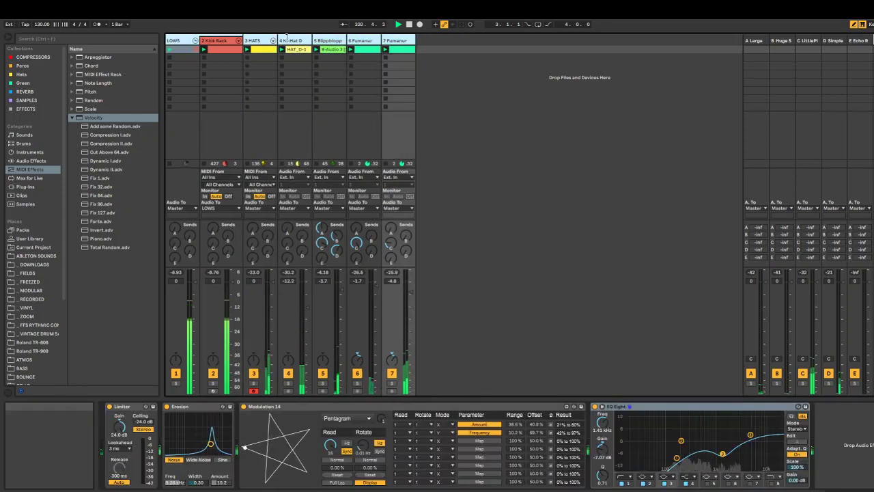
left_click(239, 40)
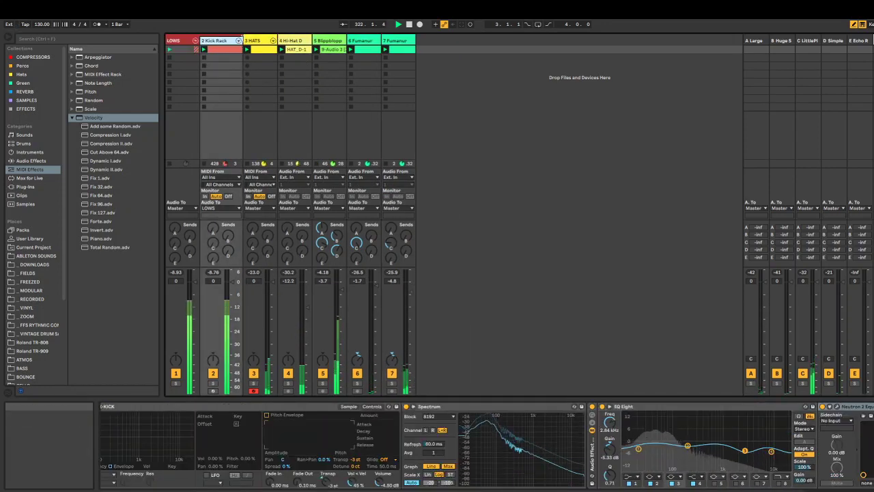
left_click_drag(242, 40, 233, 40)
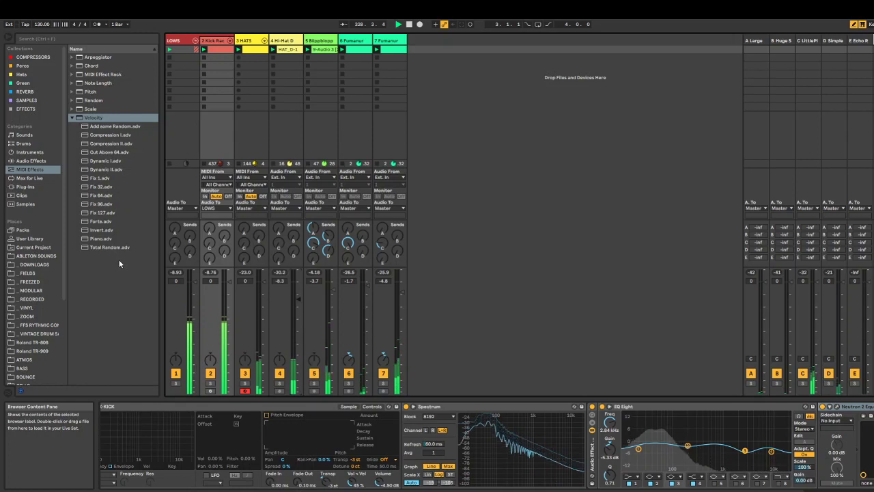
Audition the PLONK-1, PLONK-2 and PLONK-3 samples from the _MODULAR folder.
left_click(34, 290)
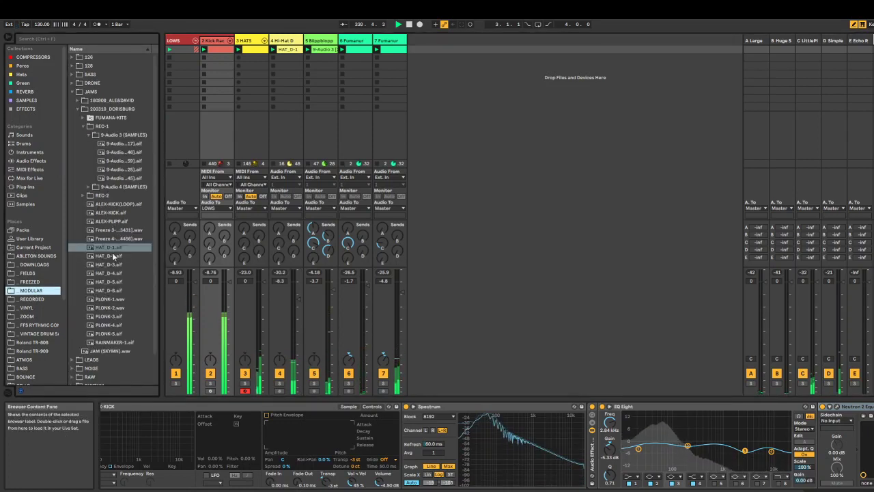
left_click(118, 300)
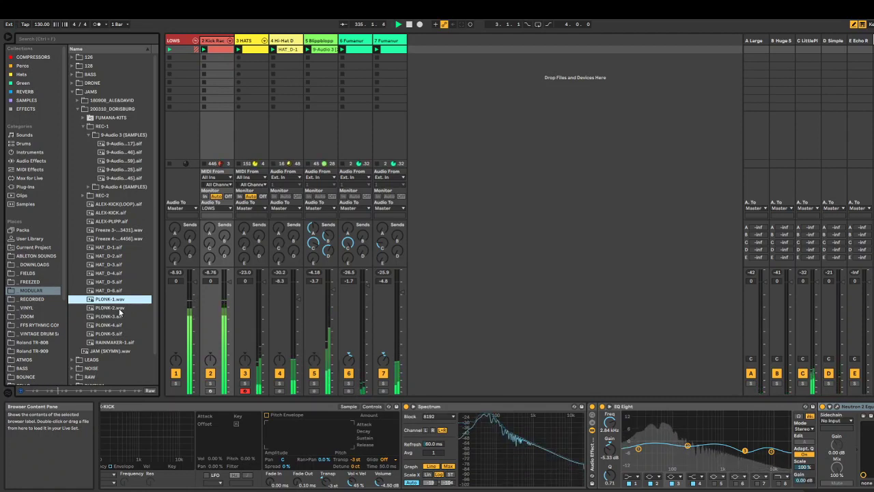
left_click(120, 308)
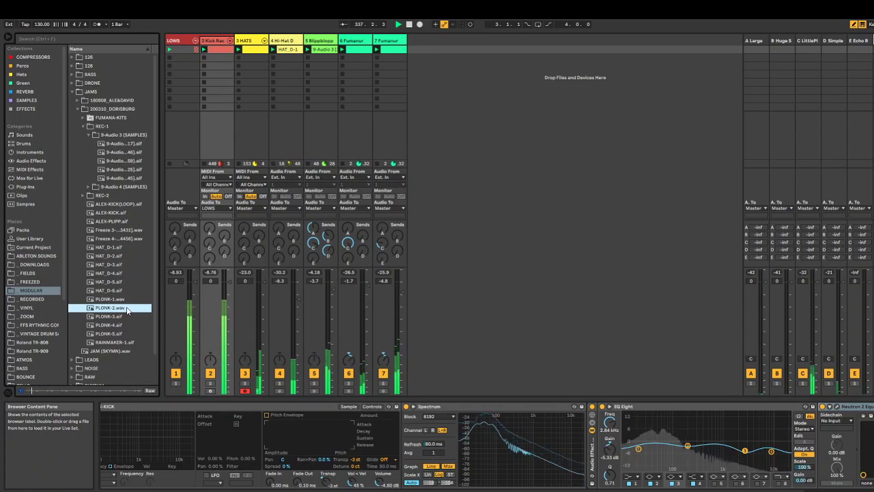
left_click(121, 314)
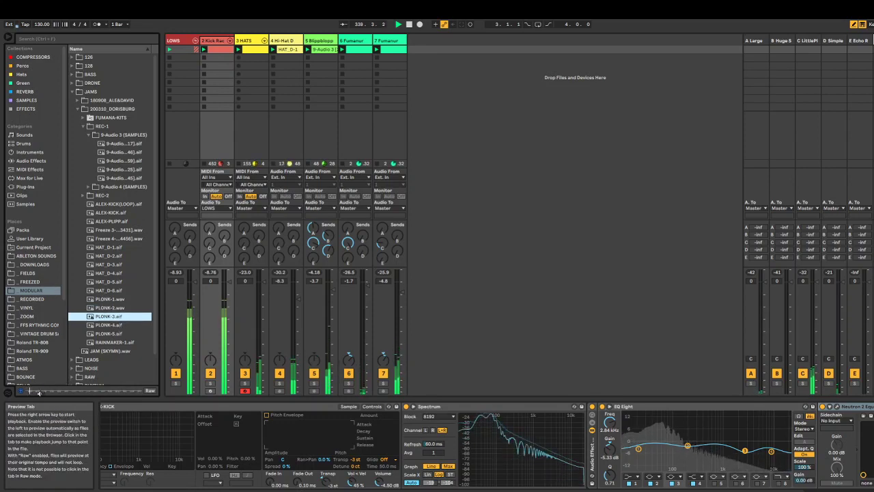
Add PLONK-3.aif on a new audio track, lower the track to about -16.2 dB and open its clip.
left_click_drag(118, 318, 427, 49)
left_click_drag(440, 281, 440, 317)
left_click(430, 49)
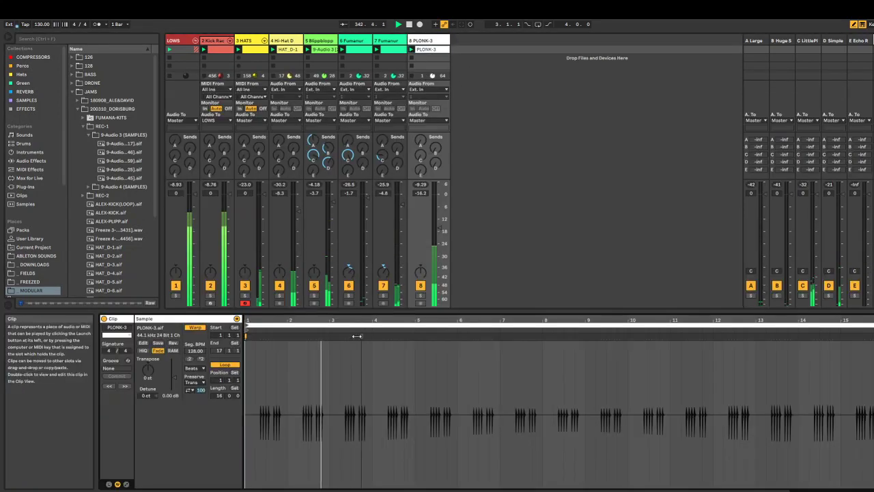
Inspect the PLONK-3 waveform, then raise the track to -3.4 dB and turn up its D and E sends.
left_click_drag(259, 382, 259, 342)
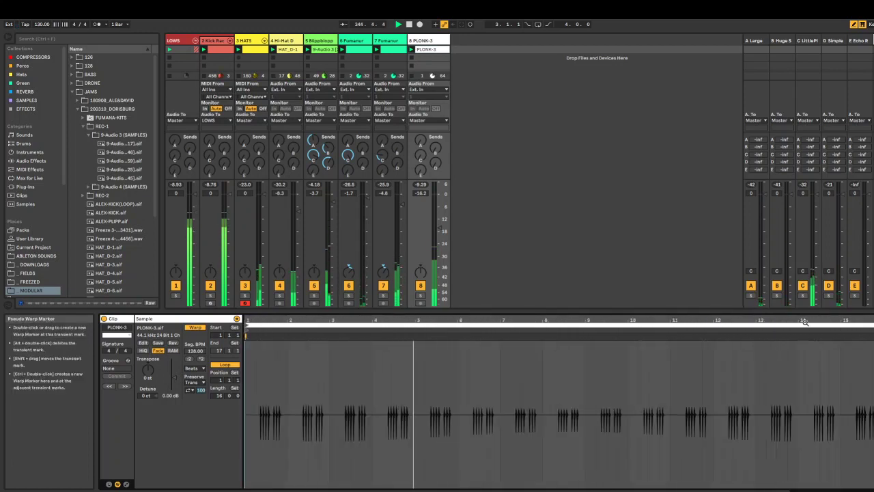
left_click_drag(798, 319, 798, 410)
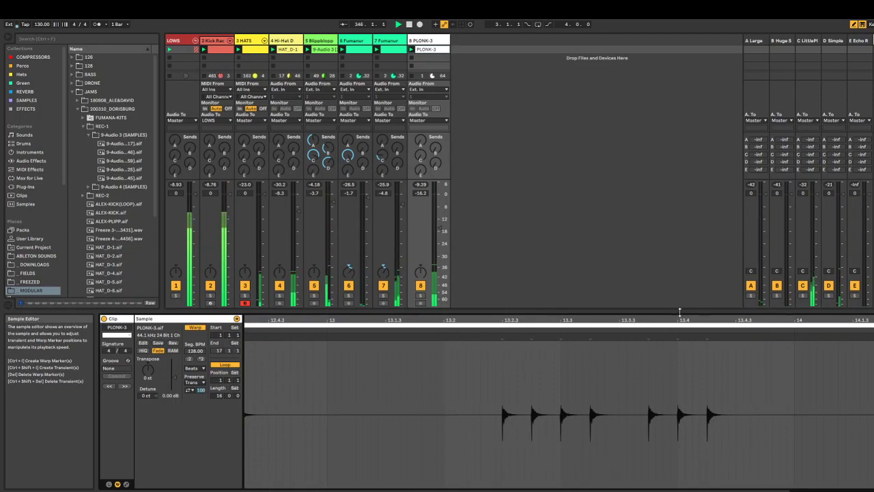
left_click_drag(681, 312, 676, 371)
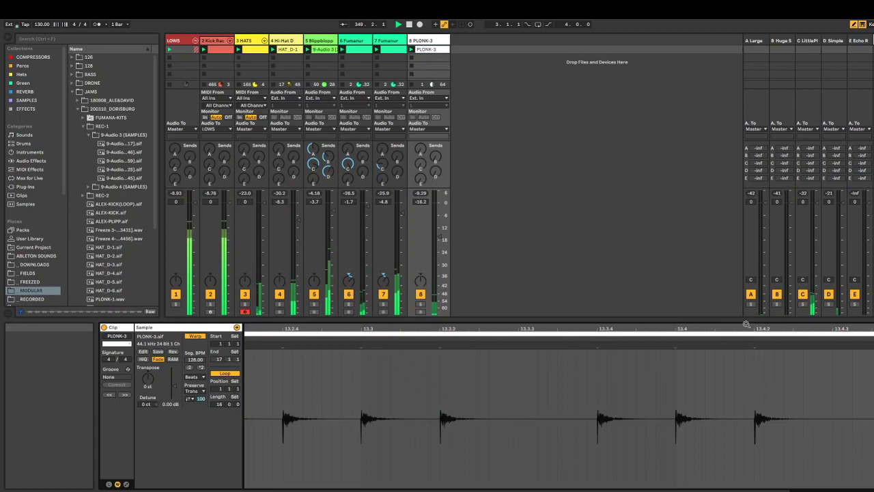
left_click_drag(749, 350, 739, 280)
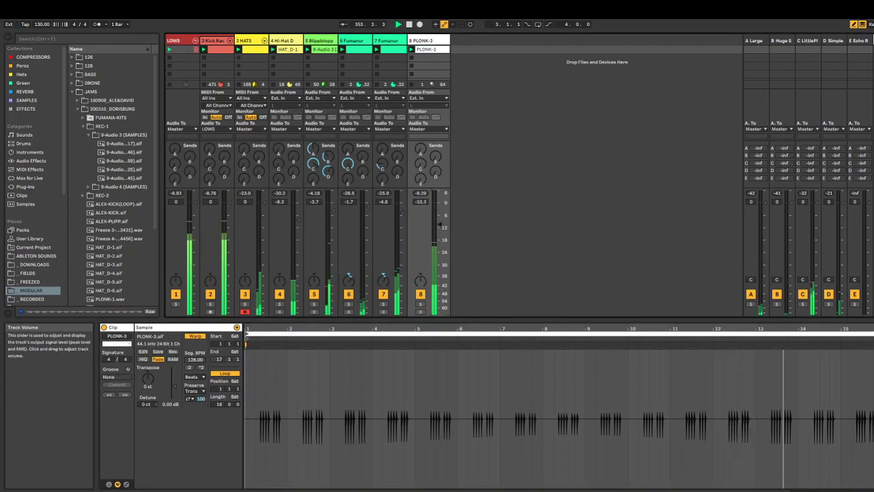
left_click_drag(435, 172, 435, 102)
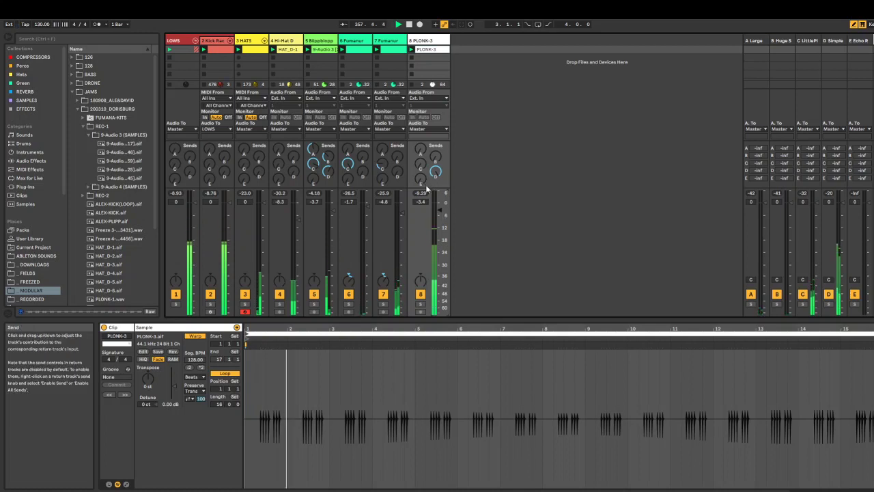
left_click_drag(421, 180, 420, 139)
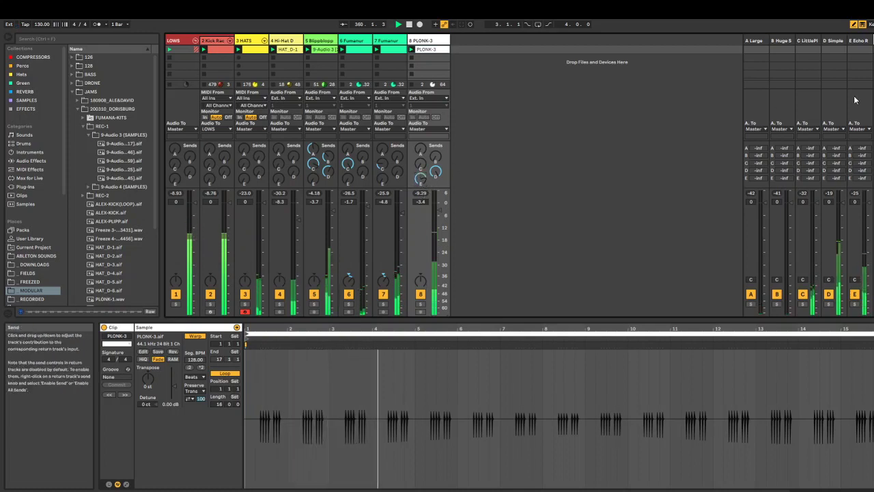
Solo the PLONK-3 track and raise the Feedback of the Echo on return E to about 68%.
left_click(420, 303)
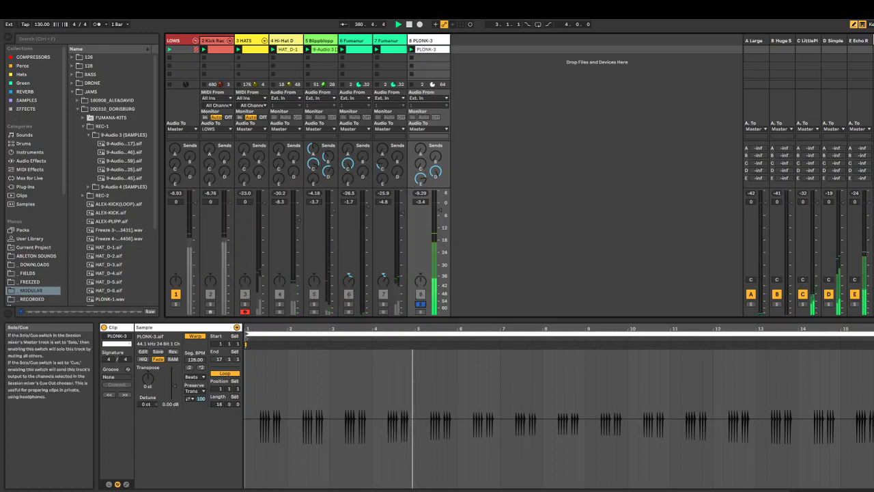
left_click(847, 42)
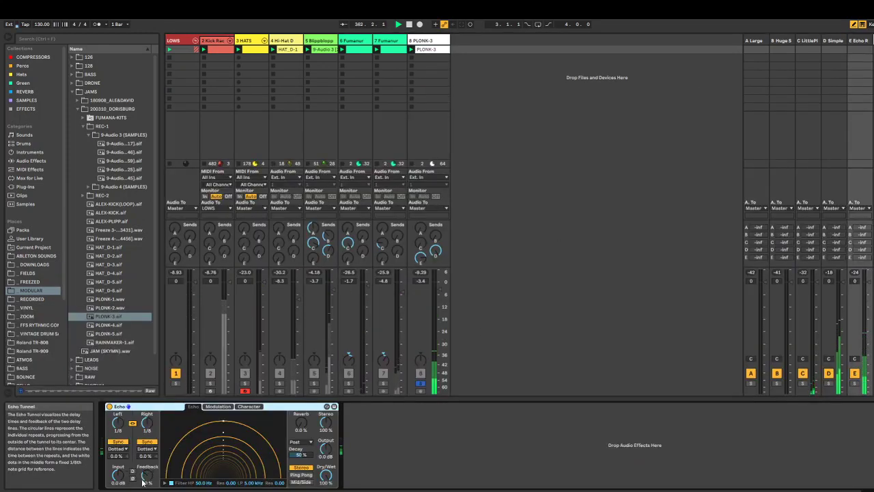
left_click_drag(146, 476, 146, 470)
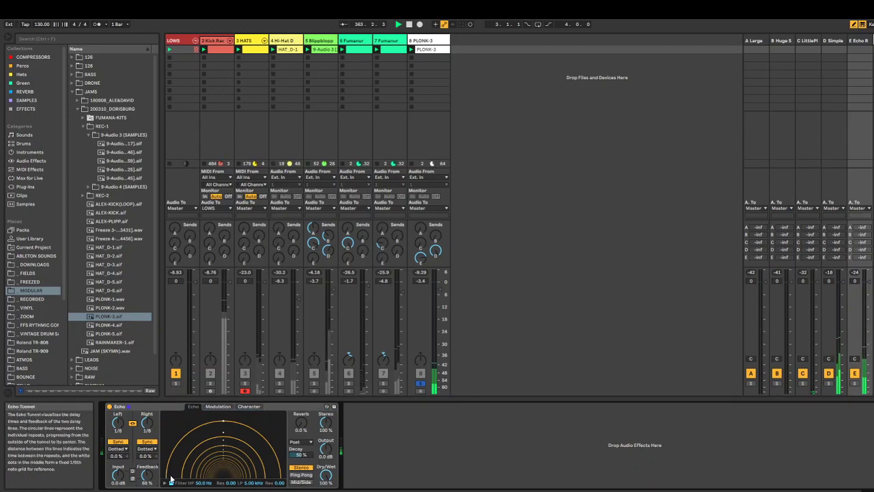
Enable Wobble in the Echo's character settings with Amount and Morph at 100%.
left_click(249, 406)
left_click(228, 448)
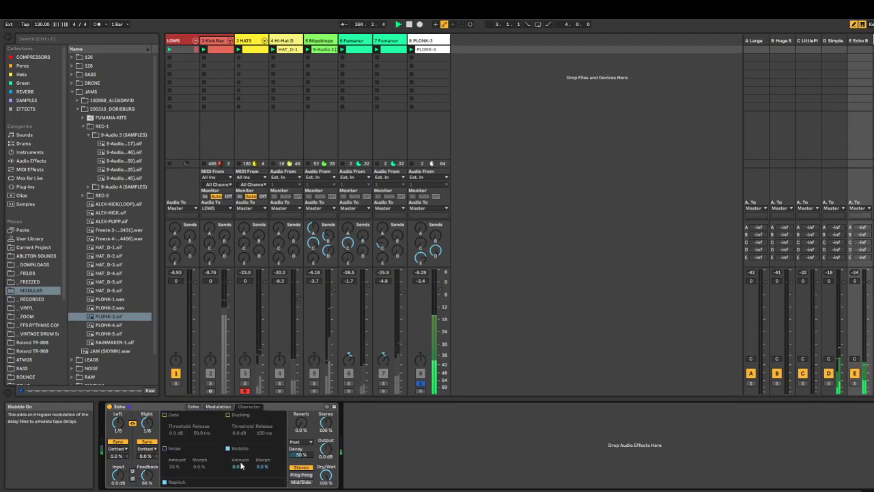
left_click_drag(238, 466, 262, 454)
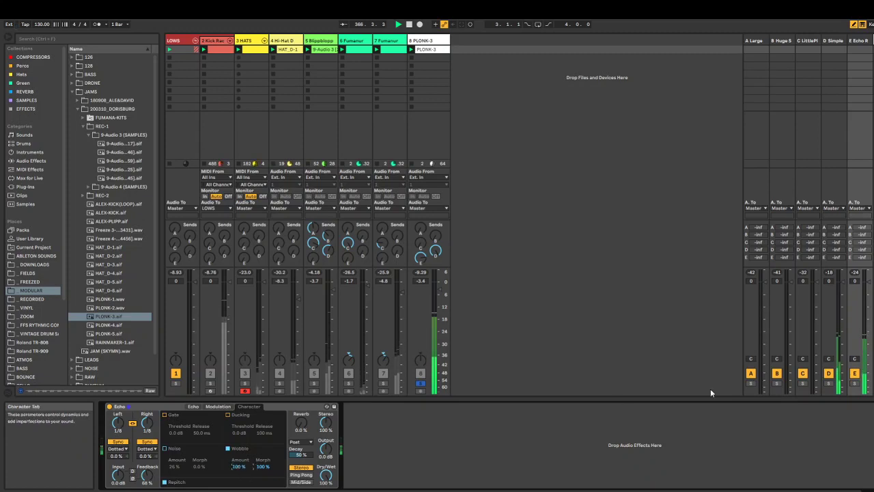
Solo the Echo return track and set its Wobble amount to 30% and morph to about 39%.
left_click(854, 383)
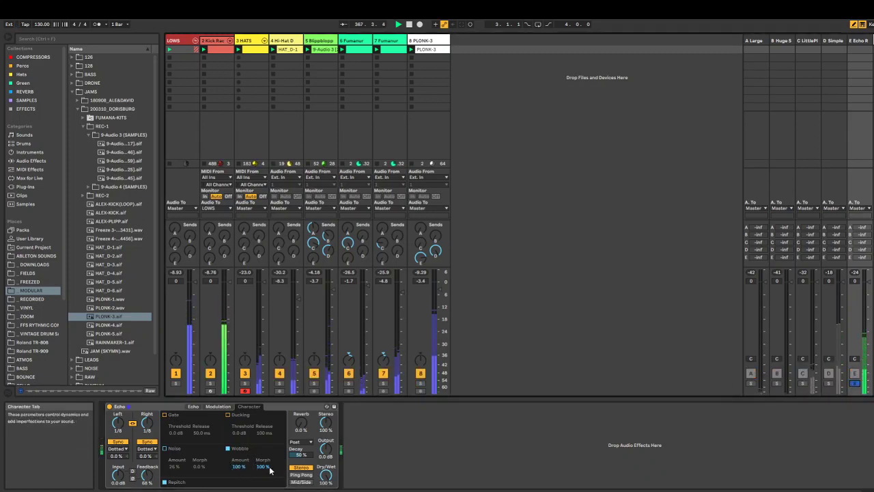
left_click_drag(238, 467, 262, 469)
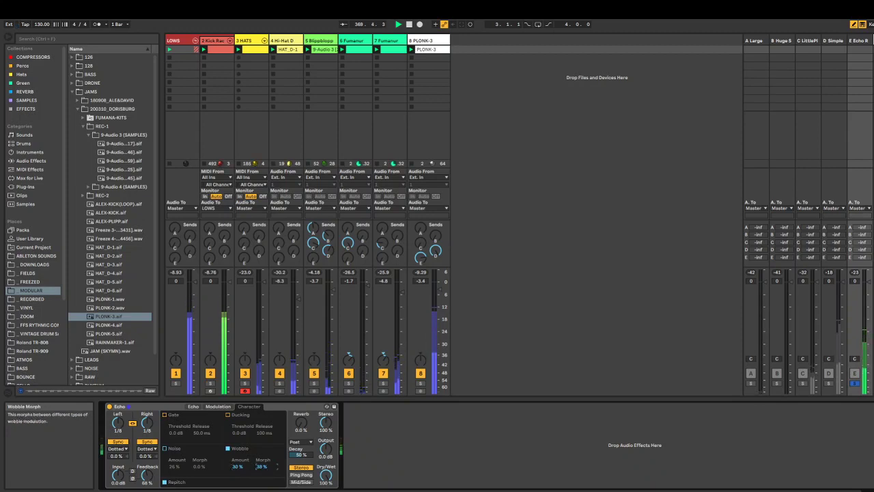
Display the Echo's filter curve and lower its low-pass frequency to 1.87 kHz.
left_click(191, 406)
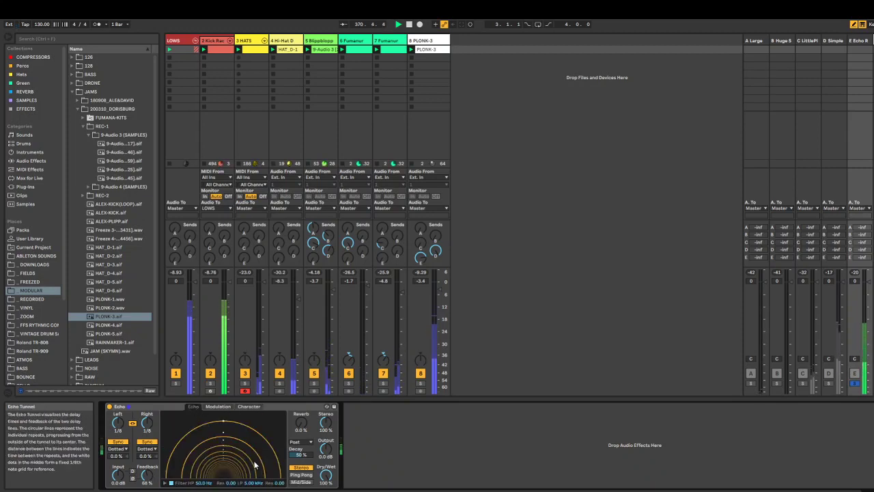
left_click(164, 482)
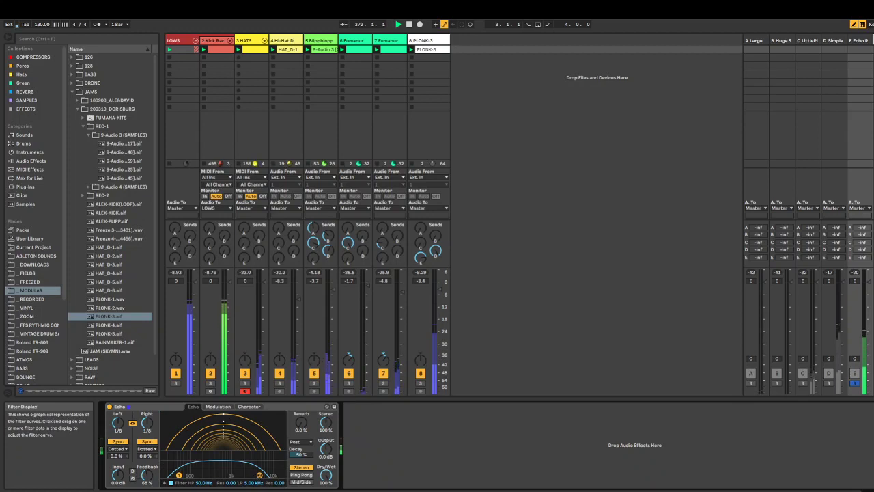
left_click_drag(256, 476, 239, 475)
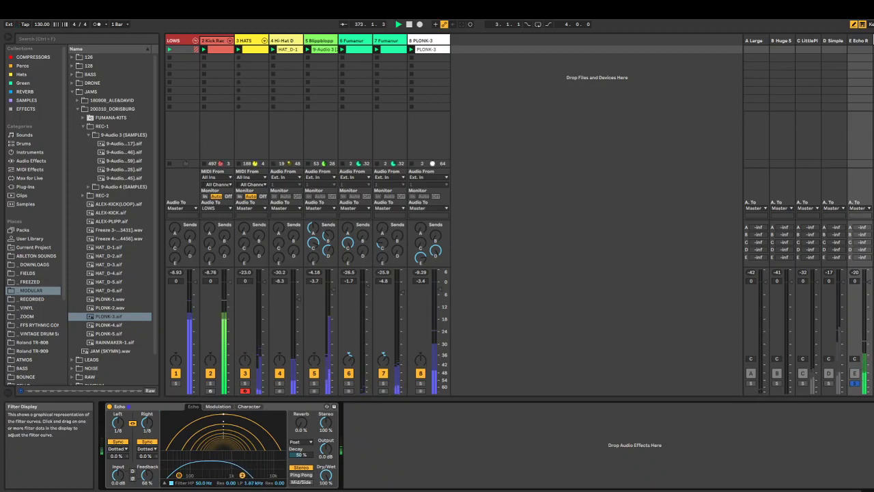
Compare the Echo's Ping Pong and Mid/Side channel modes, settle on Ping Pong, and set the stereo width to 70%.
left_click(305, 474)
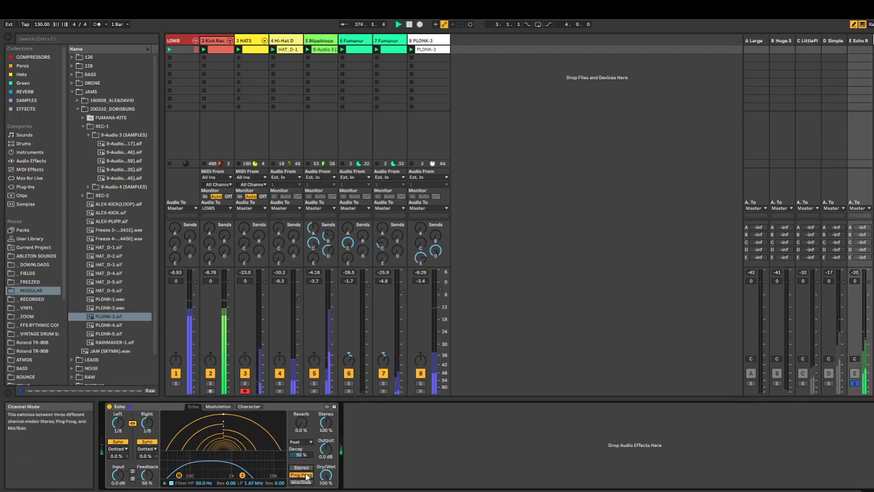
left_click(301, 482)
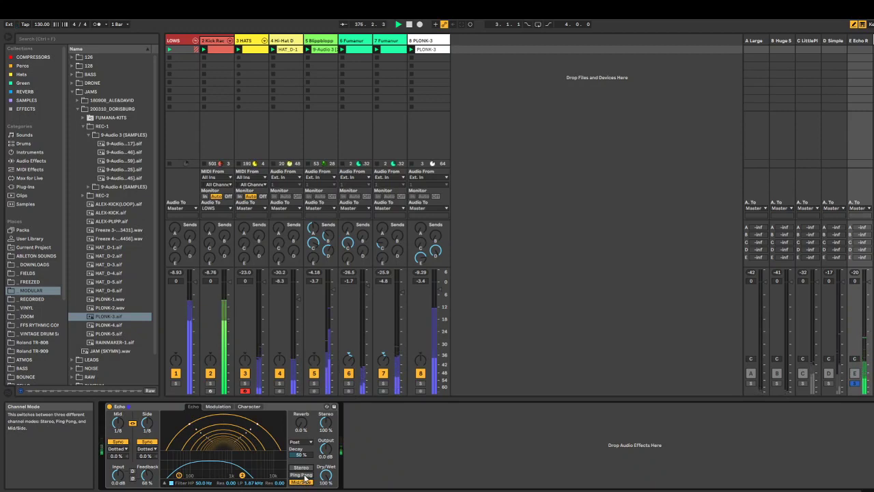
left_click(303, 474)
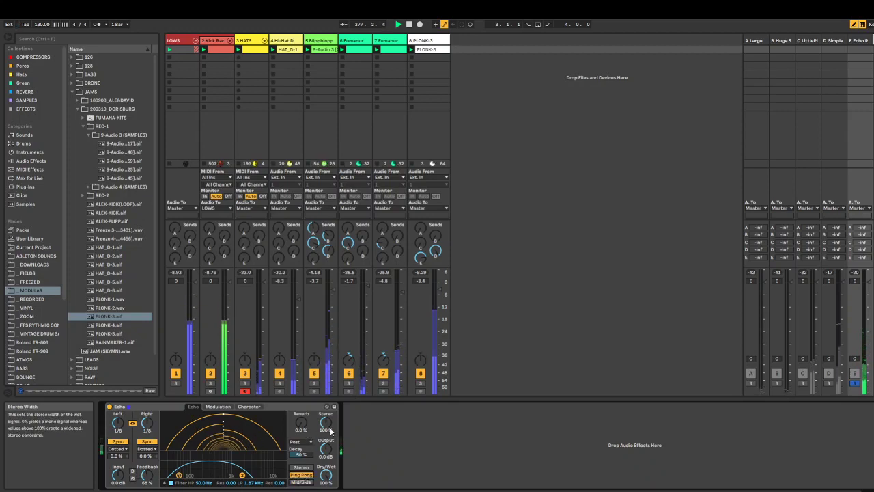
left_click(307, 482)
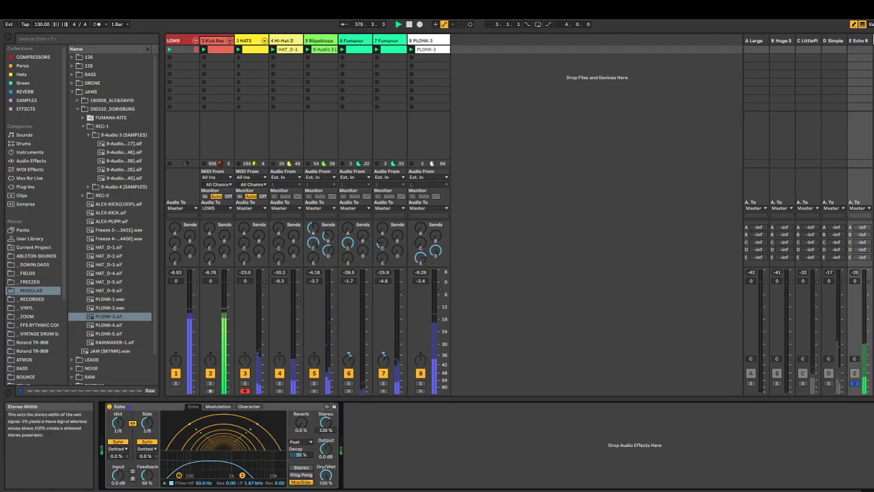
left_click(301, 474)
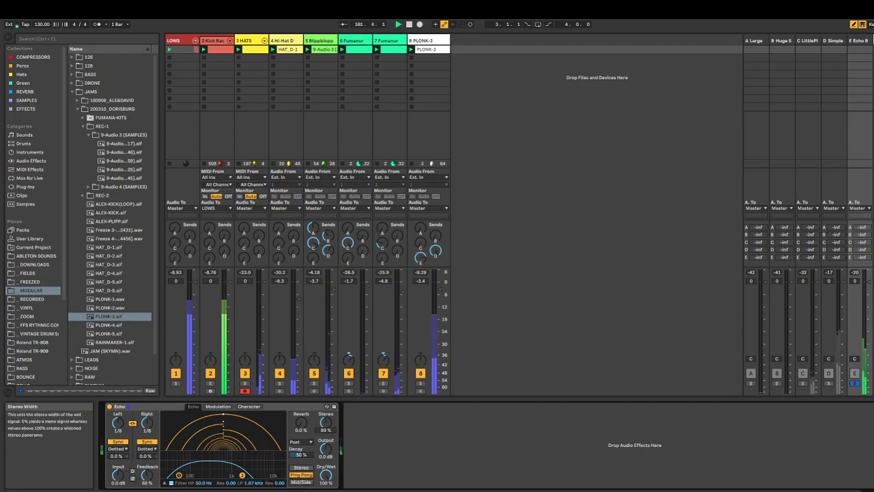
left_click_drag(326, 421, 325, 405)
Solo the PLONK-3 track and add an Auto Filter with a 12 dB low-pass at about 610 Hz and 0% resonance.
left_click(421, 383)
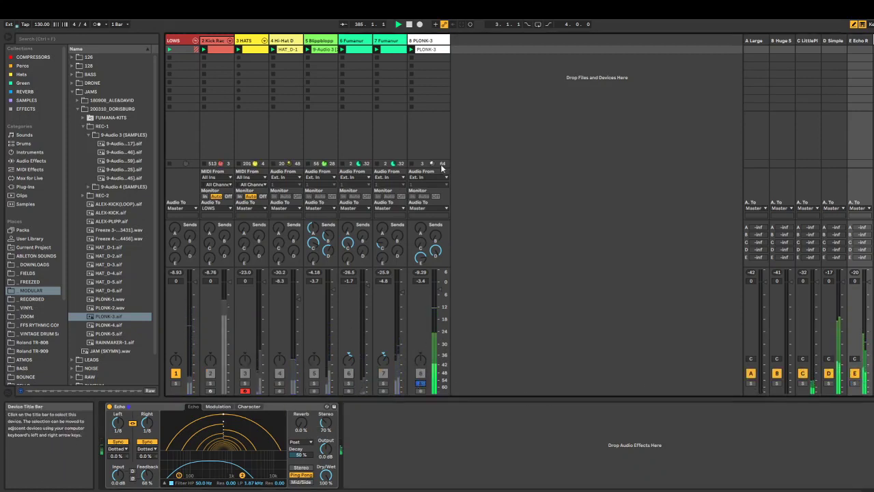
left_click(433, 42)
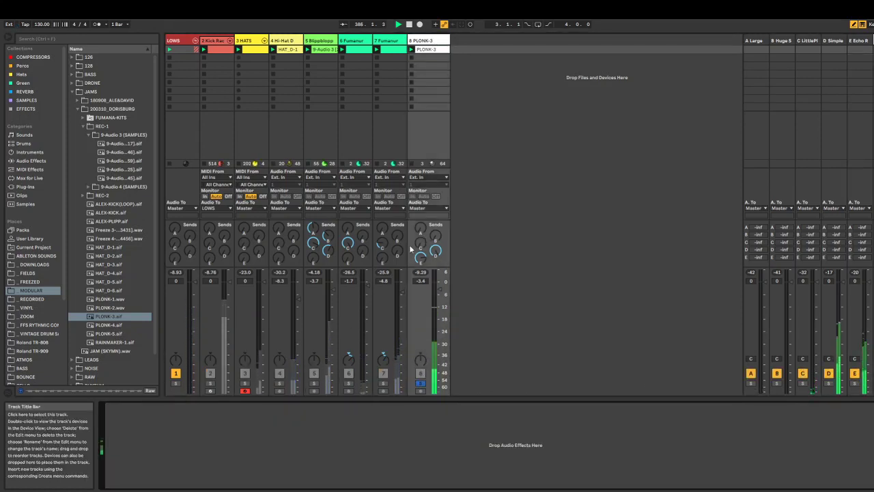
left_click(31, 160)
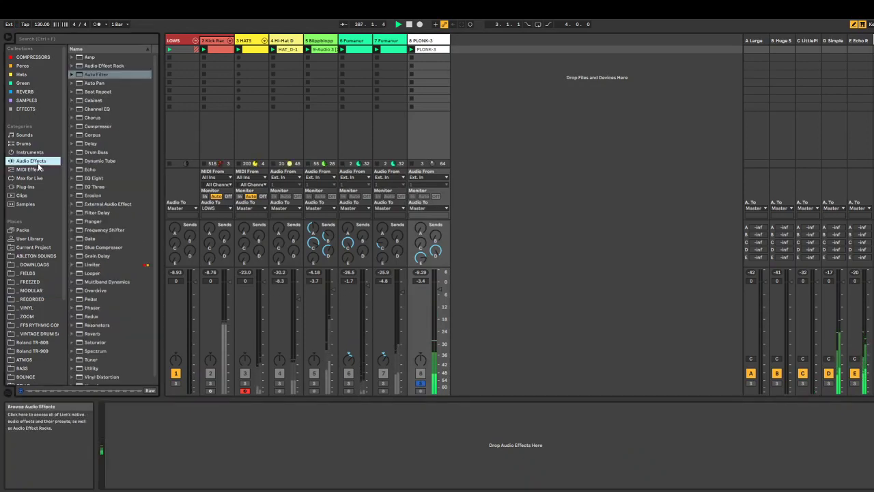
left_click(116, 74)
double_click(116, 74)
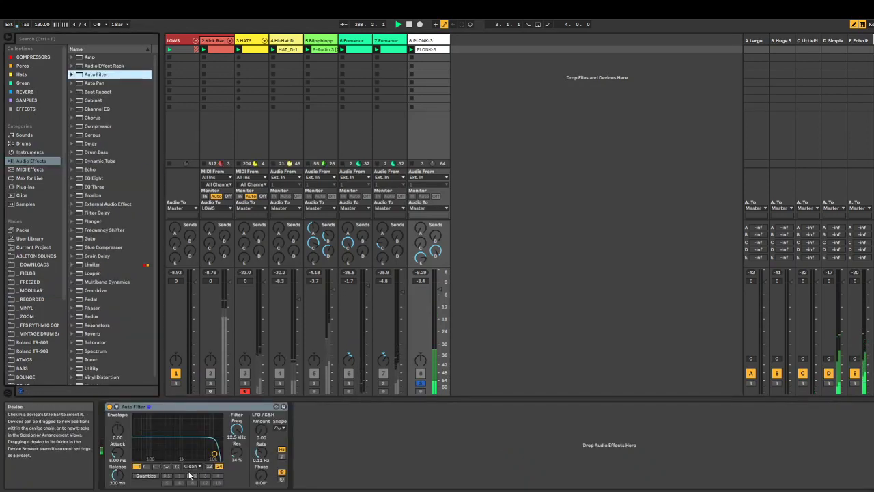
mouse_move(190, 458)
left_mouse_down()
mouse_move(198, 457)
mouse_move(178, 458)
left_mouse_up()
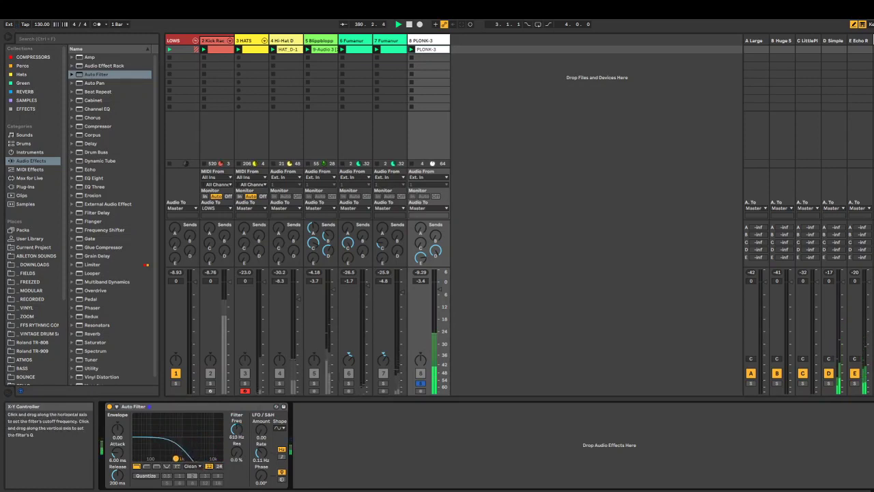
Raise the PLONK-3 track's send to return C and end the track's solo.
left_click_drag(420, 242, 420, 191)
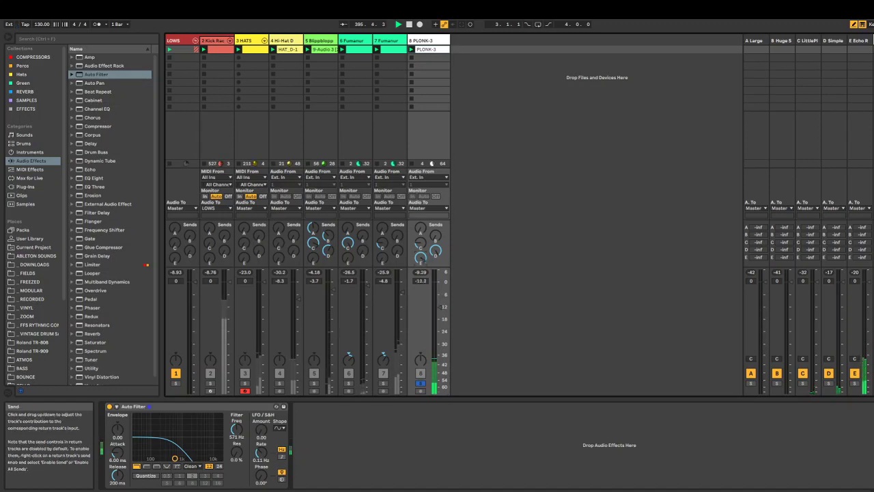
left_click(421, 383)
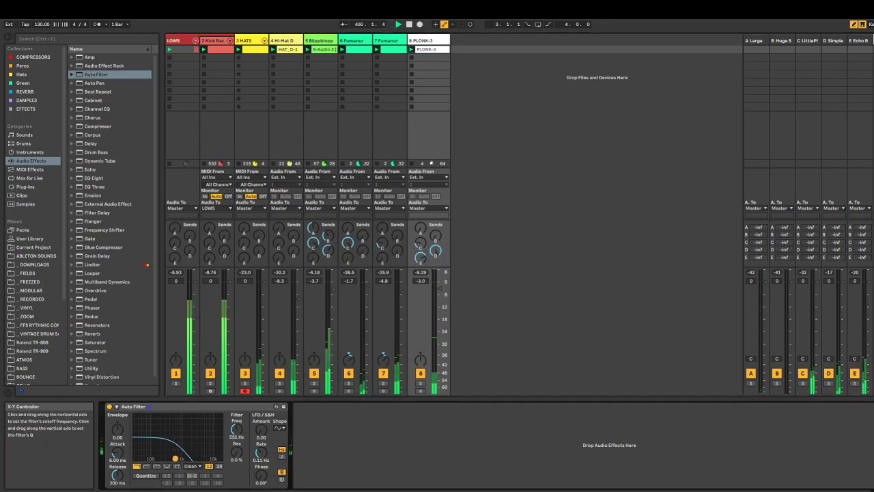
Turn PLONK-3's Auto Filter into a notch at 2.92 kHz, with an LFO amount of 10.0 at a rate of 0.03 Hz.
left_click_drag(175, 460, 179, 458)
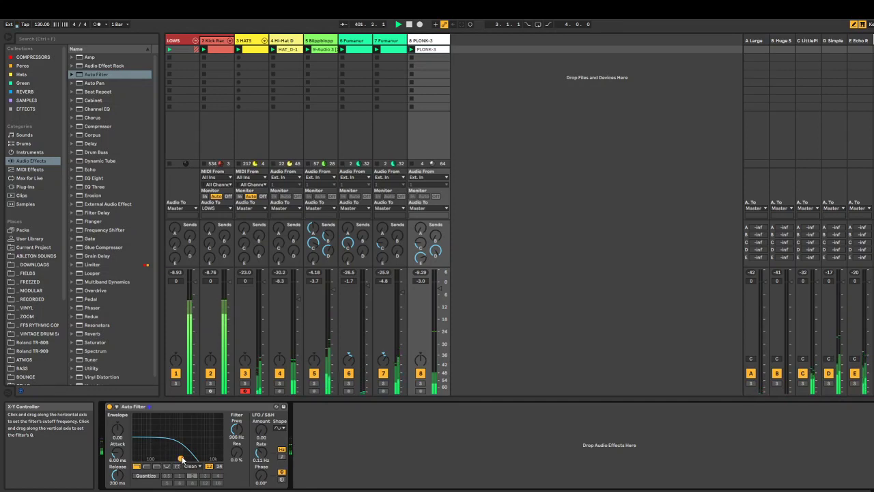
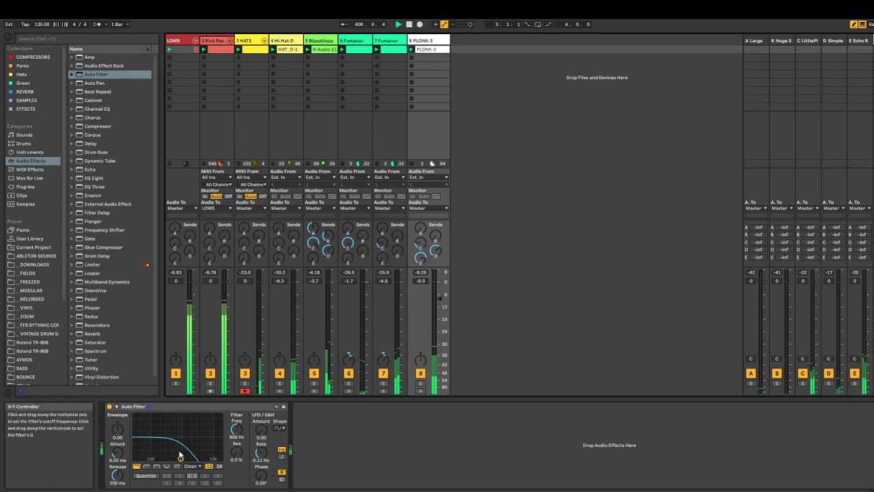
left_click_drag(180, 458, 195, 458)
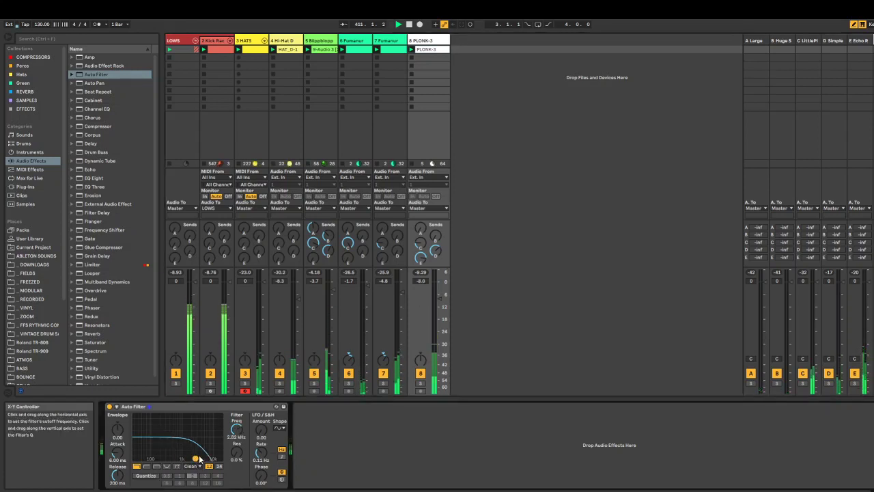
left_click(167, 466)
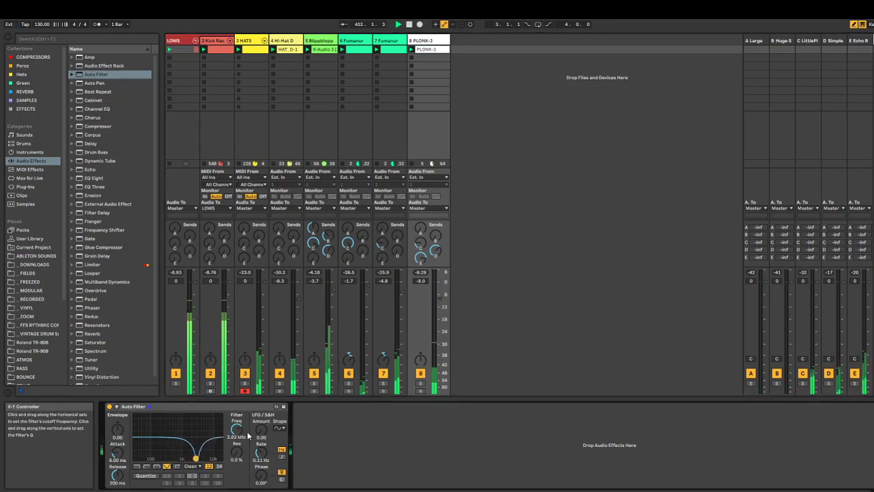
left_click_drag(261, 430, 260, 418)
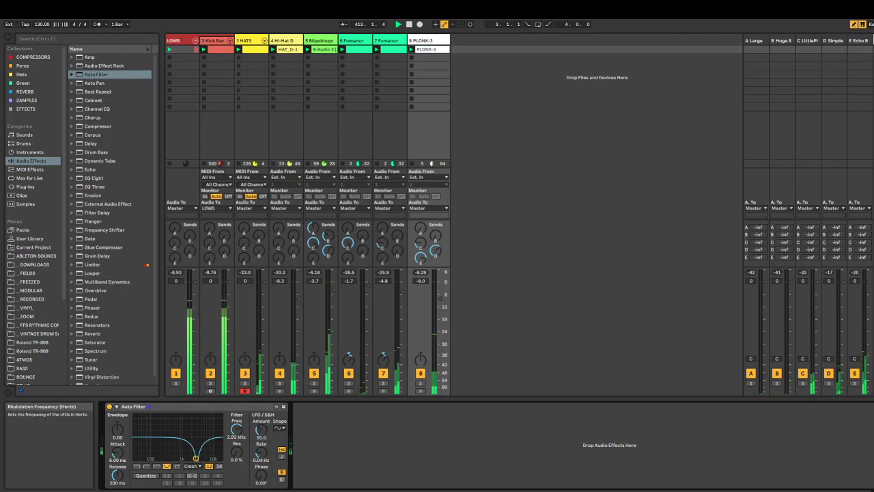
left_click_drag(262, 450, 265, 454)
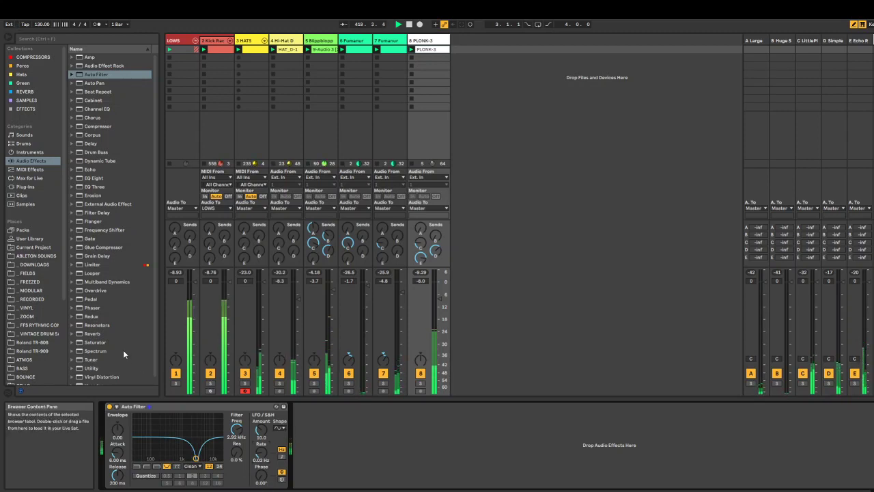
Audition the recordings in the VOCALS folder 2003_ANSUZ under _RECORDED, from HATS through REC 0010, adjusting the preview volume.
left_click(35, 299)
left_click(72, 74)
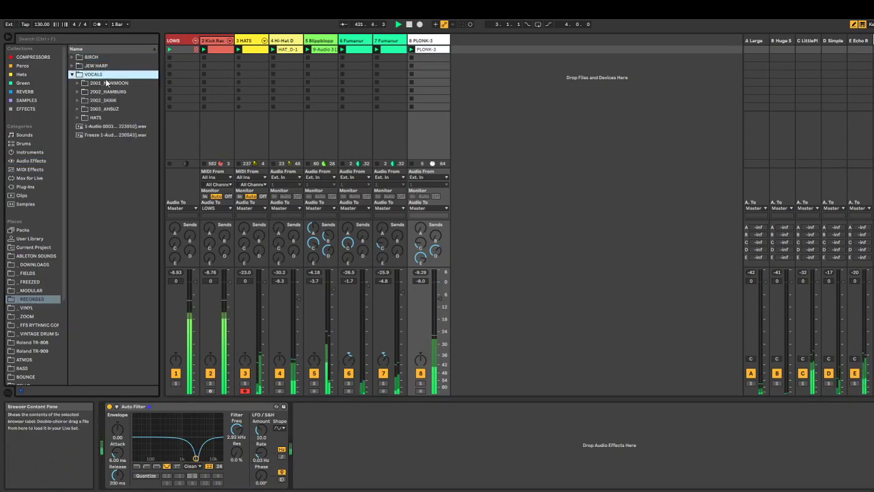
left_click(77, 109)
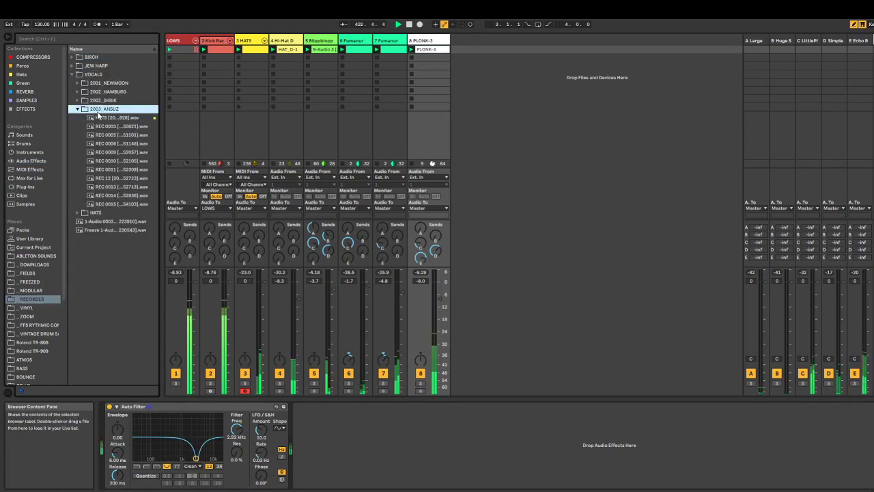
left_click(124, 118)
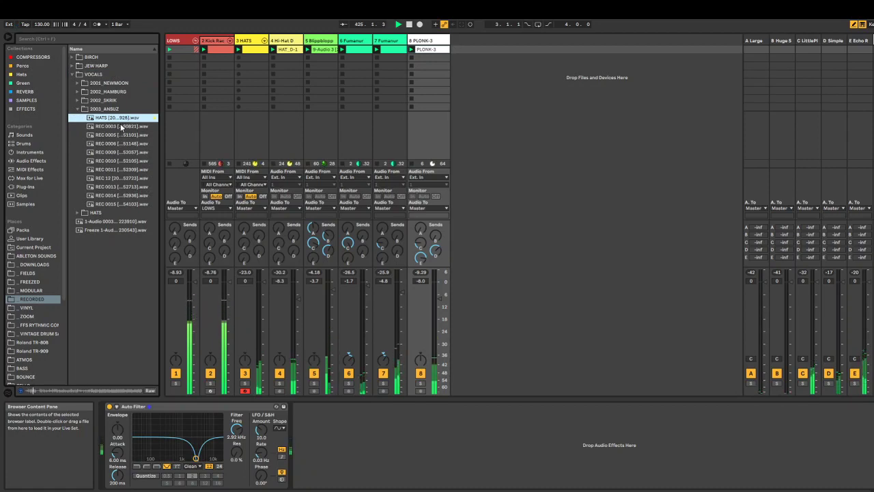
left_click(121, 127)
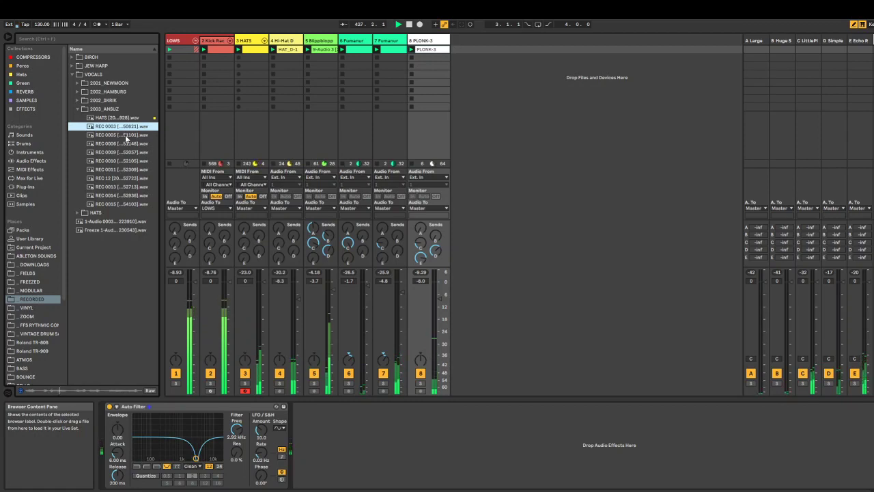
left_click(125, 135)
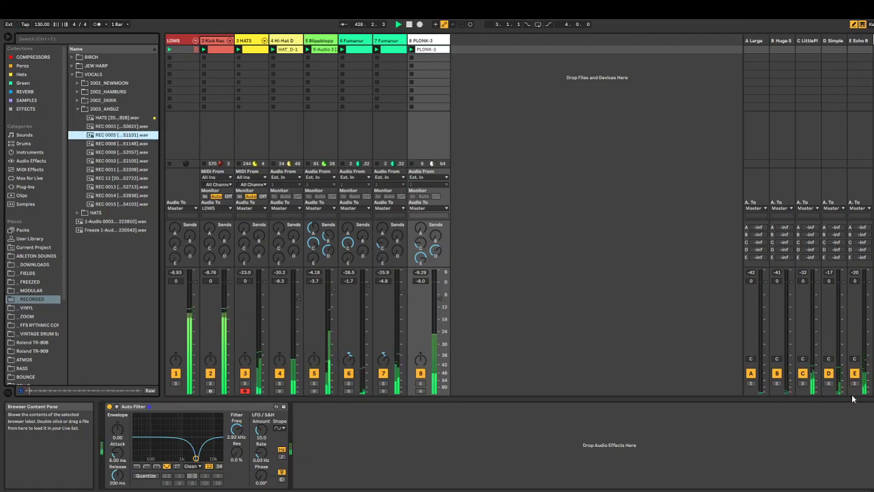
left_click(873, 386)
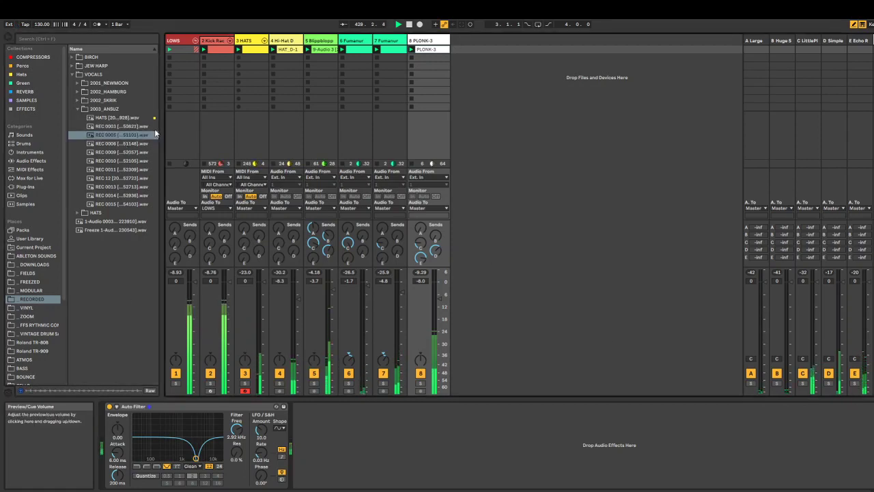
left_click(104, 136)
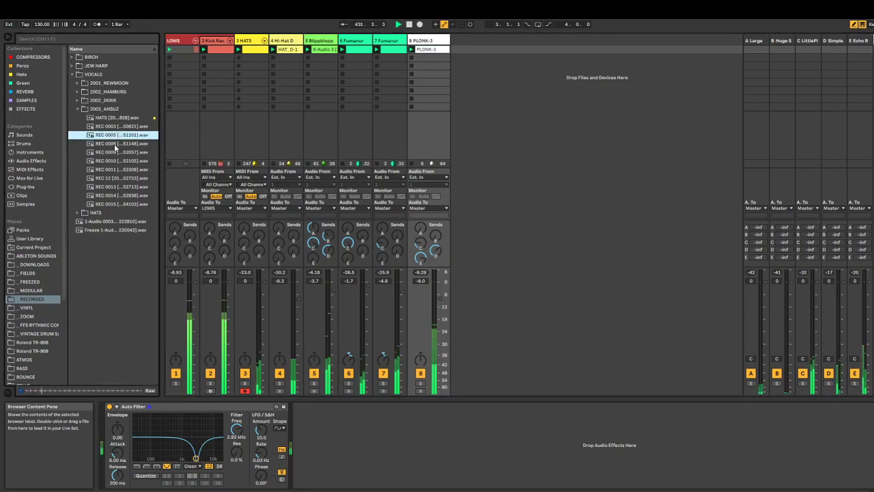
left_click(115, 144)
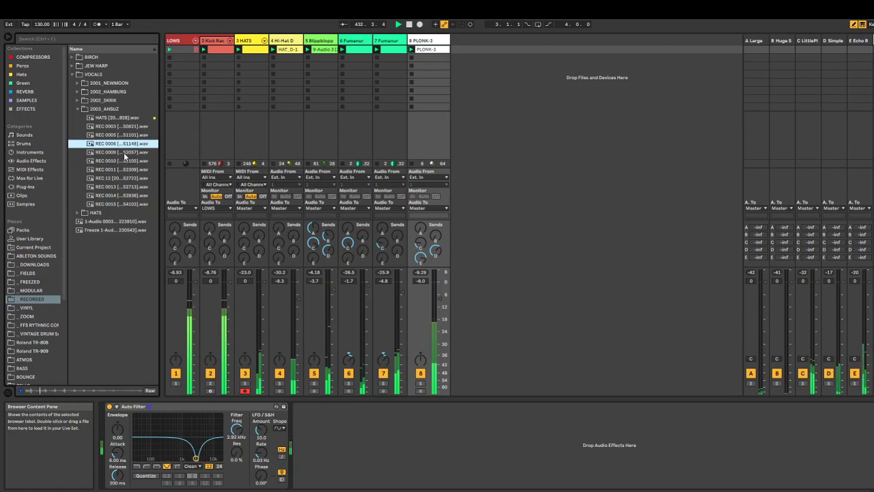
left_click(125, 152)
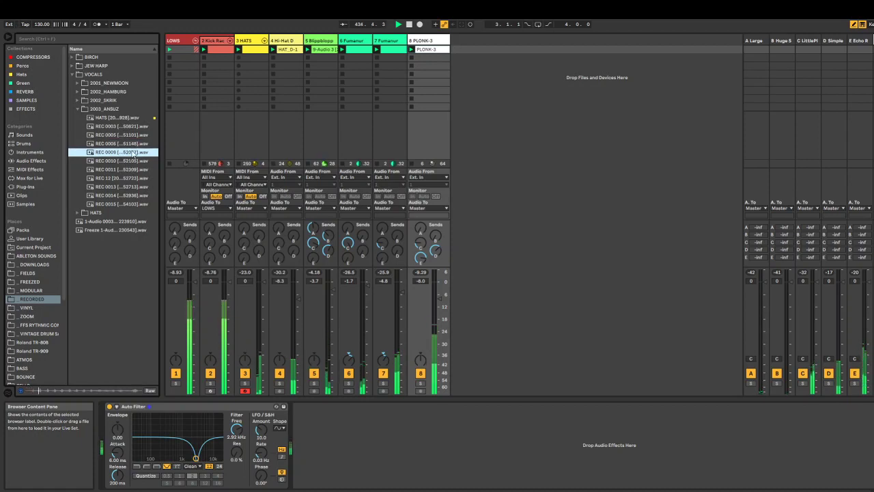
key("Down")
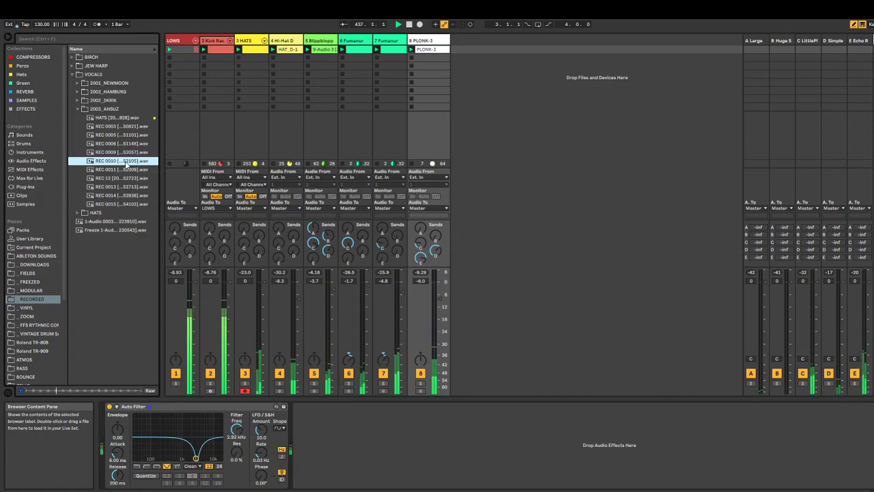
Place the REC 0010 recording on a new audio track, launch it, and lower the track's volume to -24.0 dB.
left_click_drag(126, 164, 519, 54)
left_click_drag(459, 48, 459, 49)
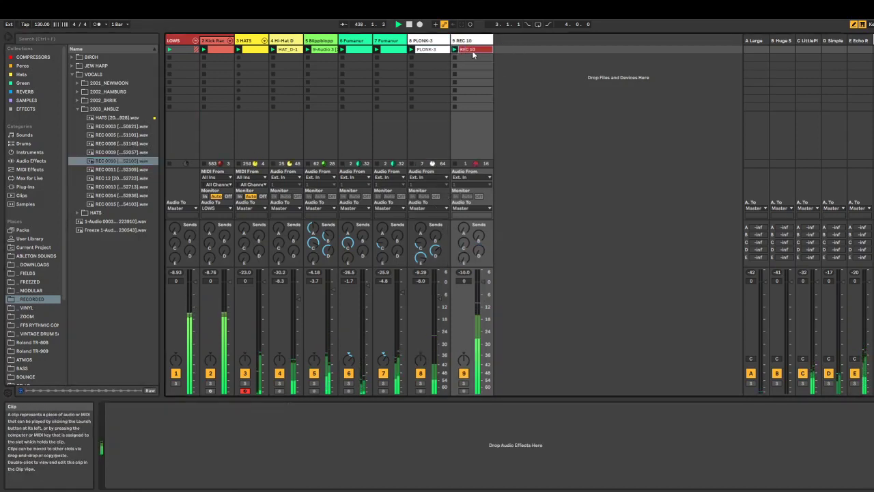
left_click_drag(482, 330, 482, 332)
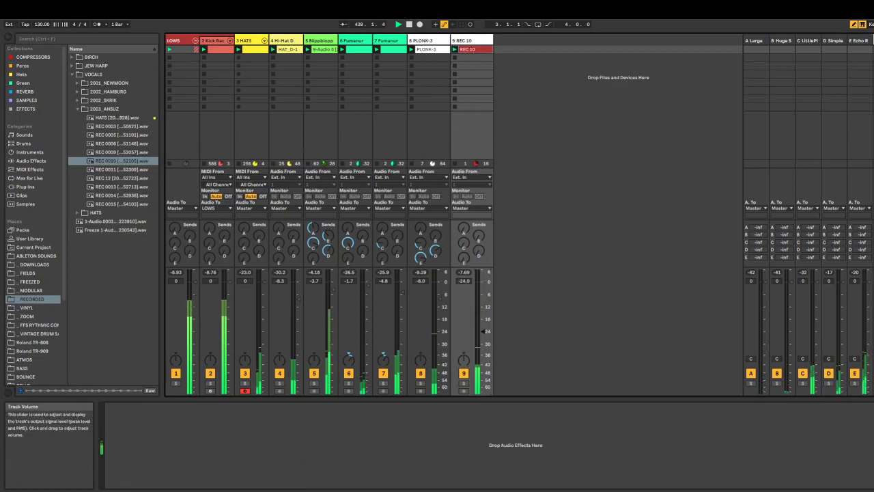
Open the REC 10 clip and add warp markers near beats 3 and 3.4 to align its hits with the grid.
double_click(474, 54)
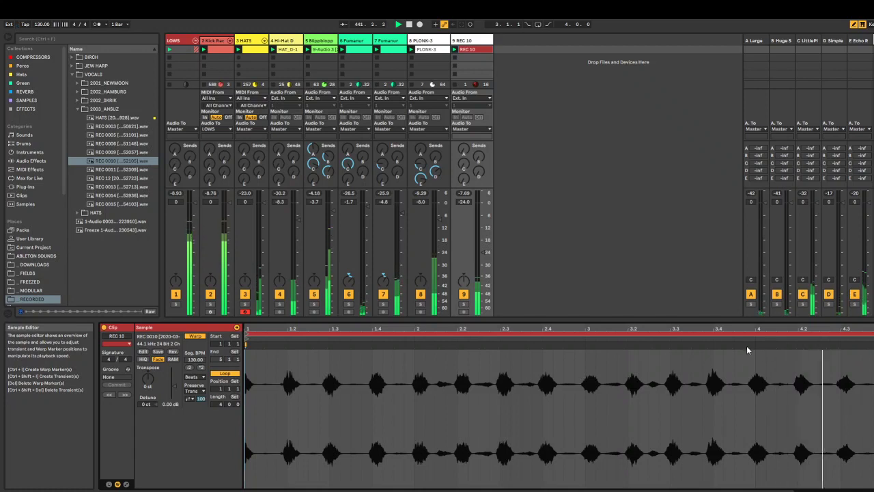
double_click(711, 345)
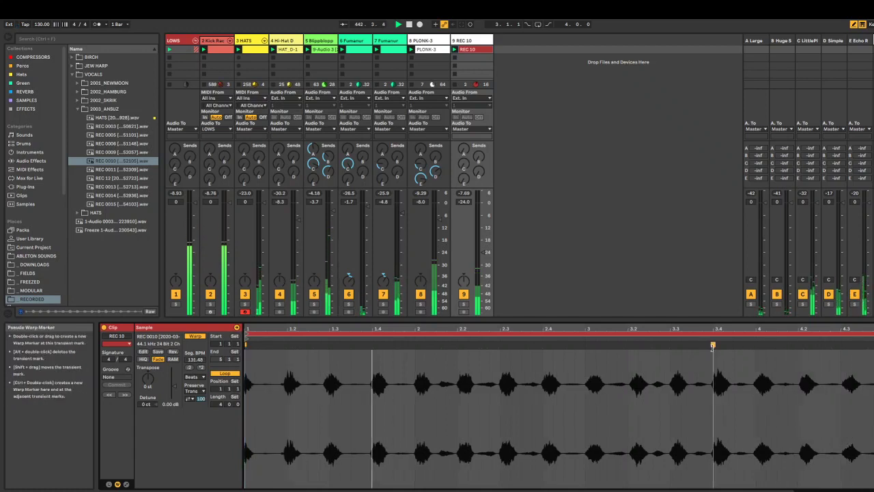
double_click(586, 345)
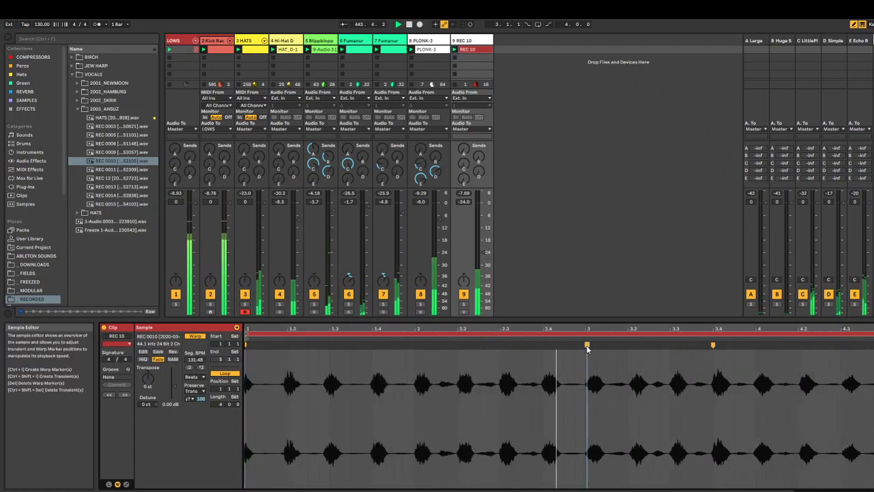
left_click(872, 345)
left_click_drag(873, 345, 867, 345)
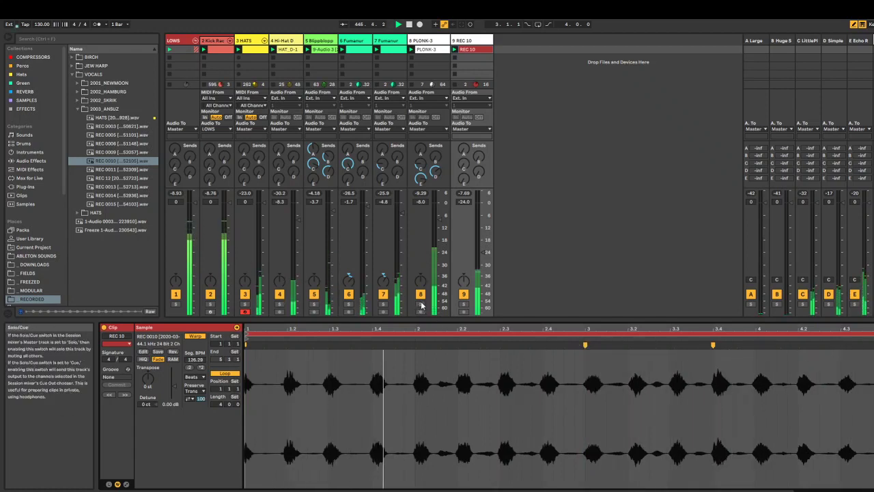
Set the REC 10 clip's warp mode to Complex Pro and lower its track's volume to -42.4 dB.
left_click(195, 376)
left_click(204, 417)
left_click_drag(482, 254, 482, 287)
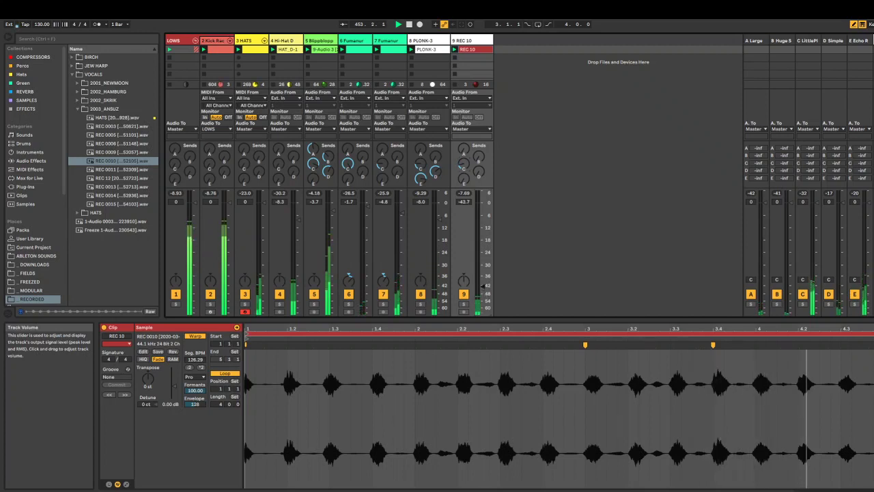
left_click_drag(484, 293, 484, 289)
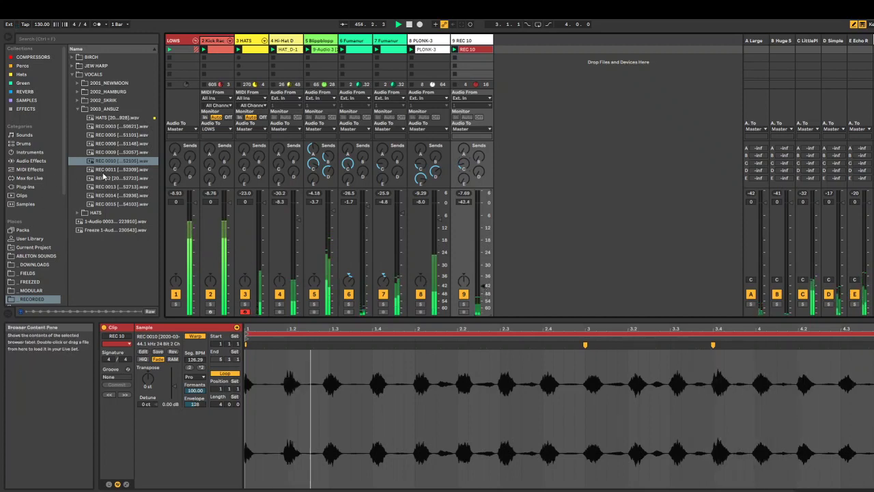
Audition the recordings REC 0006, REC 12, REC 0013, REC 0014 and REC 0015 in the 2003_ANSUZ folder.
left_click(120, 144)
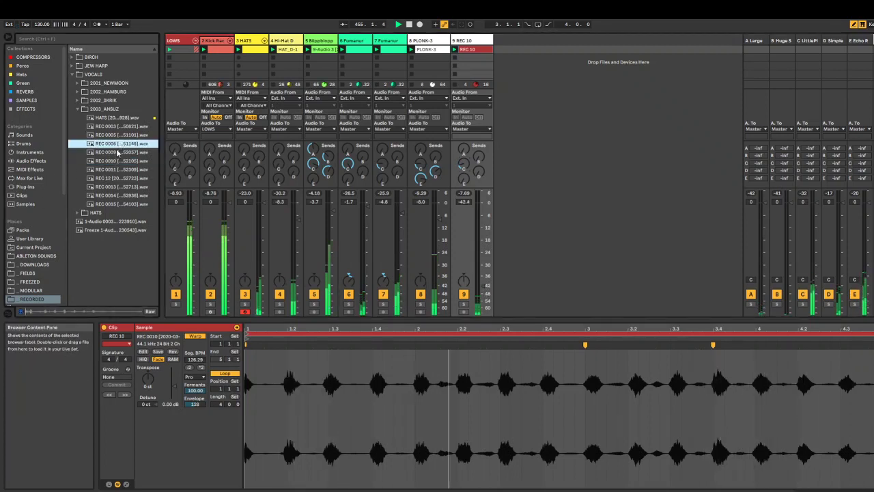
left_click(125, 204)
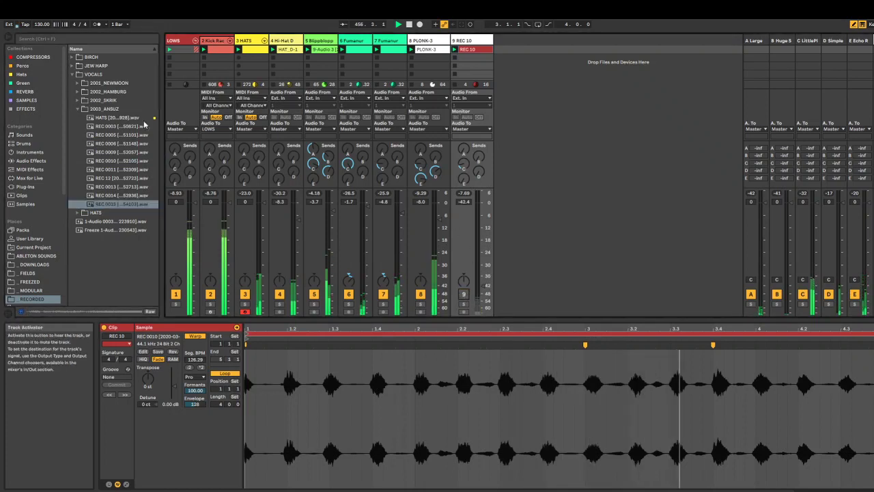
left_click(120, 195)
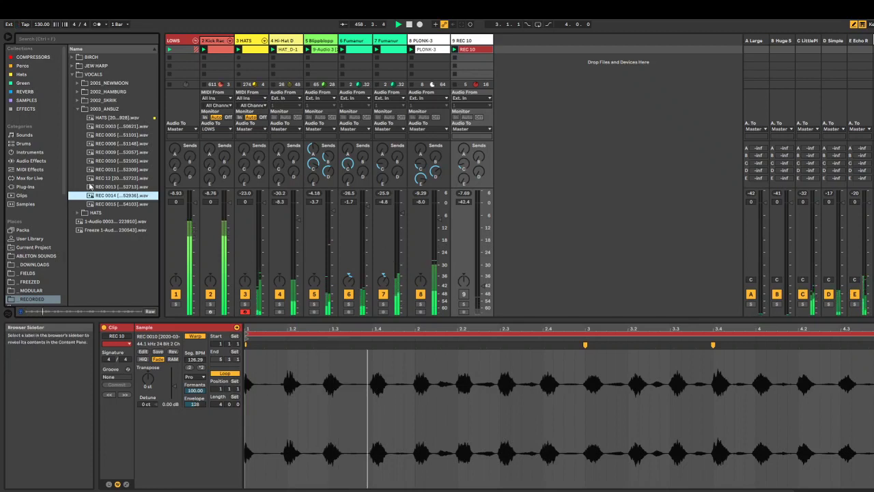
left_click(114, 179)
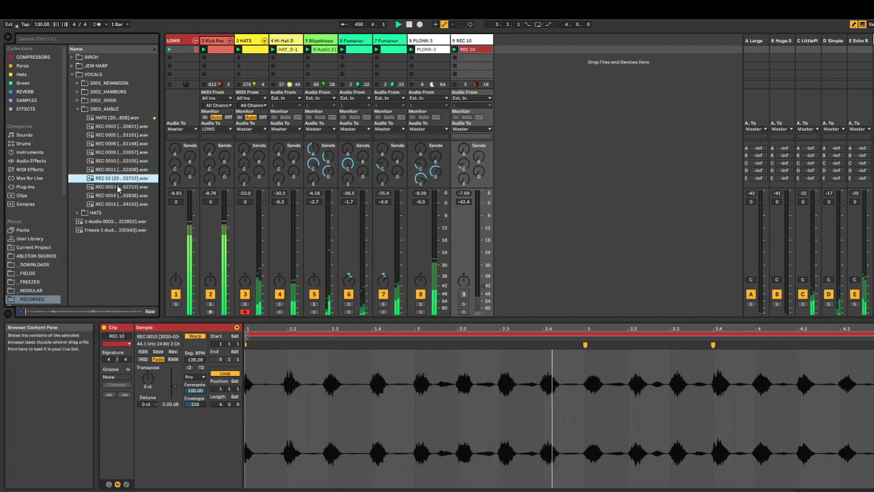
left_click(116, 187)
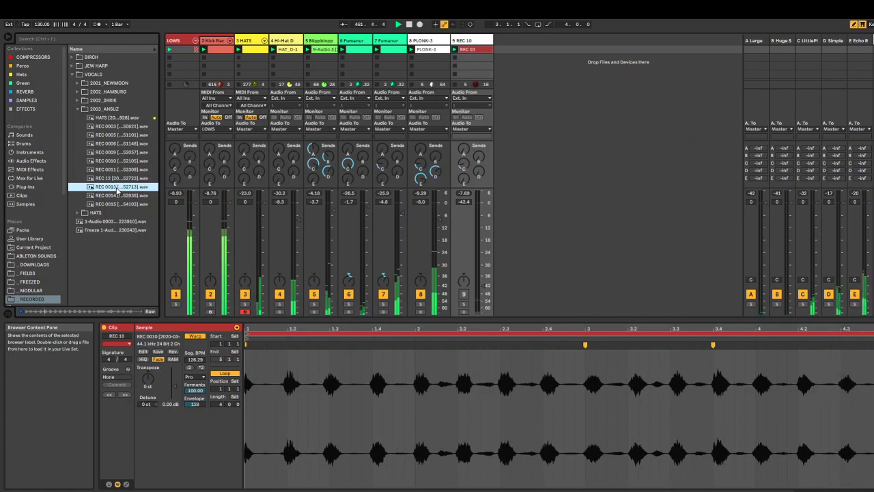
left_click(120, 195)
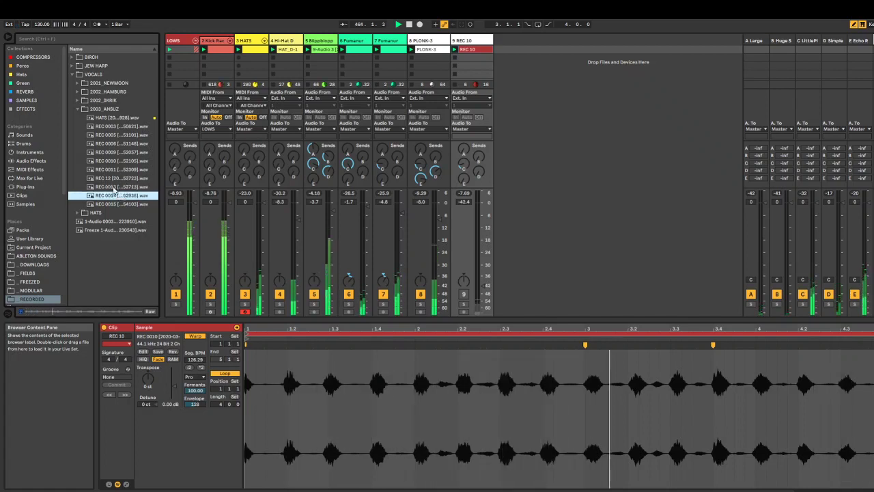
Stop playback, place the REC 0014 recording on a new audio track, and narrow the PLONK-3, REC 10 and REC 14 tracks.
key("space")
left_click_drag(114, 195, 562, 52)
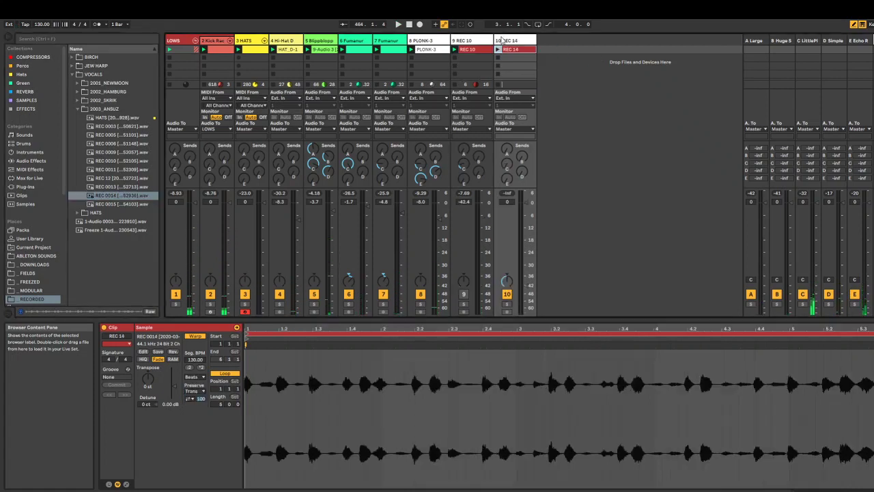
left_click(492, 39, "shift")
left_click_drag(492, 39, 441, 39)
Rename the PLONK-3 track Plonk, colour it and its clip tan, and move it directly before the Blippblopp track.
left_click(437, 41)
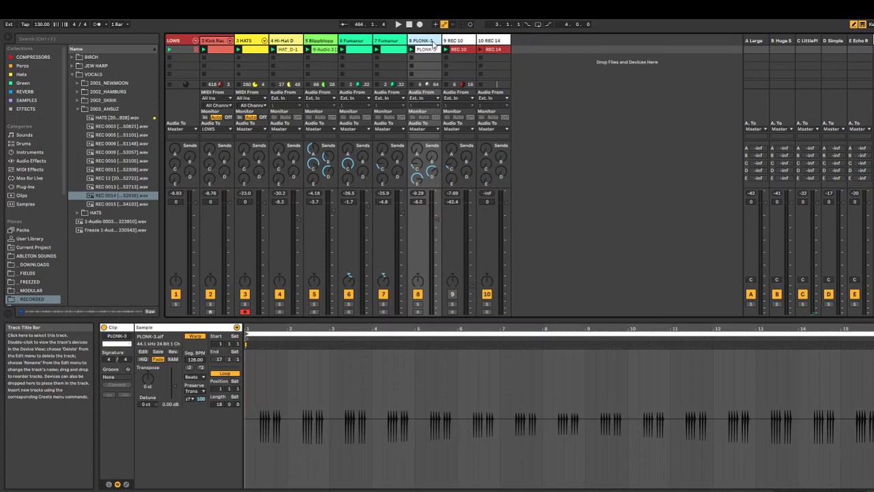
right_click(426, 41)
left_click(449, 172)
right_click(426, 42)
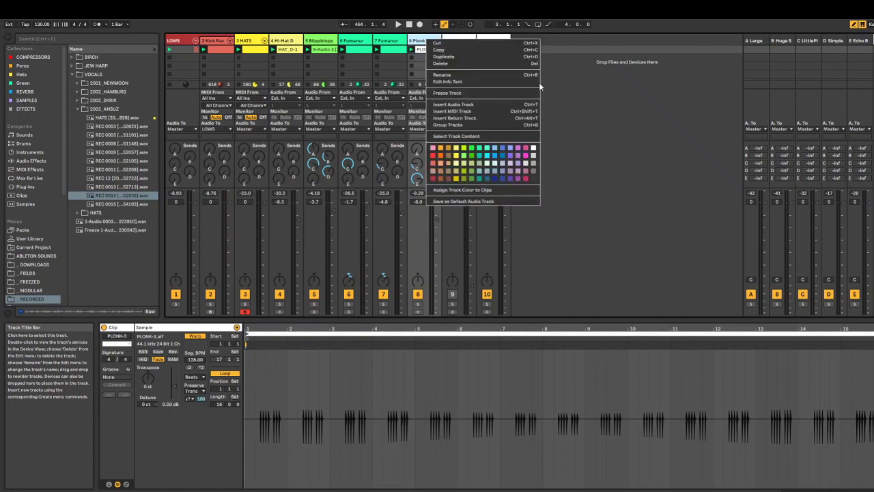
left_click(508, 181)
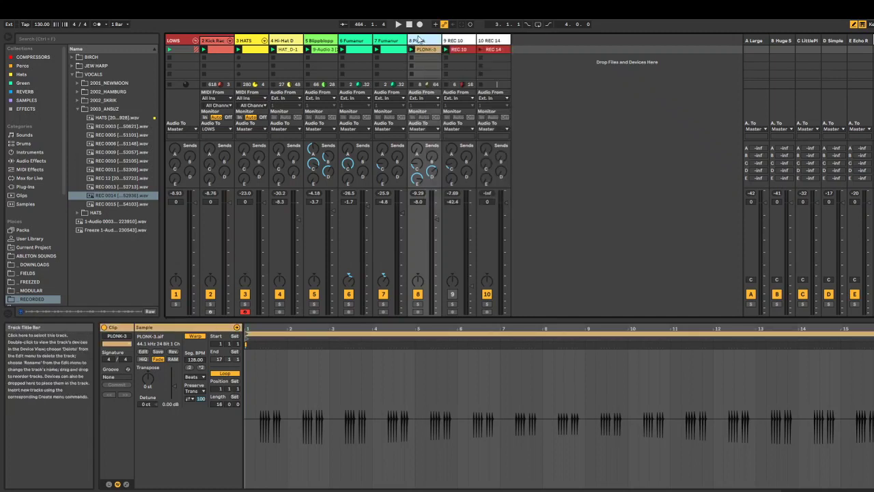
left_click_drag(279, 31, 302, 43)
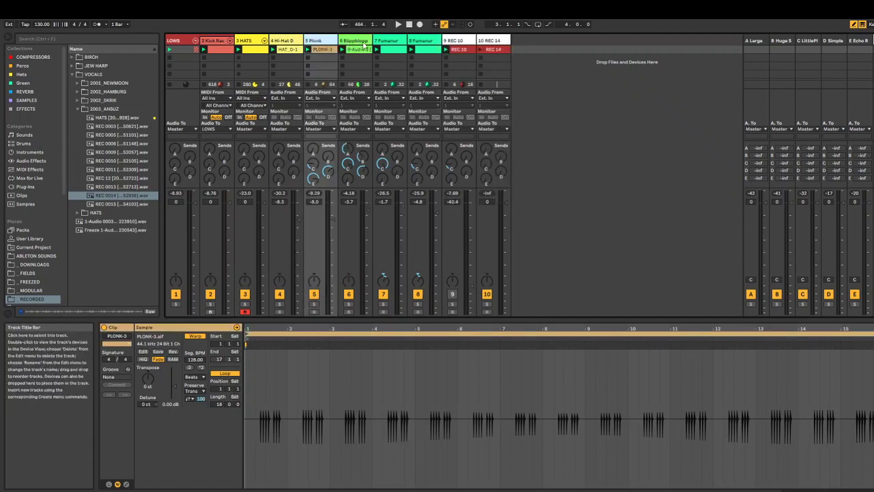
Rename the REC 10 track Ansuz and give it a mauve colour.
left_click(456, 48)
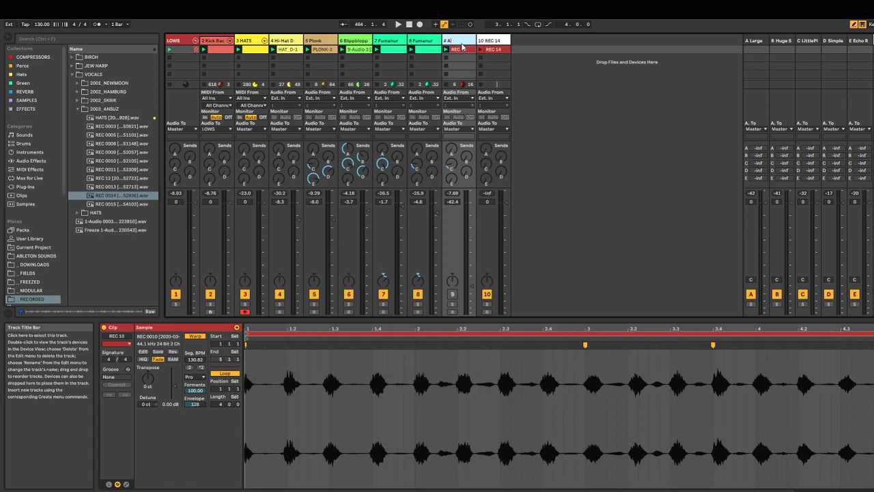
right_click(462, 46)
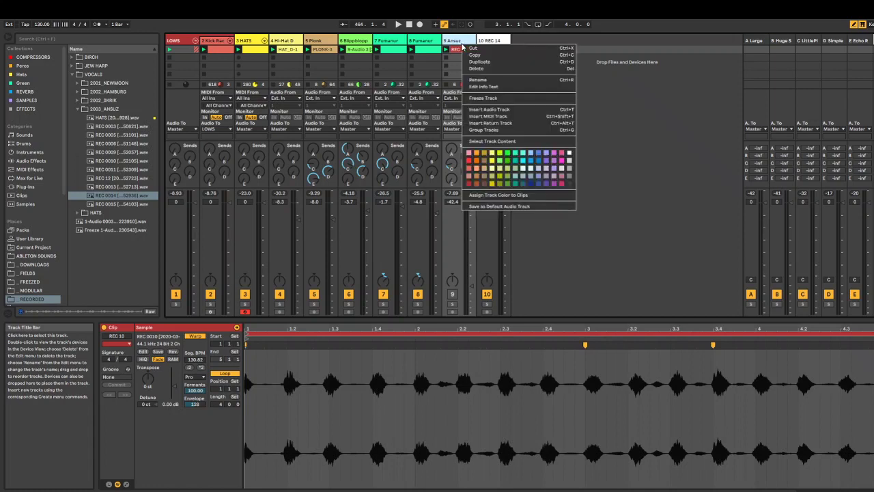
left_click(557, 178)
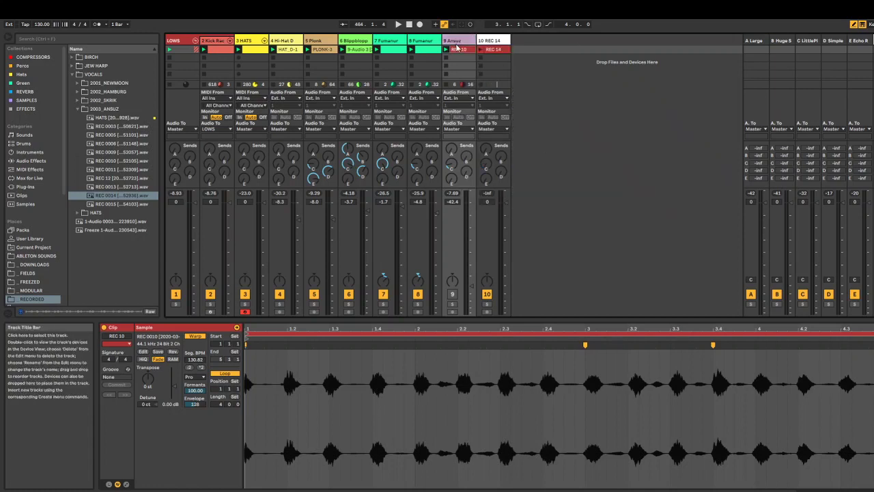
right_click(456, 46)
left_click(508, 196)
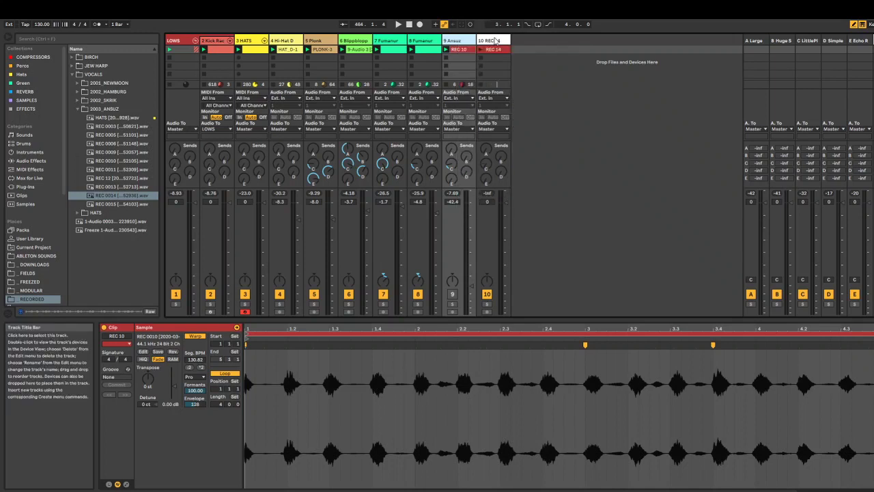
Rename the REC 14 track Ansuz with a lavender colour, and assign both Ansuz tracks' colours to their clips.
left_click(496, 41)
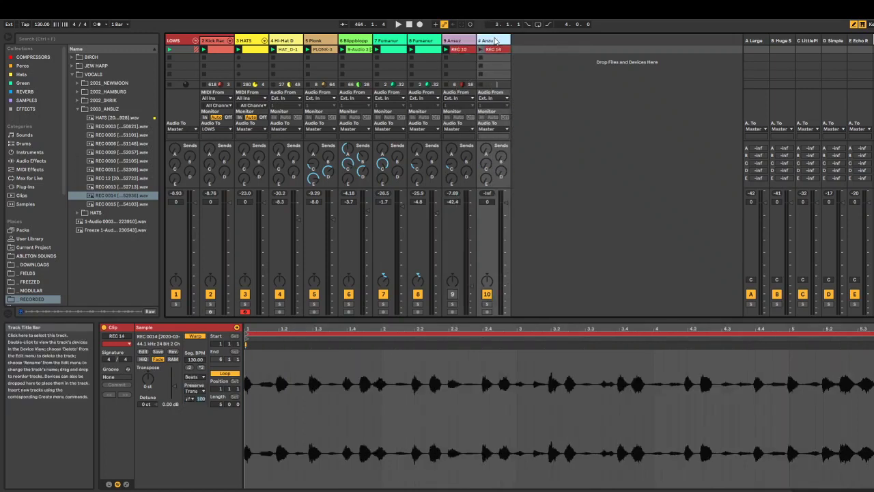
right_click(496, 41)
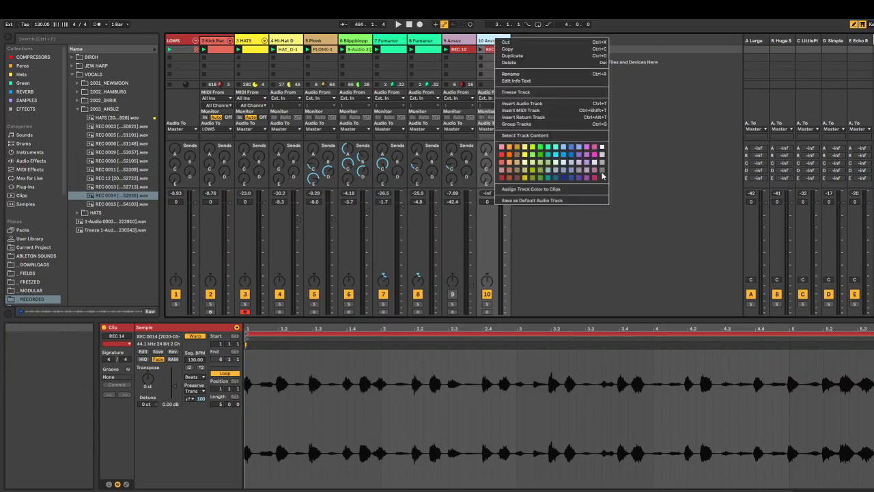
left_click(587, 163)
left_click(465, 42, "shift")
right_click(465, 42)
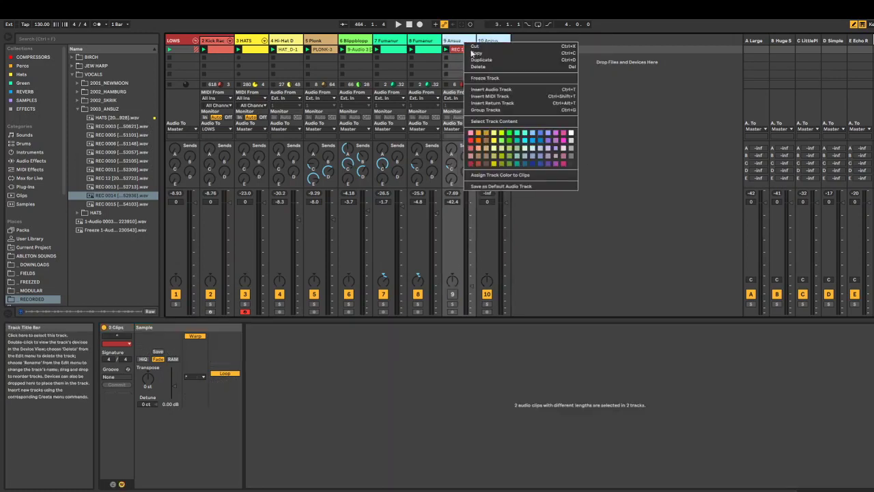
left_click(510, 164)
Play the REC 14 clip with its track volume at -17.7 dB and add warp markers near beats 1.3, 4.2 and 5.
left_click(490, 51)
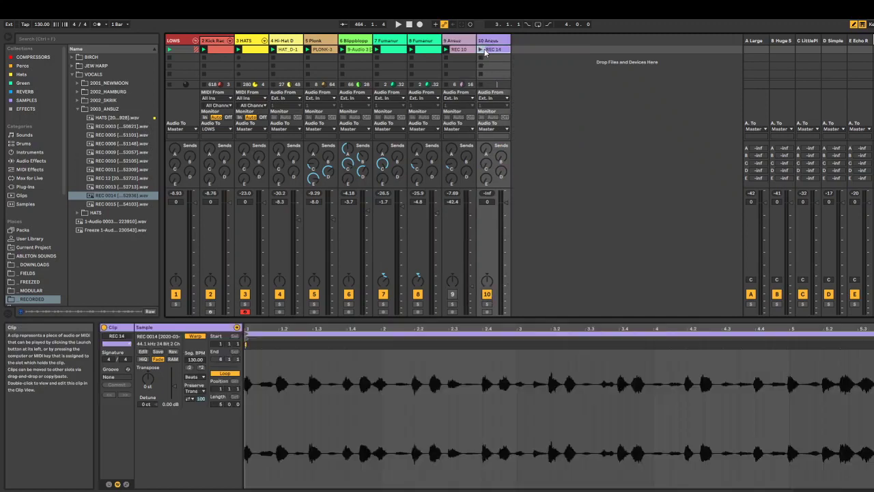
left_click_drag(506, 203, 505, 239)
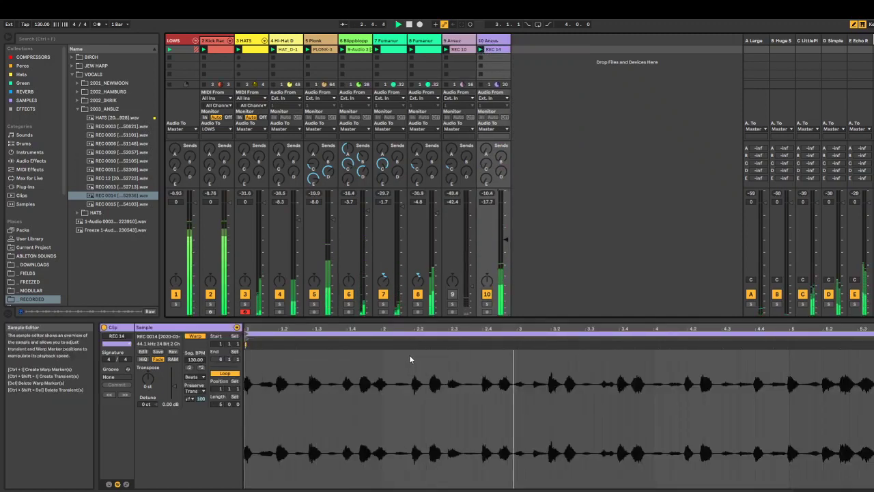
double_click(313, 345)
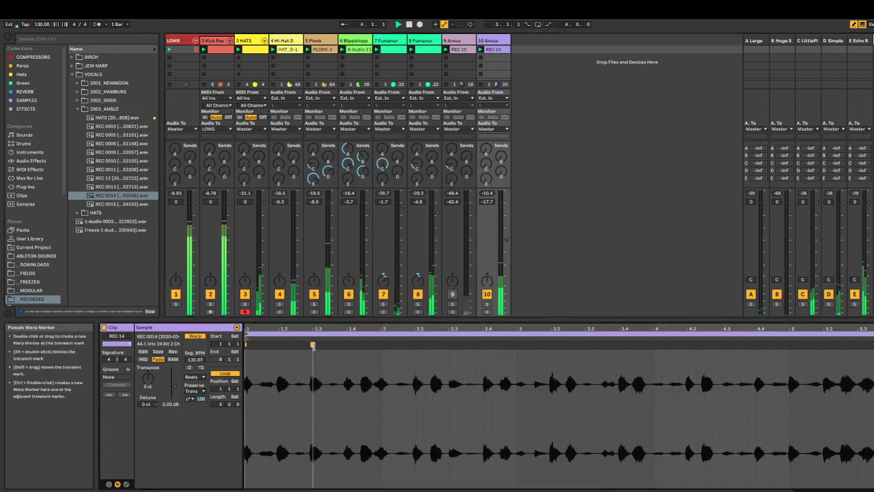
double_click(686, 348)
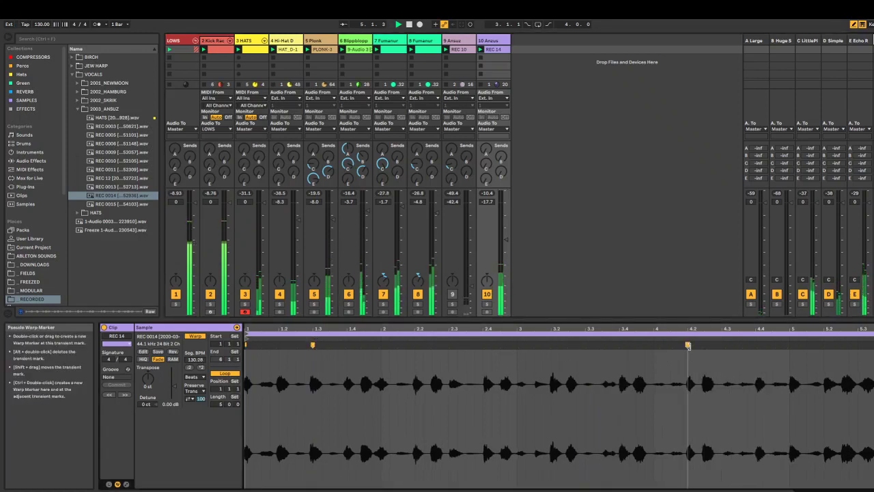
double_click(790, 346)
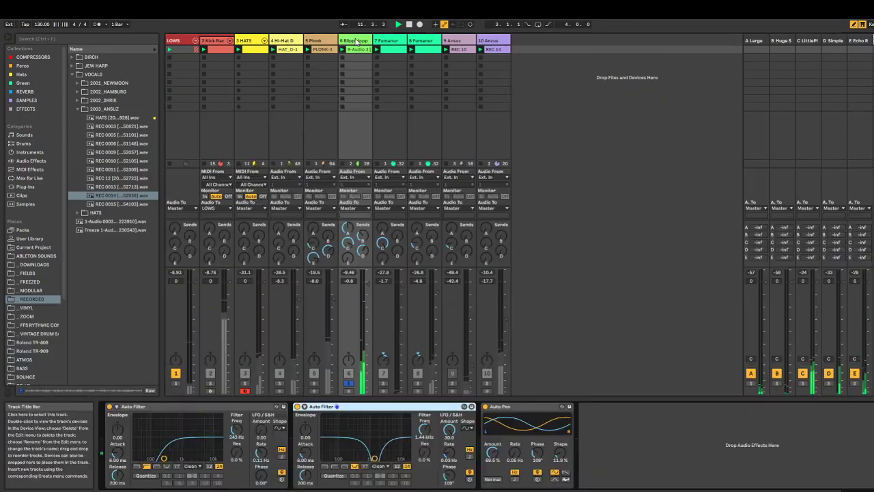
Solo the first Fumanur track alongside Blippblopp and add an EQ Eight to it with a low shelf at -5.08 dB.
left_click(353, 305)
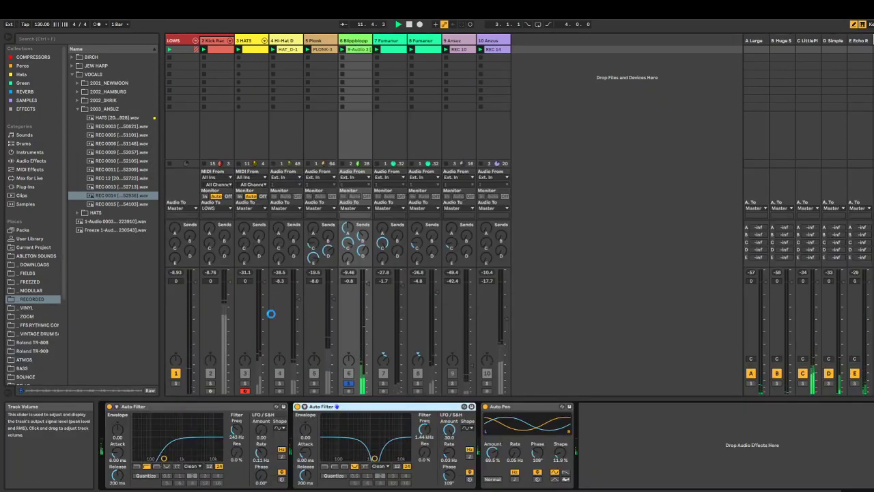
left_click(383, 384, "ctrl")
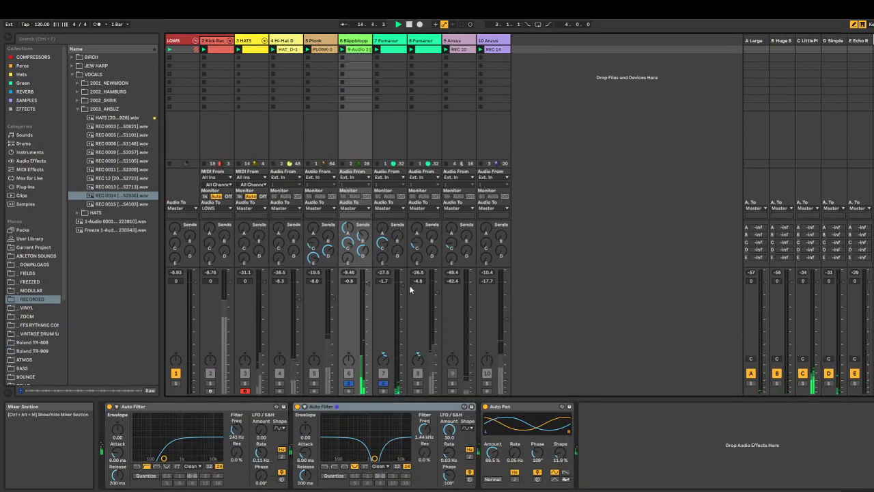
left_click(391, 41)
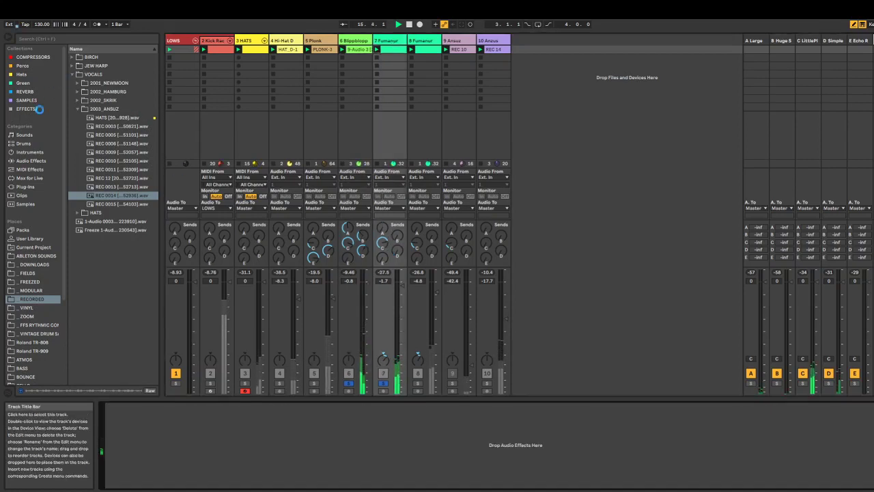
left_click(31, 160)
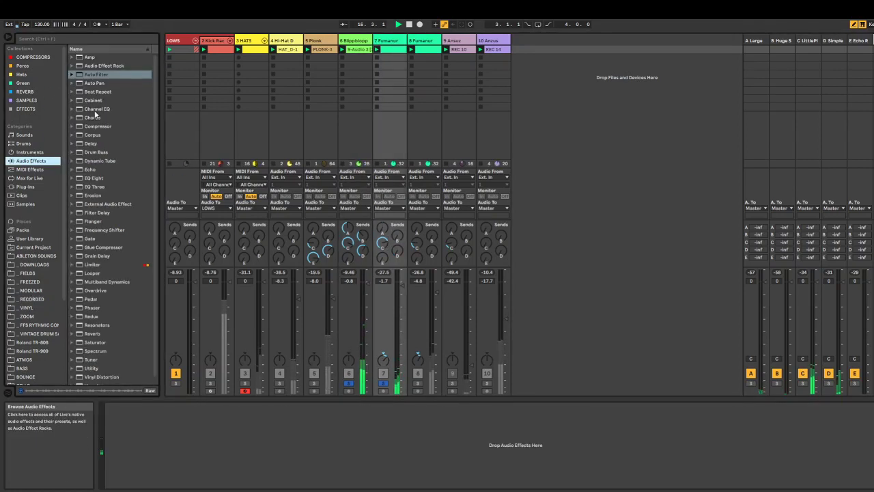
double_click(108, 178)
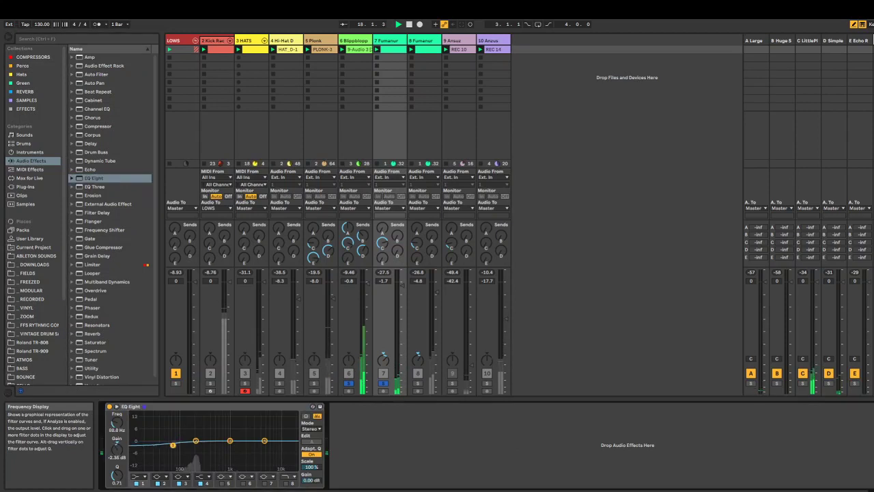
left_click_drag(172, 444, 178, 449)
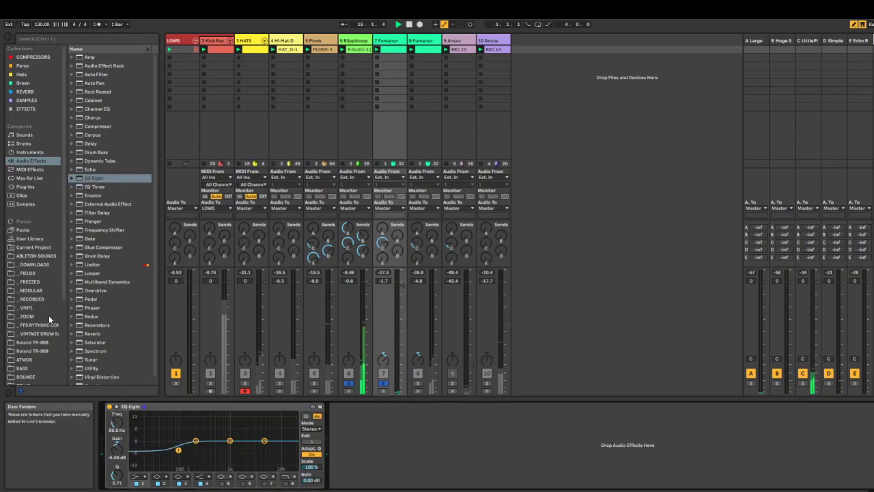
Add a Saturator with 6.29 dB drive to the first Fumanur track and set its EQ Eight low shelf to 170 Hz and -4.34 dB.
double_click(119, 342)
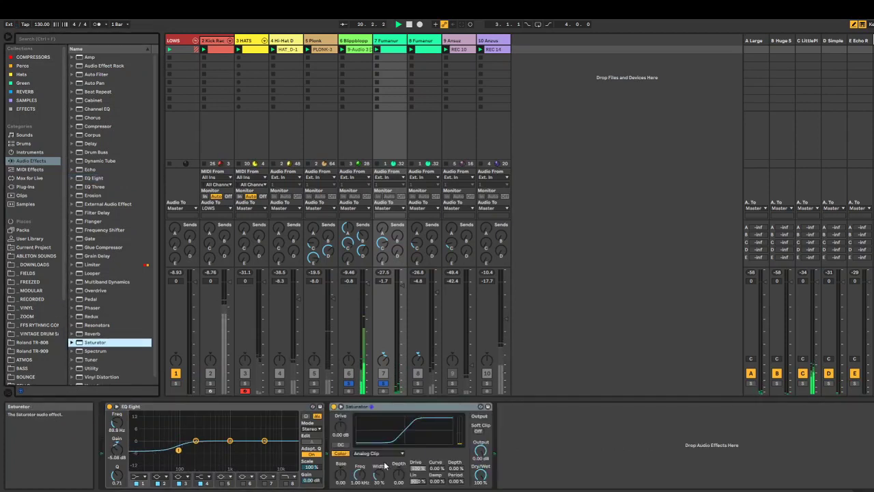
left_click_drag(343, 433, 344, 423)
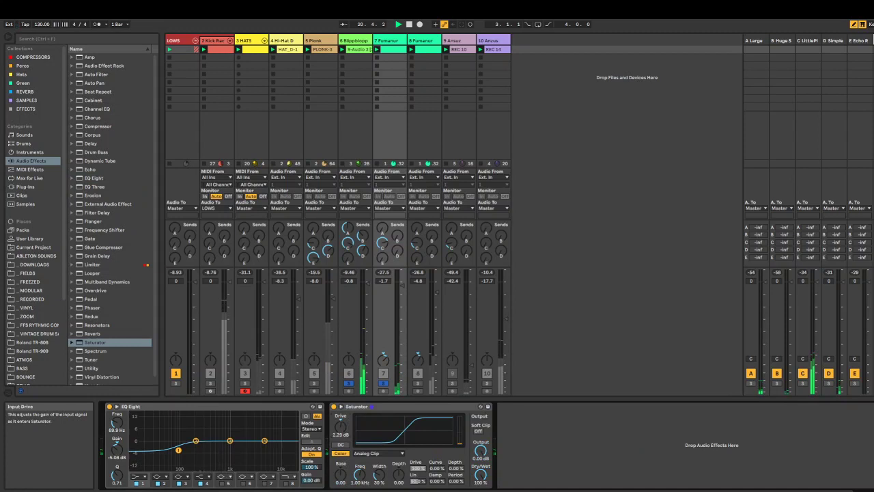
mouse_move(179, 449)
left_mouse_down()
mouse_move(200, 456)
mouse_move(192, 449)
left_mouse_up()
left_click(384, 383)
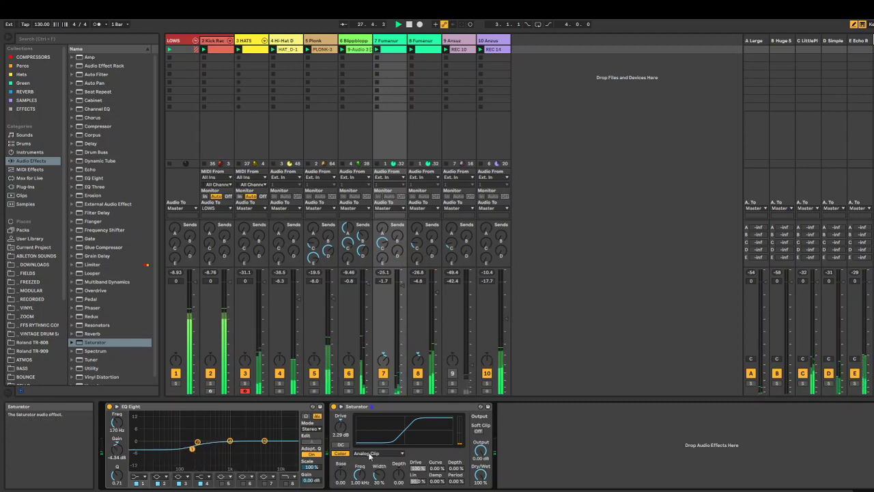
left_click_drag(340, 426, 340, 414)
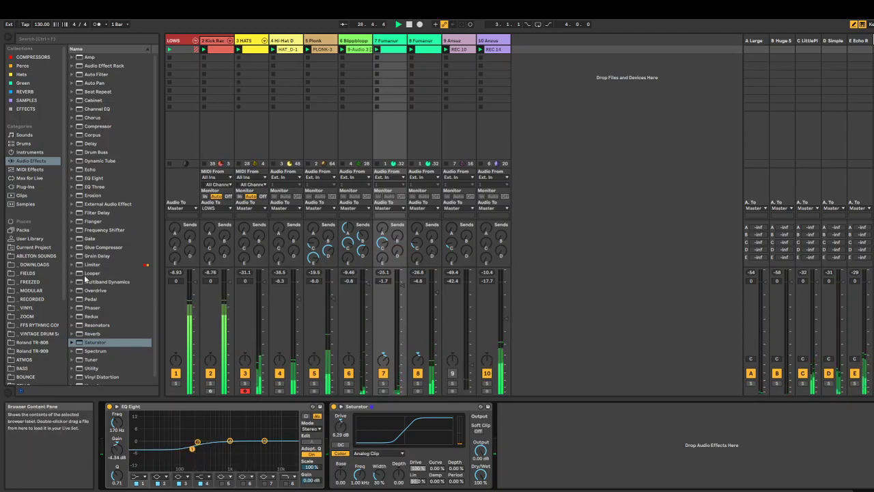
Add a Glue Compressor after the first Fumanur track's Saturator, lower its threshold and set 3.65 dB of makeup gain.
left_click_drag(102, 247, 525, 440)
left_click_drag(549, 467, 549, 480)
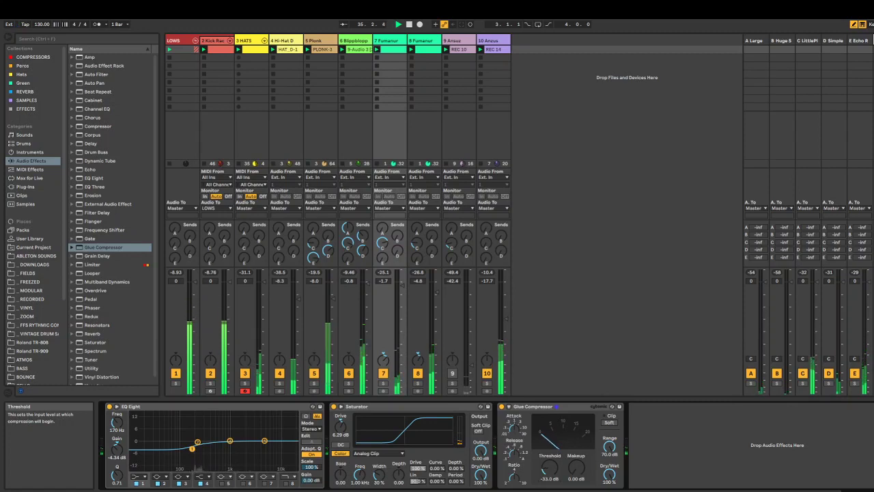
left_click(381, 384)
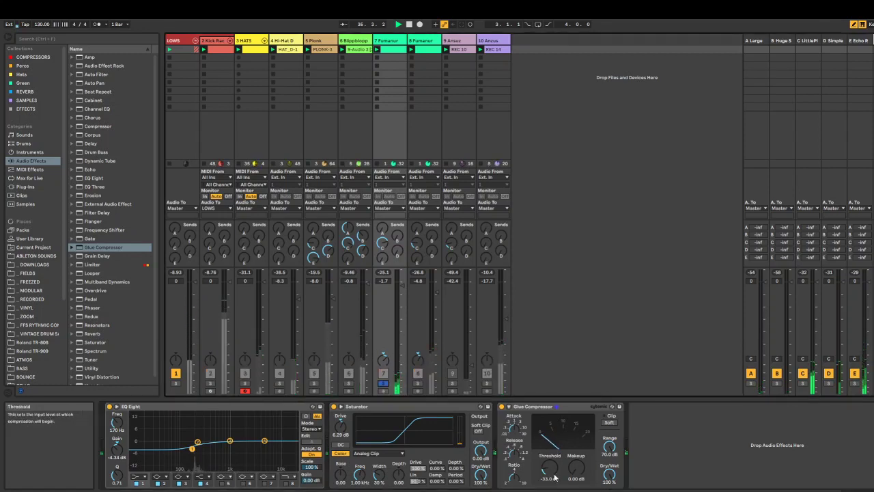
left_click(384, 384)
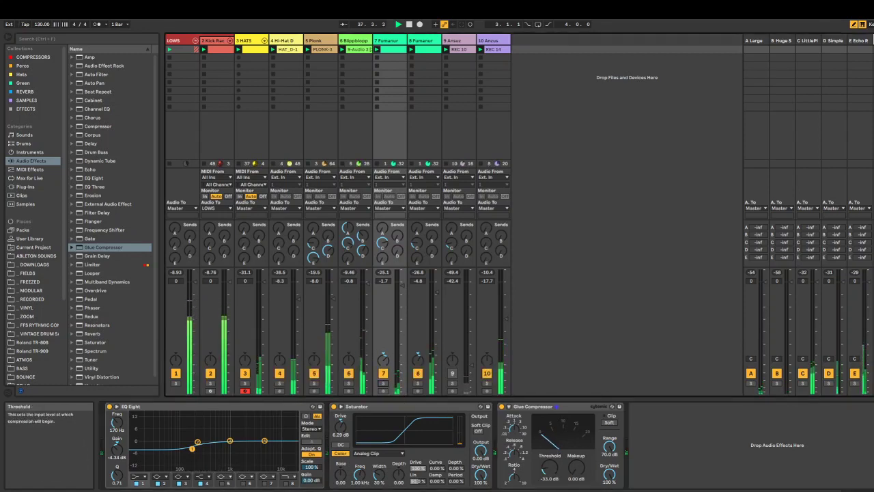
left_click_drag(550, 469, 549, 458)
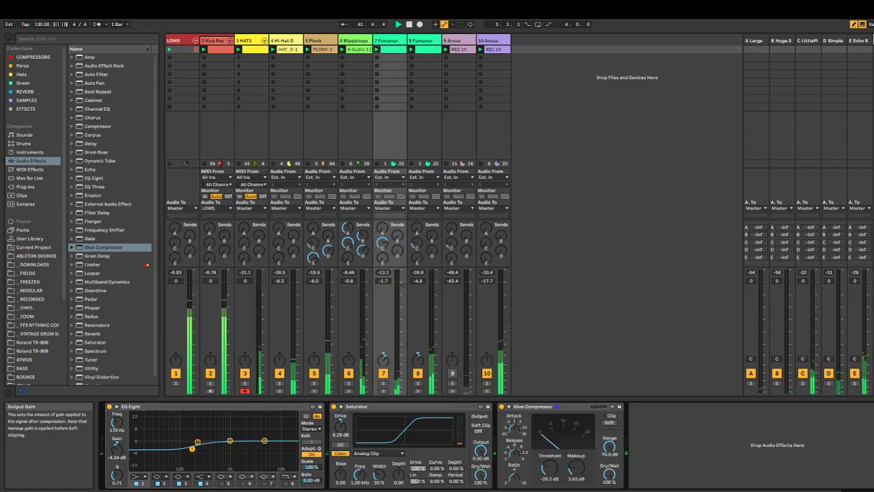
left_click_drag(558, 479, 558, 478)
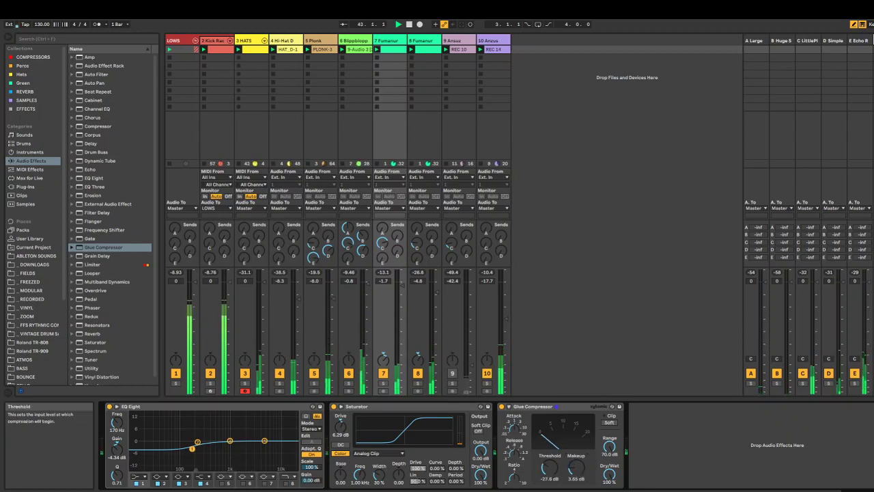
Copy the Glue Compressor onto the end of the Blippblopp chain, set its threshold to -27.0 dB and raise its makeup gain.
left_click(536, 407)
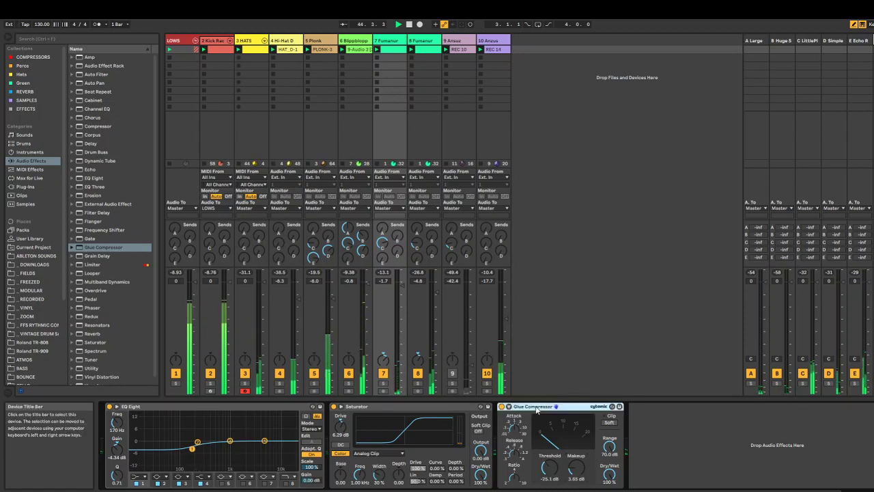
left_click(435, 44)
left_click(355, 43)
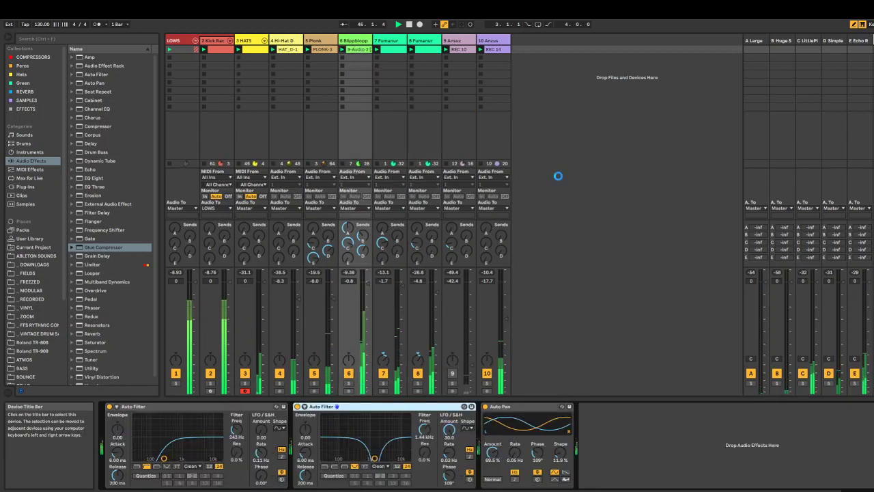
left_click_drag(629, 467, 659, 468)
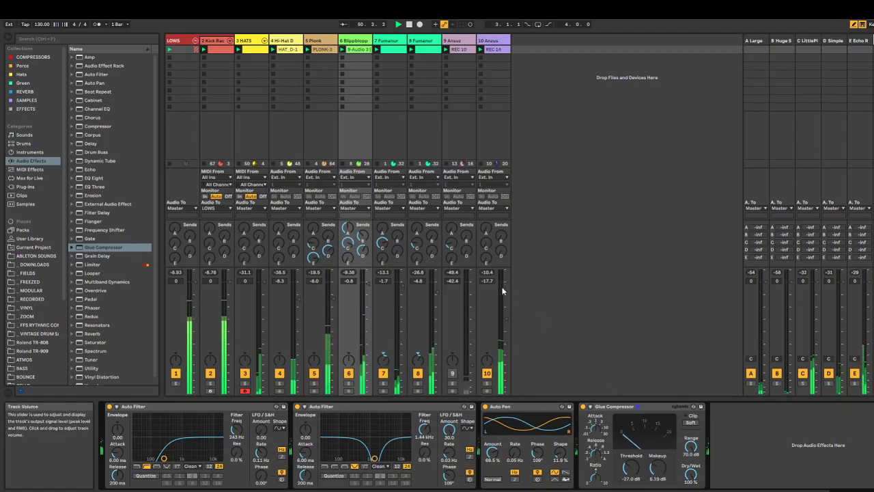
Make the REC 14 clip's Beats warping preserve 1/16 with transient looping off and envelope 0, and set its track volume to -9.0 dB.
double_click(495, 51)
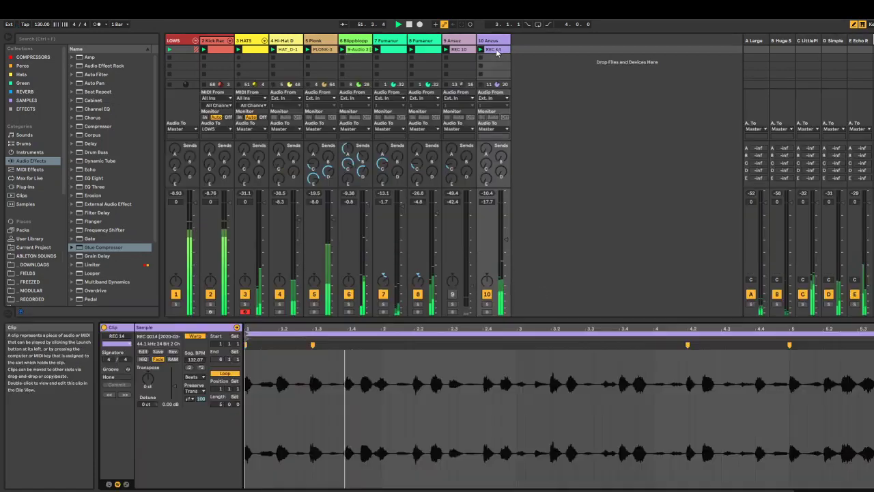
left_click(194, 390)
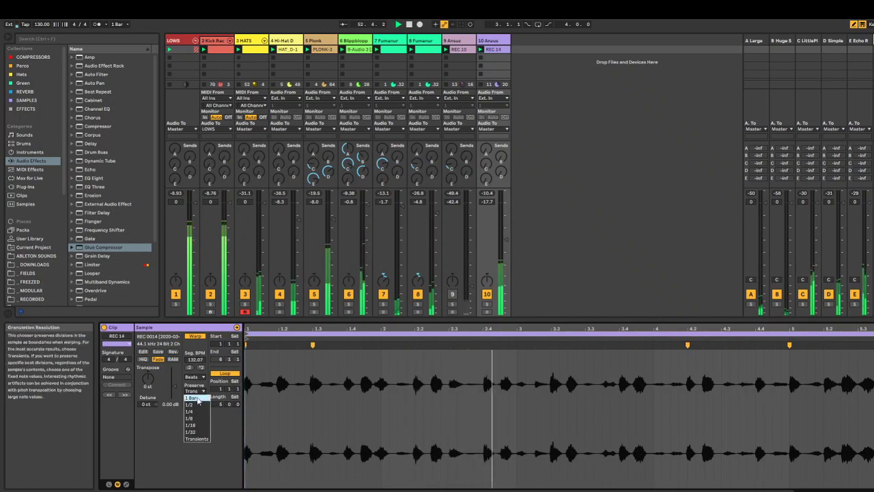
left_click(191, 424)
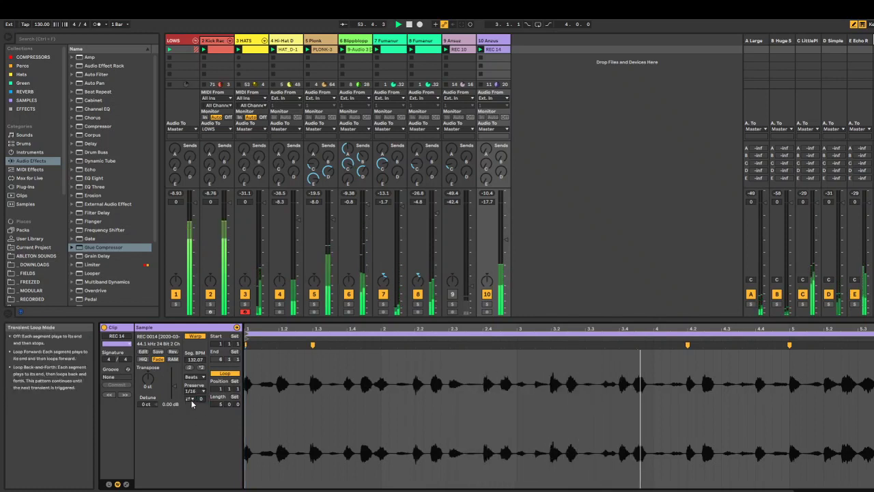
left_click(191, 398)
left_click(191, 403)
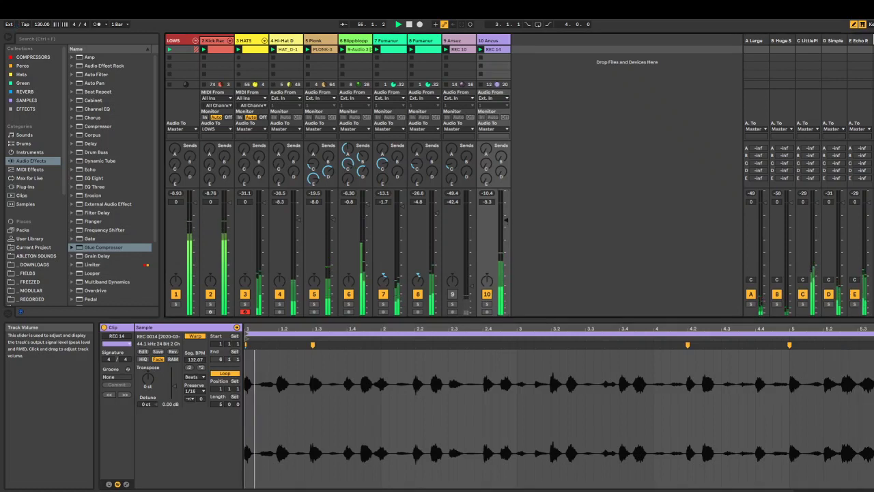
left_click_drag(505, 217, 507, 226)
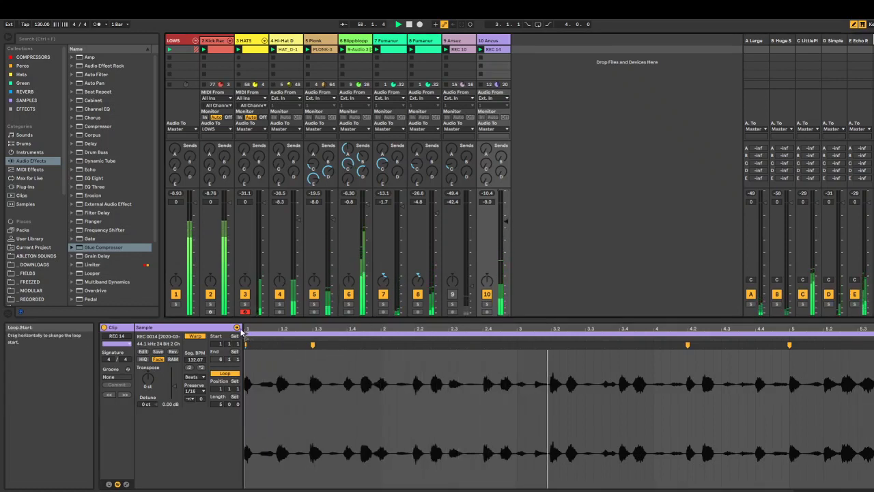
Solo the second Ansuz track and move the REC 14 clip's start marker to 1.1.3.
left_click_drag(255, 329, 255, 340)
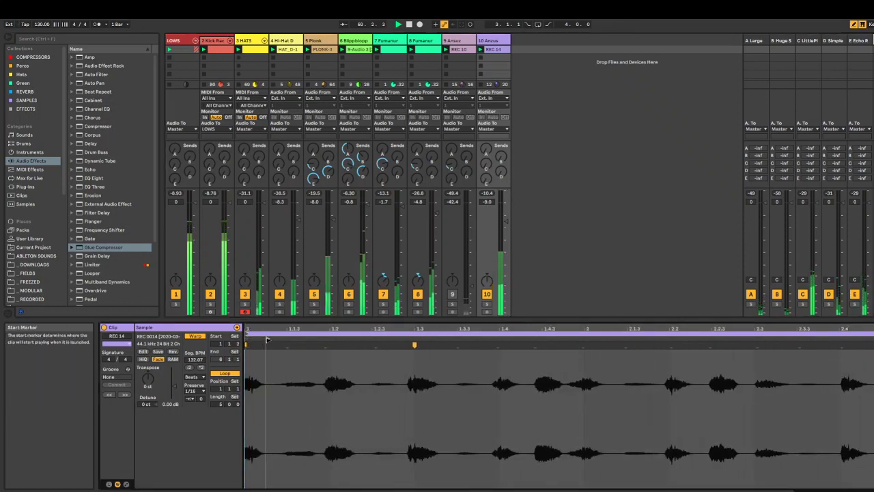
left_click(486, 303)
left_click_drag(271, 338, 288, 338)
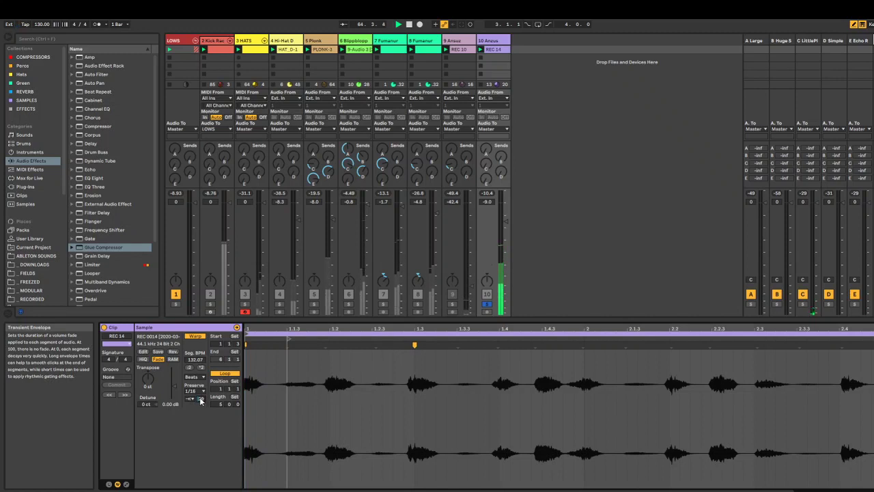
Transpose REC 14 by -5 st with transient envelope 29, lower its track volume to -19.3 dB, unsolo the track and deactivate it.
left_click_drag(505, 221, 505, 238)
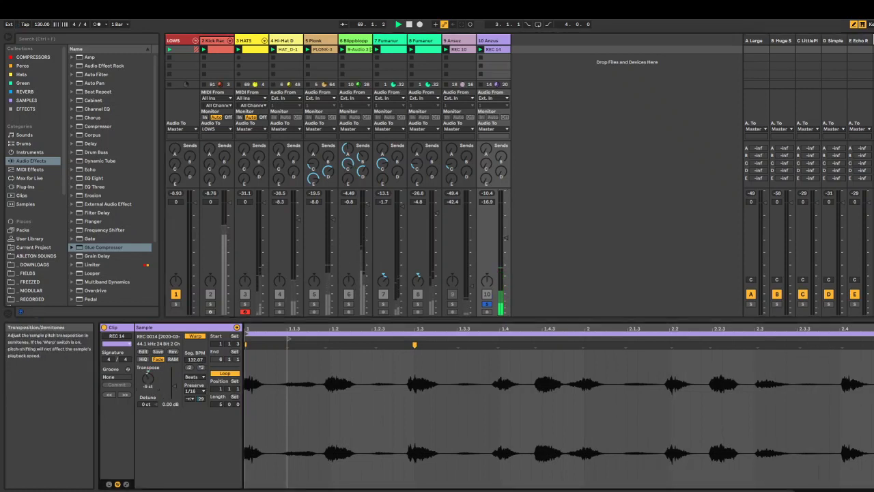
left_click(487, 303)
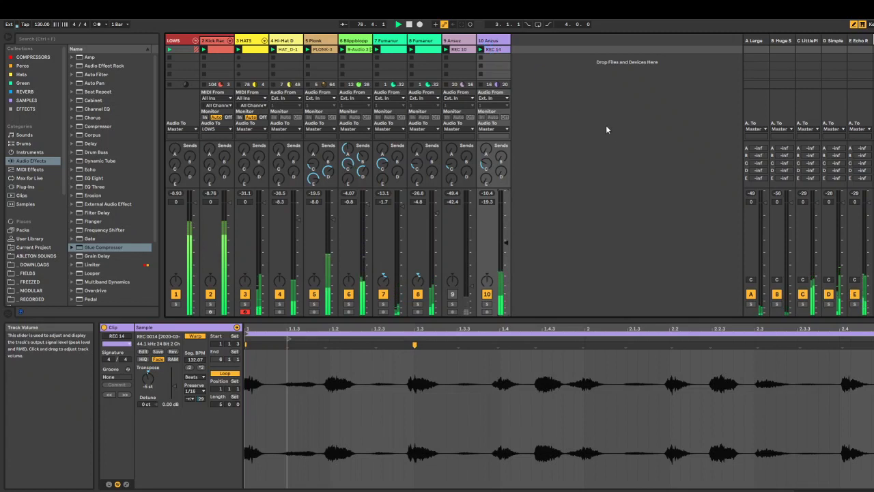
left_click(487, 294)
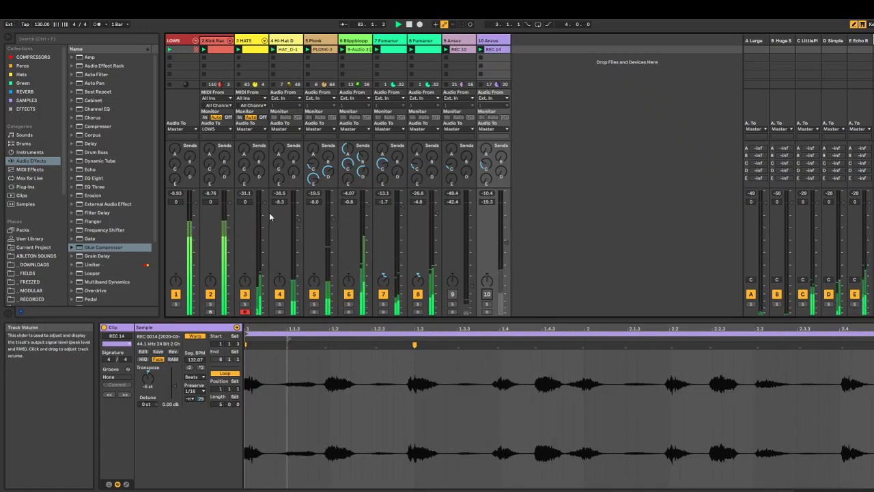
Solo the HATS track and add a Glue Compressor at the end of its device chain with 10.0 dB of makeup gain.
left_click(253, 42)
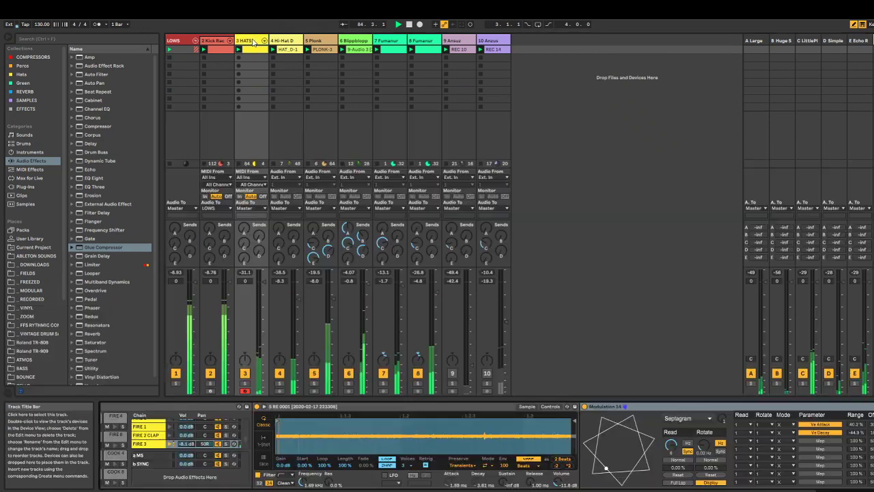
double_click(253, 41)
scroll(679, 453, "right", 2)
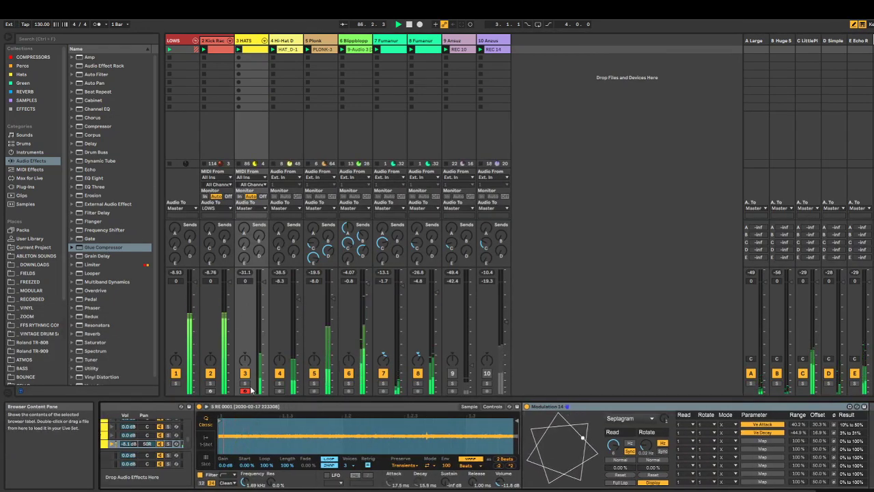
key("s")
scroll(100, 346, "down", 1)
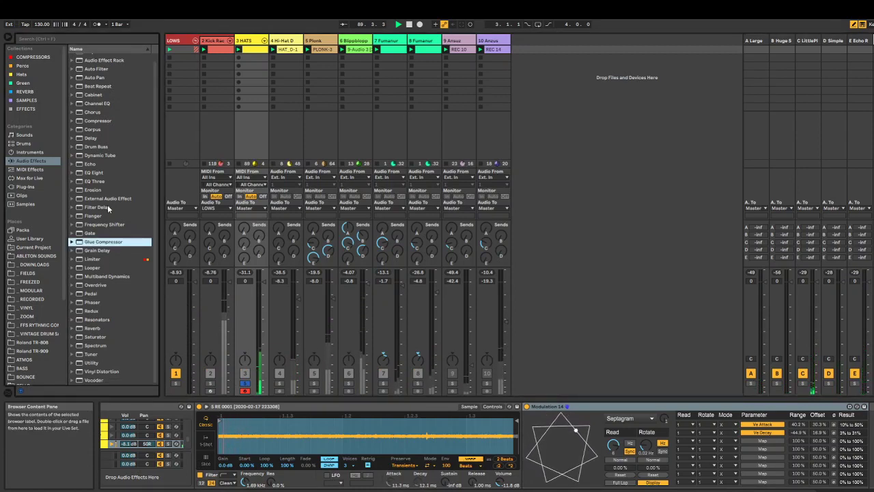
scroll(107, 205, "up", 1)
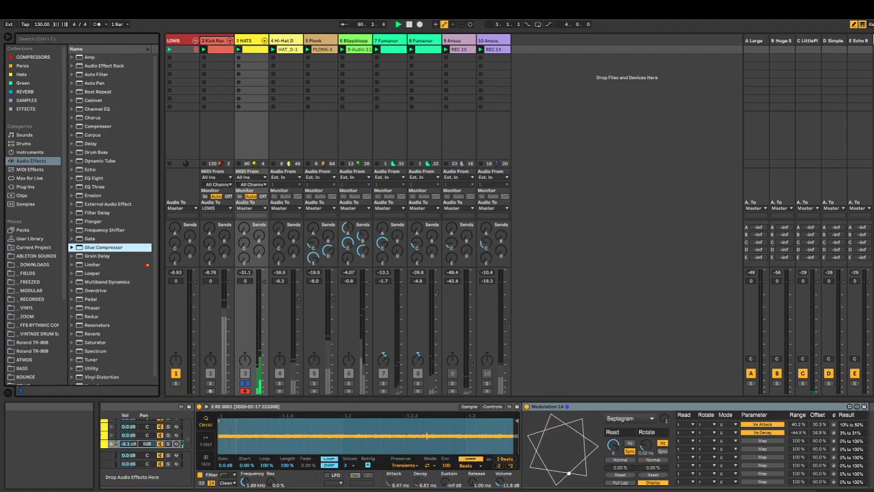
double_click(113, 245)
left_click(872, 467)
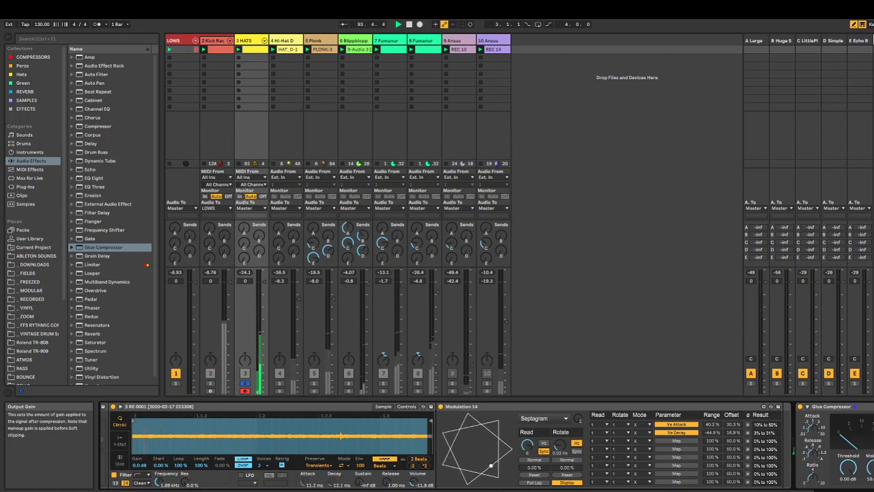
Unsolo HATS and add an EQ Eight after its Glue Compressor with a high shelf at 11.6 kHz and -4.34 dB.
left_click(245, 384)
left_click(245, 384)
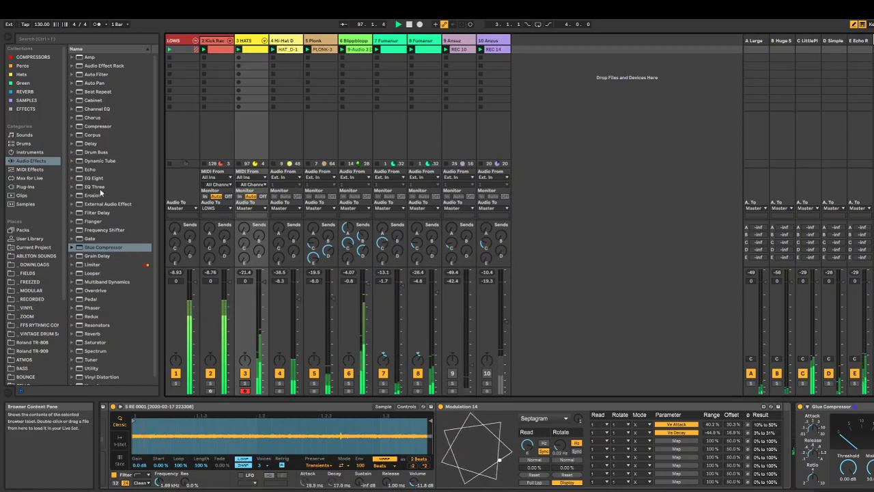
left_click_drag(96, 178, 872, 447)
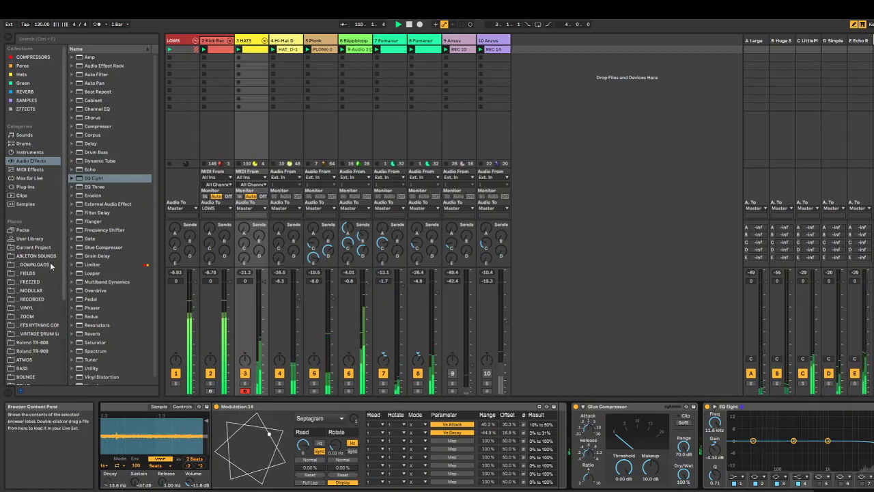
Open the 9-Audio 4 (SAMPLES) folder inside REC-1 of the _MODULAR library and stop playback.
scroll(47, 266, "down", 2)
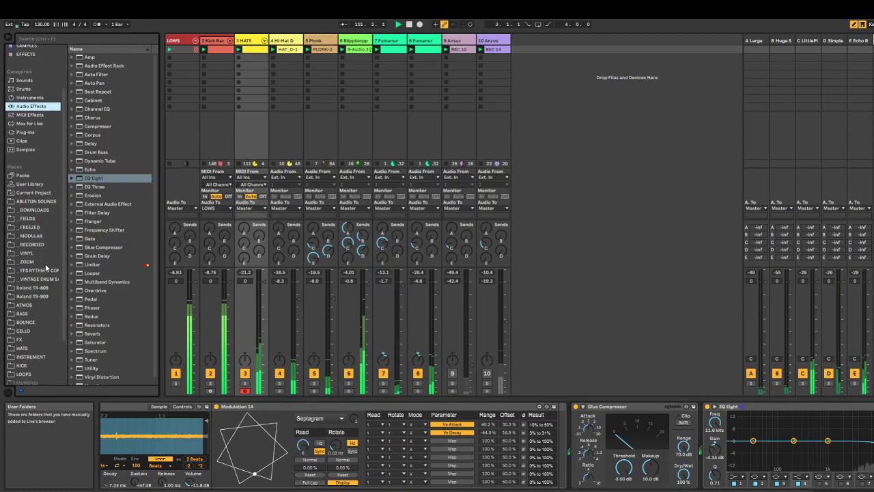
scroll(45, 263, "down", 2)
scroll(24, 175, "up", 1)
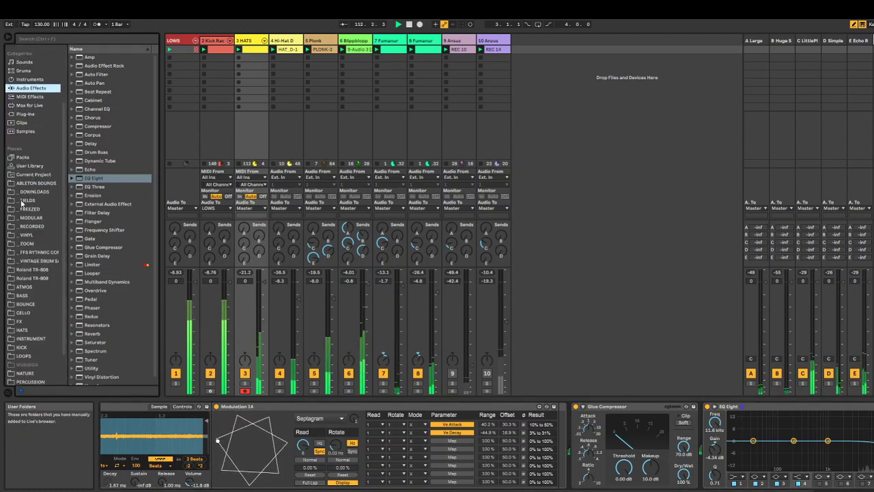
left_click(30, 219)
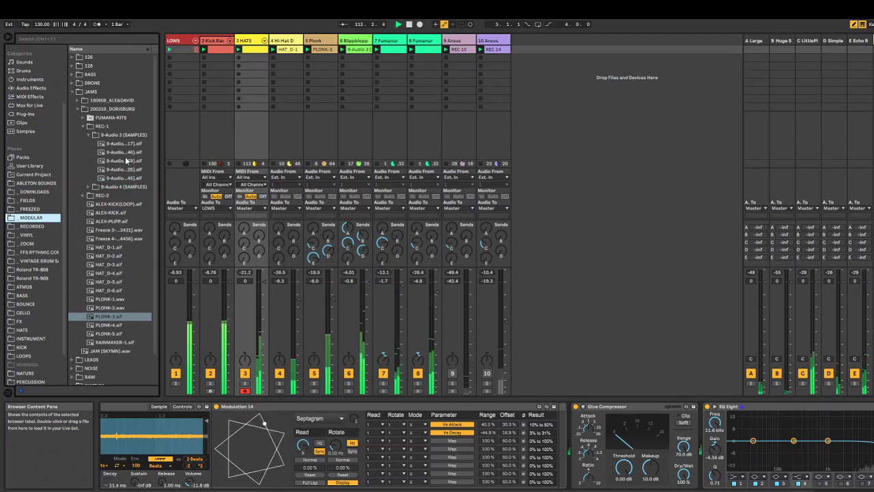
left_click(92, 186)
key("space")
Audition the REC recordings in the 9-Audio 4 folder and place REC 16 on a new audio track.
left_click(119, 161)
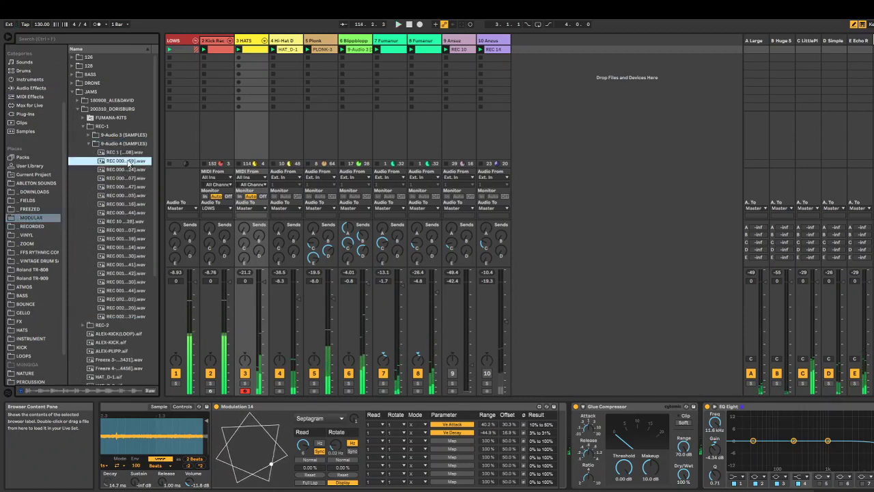
left_click(128, 171)
left_click(127, 179)
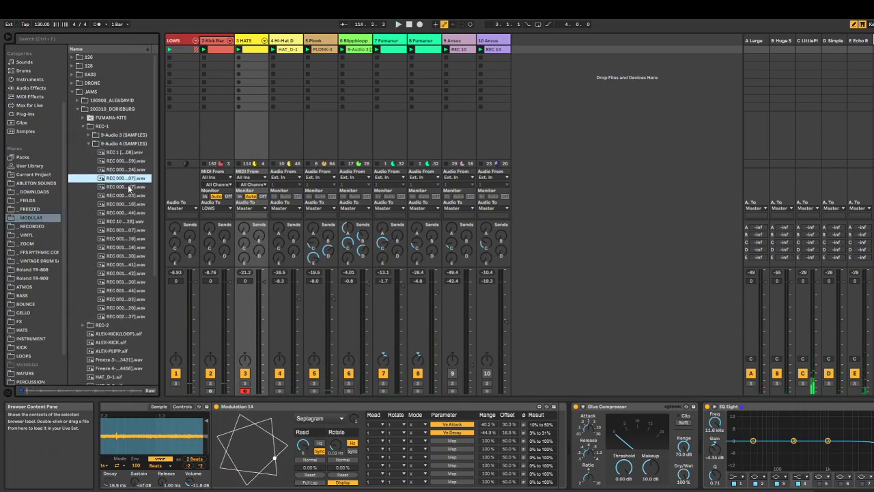
key("Down")
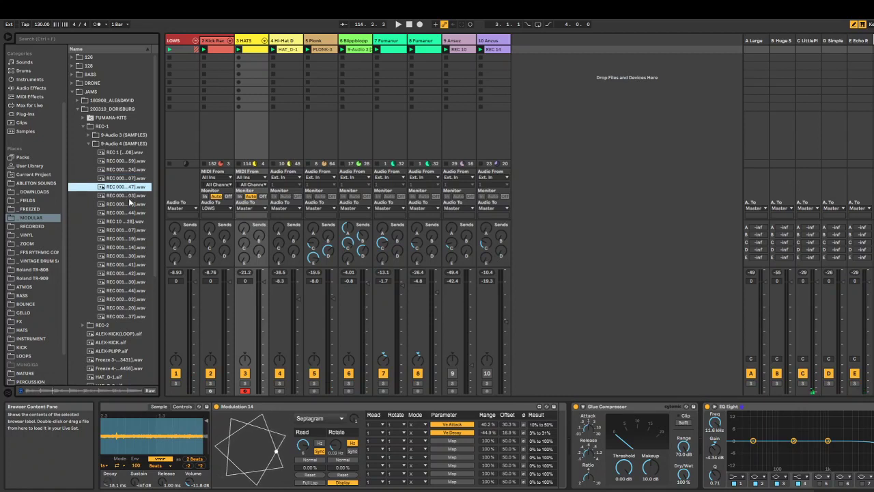
key("Down")
key("Down")
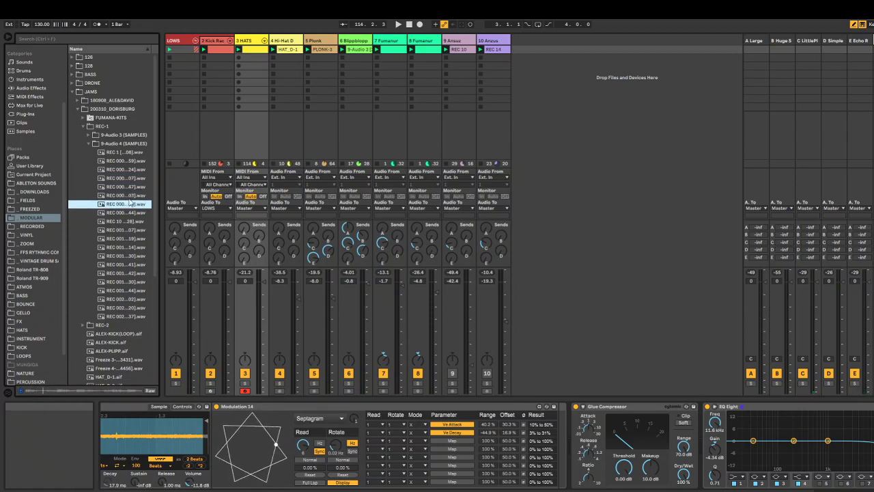
key("Down")
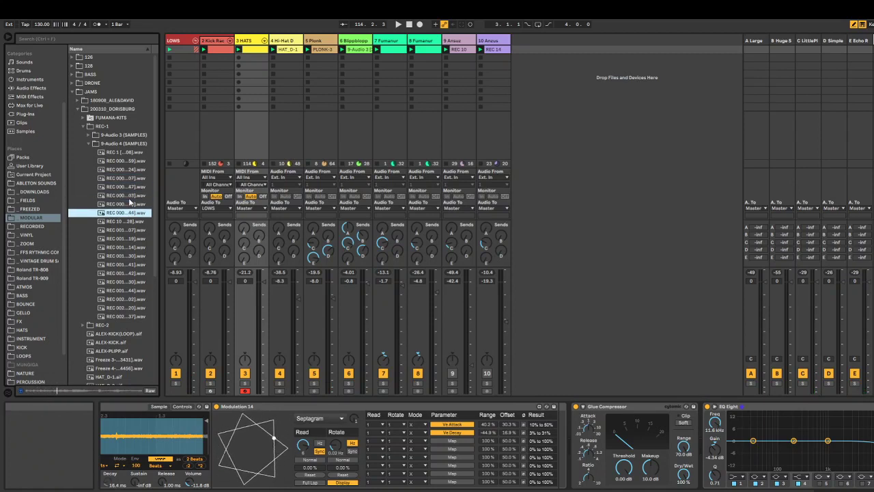
key("Down")
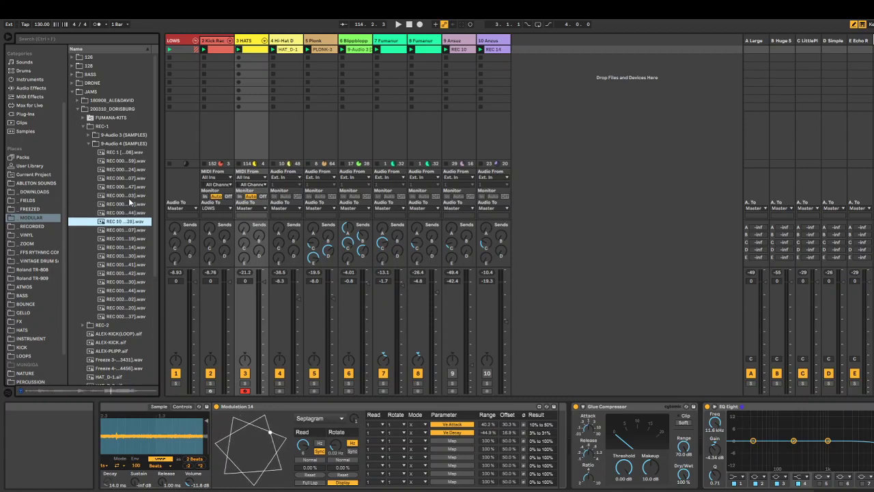
key("Down")
key("Down")
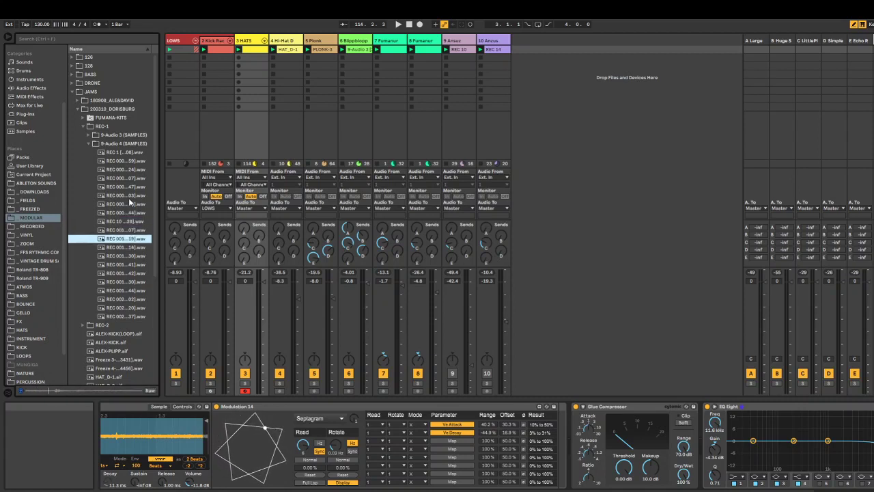
key("Down")
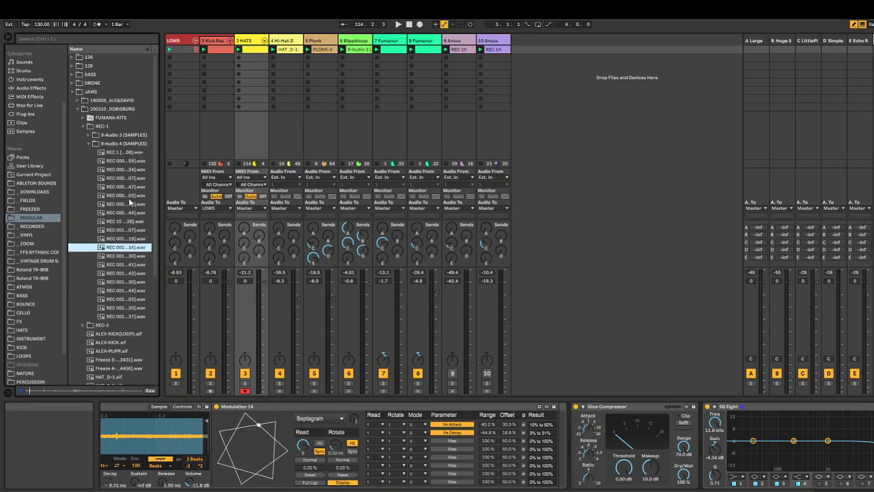
key("Down")
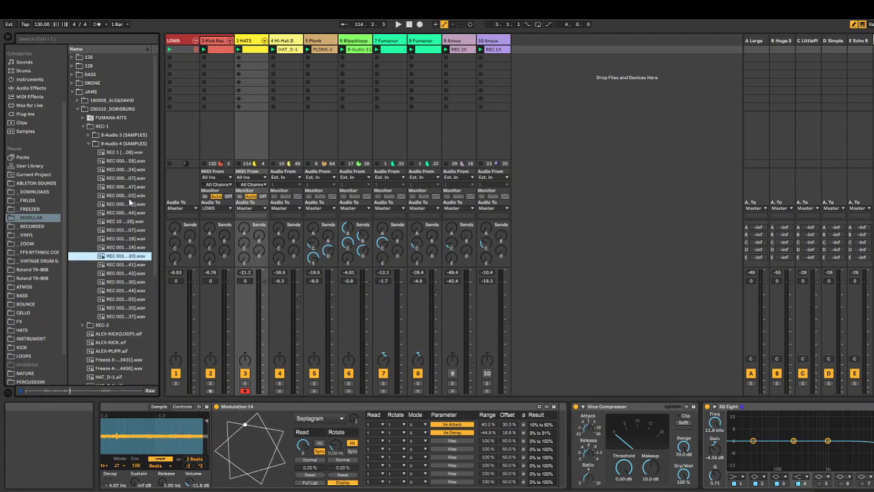
key("Down")
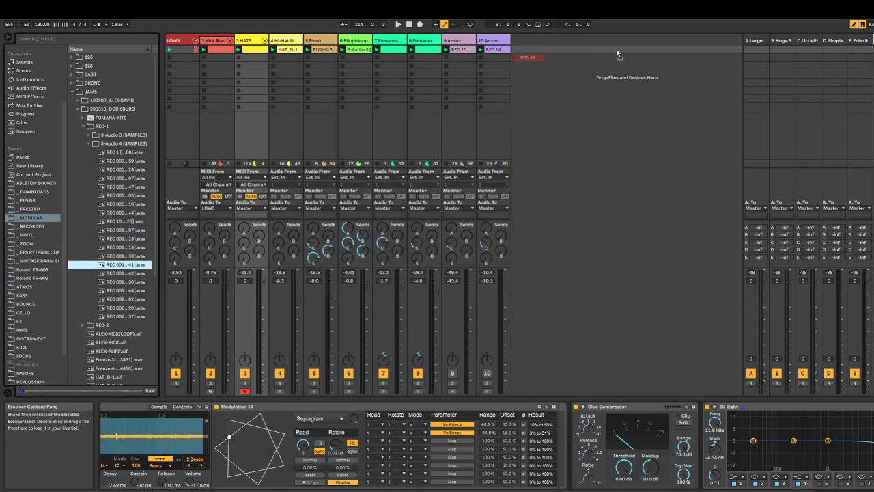
left_click_drag(527, 49, 529, 50)
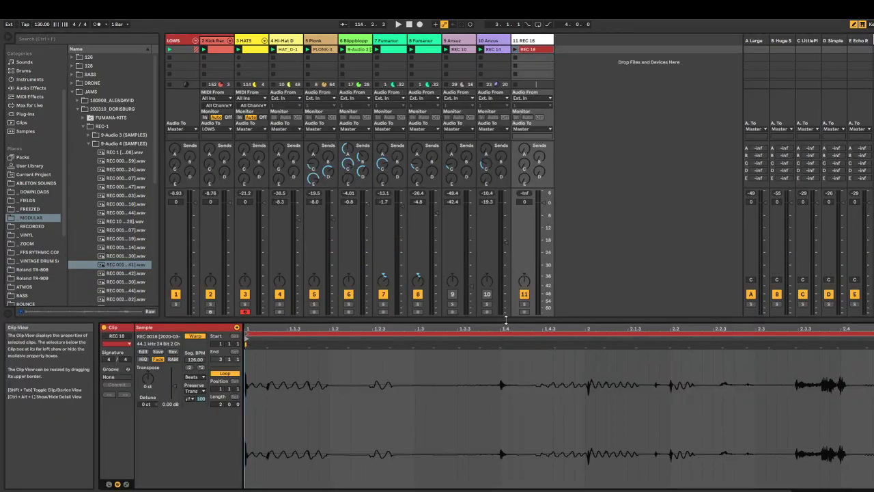
Enlarge the clip view and set warp markers on REC 16's hits at 1.4, 2, 2.2, 2.3.3, 2.3.4 and 2.4.
left_click_drag(504, 318, 351, 285)
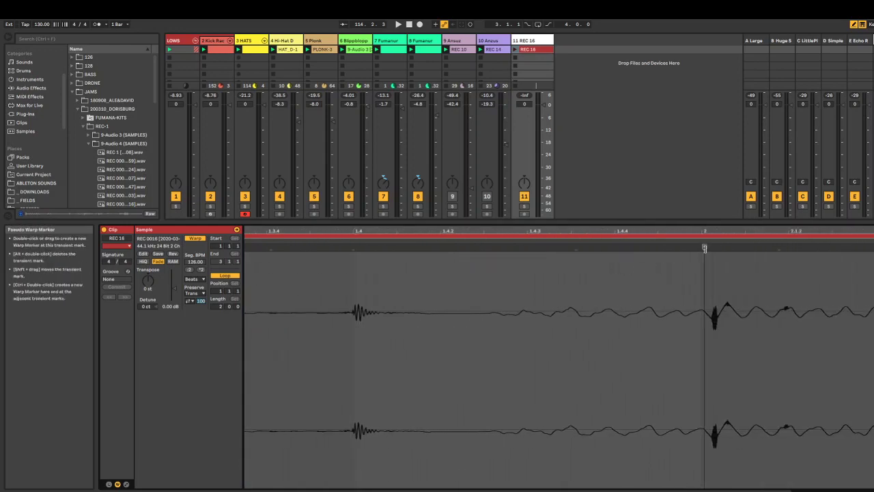
left_click_drag(704, 248, 701, 248)
left_click_drag(351, 246, 384, 188)
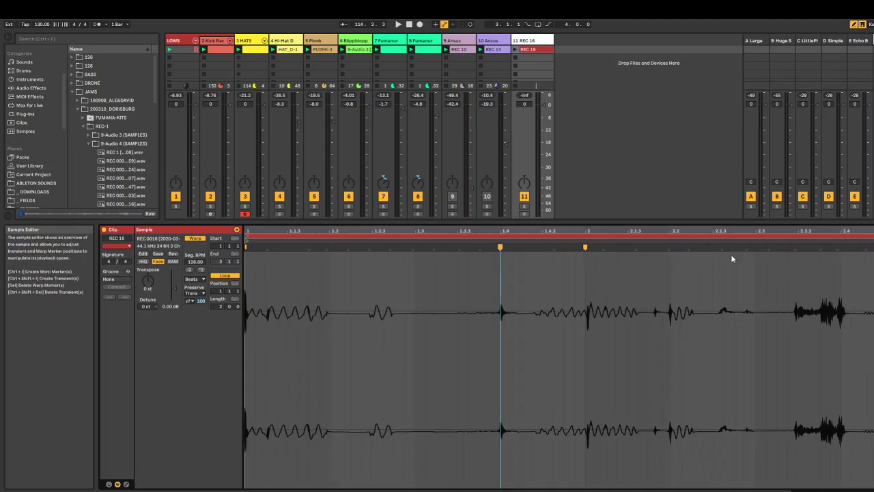
double_click(673, 247)
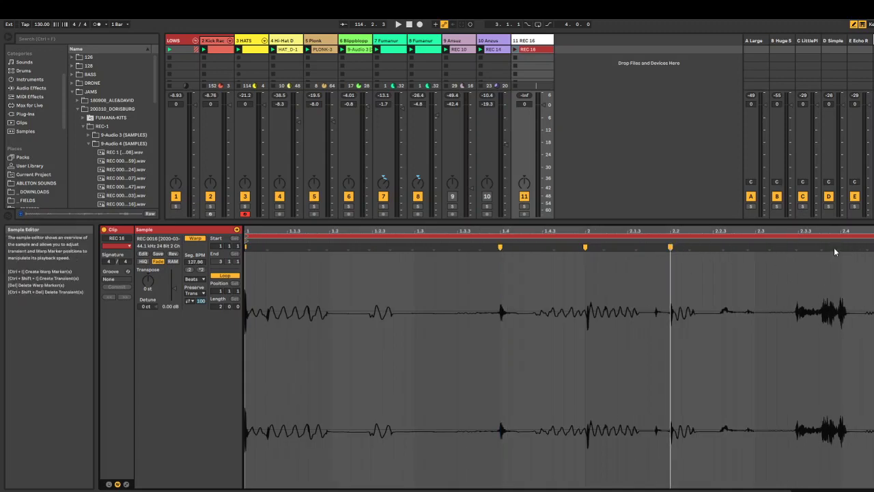
double_click(797, 246)
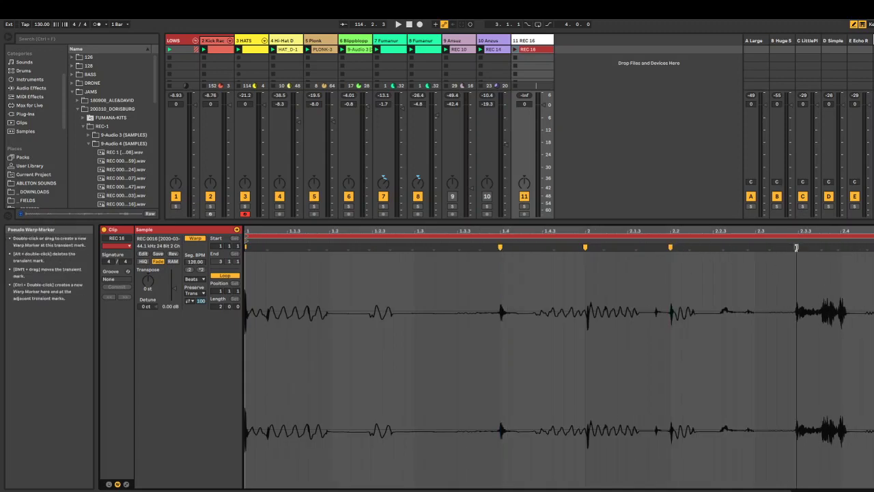
double_click(842, 248)
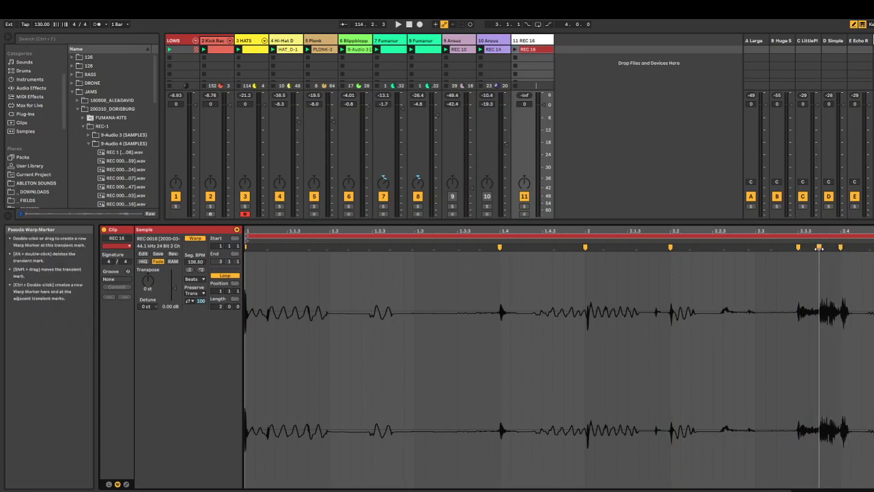
Play the set with the REC 16 clip launched, lower its track volume to -6.0 dB and solo it.
key("space")
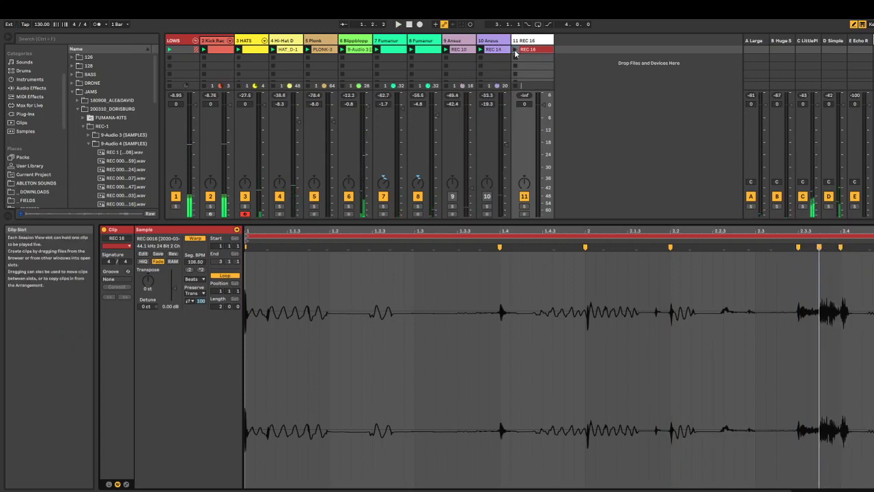
left_click(515, 50)
mouse_move(543, 105)
left_mouse_down()
mouse_move(544, 125)
mouse_move(543, 118)
left_mouse_up()
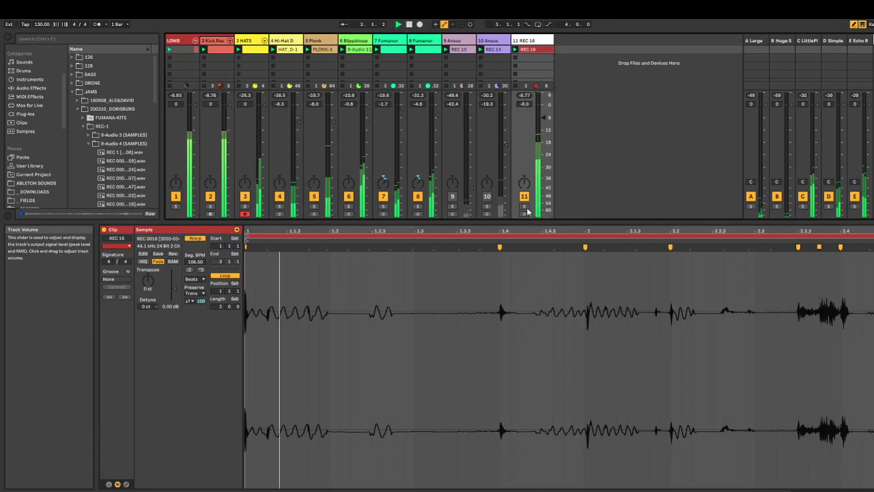
left_click(527, 208)
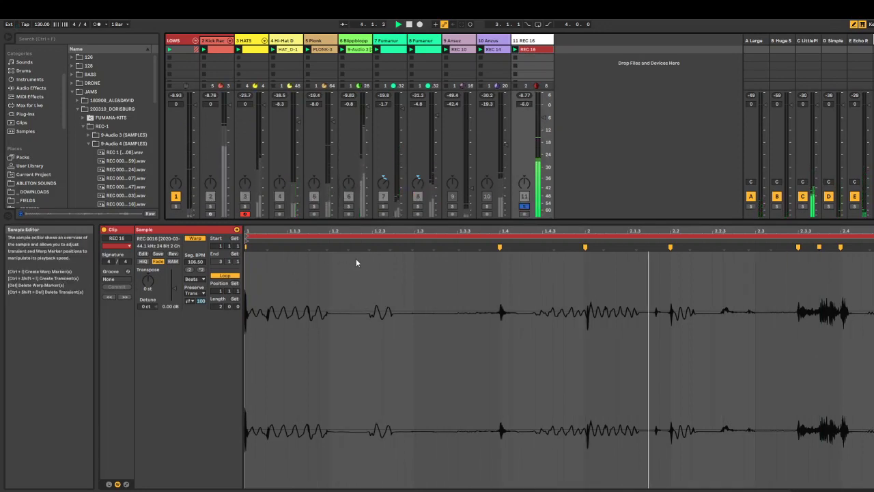
Warp further REC 16 hits onto 1.1.2, 1.2.3 and 2.1.4, and adjust the hit between 2.2 and 2.3.
left_click_drag(368, 248, 372, 248)
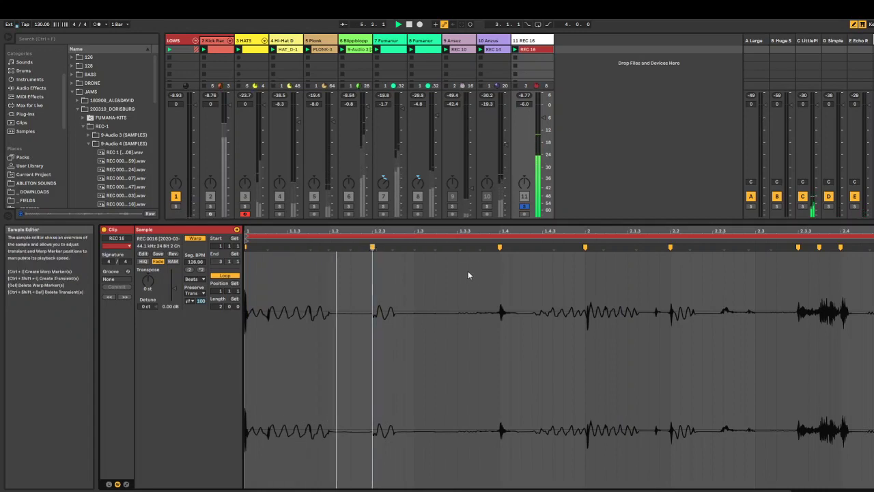
left_click_drag(267, 247, 265, 247)
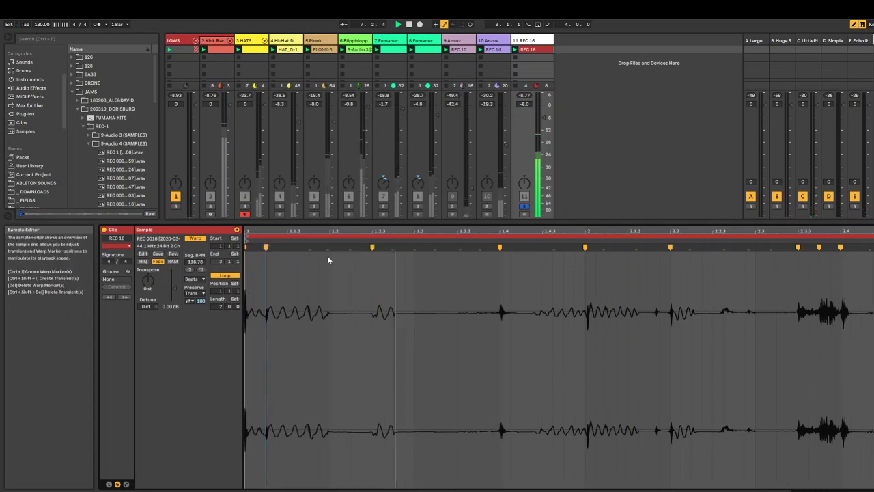
left_click(652, 247)
left_click_drag(653, 247, 649, 247)
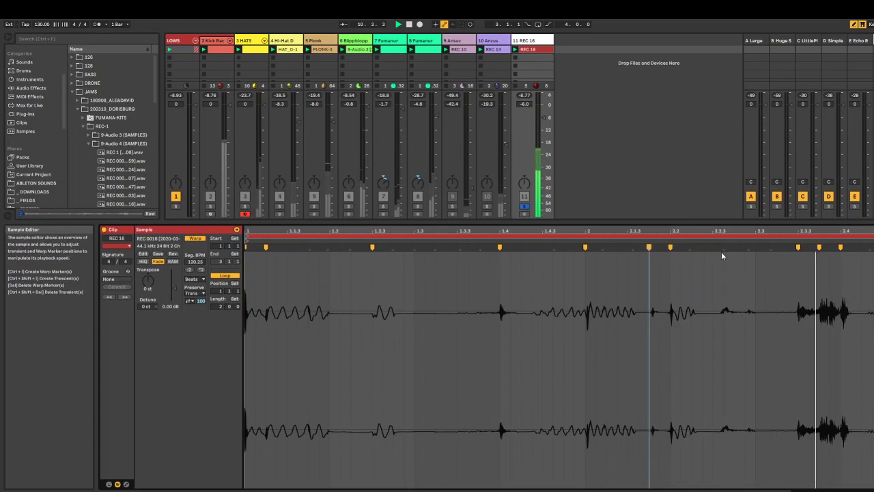
mouse_move(726, 248)
left_mouse_down()
mouse_move(715, 247)
mouse_move(756, 247)
left_mouse_up()
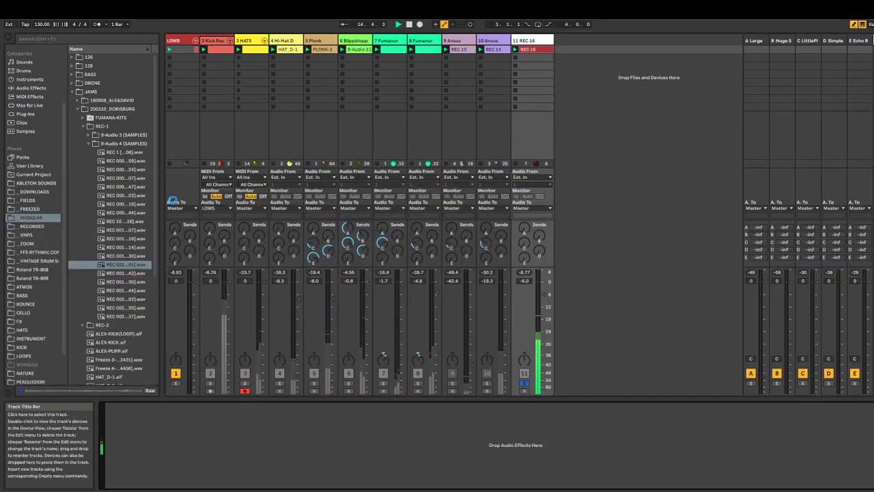
Add an EQ Eight to the REC 16 track with a band 1 low cut at 84.3 Hz and Q 0.32.
left_click(38, 161)
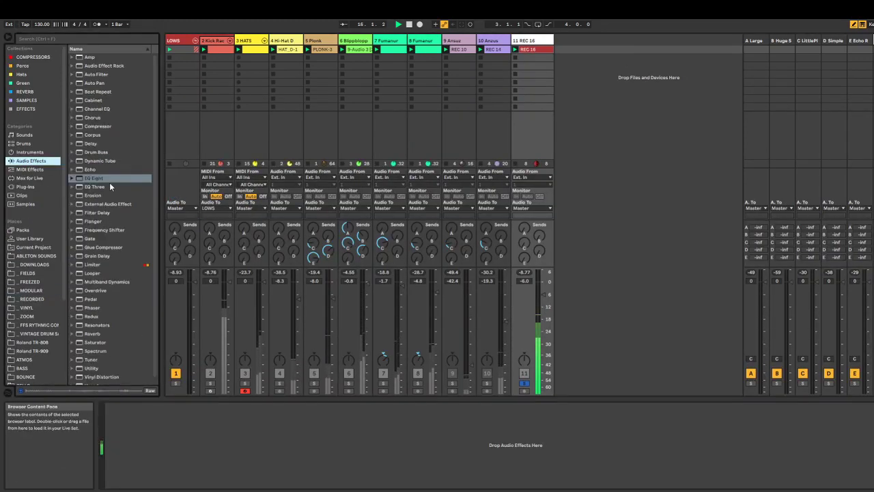
left_click_drag(102, 178, 187, 433)
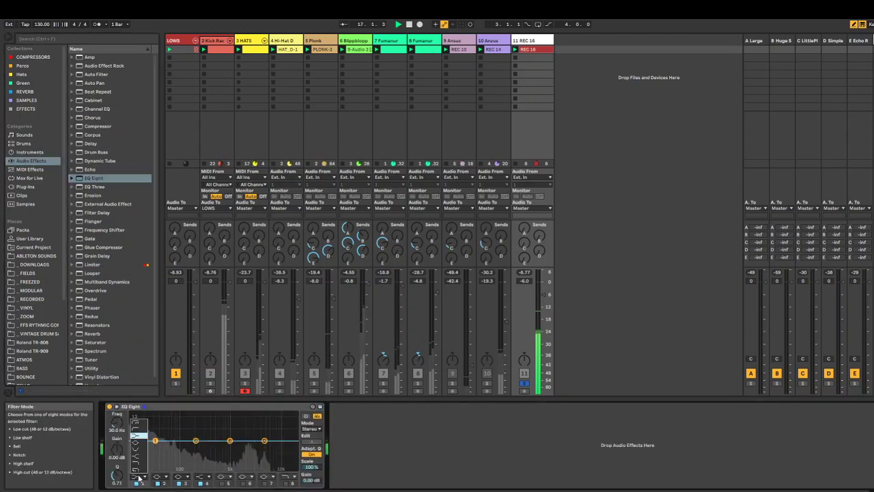
left_click(138, 428)
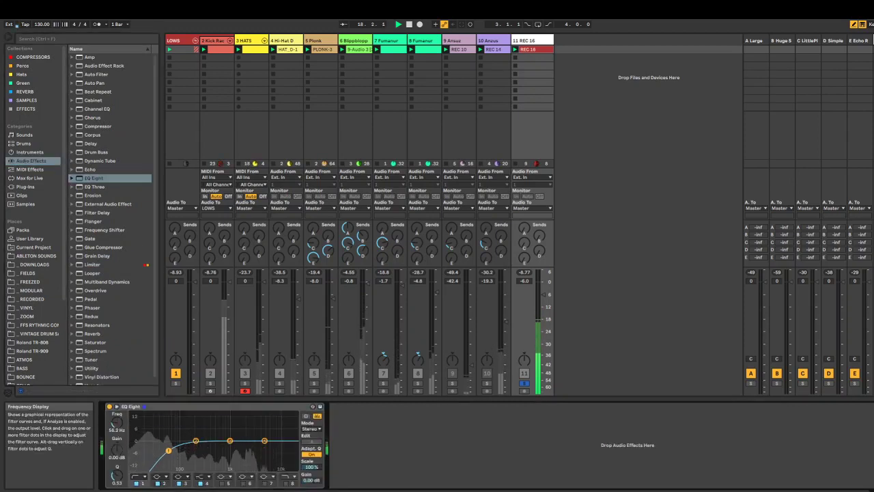
left_click_drag(168, 455, 175, 453)
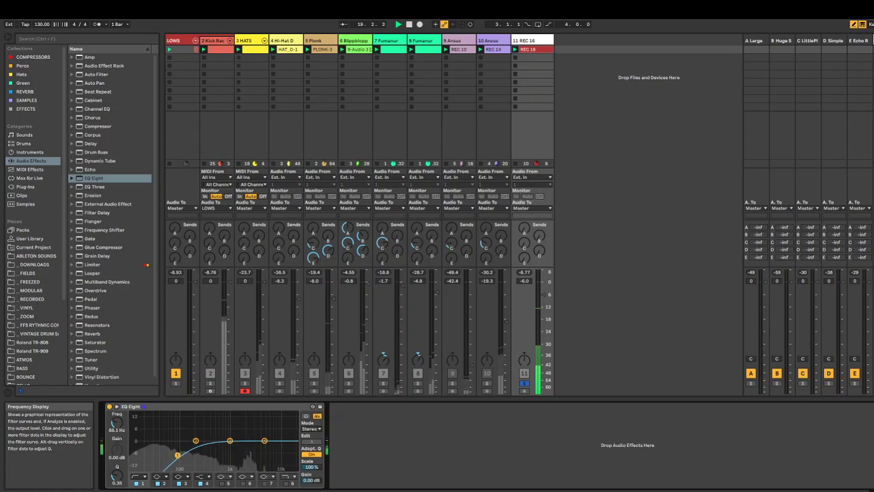
Unsolo REC 16, lower its track volume to -9.8 dB and raise its send A slightly.
left_click(524, 383)
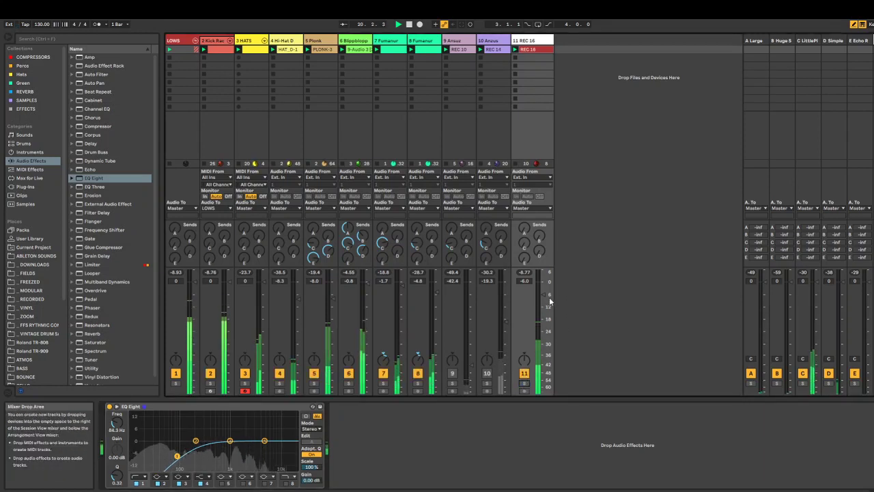
left_click_drag(544, 295, 543, 294)
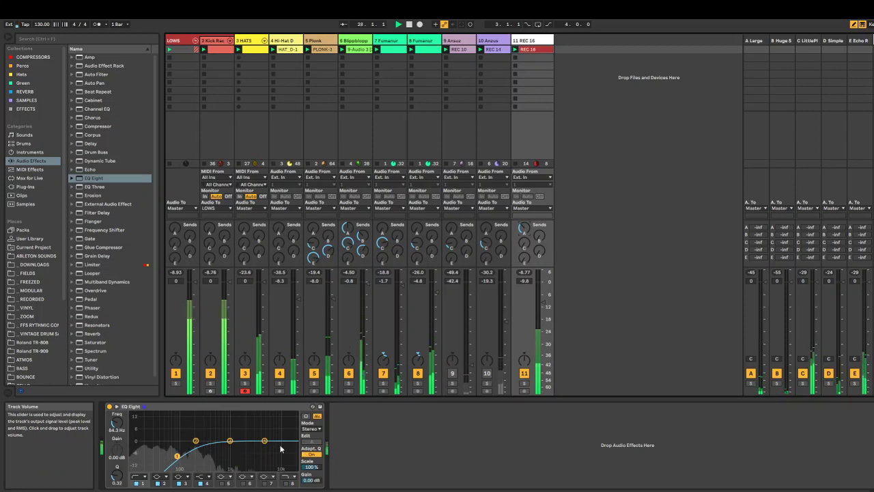
Set REC 16's EQ Eight to -6.32 dB at 2.45 kHz and a 3.35 dB high shelf at 4.84 kHz, and solo the track.
left_click_drag(230, 440, 250, 452)
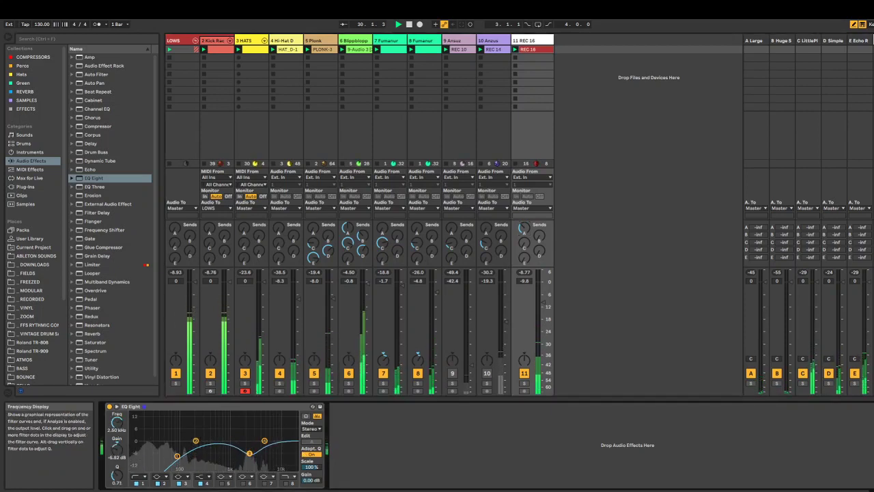
left_click_drag(264, 441, 263, 435)
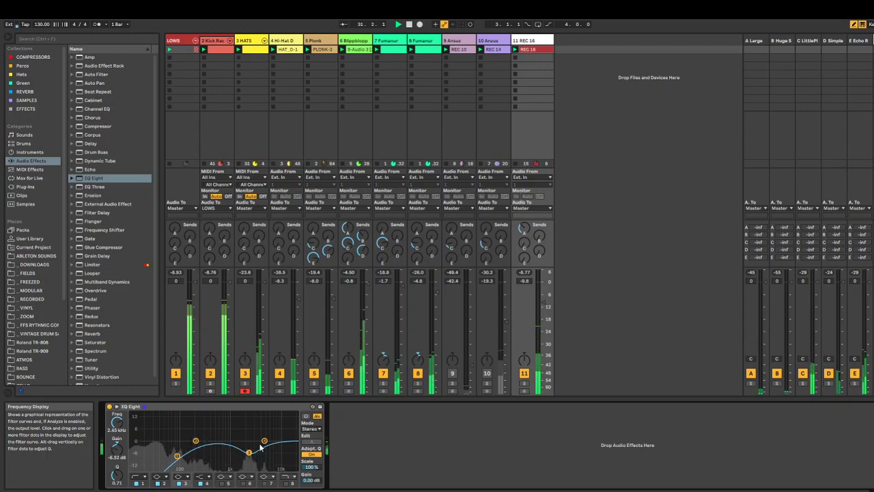
left_click(523, 383)
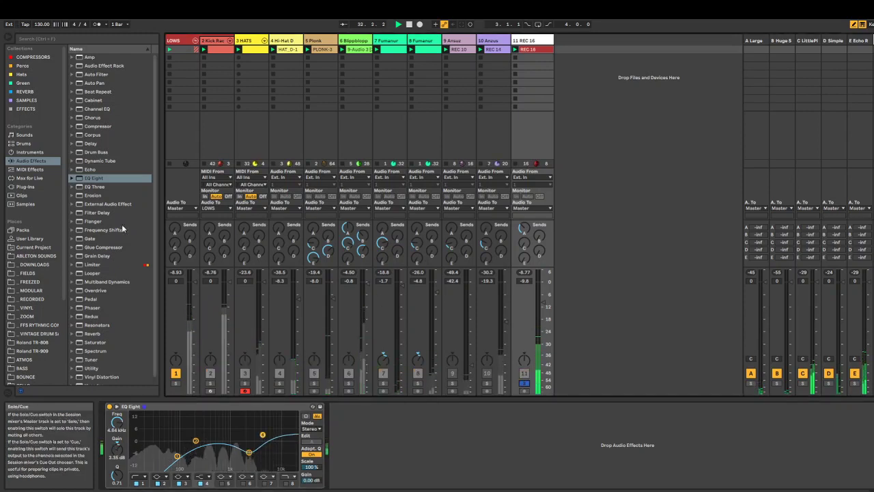
Add the Soundtoys SieQ plug-in to the REC 16 track, strongly boost its High band and unsolo the track.
left_click(41, 187)
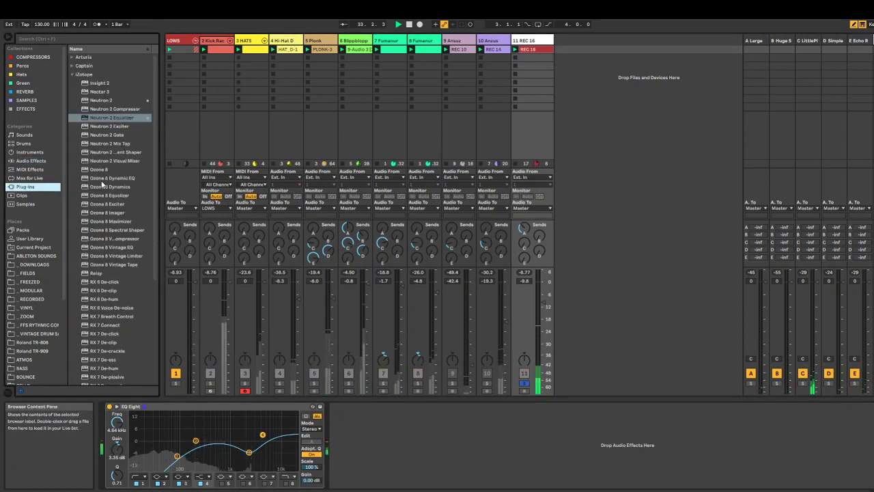
left_click(72, 75)
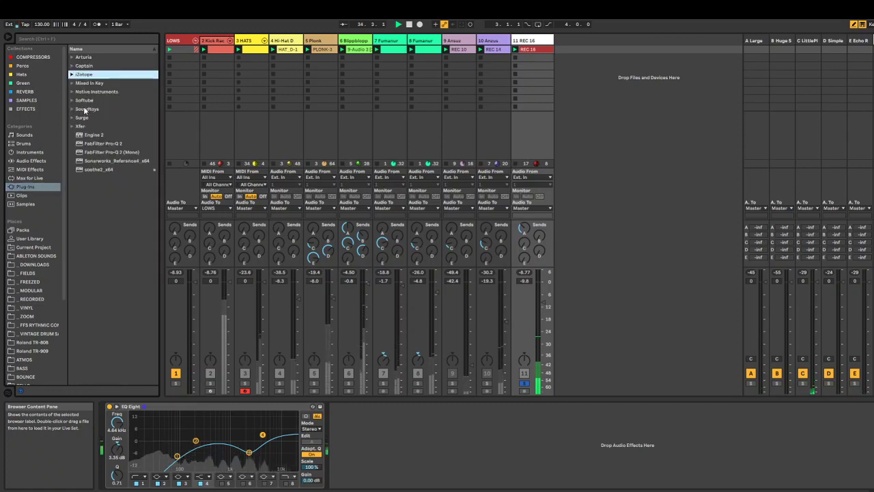
left_click(86, 109)
left_click(95, 281)
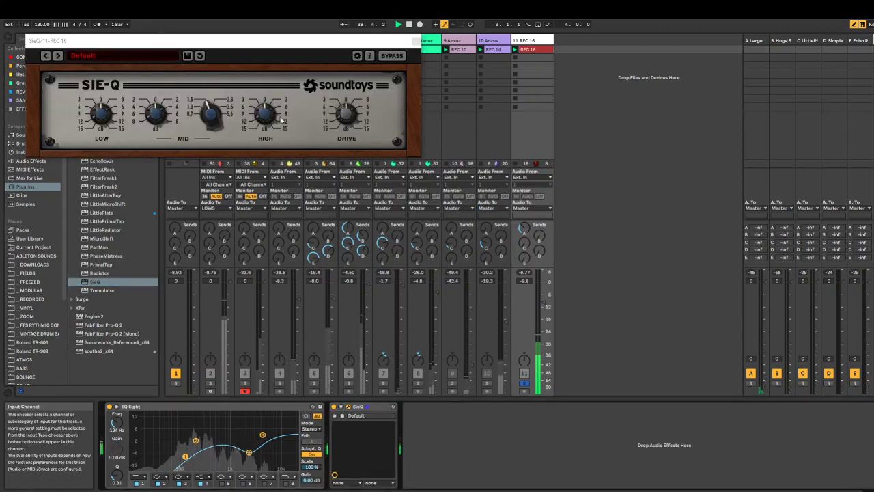
mouse_move(276, 117)
left_mouse_down()
mouse_move(256, 30)
mouse_move(272, 120)
left_mouse_up()
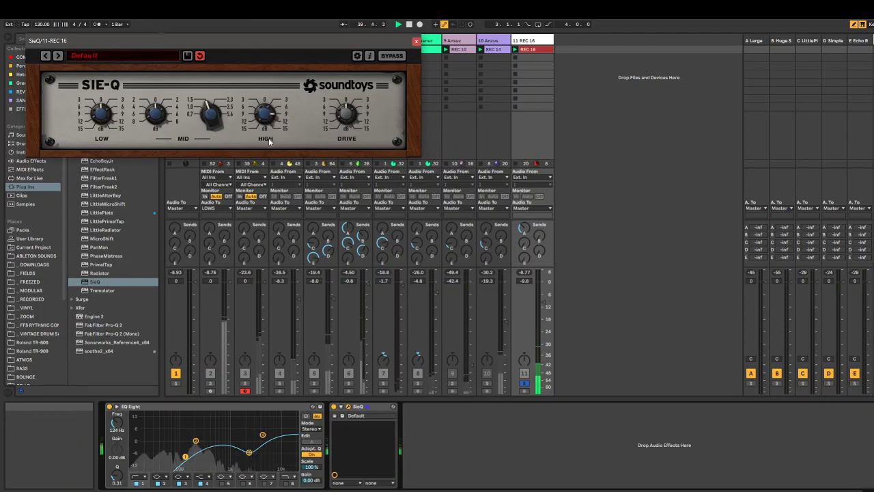
left_click(524, 384)
left_click_drag(264, 112, 265, 88)
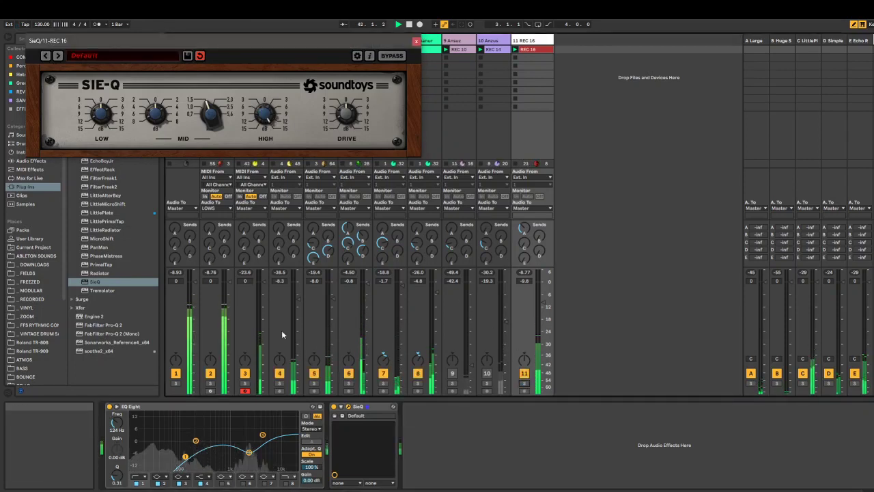
Compare REC 16 with SieQ bypassed and active, raise the track volume to -5.6 dB and close the plug-in window.
left_click(334, 408)
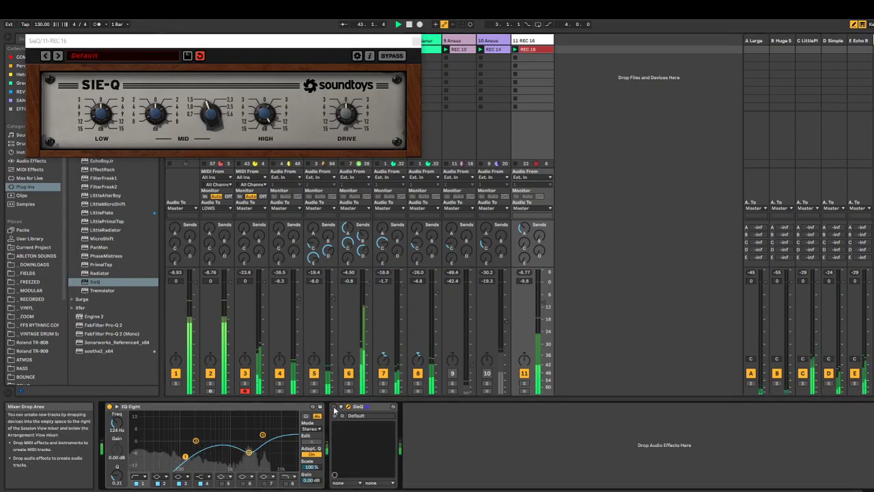
left_click(334, 406)
left_click_drag(543, 303, 543, 294)
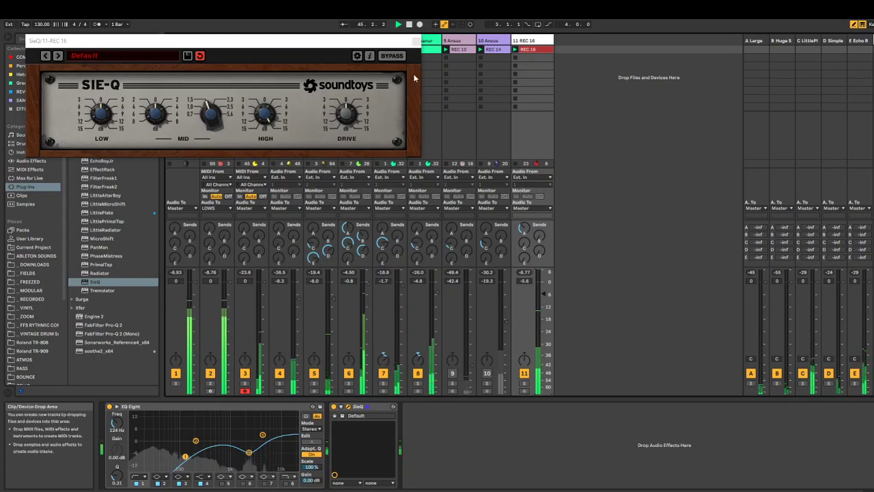
left_click(416, 40)
Add a Glue Compressor after SieQ on REC 16 with a threshold of -16.5 dB and makeup gain of 2.38 dB.
left_click(58, 161)
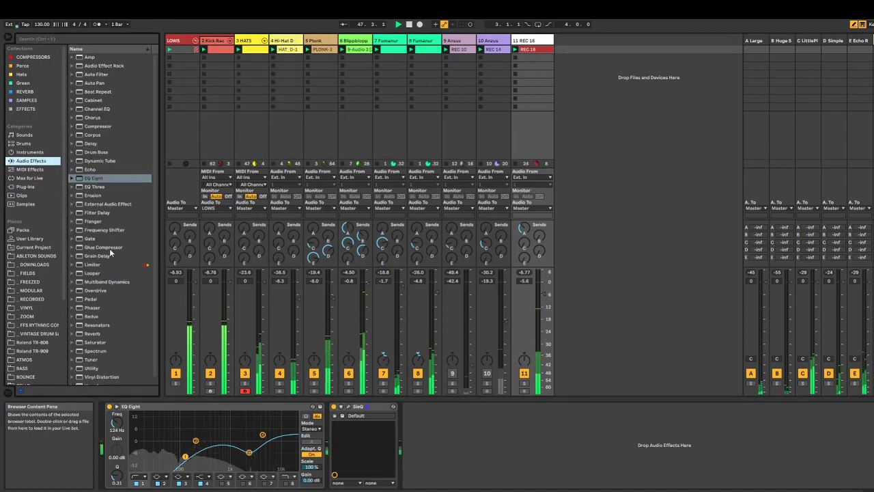
left_click_drag(109, 247, 483, 423)
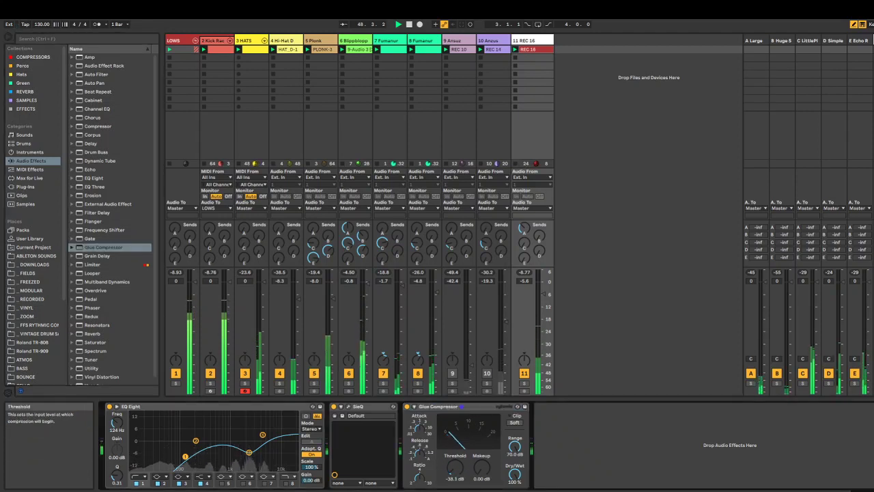
left_click_drag(455, 467, 454, 452)
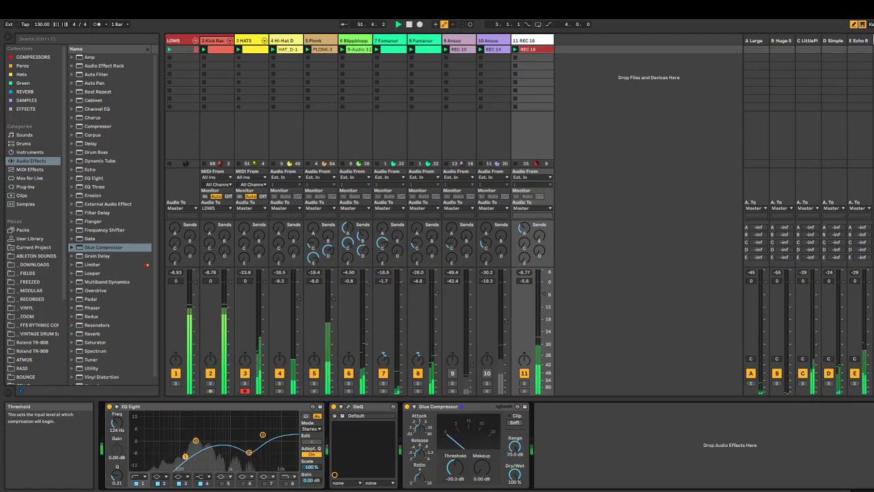
left_click_drag(462, 470, 462, 468)
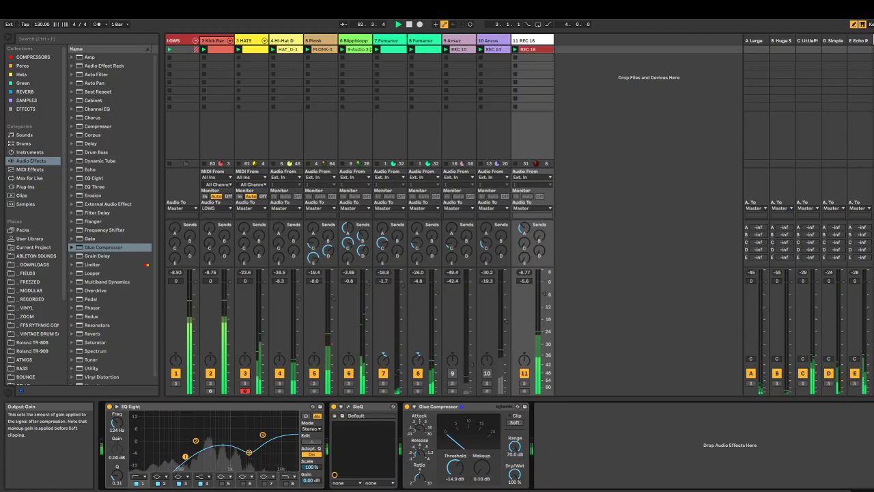
left_click_drag(454, 468, 455, 473)
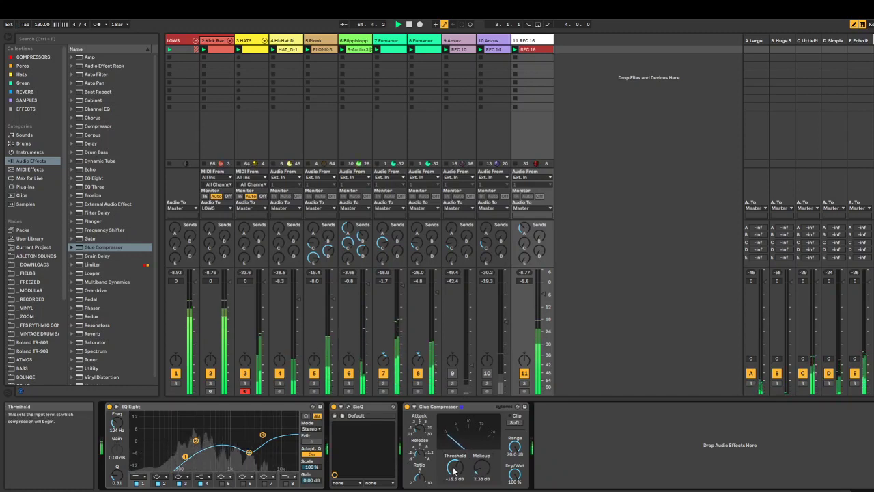
Raise REC 16's send E and lower its track volume to -14.3 dB.
left_click_drag(544, 293, 544, 311)
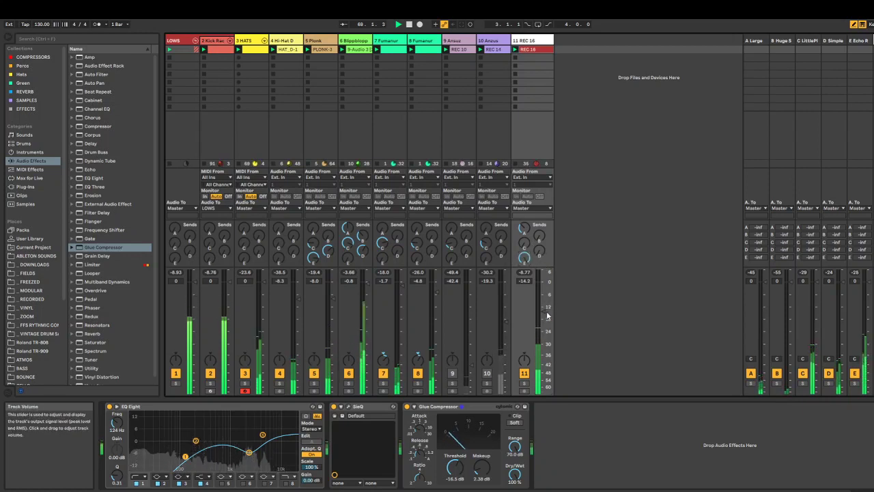
left_click_drag(543, 311, 543, 304)
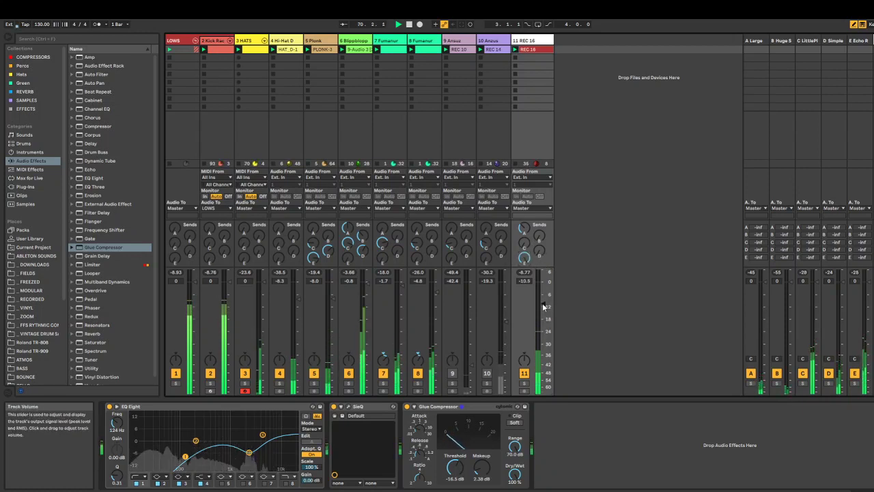
left_click(523, 383)
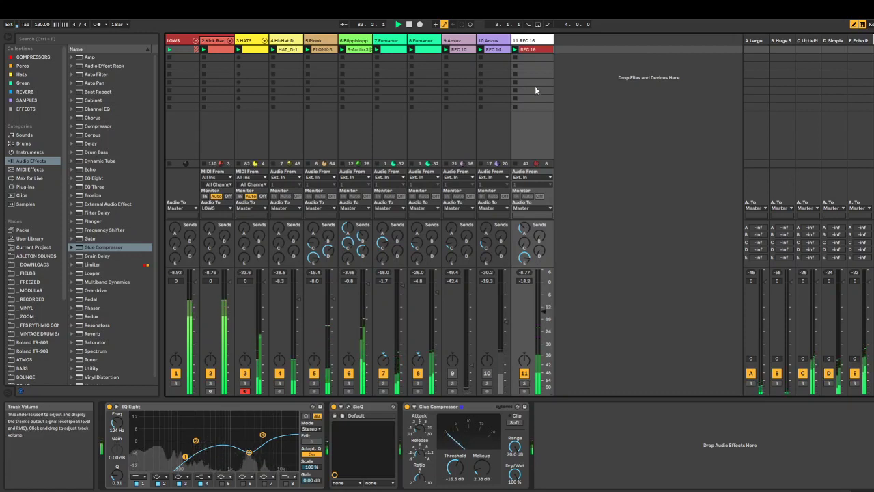
Add an Auto Pan to REC 16 with 100% amount, a 0.06 Hz rate and 38% spin.
double_click(104, 83)
left_click_drag(546, 453, 567, 488)
left_click_drag(590, 453, 542, 422)
left_click(590, 478)
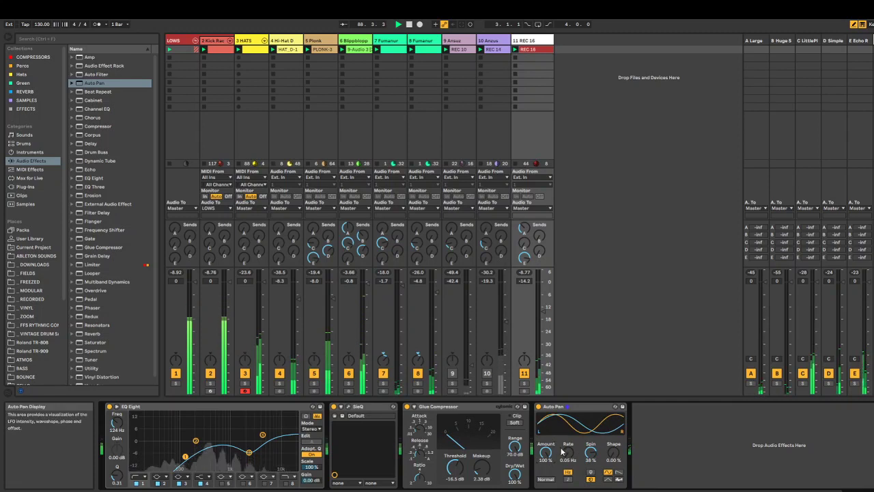
left_click_drag(564, 453, 564, 444)
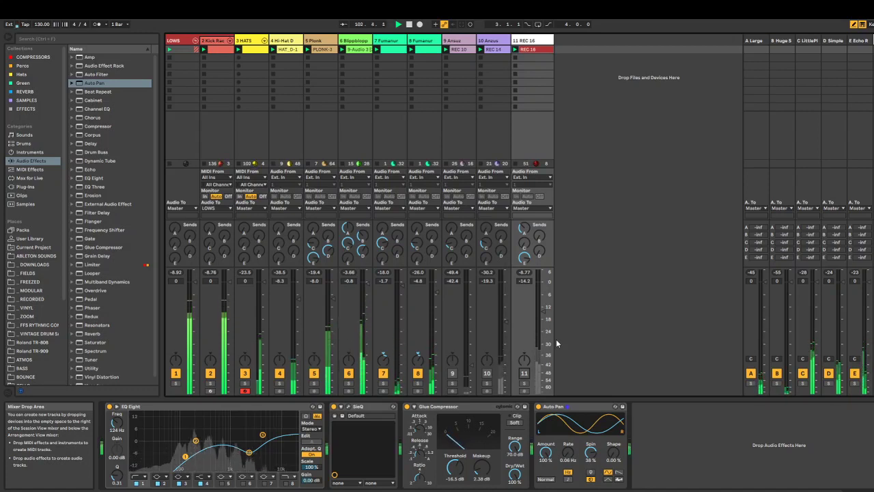
Solo the Blippblopp track and insert Mixed In Key SE at the start of its device chain.
left_click(347, 383)
left_click(355, 41)
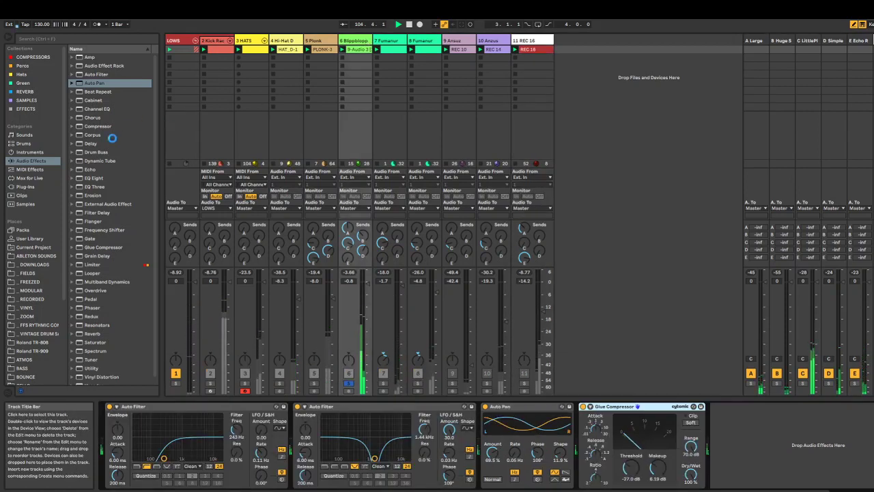
left_click(49, 188)
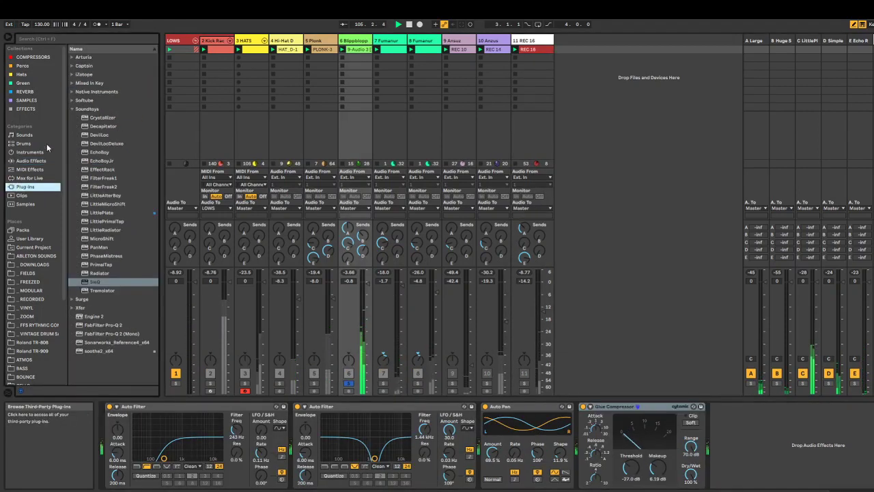
left_click(77, 83)
left_click(93, 92)
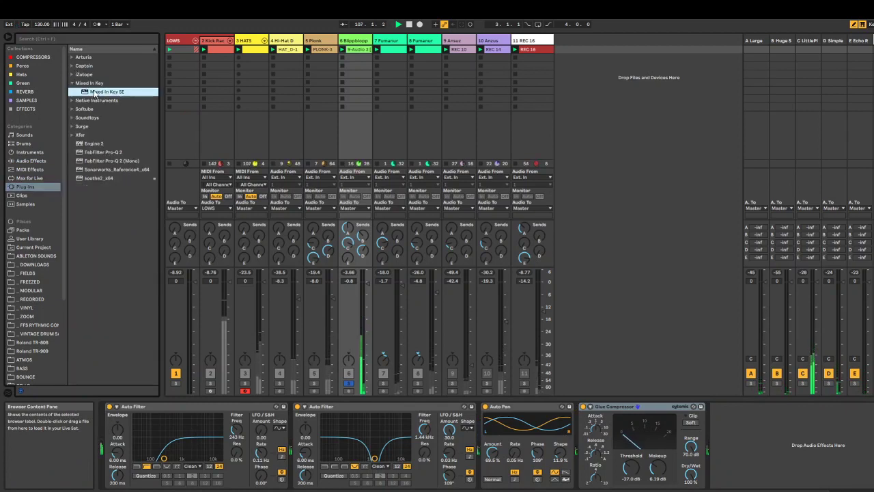
mouse_move(94, 92)
left_mouse_down()
mouse_move(113, 462)
mouse_move(105, 447)
left_mouse_up()
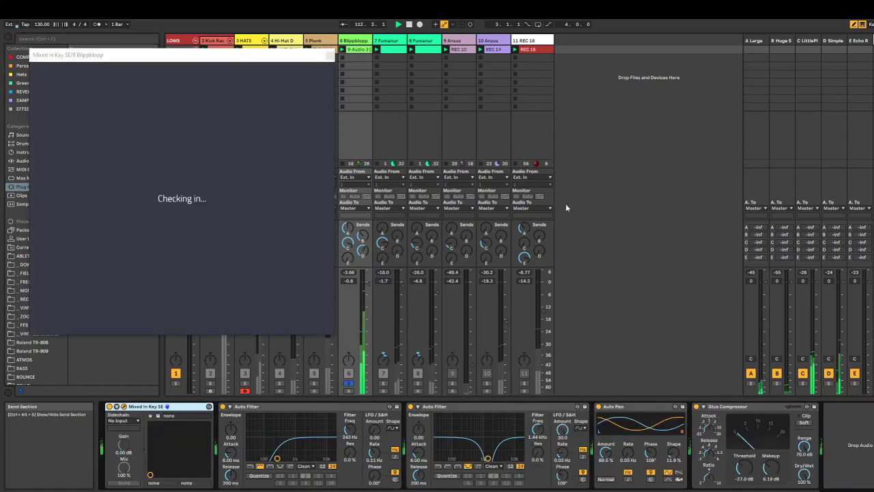
Examine the key detected for the Blippblopp loop in Mixed In Key SE and close the plug-in window.
left_click_drag(160, 58, 482, 128)
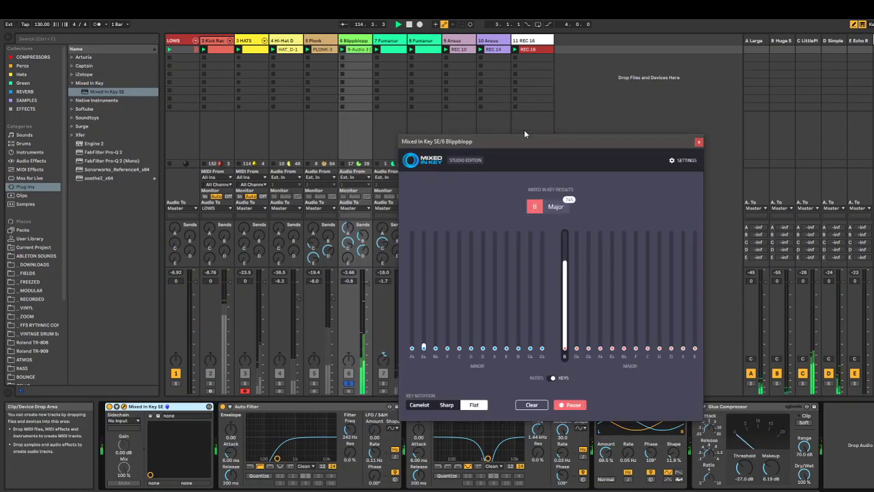
left_click_drag(480, 126, 480, 100)
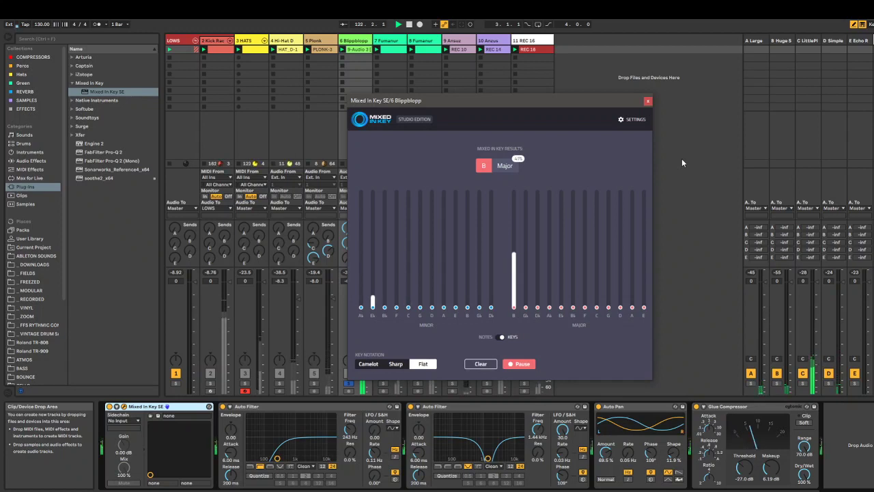
left_click(647, 100)
Insert a MIDI track, create a one-bar clip in its first slot and draw a B1 note spanning the whole bar.
right_click(618, 89)
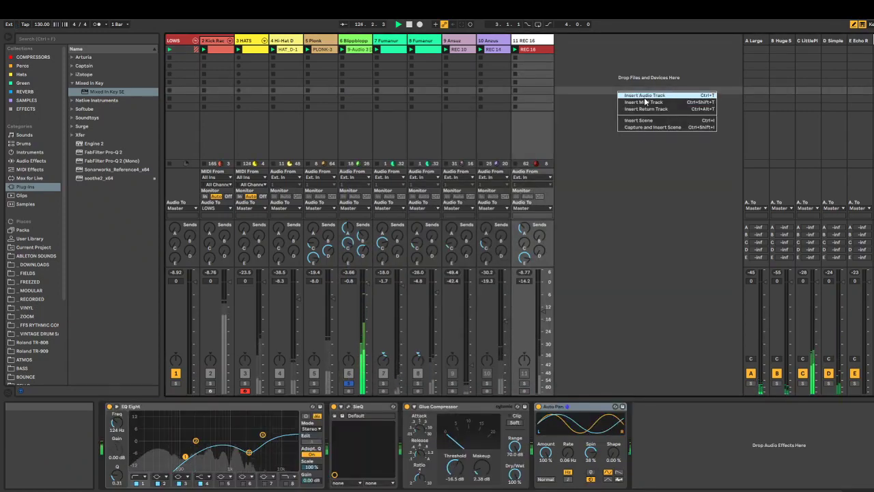
left_click(646, 102)
double_click(573, 50)
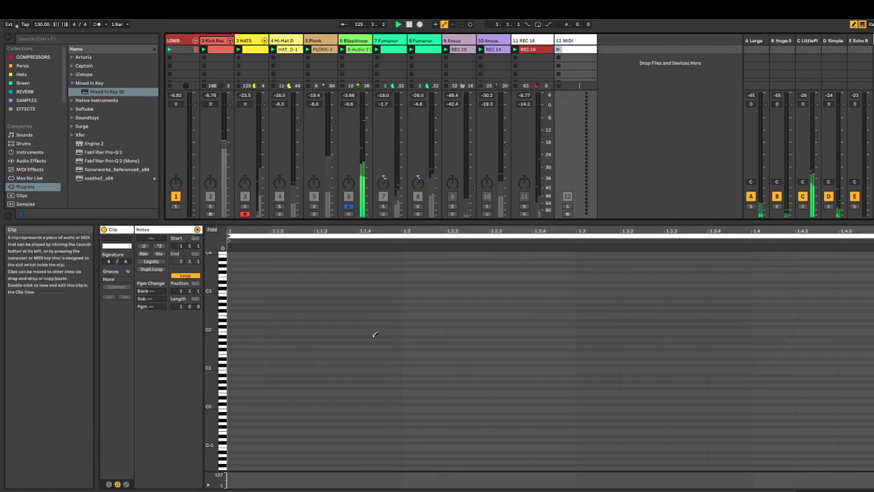
left_click_drag(212, 298, 213, 418)
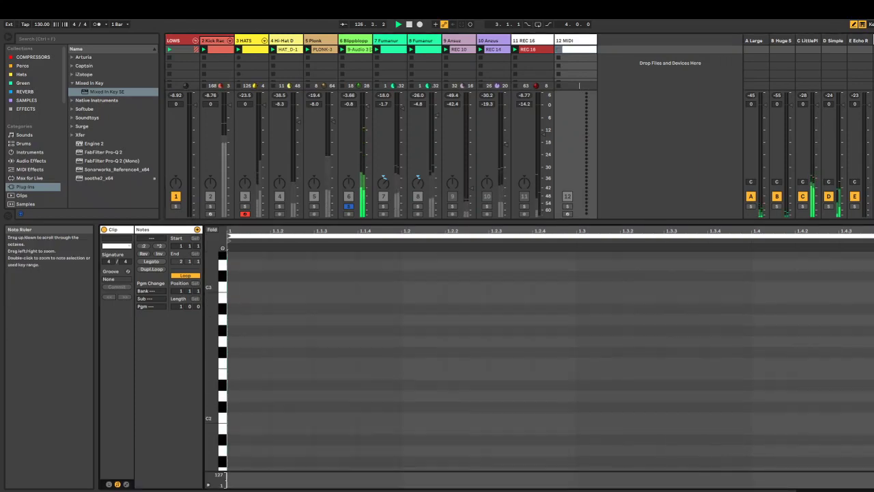
left_click(260, 428)
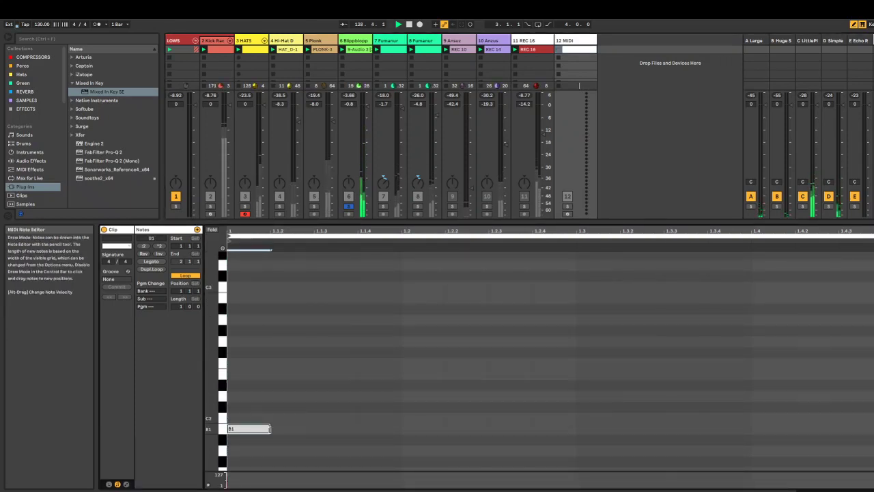
left_click_drag(266, 428, 873, 428)
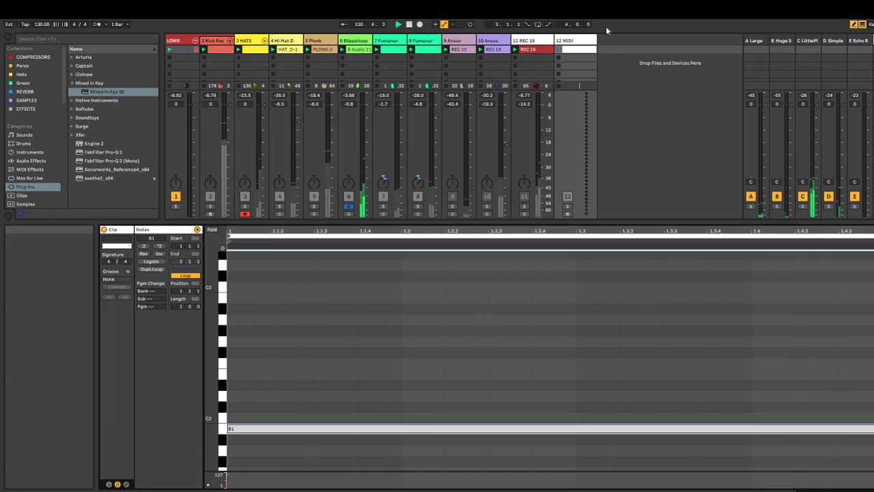
Solo the new MIDI track together with Blippblopp and load a Wavetable instrument onto it.
double_click(586, 41)
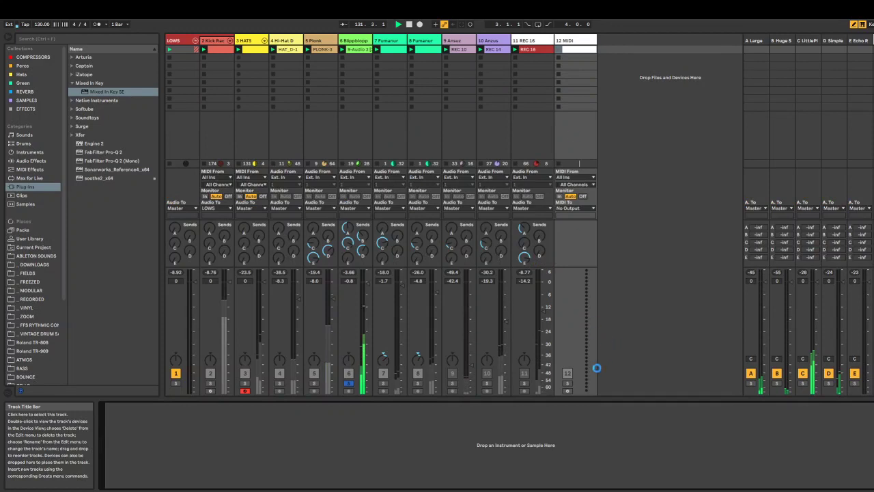
left_click(567, 383)
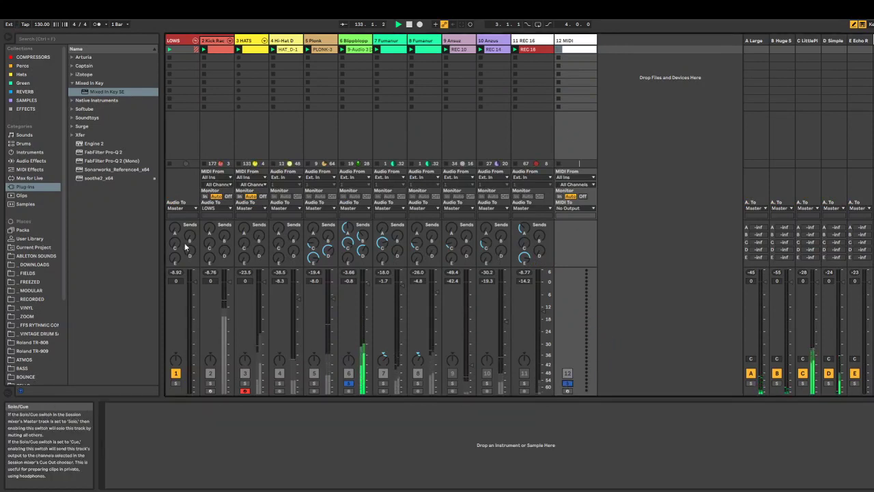
left_click(30, 151)
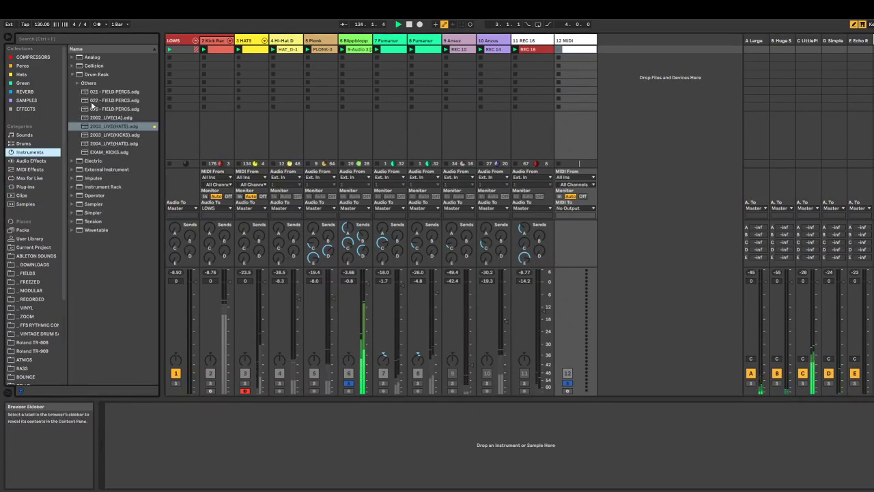
left_click(86, 232)
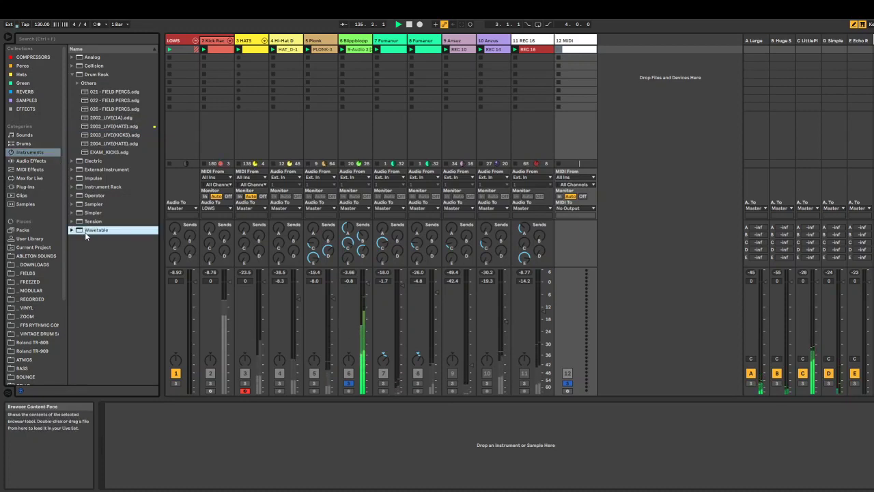
left_click_drag(86, 235, 309, 470)
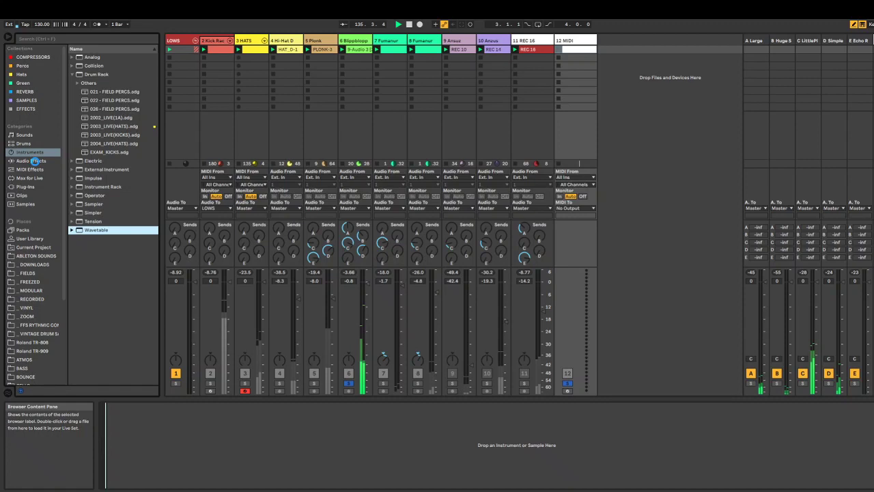
Insert an Arpeggiator MIDI effect ahead of the Wavetable instrument on track 12.
left_click(34, 160)
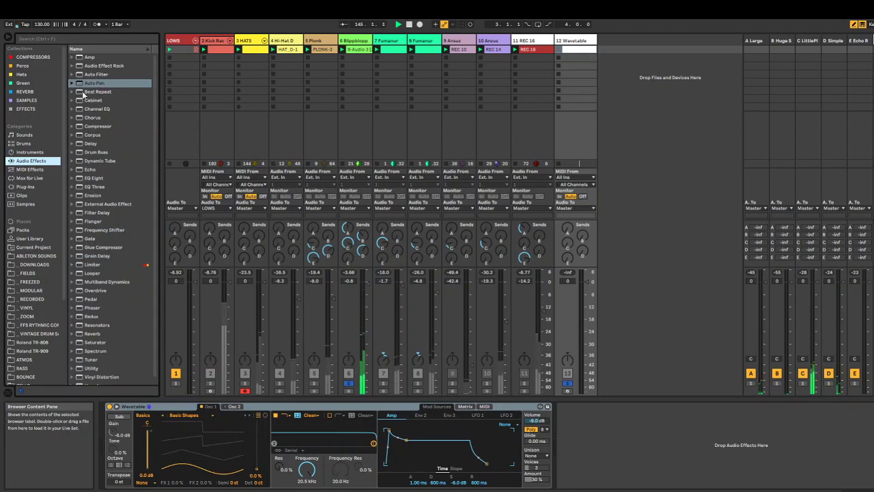
left_click(34, 169)
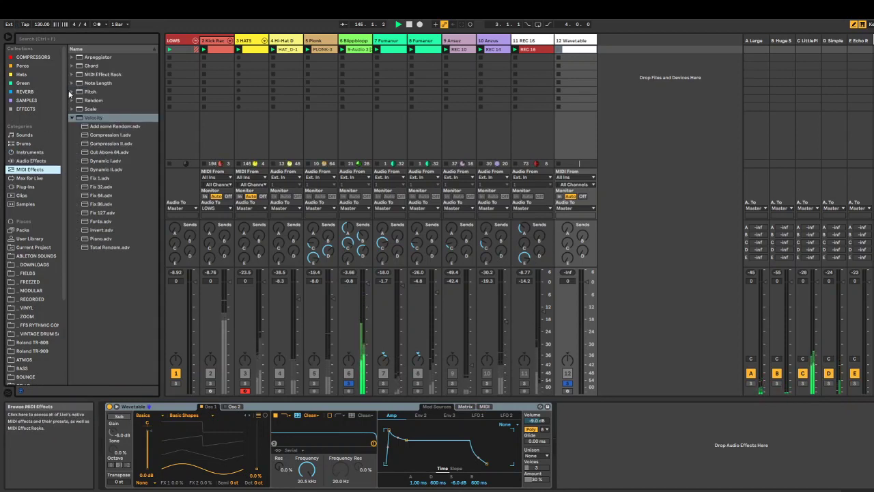
left_click(96, 57)
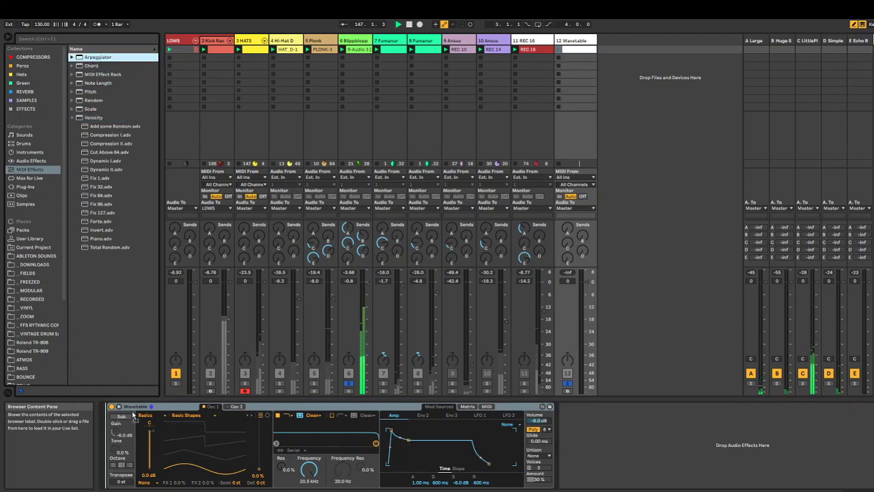
left_click_drag(108, 434, 111, 434)
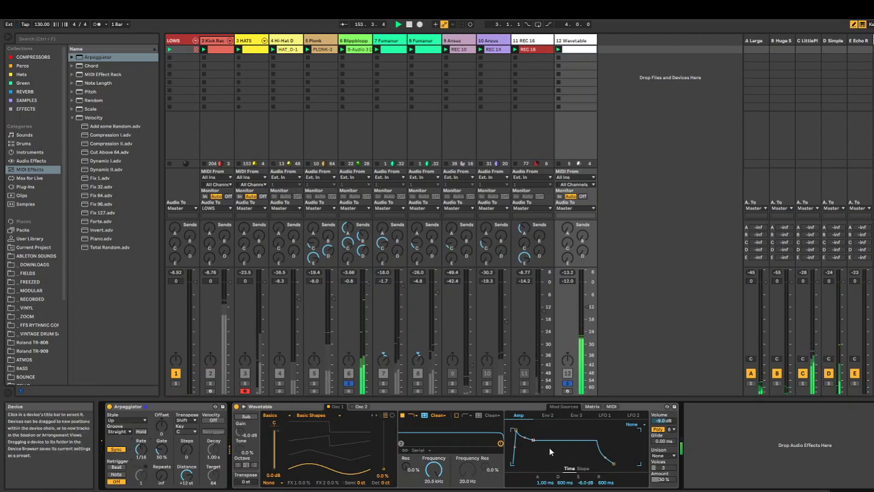
Shorten Wavetable's amp envelope to a 173 ms decay with -inf dB sustain and set the Osc 1 wave position to 33 %.
left_click_drag(532, 441, 528, 464)
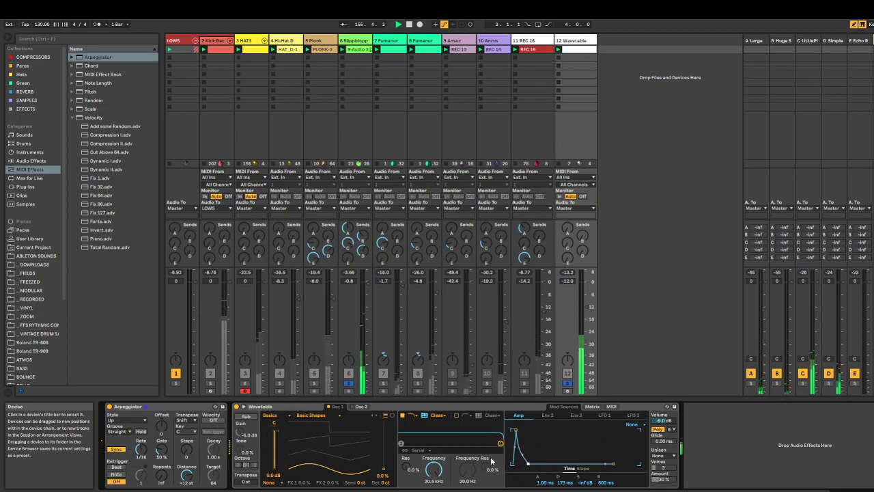
left_click_drag(300, 448, 300, 423)
Turn off retrigger for Wavetable's LFO 1, set its rate to 0.02 Hz and slightly lower its amount.
left_click(612, 407)
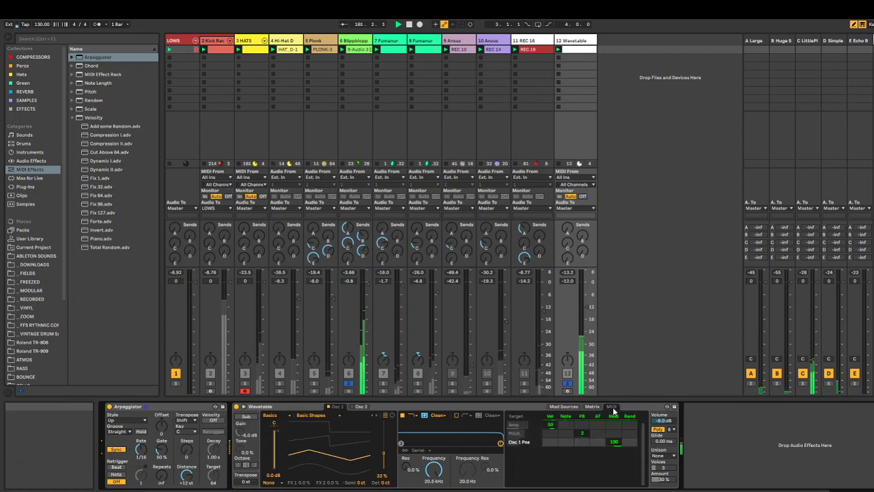
left_click(557, 410)
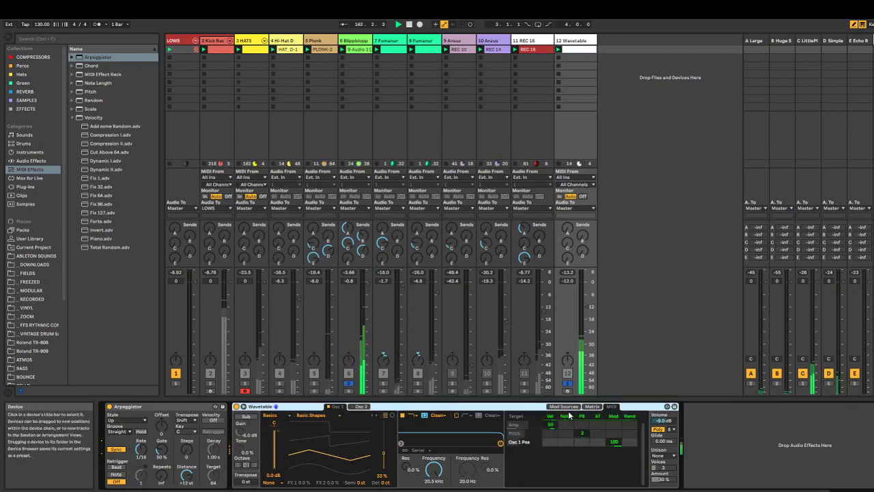
left_click(569, 407)
left_click(605, 415)
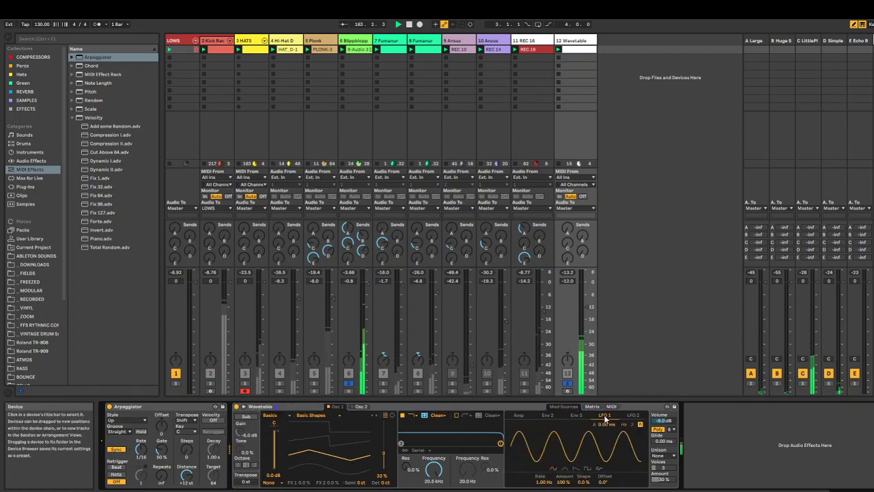
left_click(639, 424)
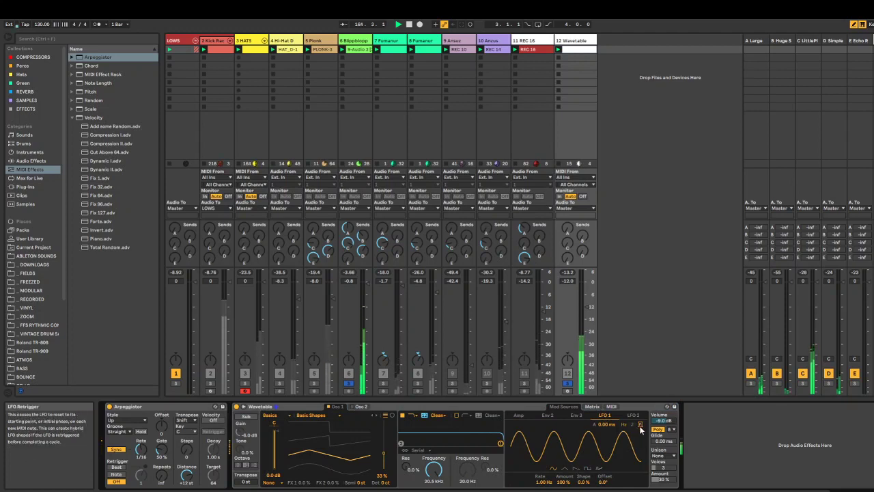
left_click_drag(544, 481, 544, 490)
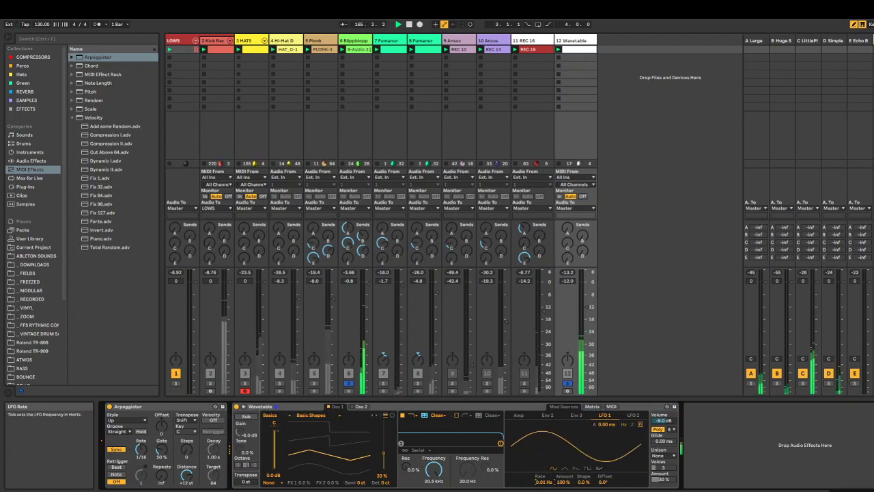
left_click_drag(544, 482, 564, 489)
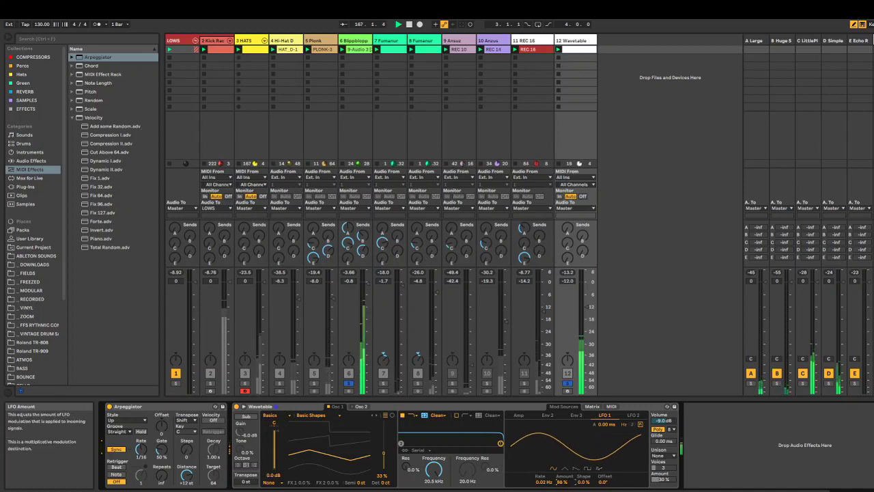
Route LFO 1 to the Osc 1 Pos target in Wavetable's modulation matrix with an amount of 7.8.
left_click(592, 406)
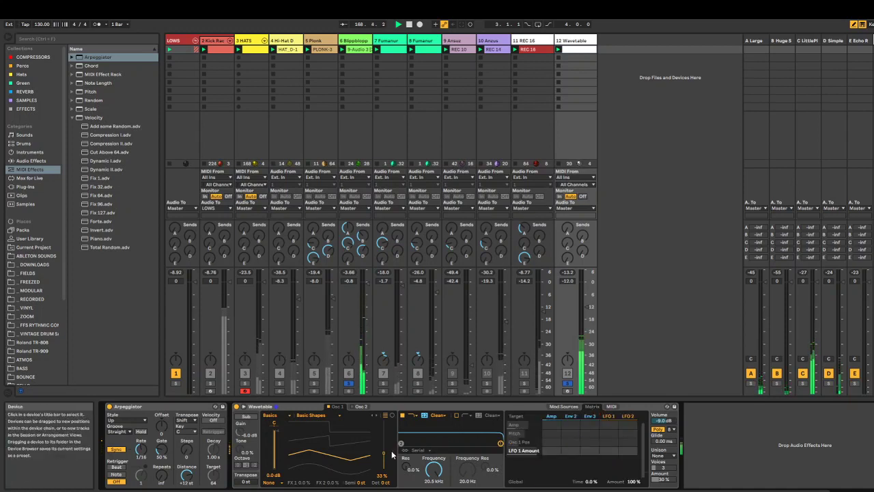
left_click_drag(386, 457, 386, 456)
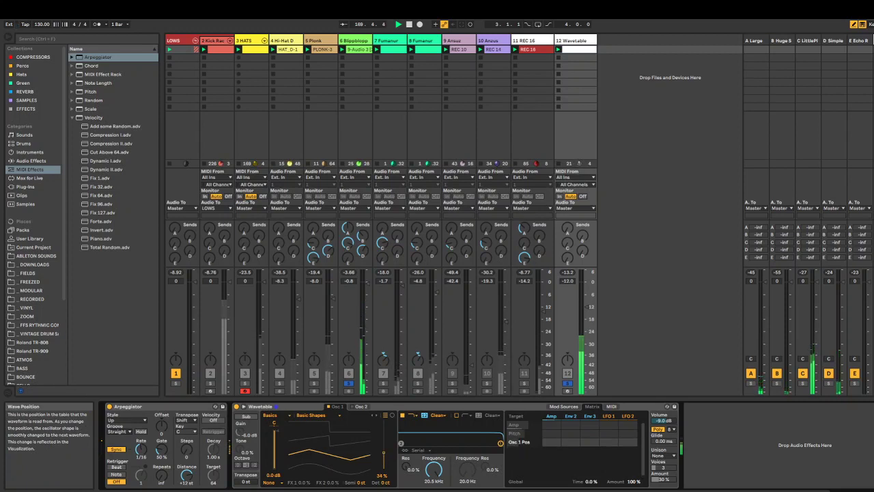
mouse_move(607, 441)
left_mouse_down()
mouse_move(607, 427)
mouse_move(607, 445)
left_mouse_up()
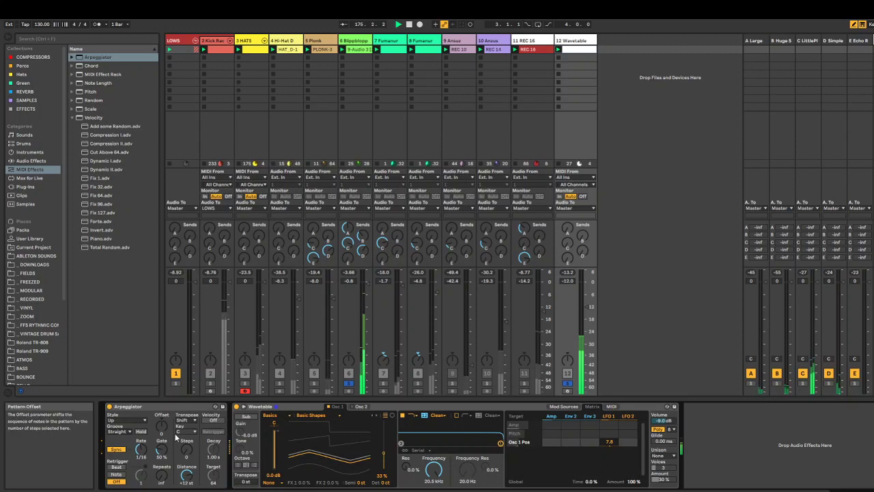
Insert Random with a 22 % chance and a Scale device between the Arpeggiator and Wavetable.
left_click(92, 101)
left_click_drag(220, 397, 245, 417)
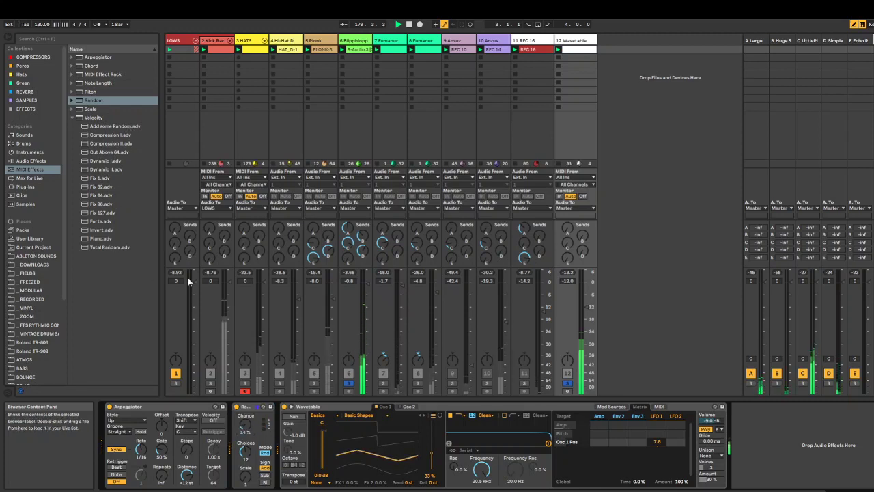
left_click_drag(247, 429, 246, 421)
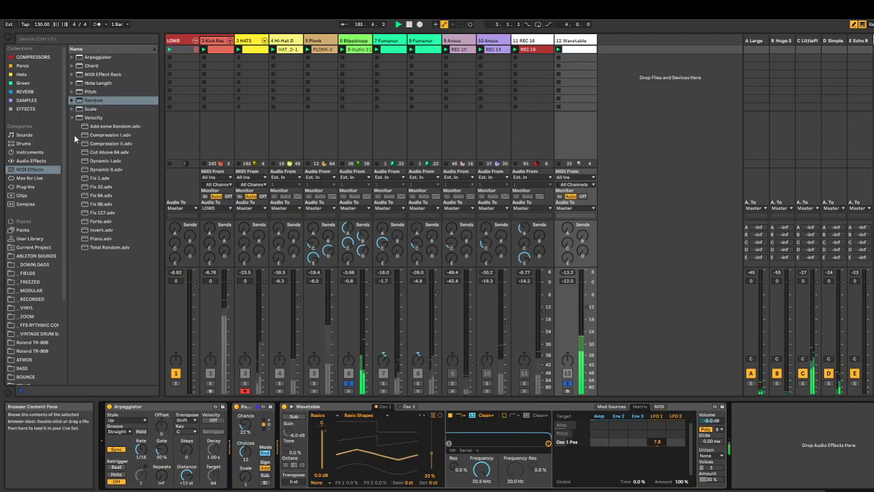
left_click(87, 109)
left_click_drag(225, 347, 277, 428)
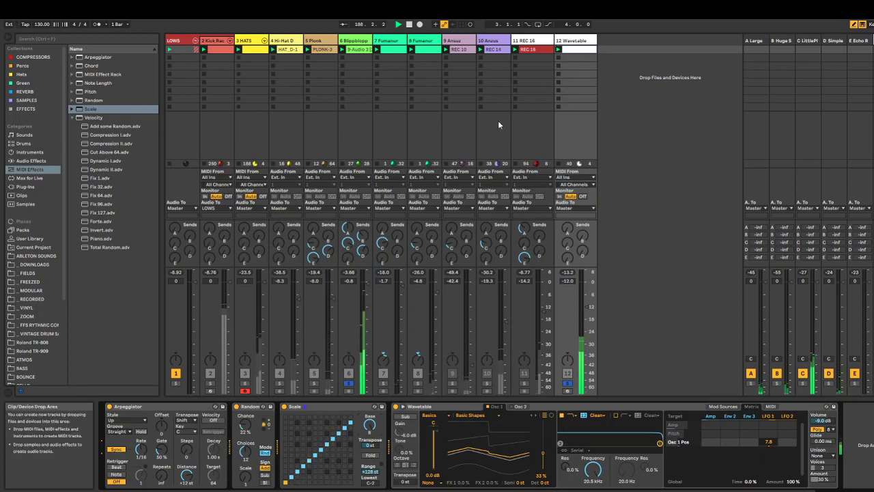
Reopen Mixed In Key SE on the Blippblopp track and restart playback to analyse the loop's key again.
left_click(527, 42)
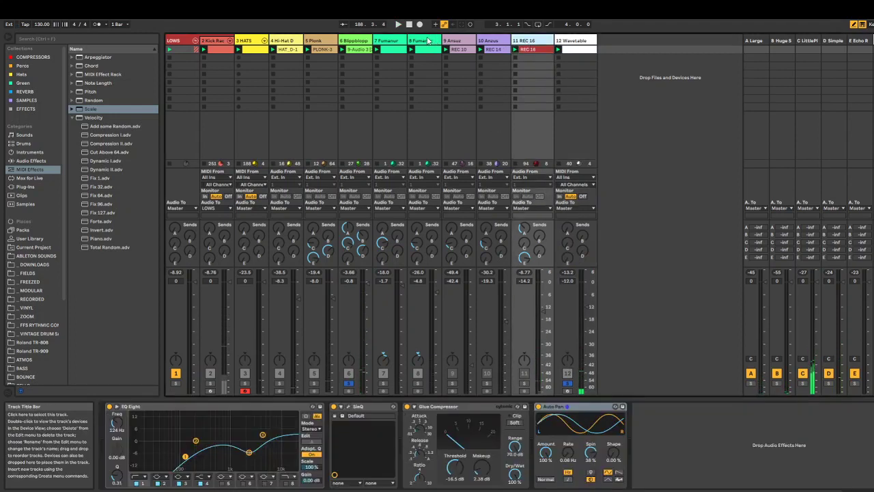
left_click(355, 41)
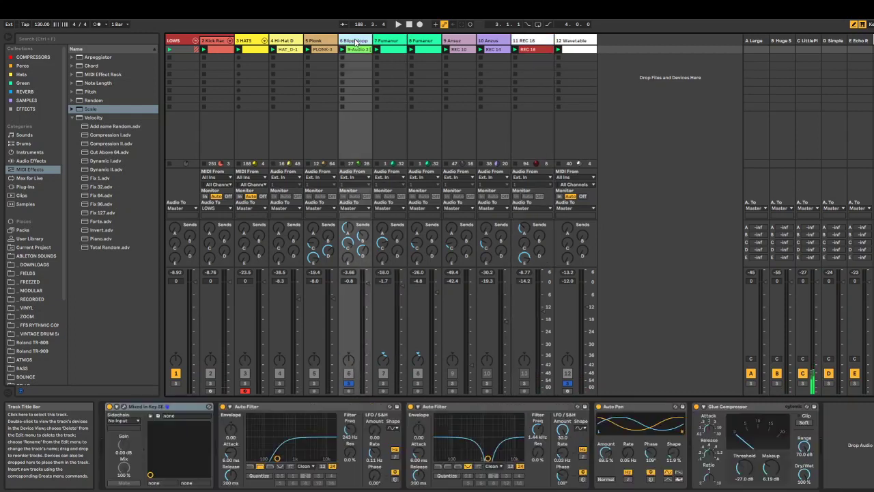
left_click(124, 407)
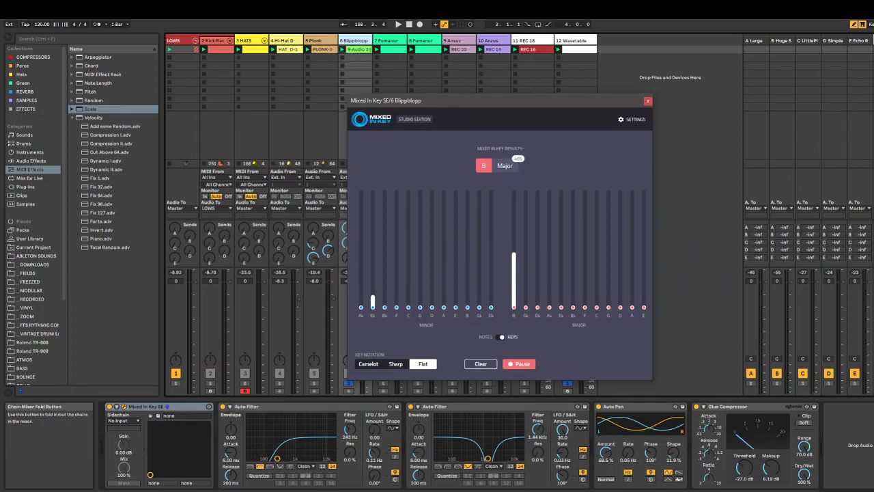
left_click(355, 44)
key("space")
Set the Blippblopp clip's transposition to 0 st, clear the key results for a fresh analysis and close Mixed In Key SE.
double_click(356, 50)
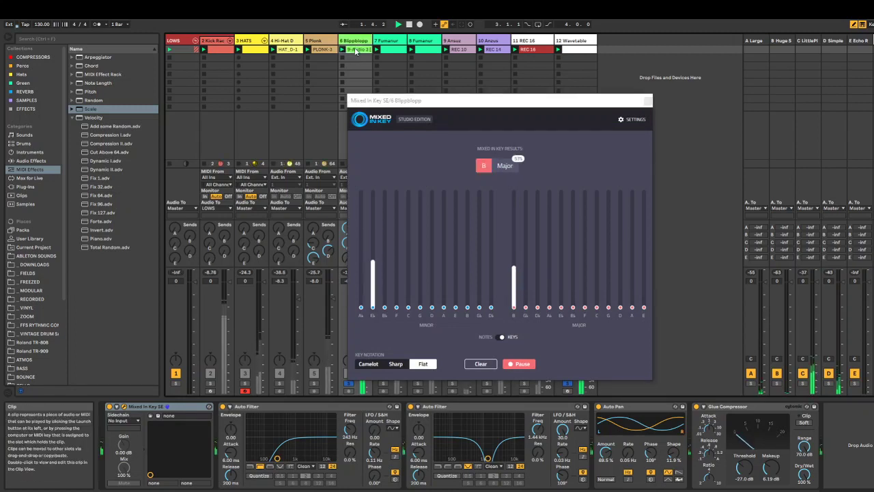
left_click_drag(150, 288, 149, 294)
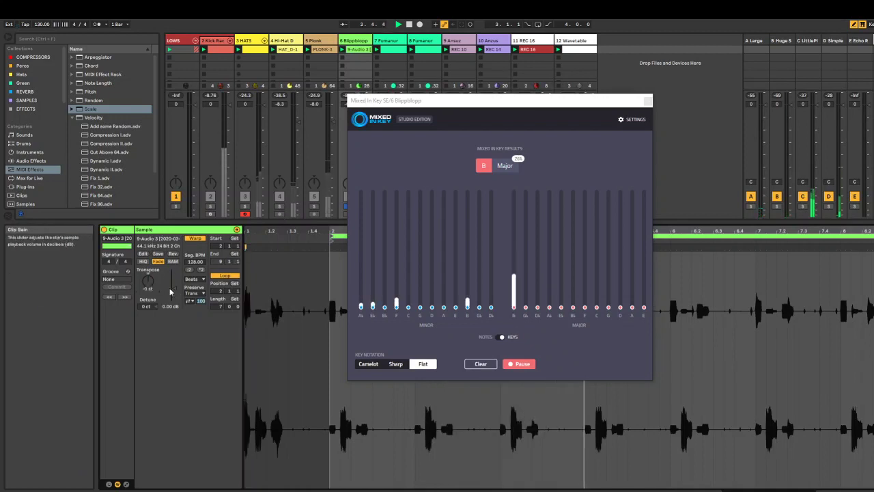
scroll(148, 281, "up", 1)
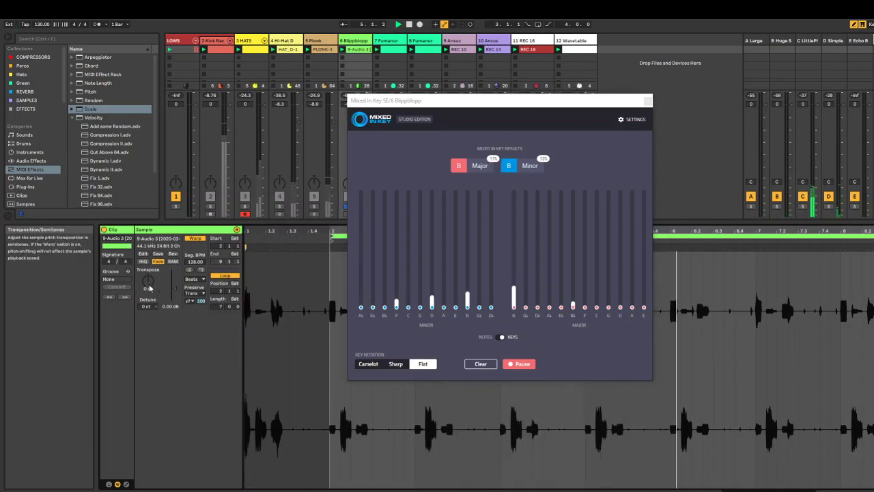
left_click(480, 363)
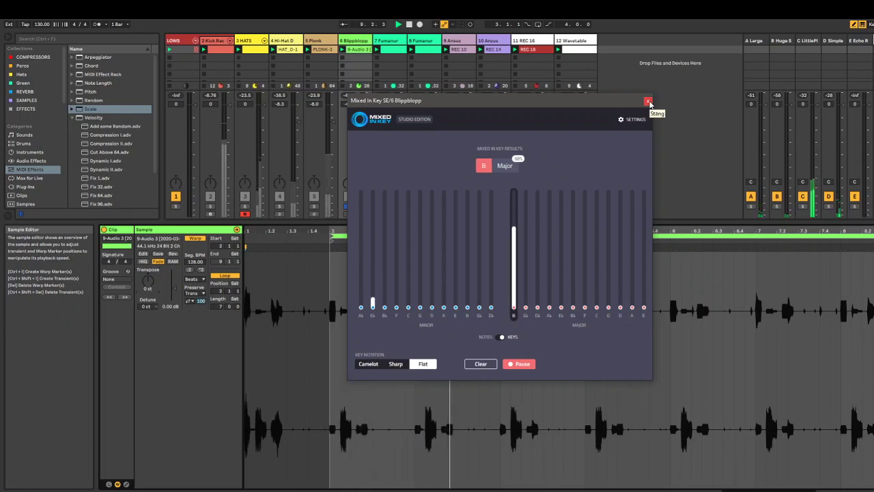
left_click(648, 102)
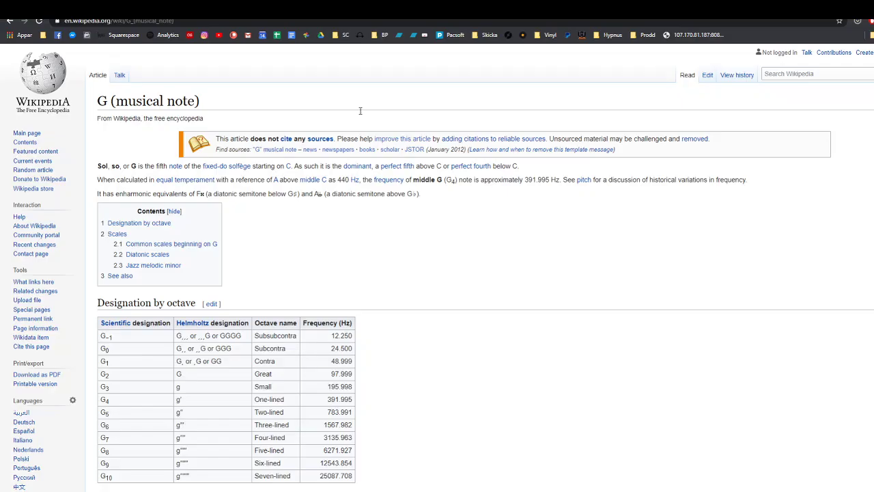
Switch to the web browser, search Google for "b major scale" and examine the piano keyboard diagram in the image results.
key("ctrl+t")
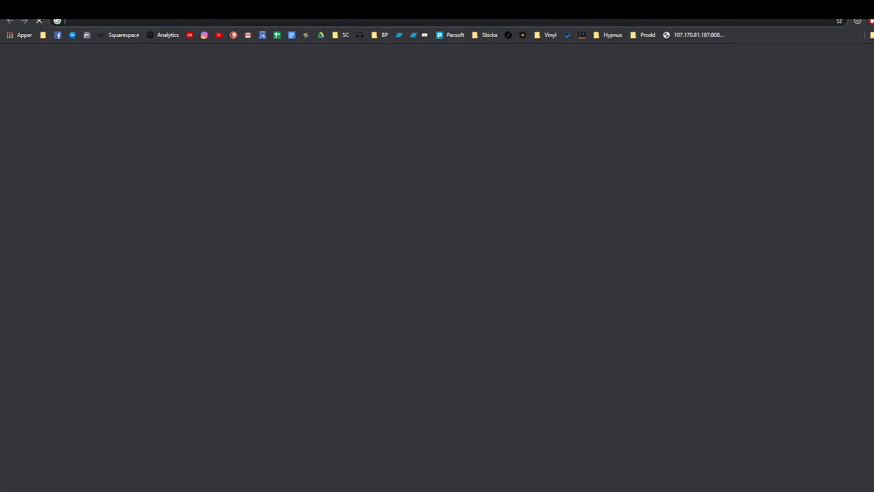
type("b major")
key("Return")
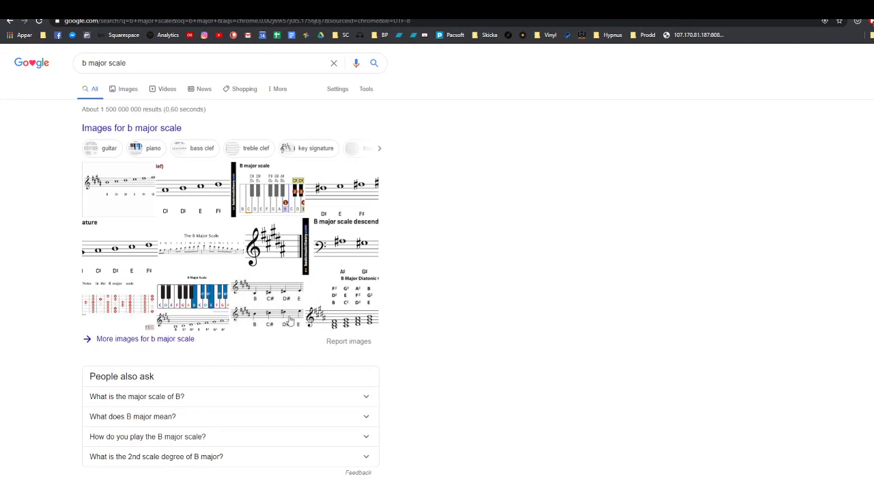
left_click(276, 205)
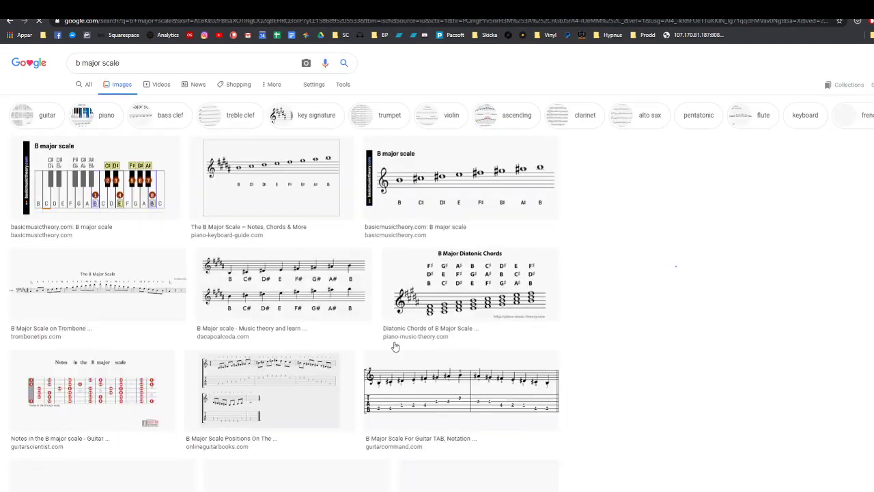
left_click(155, 205)
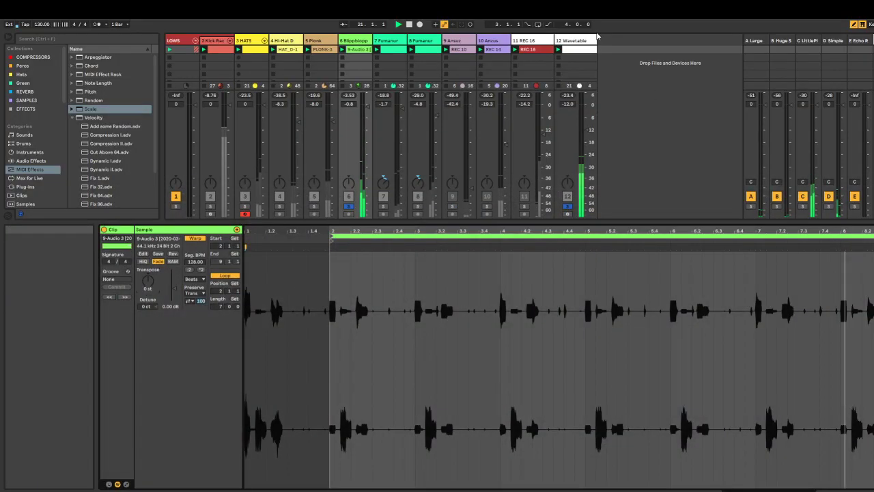
On the Wavetable track, reduce Scale's note matrix to the base note plus 2 and 7 semitones, and set Random's chance to 37 %.
double_click(584, 40)
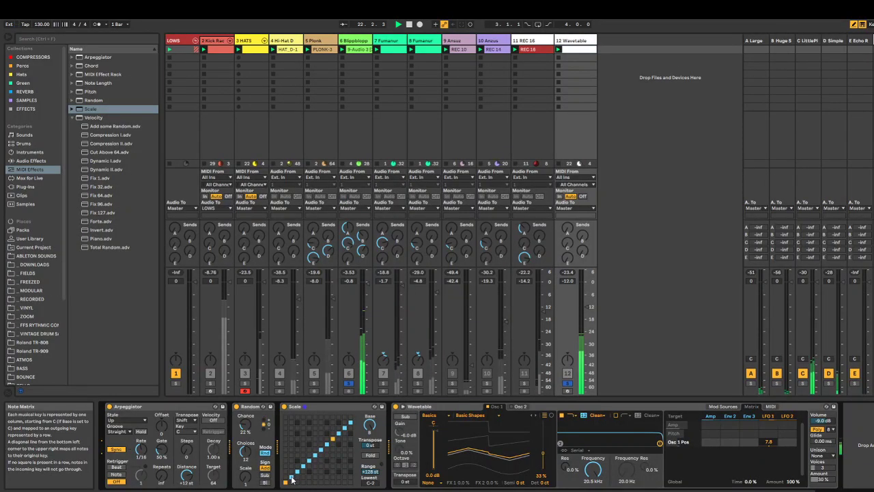
left_click(298, 471)
left_click(303, 466)
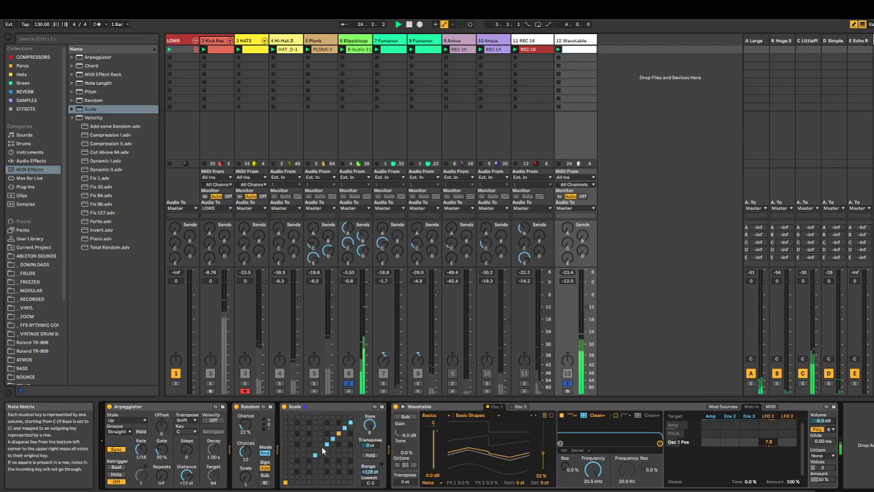
left_click(327, 444)
left_click(334, 439)
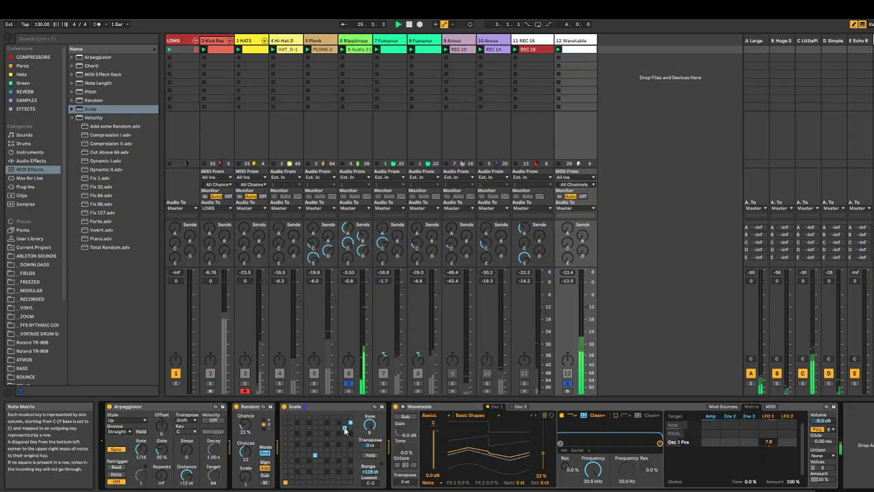
left_click(344, 426)
left_click(349, 422)
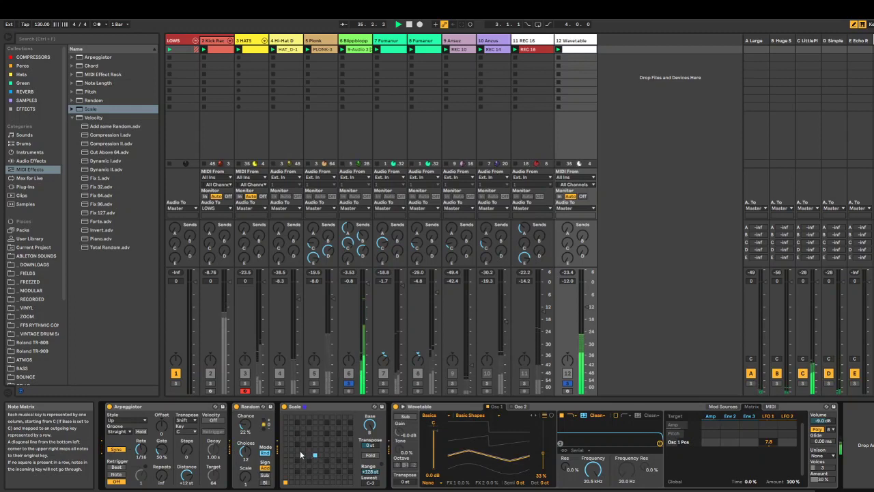
left_click(315, 427)
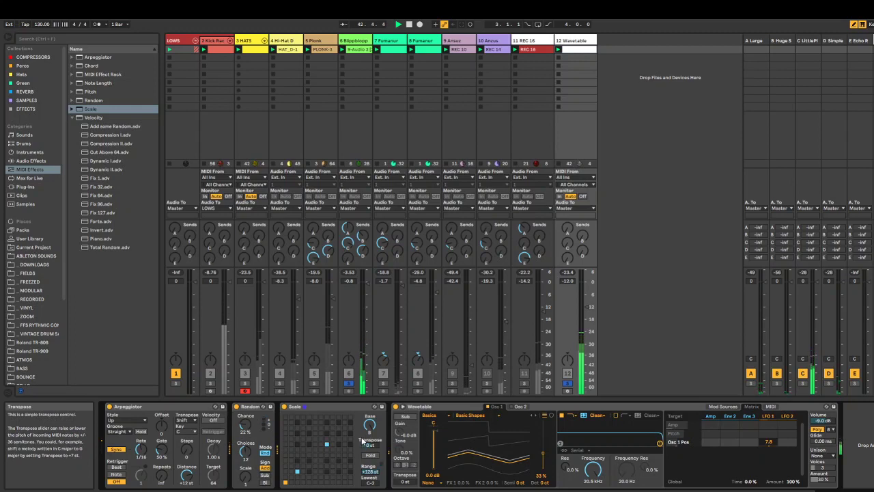
left_click_drag(244, 425, 245, 418)
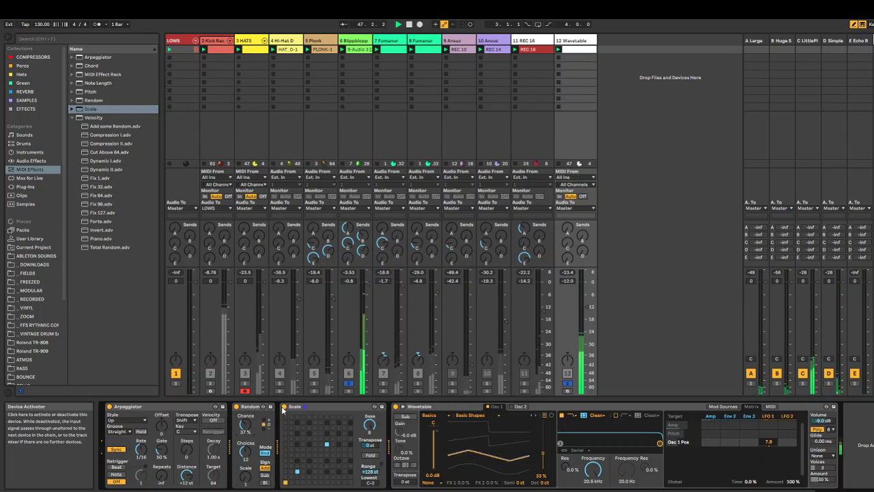
Load the C Minor Harmonic preset into the Wavetable track's Scale device and set Random's chance to 9.5 %.
left_click(72, 109)
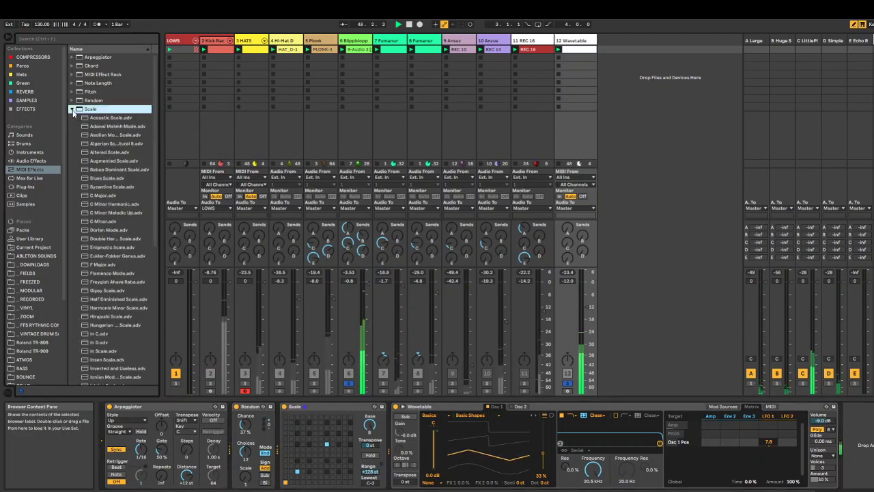
left_click(118, 205)
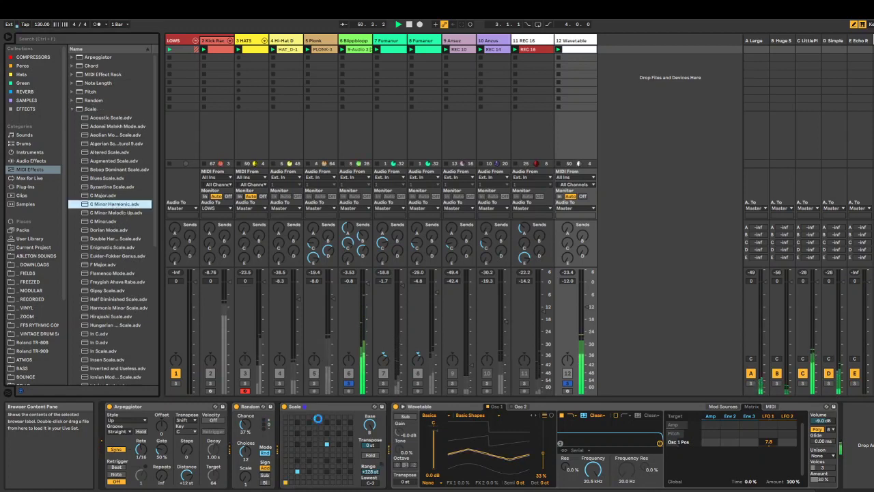
left_click_drag(318, 417, 367, 391)
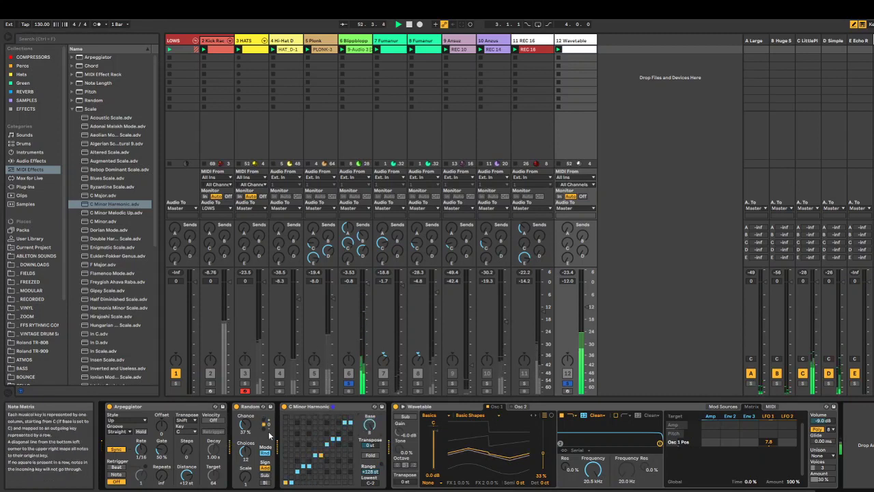
left_click_drag(245, 425, 244, 432)
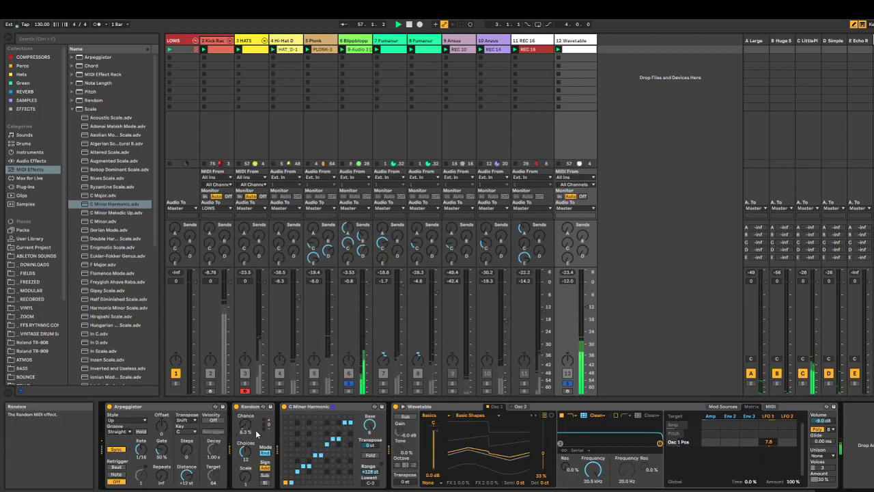
left_click_drag(244, 425, 244, 423)
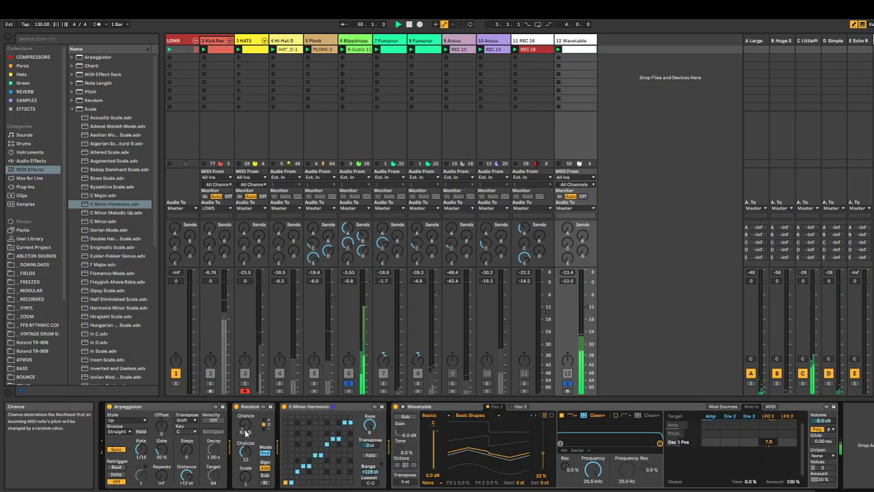
Sync Wavetable's LFO 1 to the tempo and set its rate to 3/8.
left_click(712, 406)
mouse_move(704, 481)
left_mouse_down()
mouse_move(703, 441)
mouse_move(708, 486)
left_mouse_up()
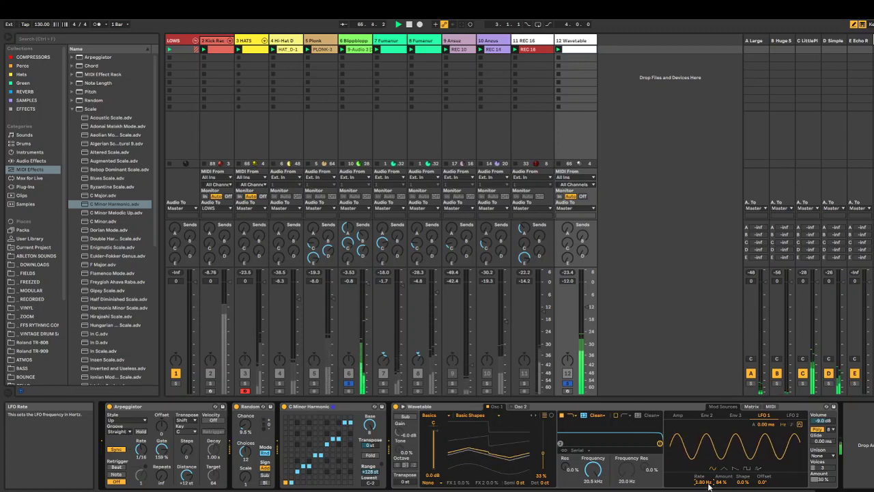
left_click(792, 424)
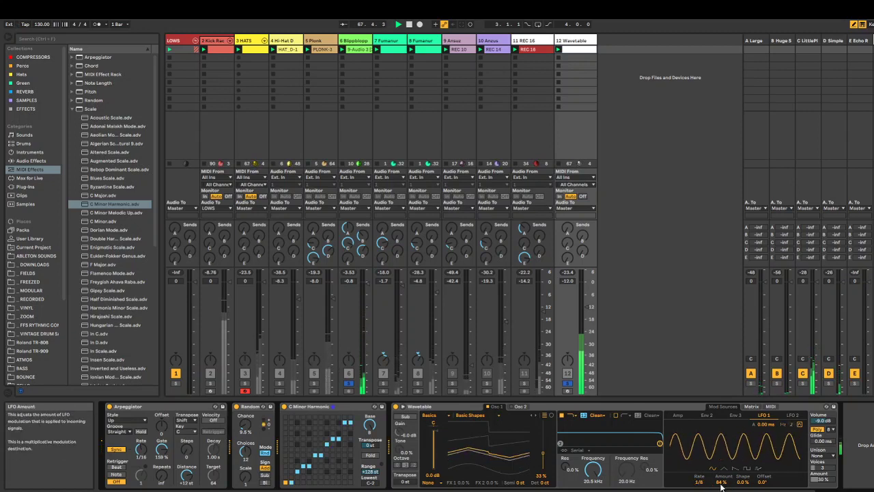
left_click_drag(699, 481, 699, 464)
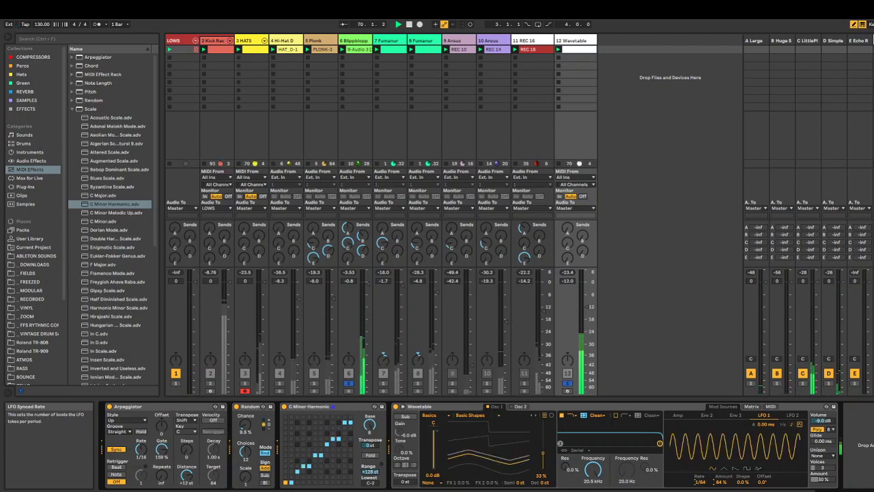
left_click_drag(699, 481, 699, 491)
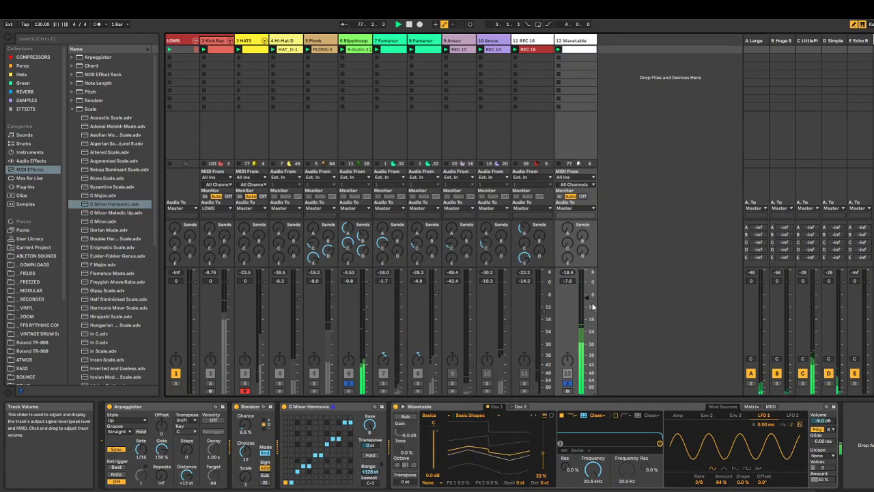
Turn on Wavetable's second filter with its frequency at 222 Hz, and raise the track's send A.
left_click(616, 416)
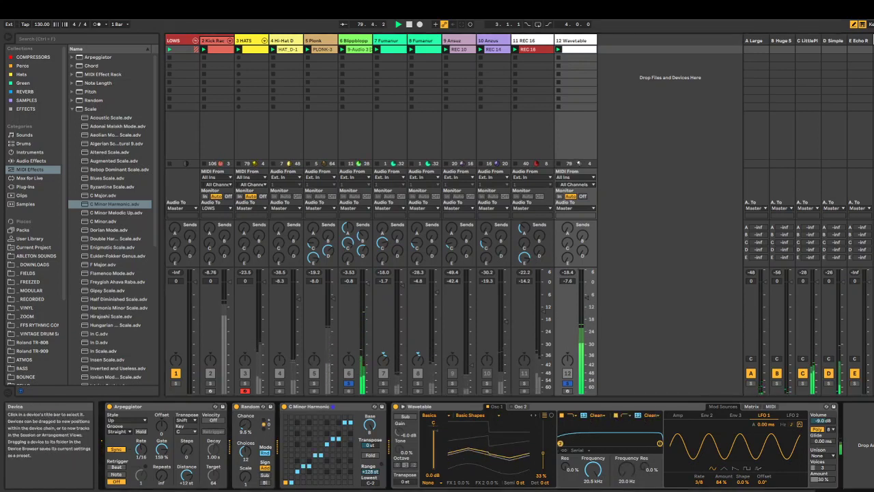
left_click_drag(626, 469, 626, 416)
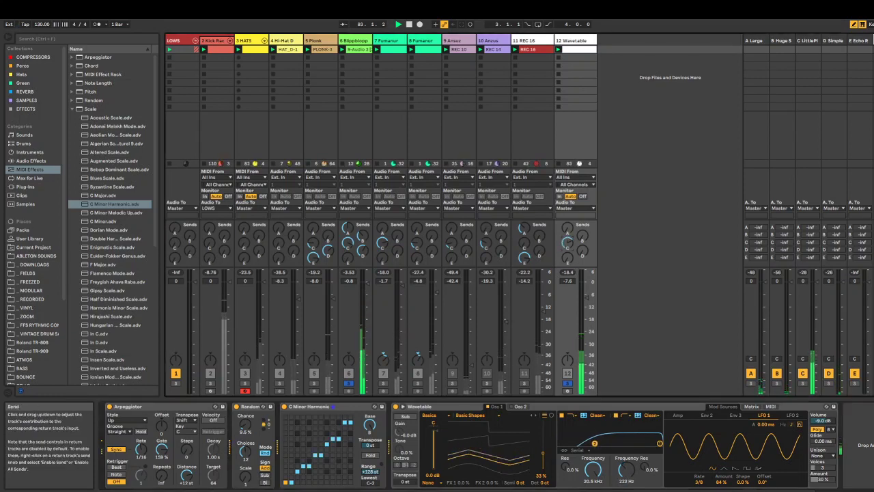
left_click_drag(567, 228, 567, 184)
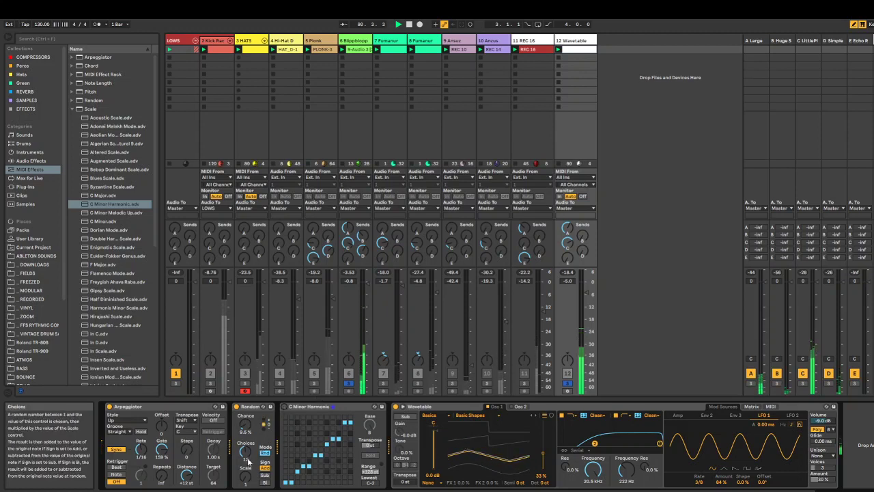
Try the Scale value of the Random device at 11 and return it to 1.
left_click_drag(245, 475, 245, 448)
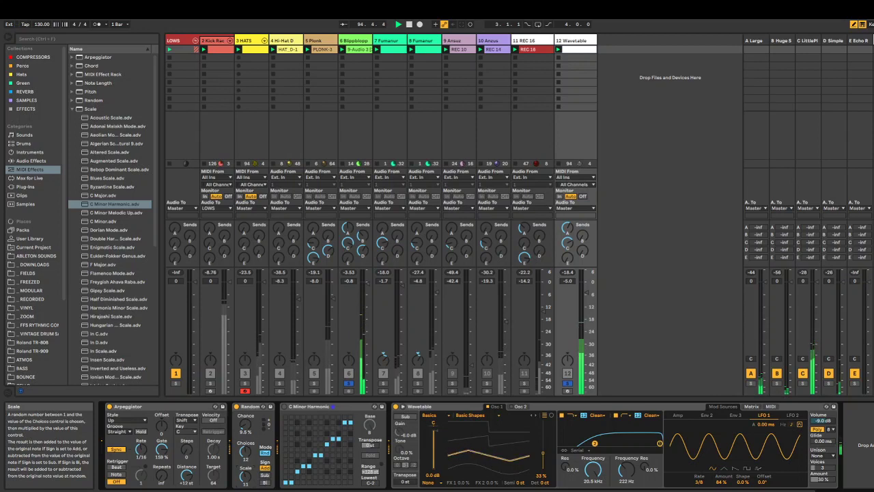
mouse_move(247, 484)
left_mouse_down()
mouse_move(247, 471)
mouse_move(248, 486)
left_mouse_up()
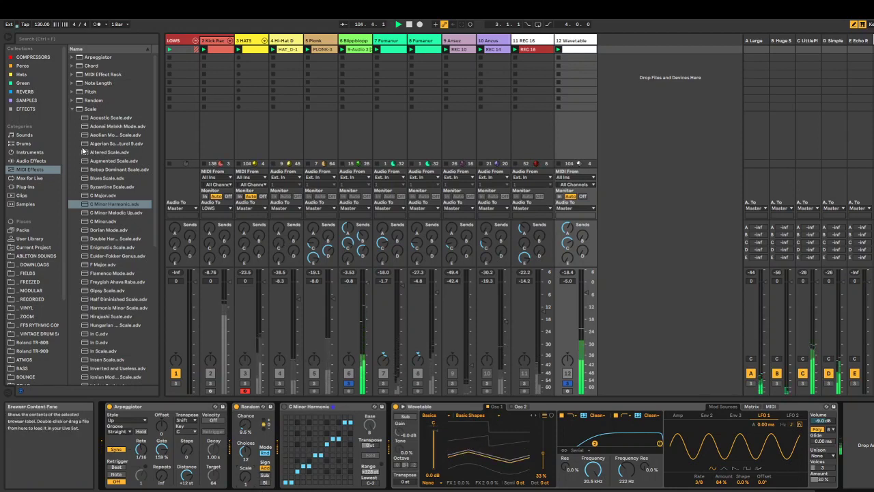
Add a Compressor after Wavetable and feed its sidechain from the 2 Kick Rack track.
left_click(31, 160)
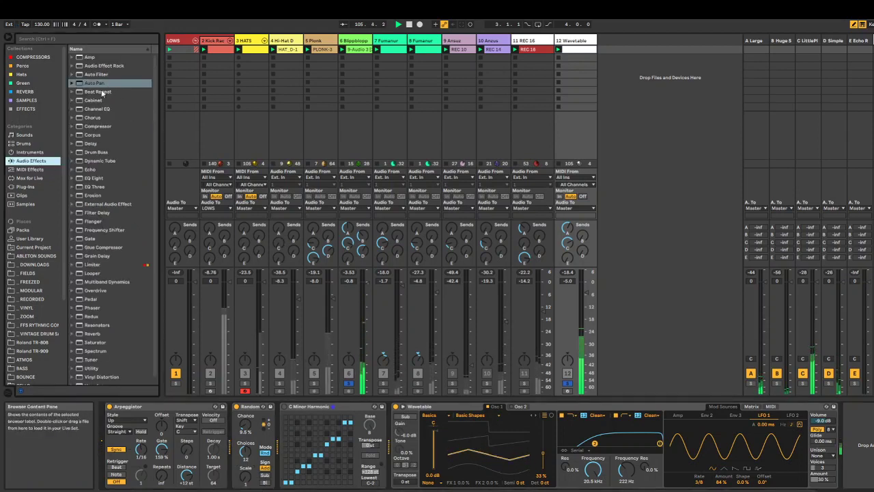
left_click(103, 126)
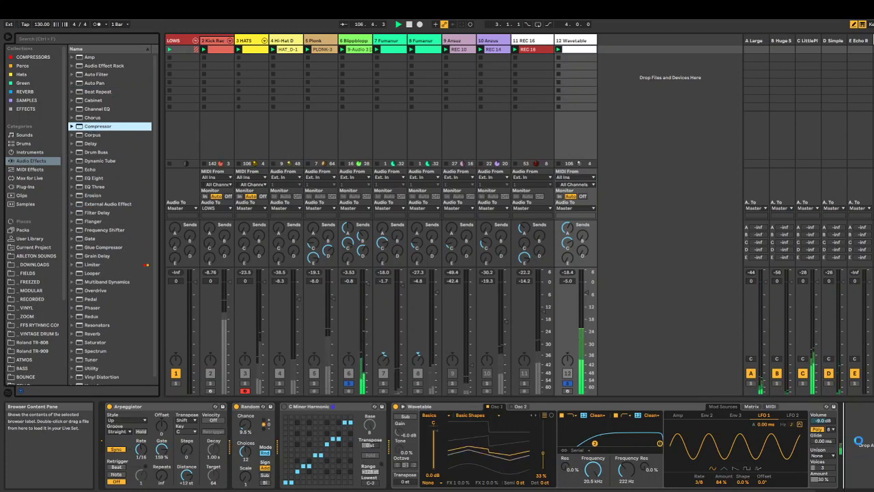
key("Return")
left_click(824, 407)
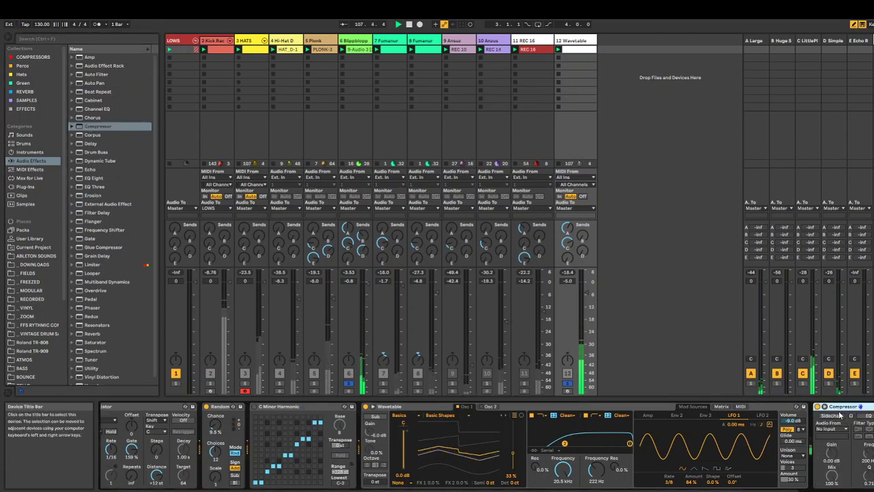
left_click(830, 428)
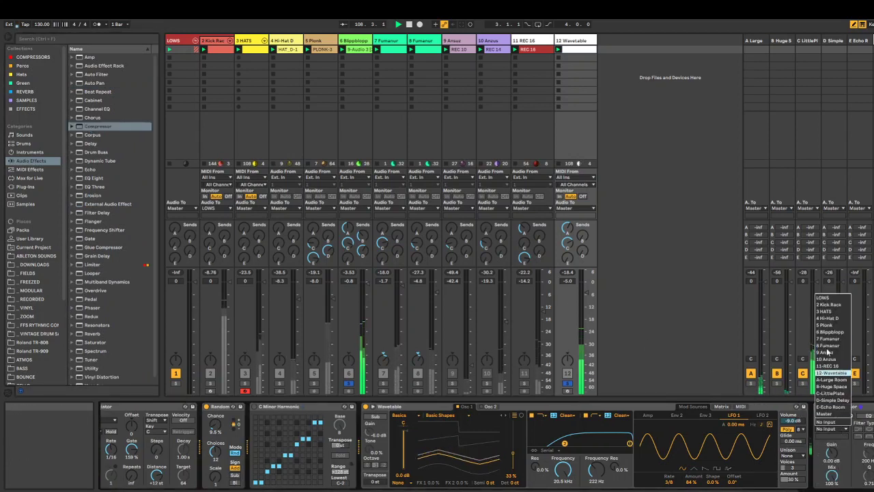
left_click(828, 304)
Set the Compressor's sidechain source to Pre FX, its ratio to inf : 1 and its threshold to -42.8 dB.
left_click(713, 436)
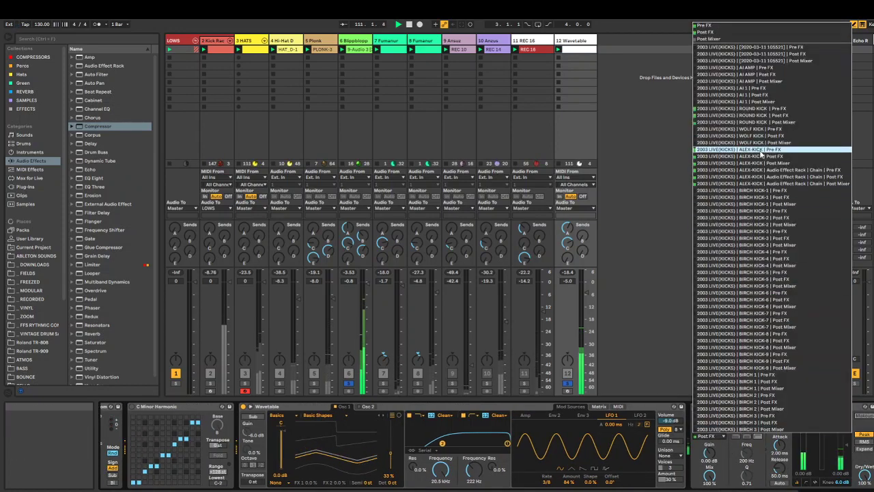
left_click(763, 149)
left_click_drag(779, 423, 779, 385)
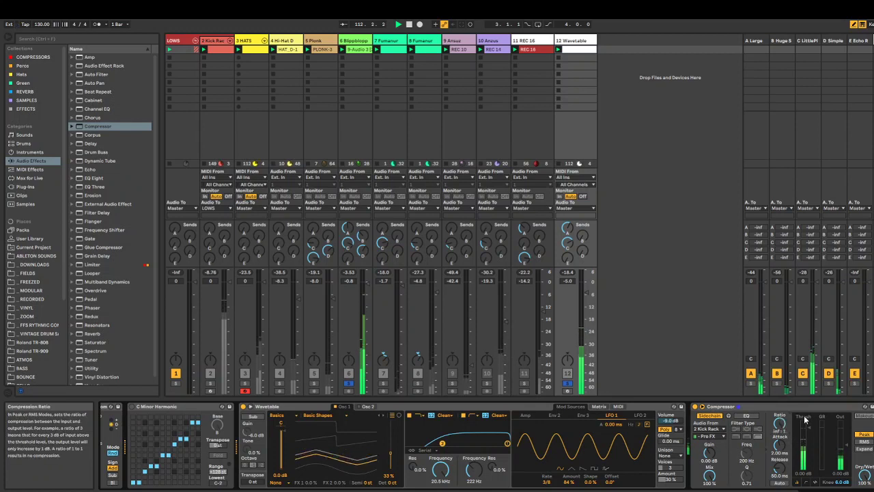
left_click_drag(808, 428, 809, 455)
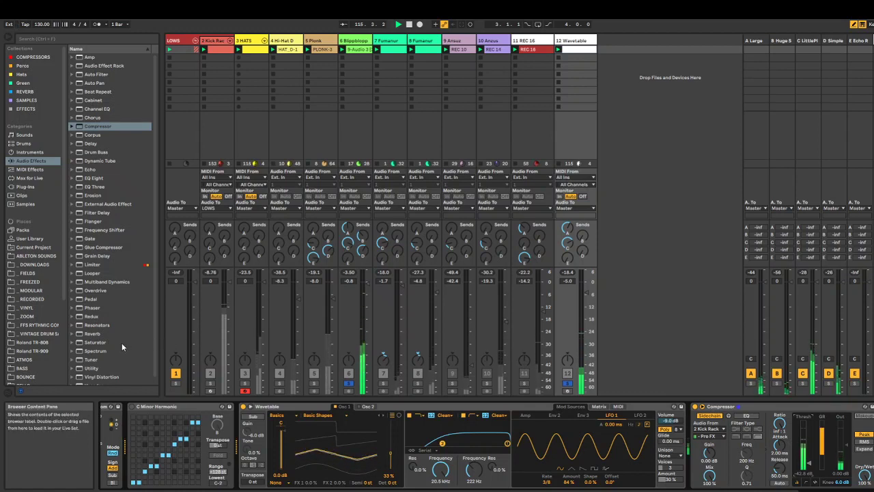
Add a Saturator with 12.4 dB of drive, followed by a Glue Compressor with its threshold at -16.2 dB.
left_click_drag(121, 342, 862, 439)
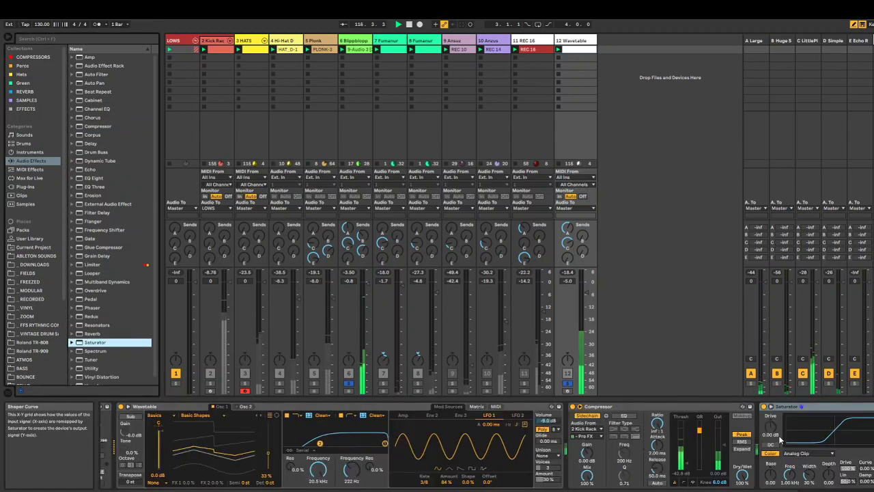
left_click_drag(770, 425, 770, 398)
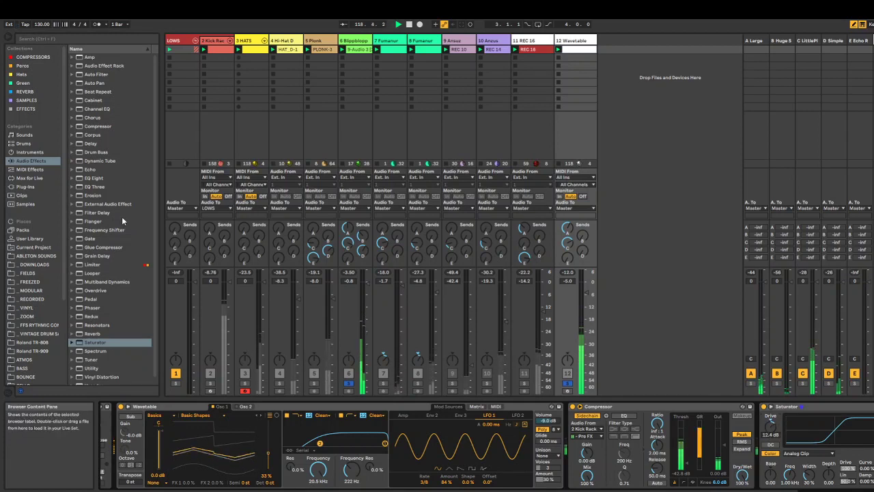
double_click(75, 247)
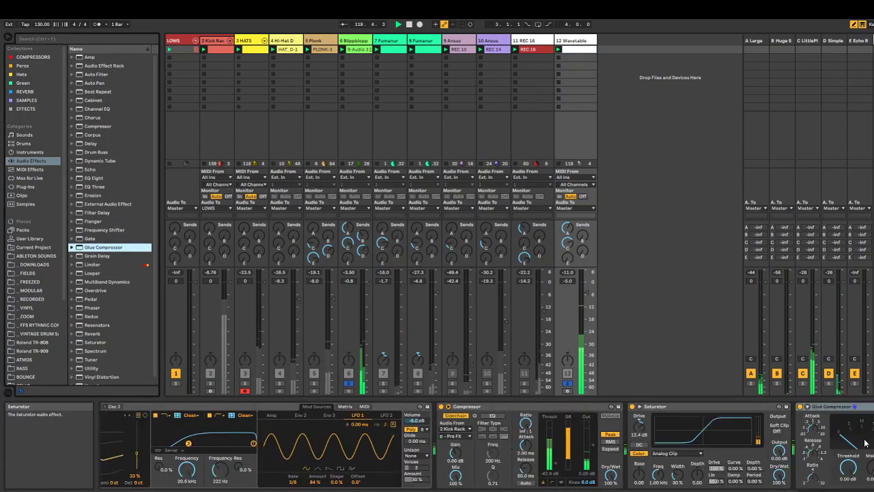
left_click_drag(848, 467, 848, 491)
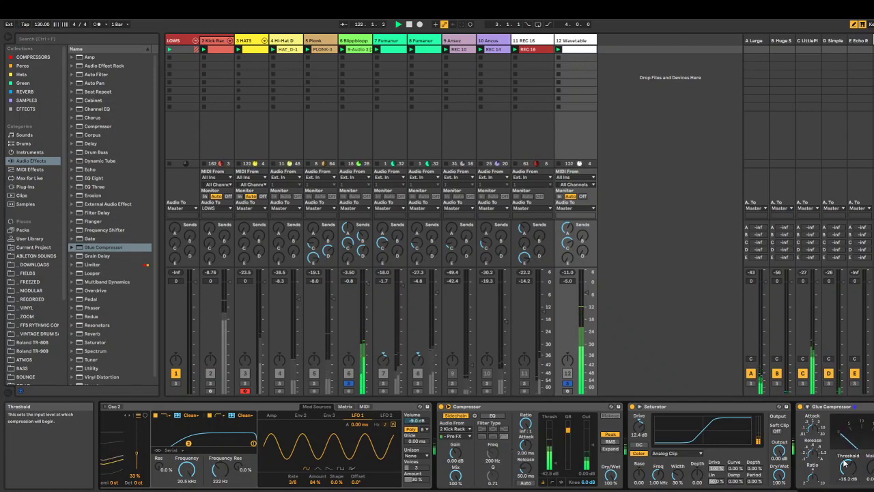
Duplicate the Wavetable clip's loop until it is 8 bars long and stretch the first B1 note across the whole clip.
double_click(575, 49)
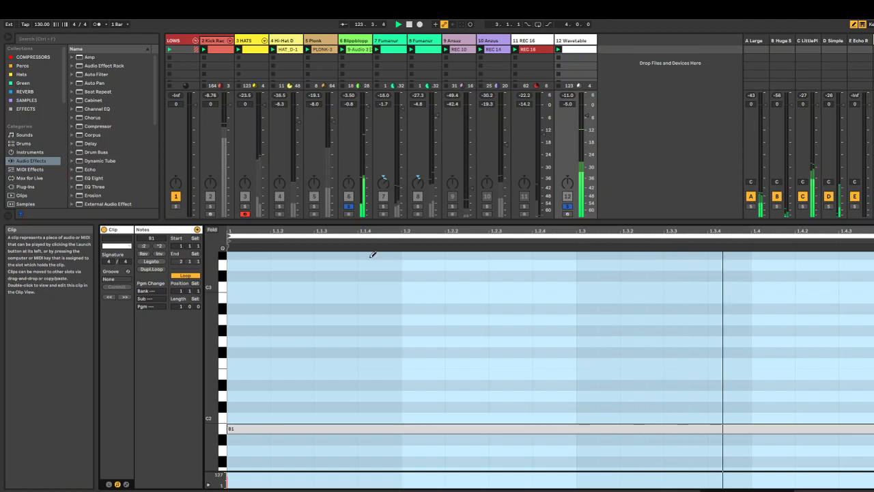
left_click(151, 268)
left_click(151, 268)
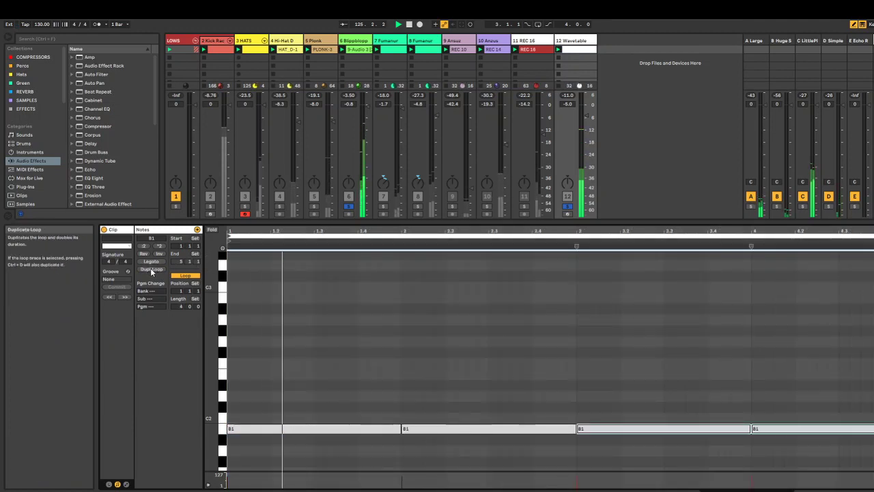
left_click(151, 268)
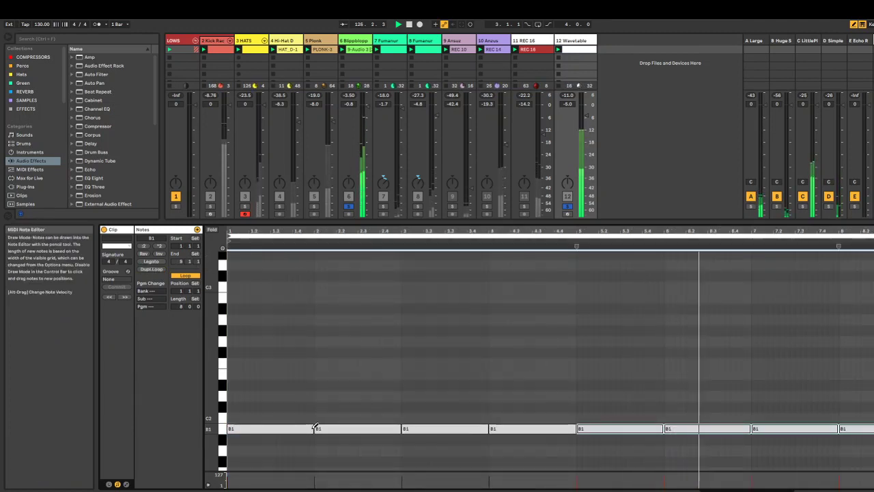
left_click_drag(313, 428, 857, 396)
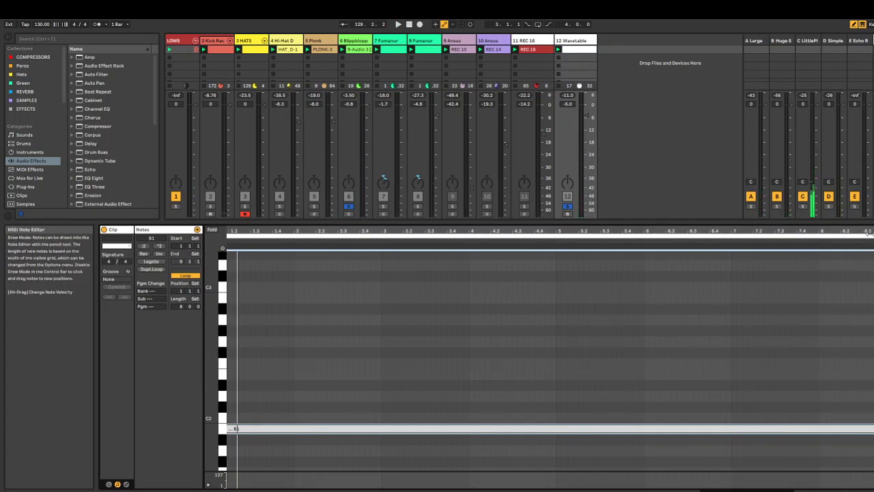
left_click_drag(868, 233, 869, 228)
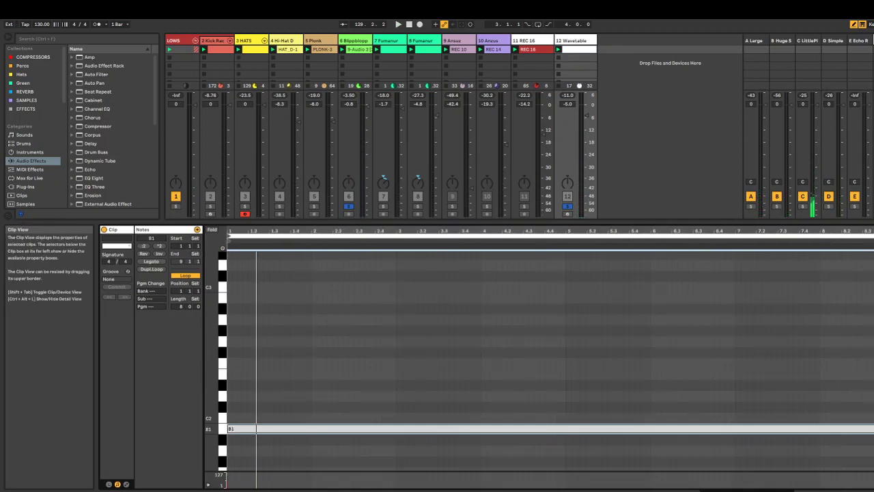
key("Escape")
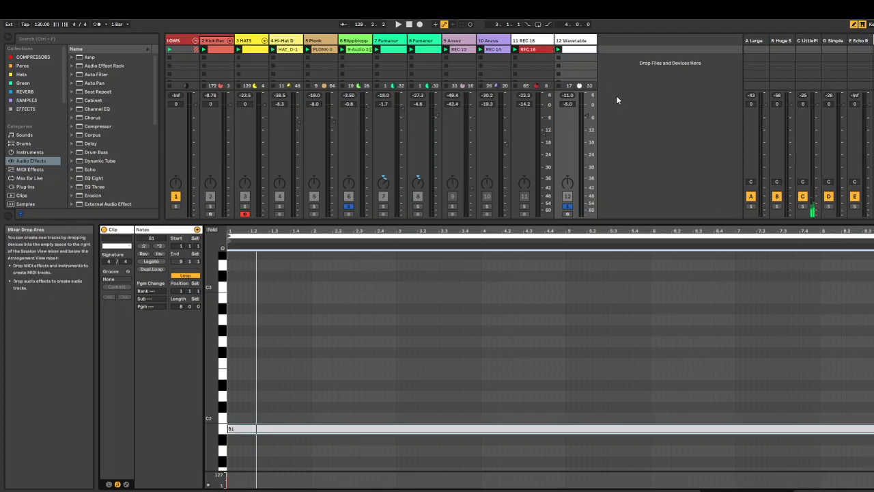
Return to the Wavetable track's devices and group the Saturator and Glue Compressor into an Audio Effect Rack.
right_click(574, 49)
left_click(574, 49)
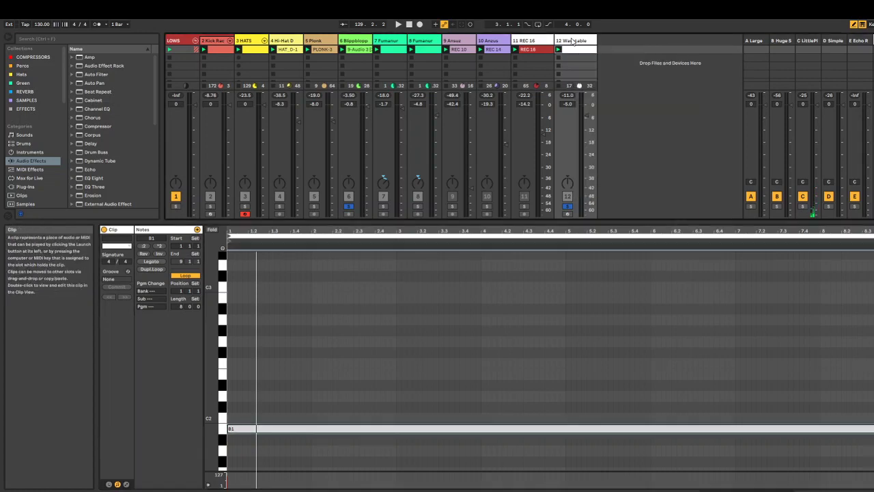
left_click(573, 41)
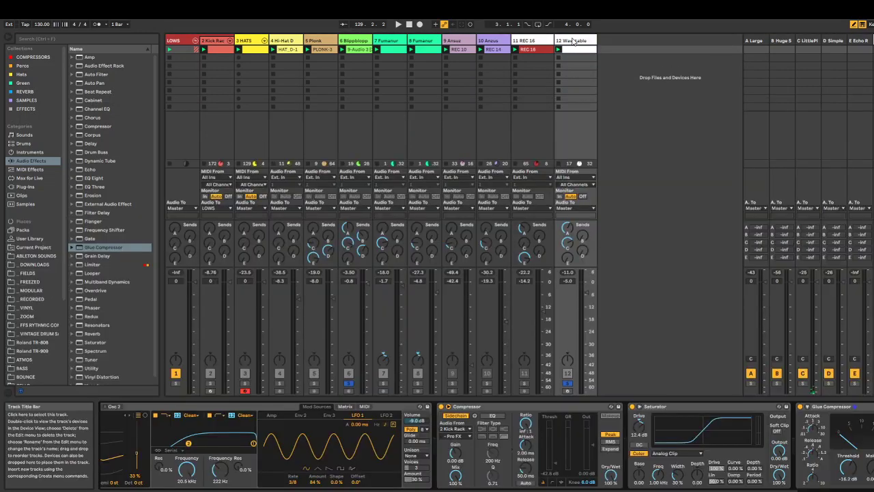
left_click(724, 406)
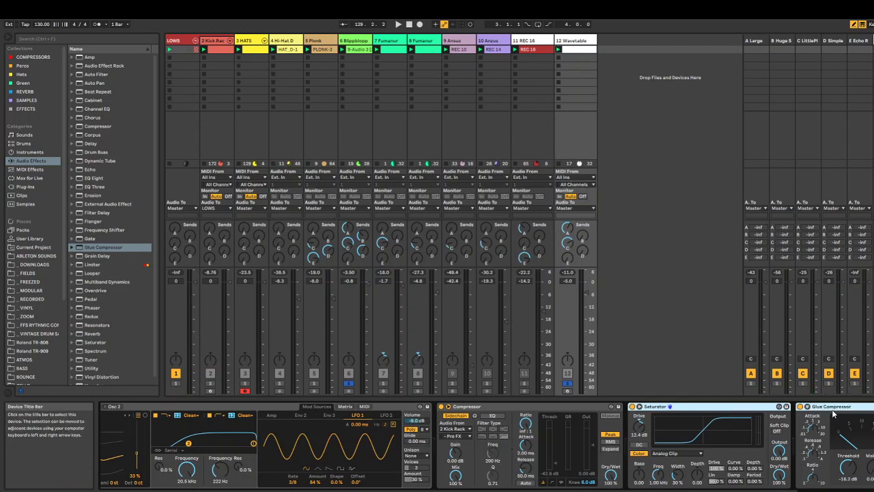
key("ctrl+g")
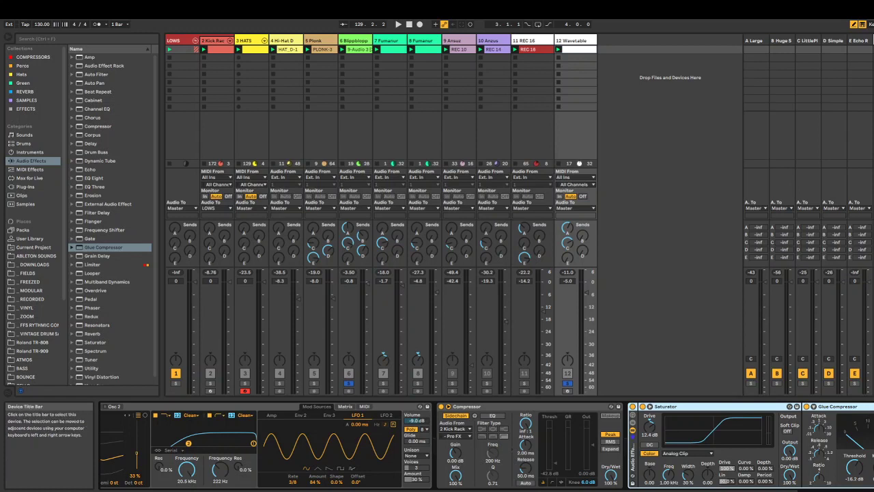
Save the Saturator and Glue Compressor rack to the User Library as preset 200414_SCAMP.
left_click(633, 481)
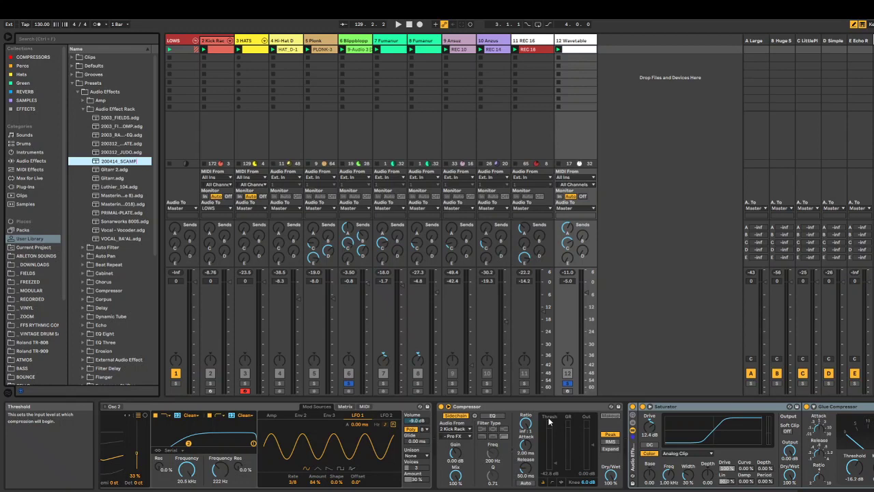
key("Return")
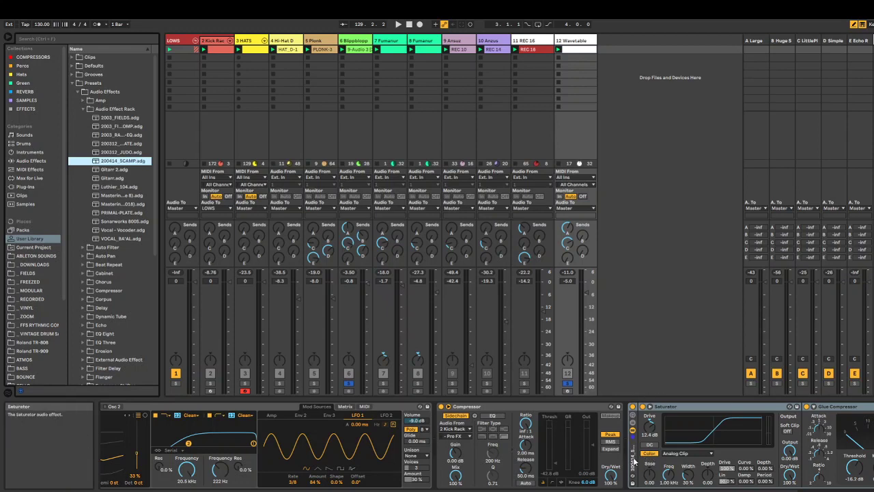
Move the Compressor into the rack ahead of the Saturator and save the expanded rack as preset 200414_SCAMP2.
right_click(635, 463)
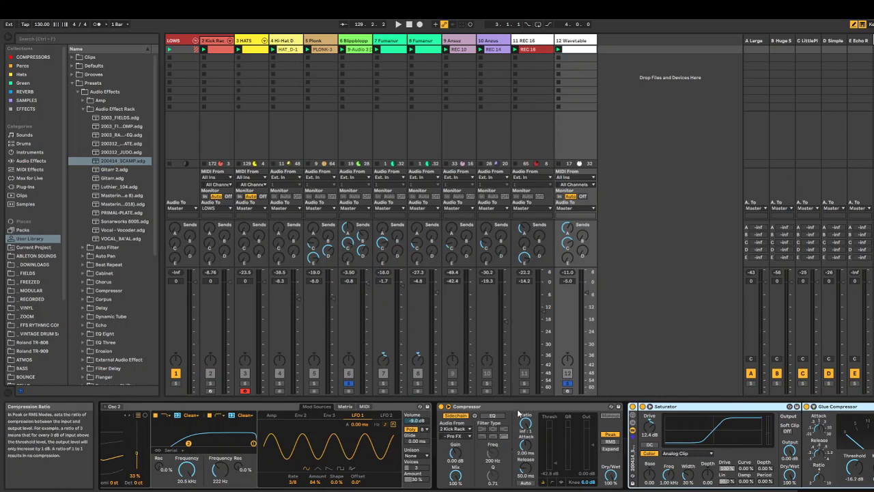
left_click(619, 411)
left_click_drag(638, 415, 633, 417)
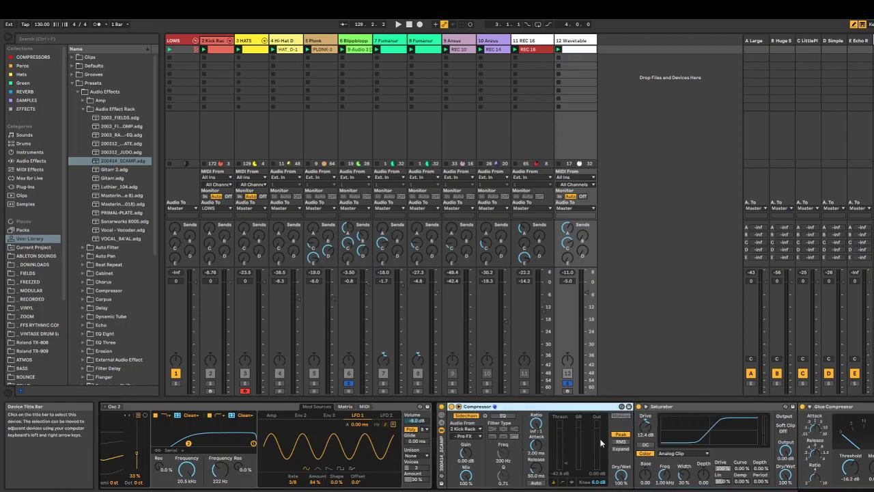
left_click(442, 483)
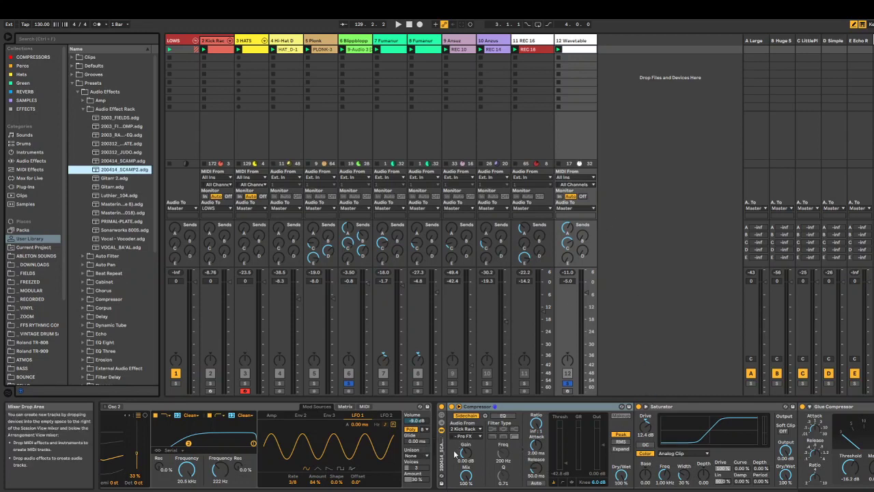
Remove the effect rack from the Wavetable track, then freeze and flatten the track to audio.
right_click(441, 462)
left_click(457, 390)
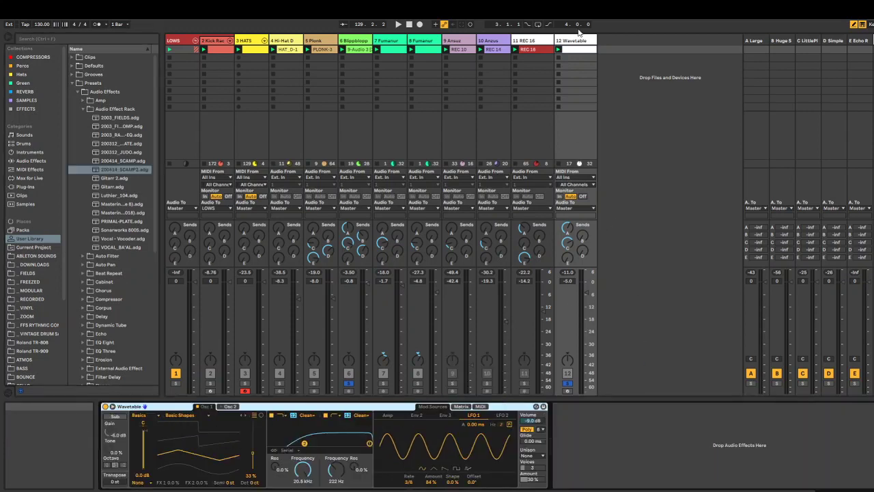
right_click(579, 52)
left_click(617, 121)
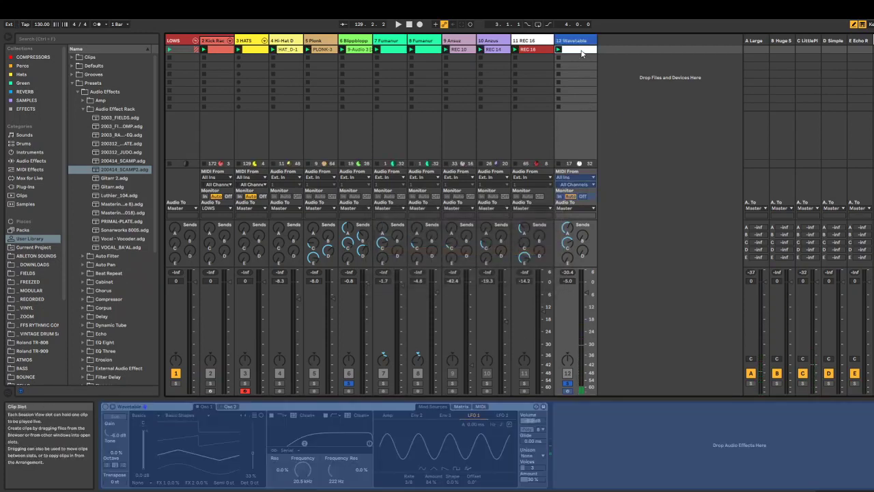
right_click(581, 53)
left_click(617, 132)
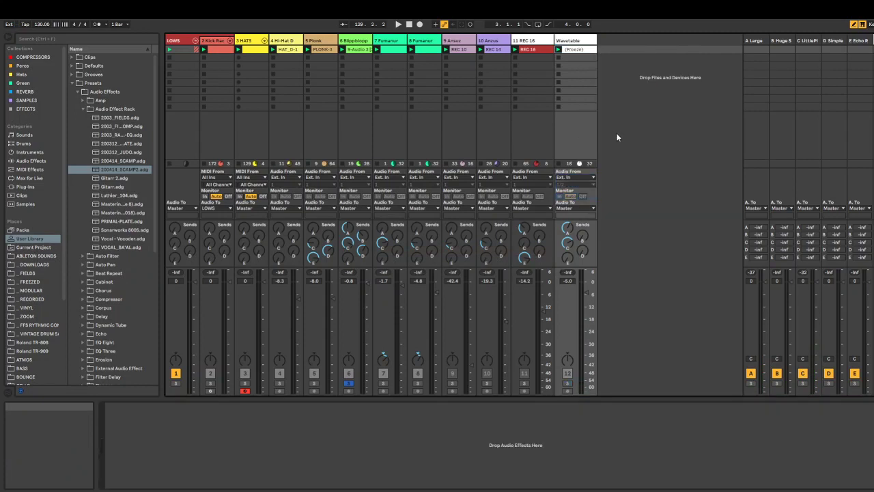
Open the flattened Wavetable clip, launch it and solo its track.
left_click(585, 51)
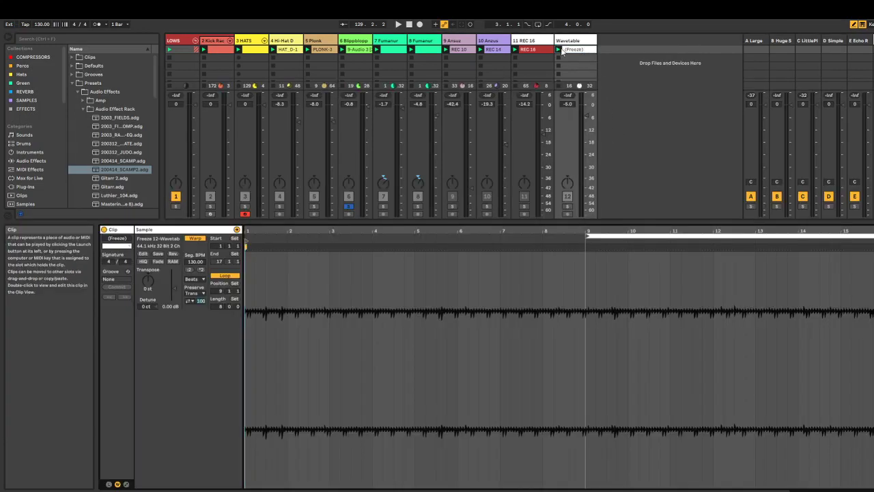
left_click(558, 49)
left_click(567, 207)
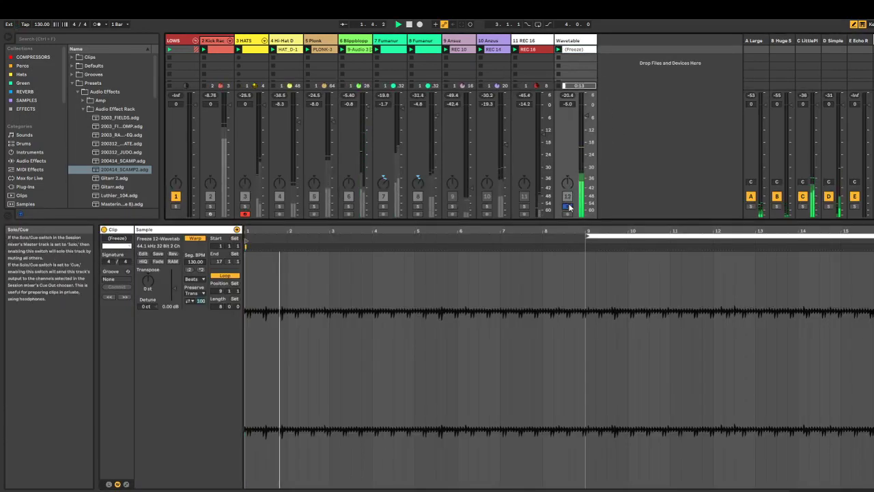
Load the 200414_SCAMP2 rack onto the flattened Wavetable track and set its Compressor's sidechain source to 2 Kick Rack.
double_click(579, 41)
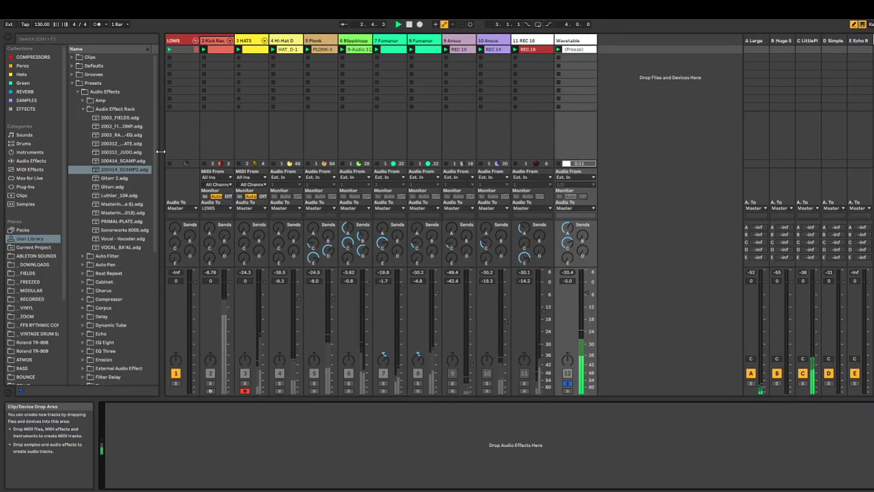
left_click_drag(134, 168, 396, 415)
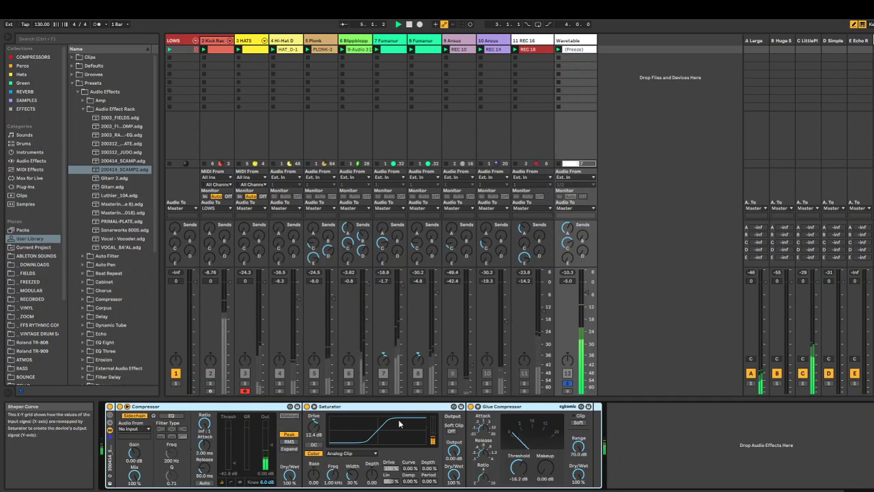
left_click(134, 428)
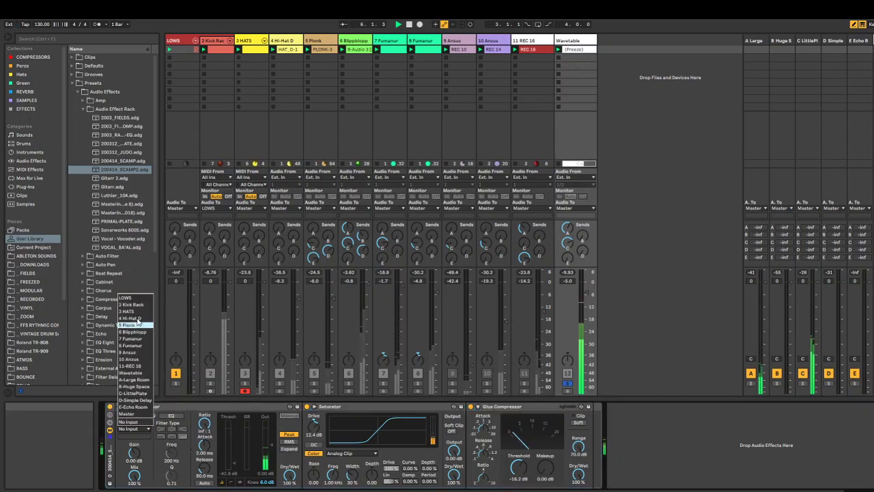
left_click(131, 304)
left_click(139, 429)
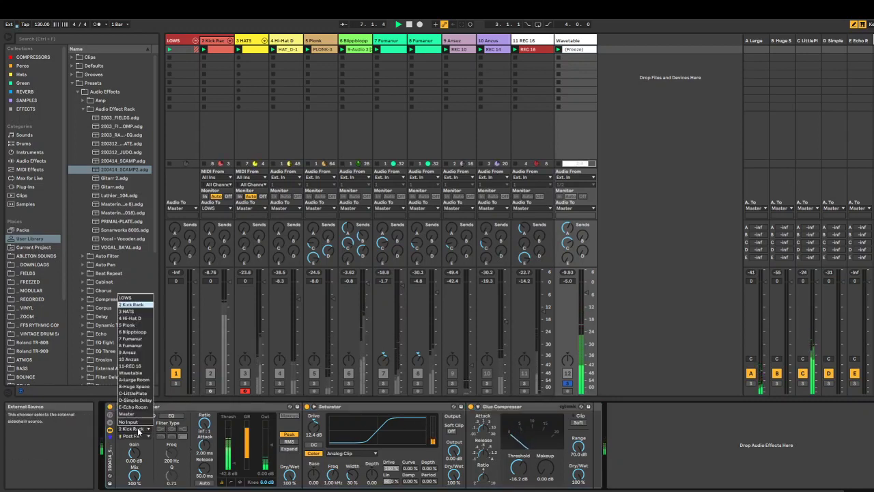
left_click(131, 304)
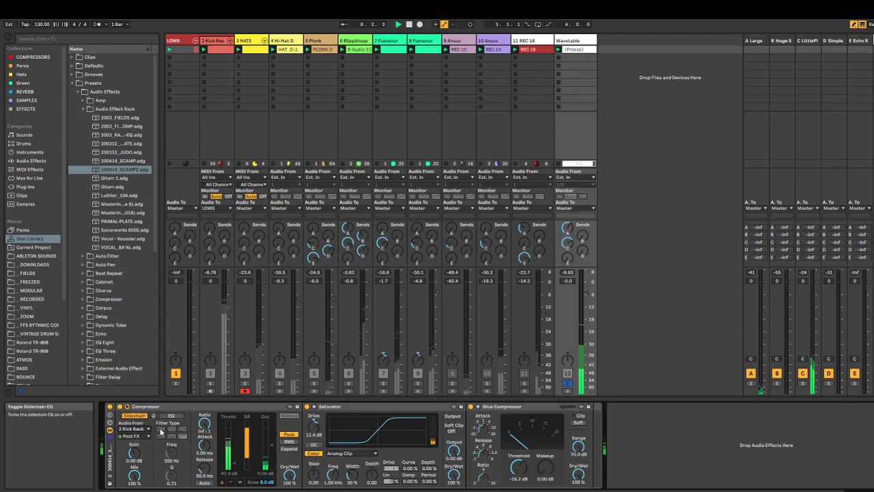
Check the Kick Rack track's device chain, then set the Wavetable Compressor's sidechain tapping point to ALEX-KICK | Post Mixer.
left_click(133, 435)
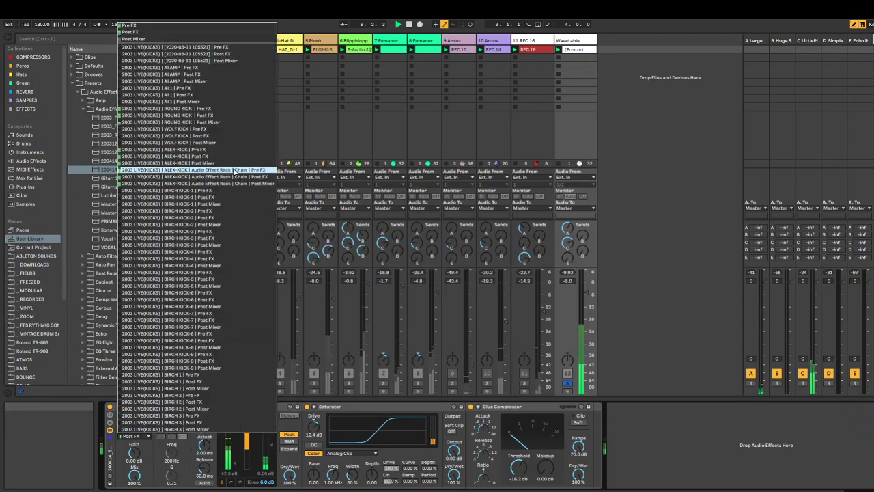
left_click(219, 110)
left_click(216, 107)
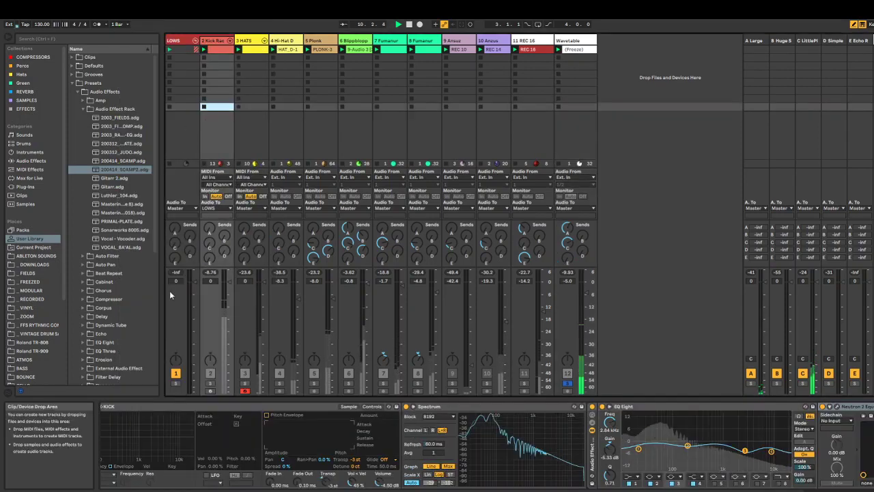
scroll(519, 443, "right", 5)
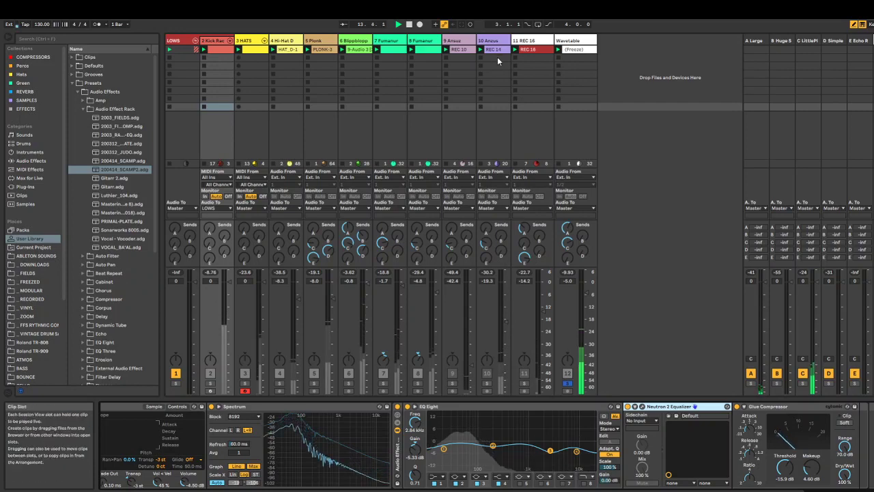
left_click(566, 40)
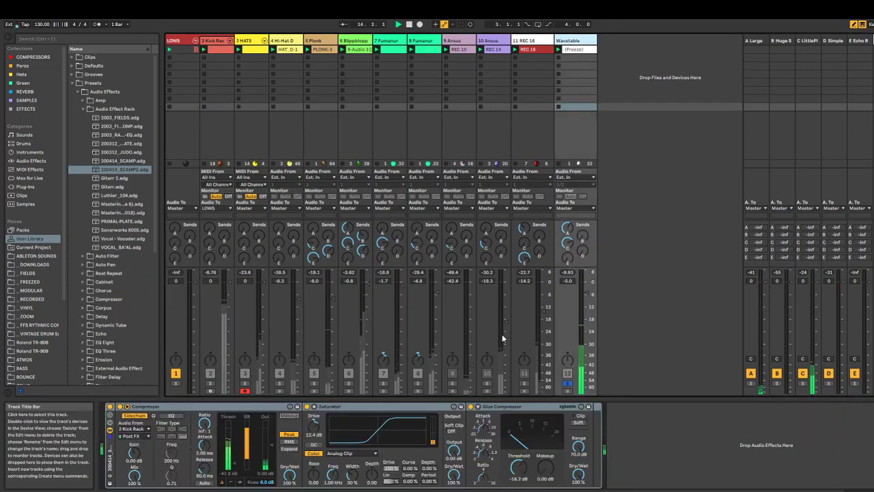
left_click(134, 429)
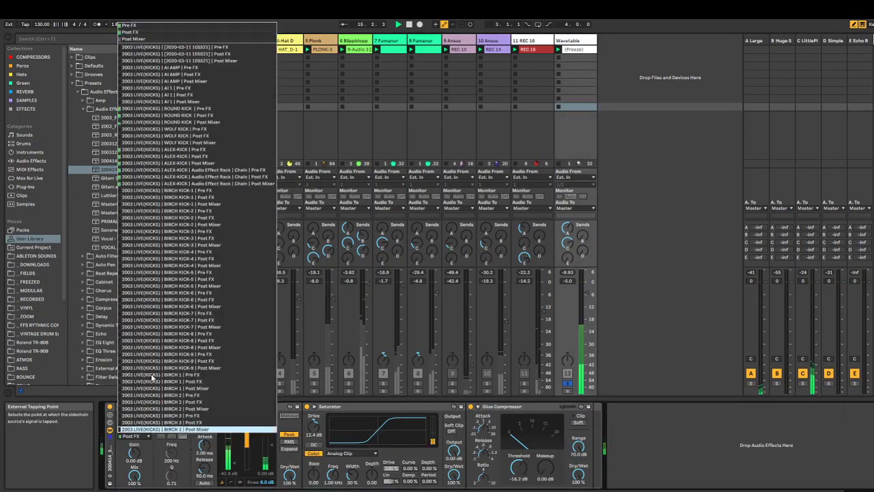
left_click(210, 164)
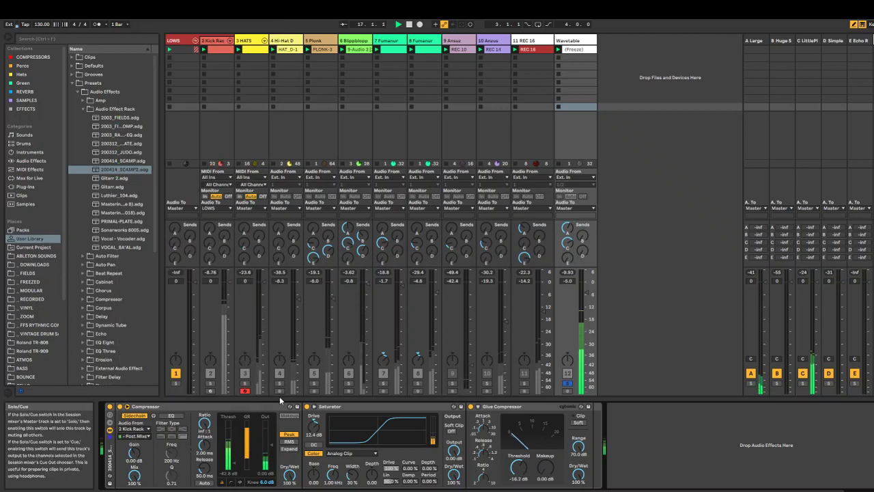
Unsolo the Wavetable track, mute the Blippblopp track and set the Wavetable track's volume to -3.0 dB.
left_click(567, 383)
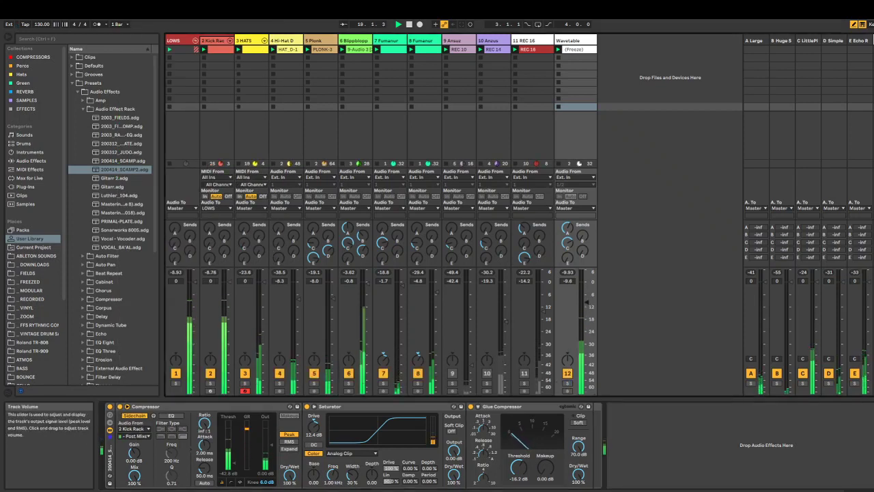
left_click(348, 372)
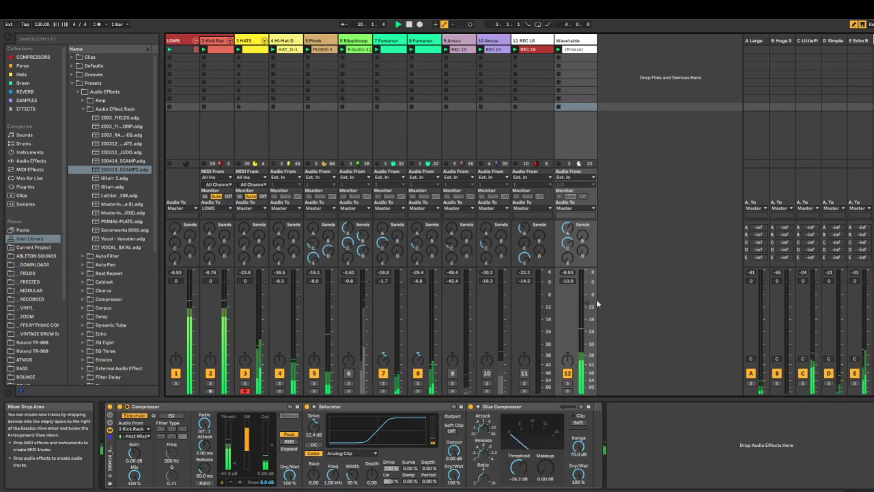
left_click_drag(587, 298, 587, 293)
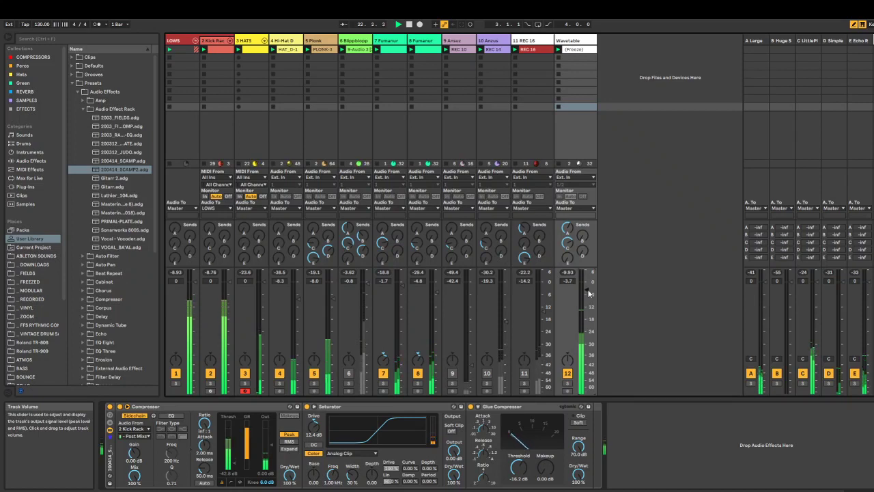
left_click_drag(586, 289, 588, 290)
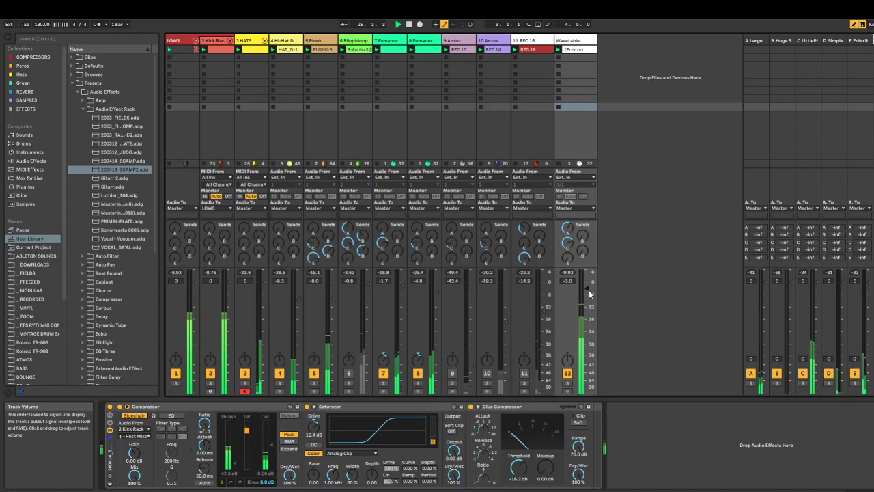
Solo the Wavetable track and add the Soundtoys FilterFreak2 plug-in after its effect rack.
left_click(569, 384)
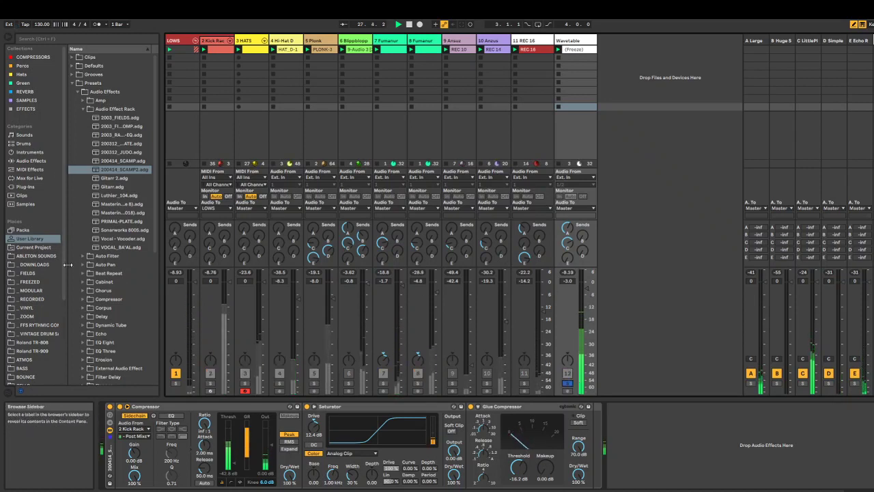
scroll(123, 242, "down", 1)
scroll(123, 243, "up", 1)
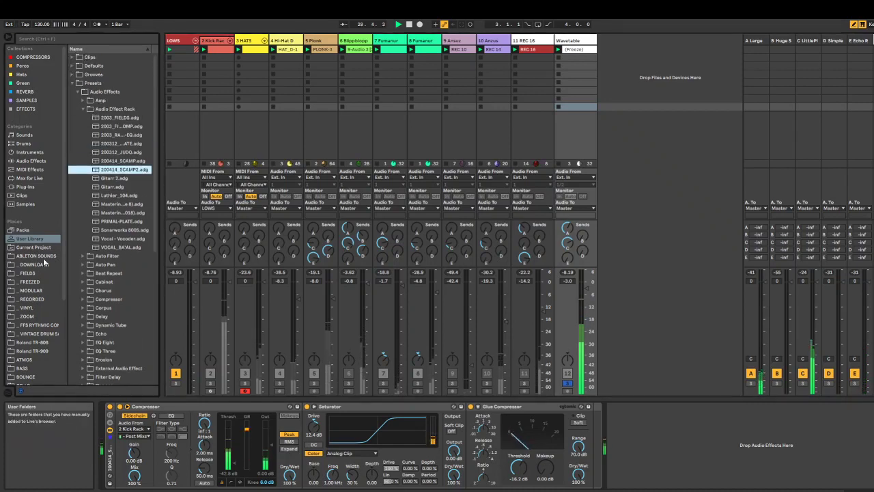
left_click(37, 184)
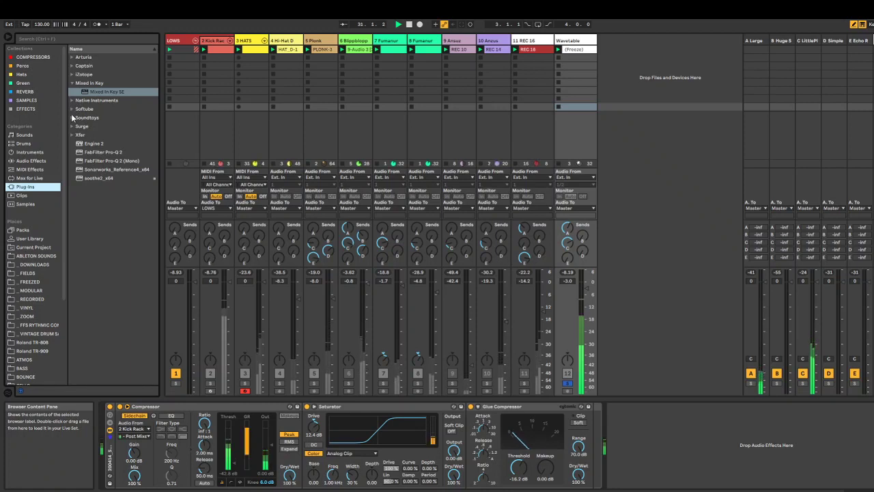
left_click(73, 117)
left_click_drag(116, 187, 707, 471)
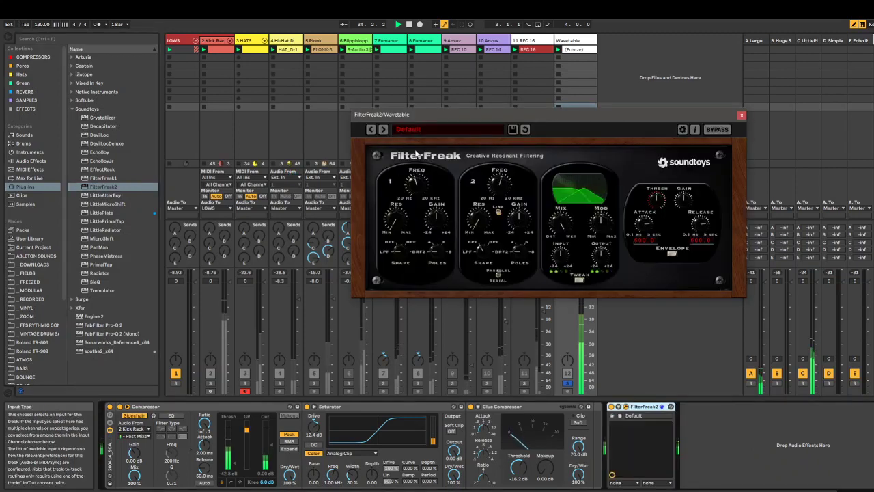
Load the Band Chaser preset in FilterFreak2 and adjust the frequency of filter 1.
left_click(383, 130)
left_click_drag(517, 115, 444, 117)
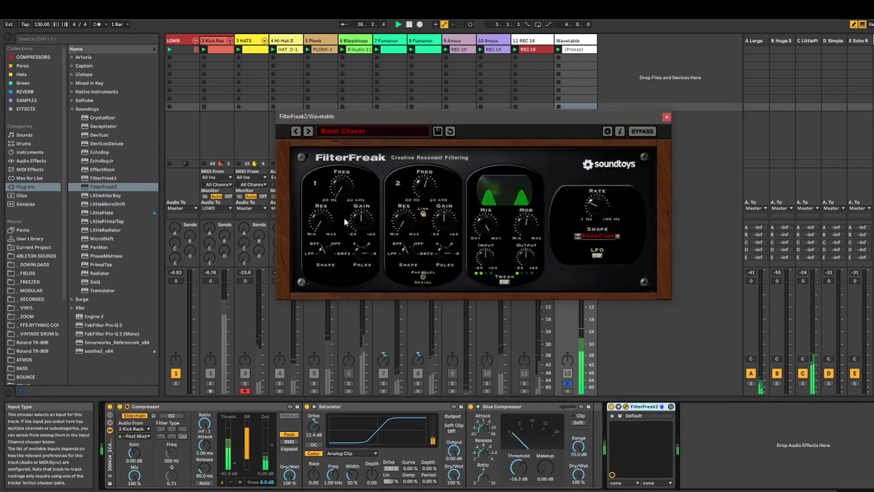
mouse_move(346, 197)
left_mouse_down()
mouse_move(346, 155)
mouse_move(346, 180)
left_mouse_up()
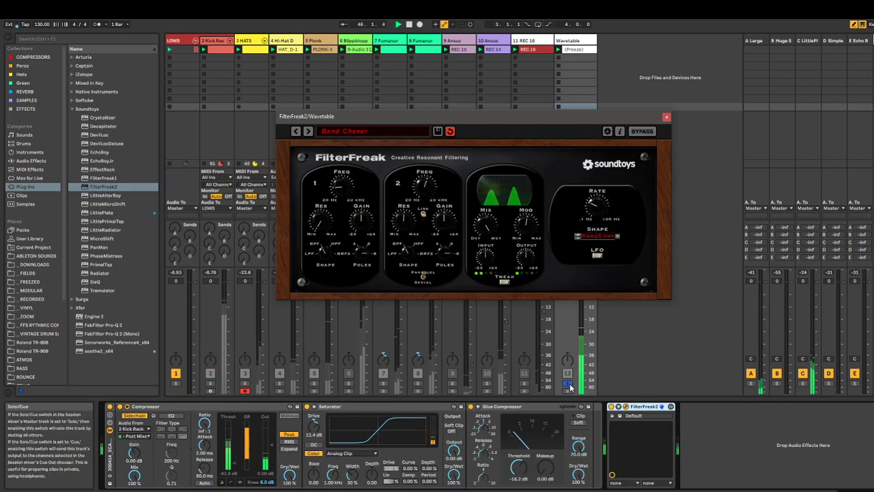
Close the FilterFreak2 window and unmute the Blippblopp track to hear it in the groove.
left_click(665, 140)
left_click(663, 134)
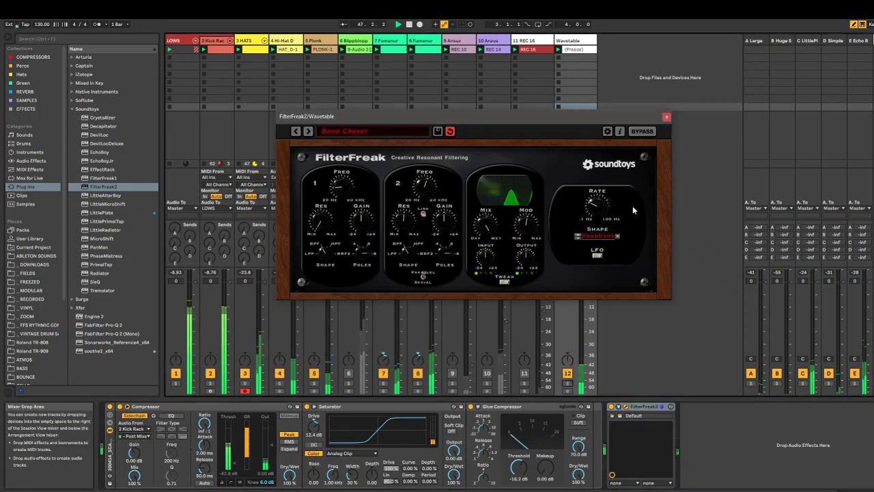
left_click(665, 116)
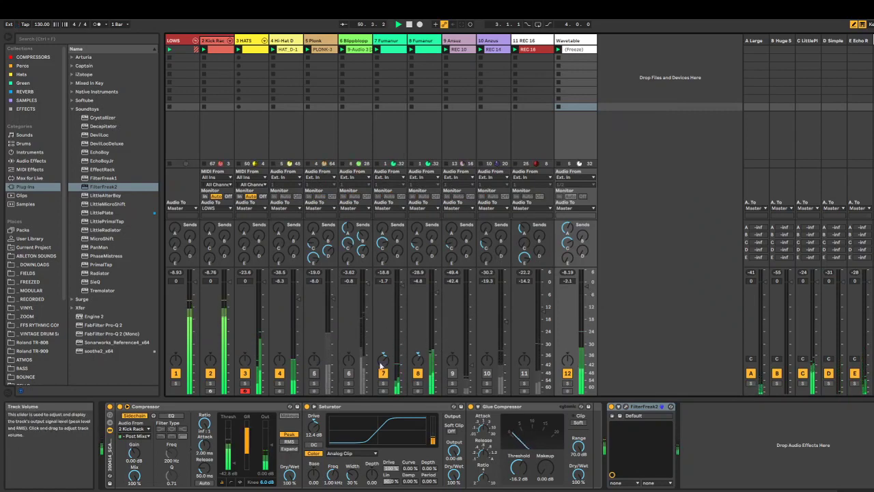
left_click(348, 373)
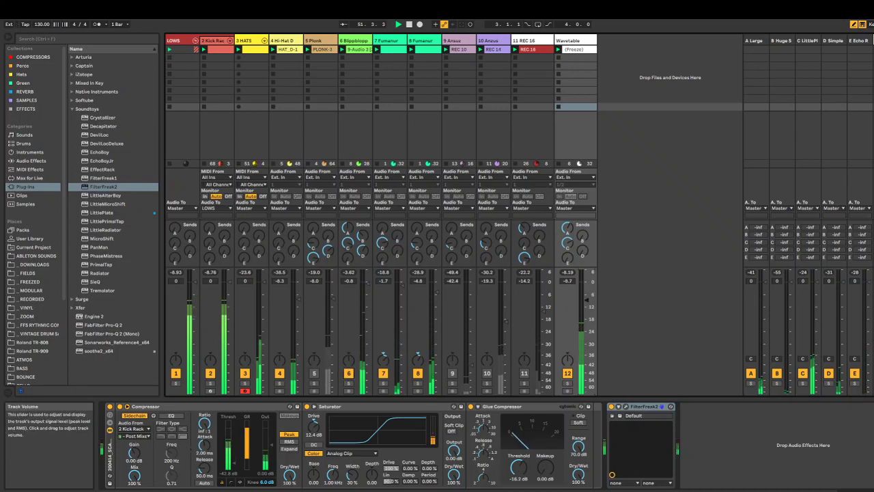
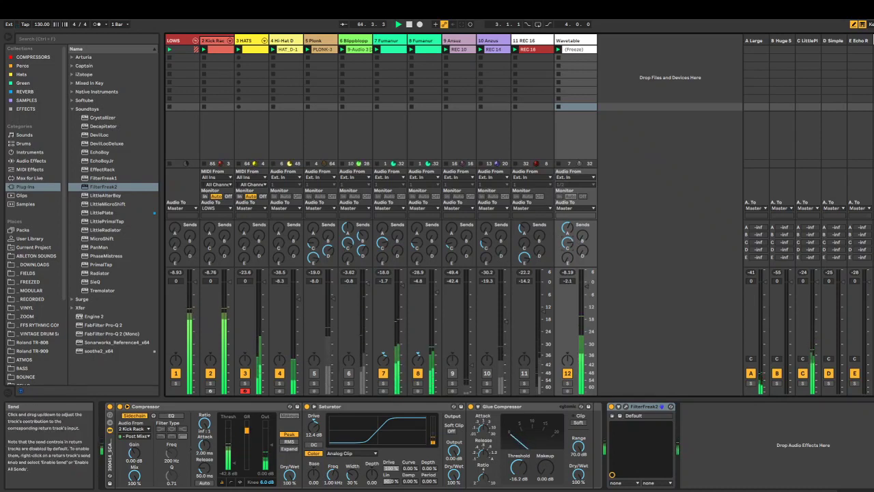
Solo the Wavetable track, add an EQ Eight after FilterFreak2 and change its first band to a low-cut filter.
left_click(567, 382)
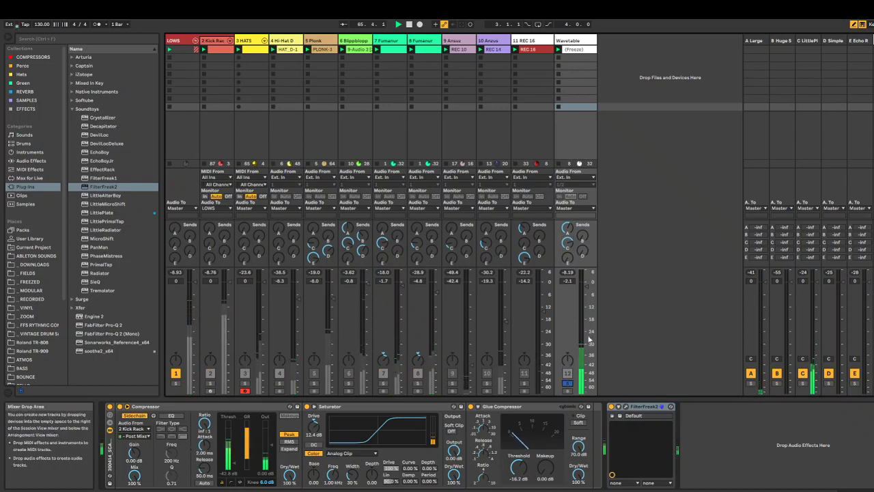
left_click(31, 161)
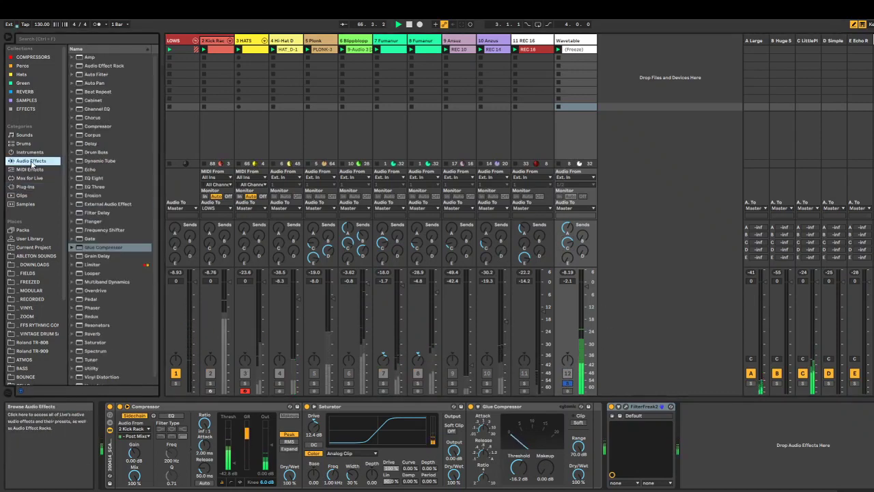
left_click(97, 178)
double_click(113, 180)
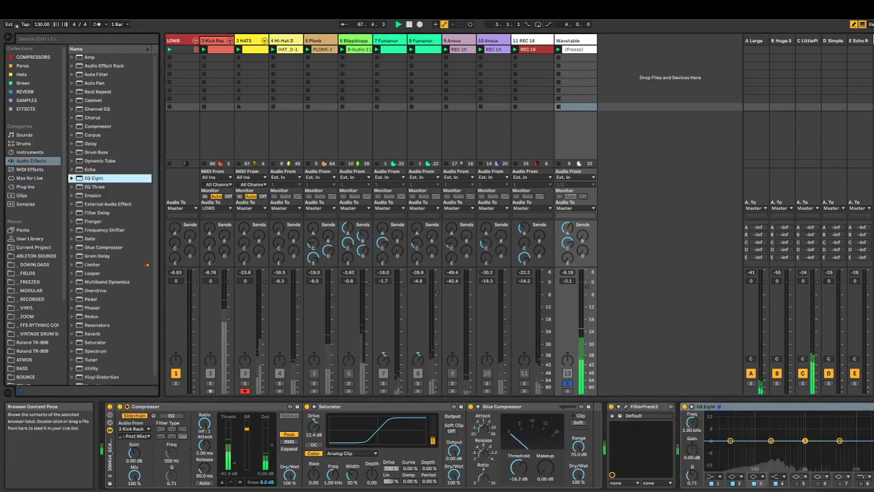
left_click(713, 476)
left_click(720, 429)
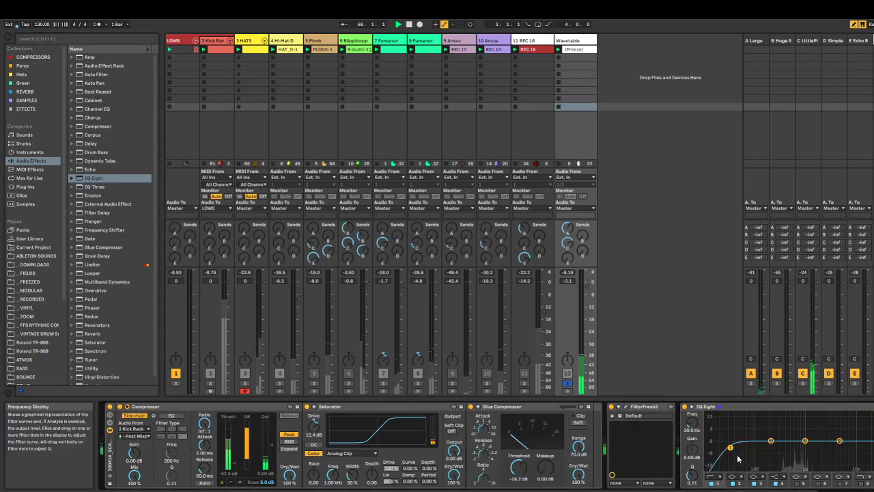
Set the low-cut band of the Wavetable track's EQ Eight to about 77 Hz and unsolo the track.
left_click_drag(730, 447, 755, 463)
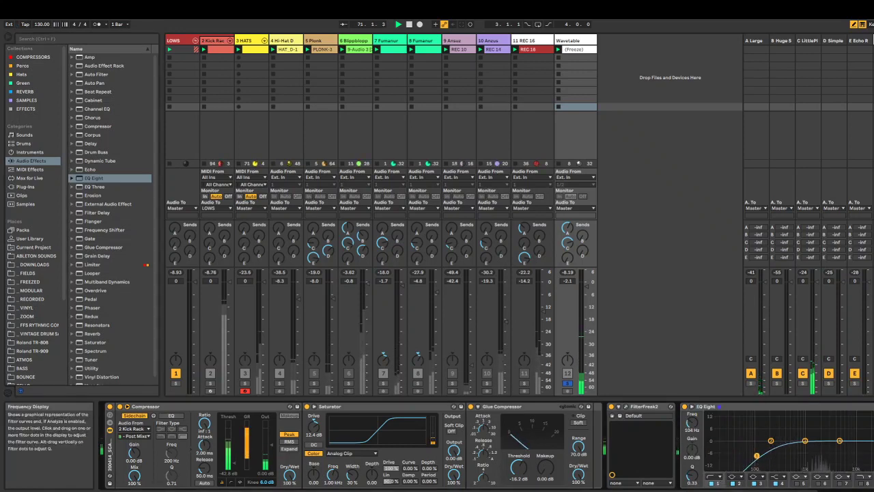
left_click(567, 383)
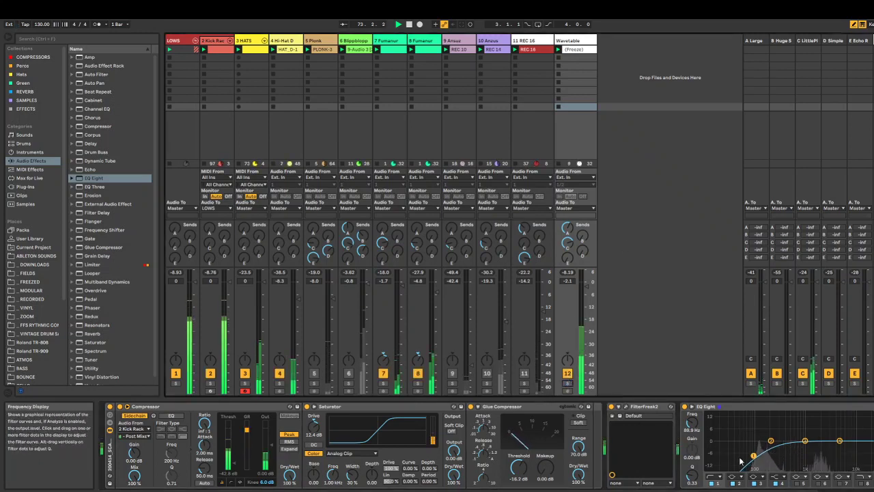
left_click_drag(755, 461, 753, 461)
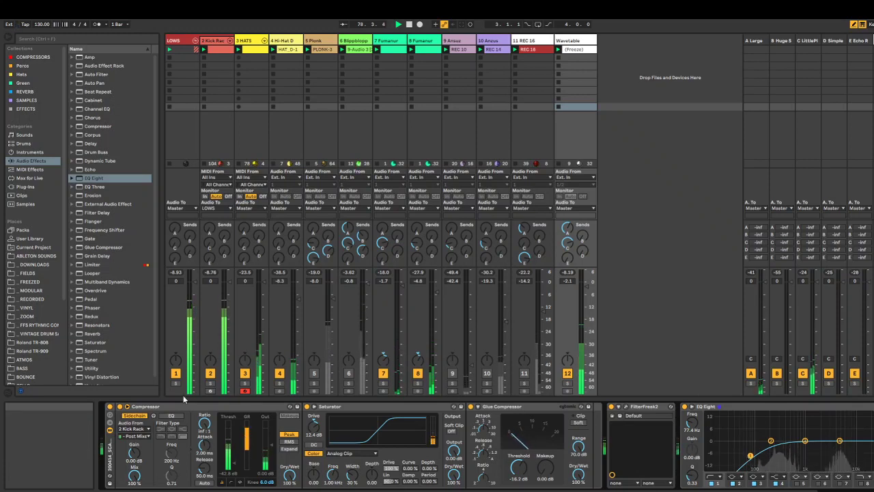
Load WIZARD-1.WAV from the 1910_SHAMAN folder in _ZOOM onto a new audio track and start playback with the clip running.
left_click(40, 317)
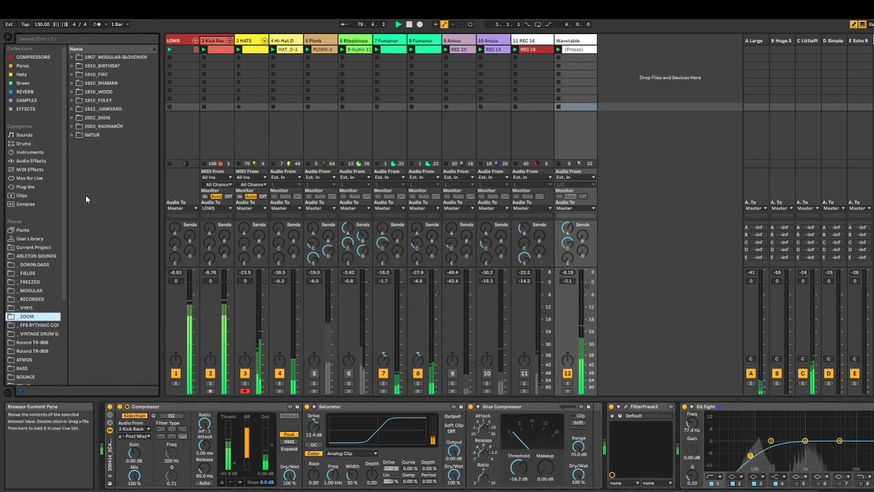
left_click(72, 127)
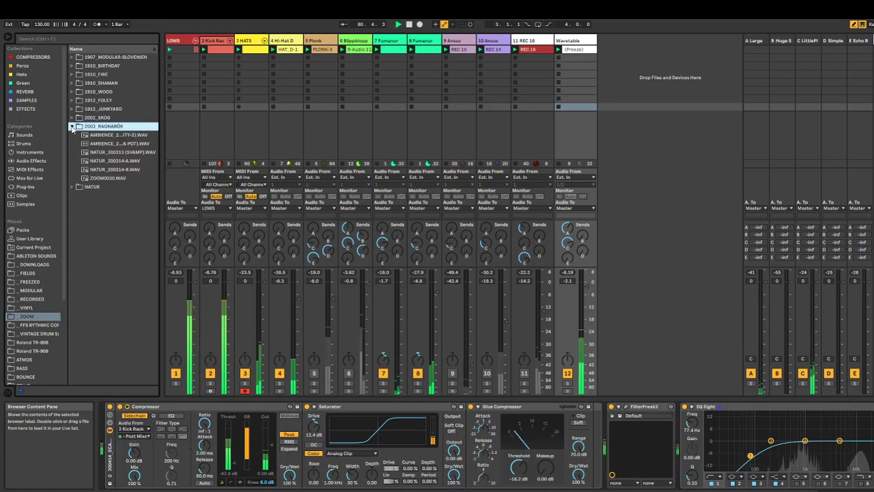
left_click(73, 83)
left_click(107, 179)
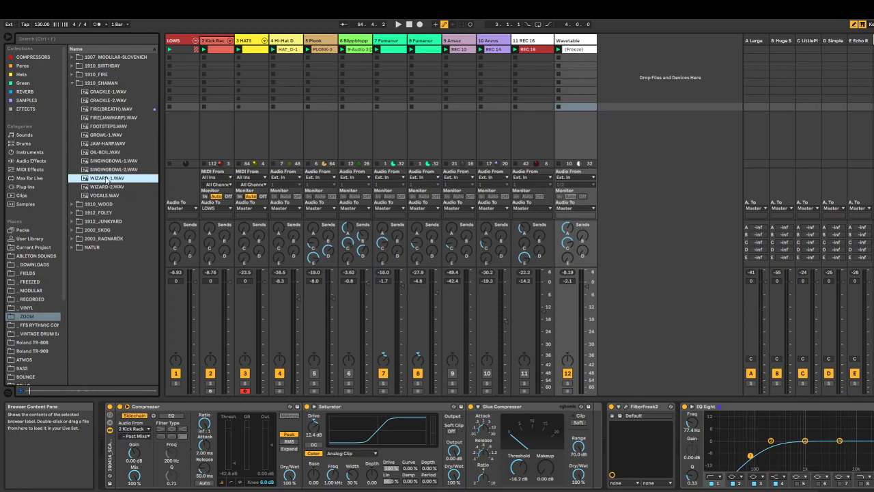
left_click_drag(107, 179, 607, 52)
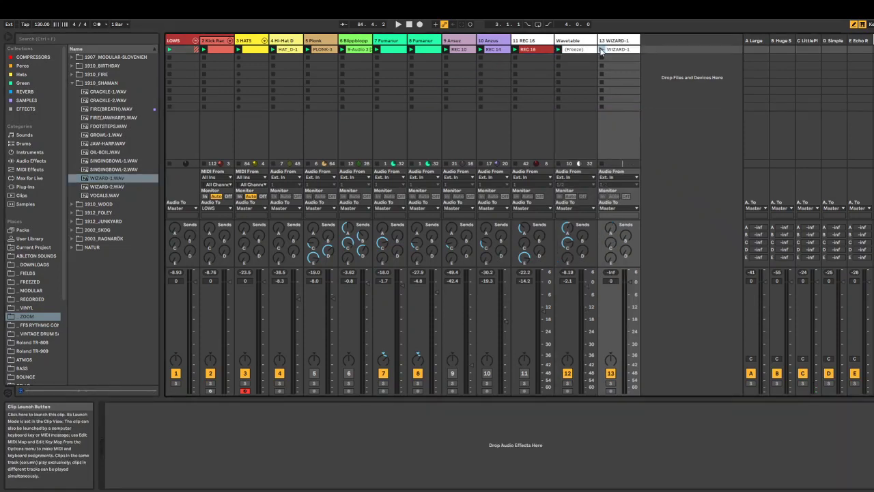
key("space")
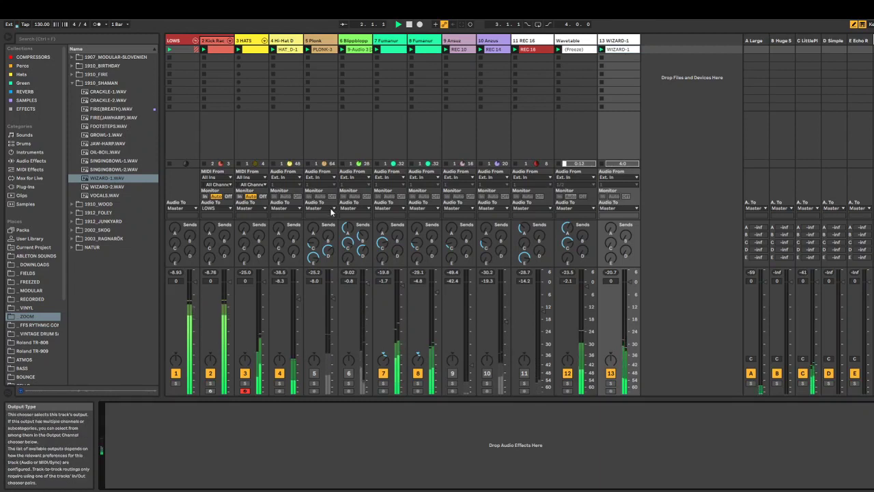
Add a Utility effect with 11.5 dB of gain to the WIZARD-1 track and solo the track.
left_click(39, 162)
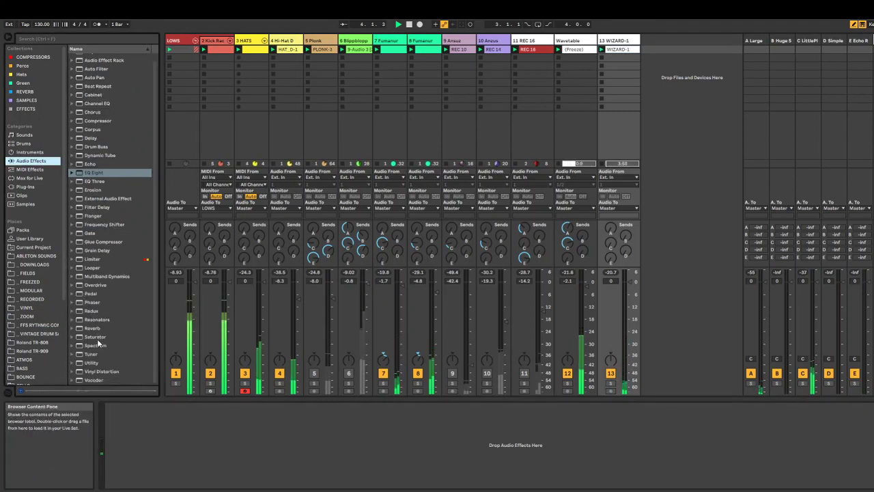
left_click_drag(102, 368, 128, 437)
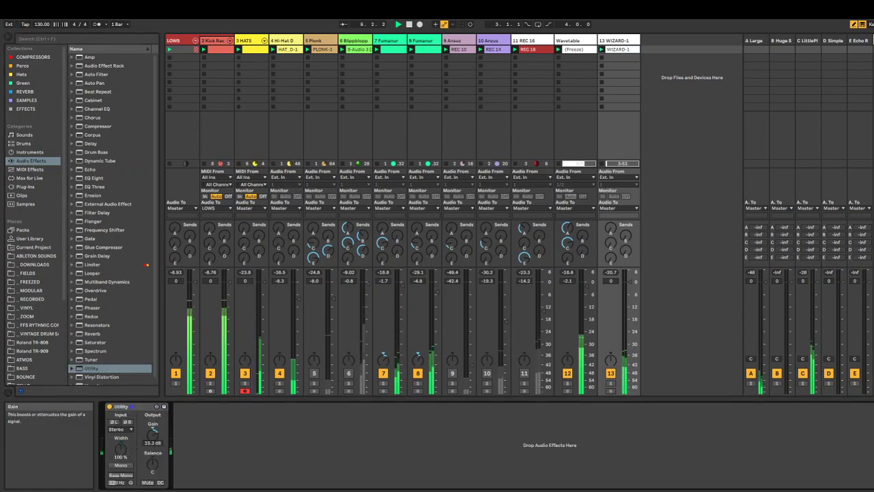
left_click(612, 384)
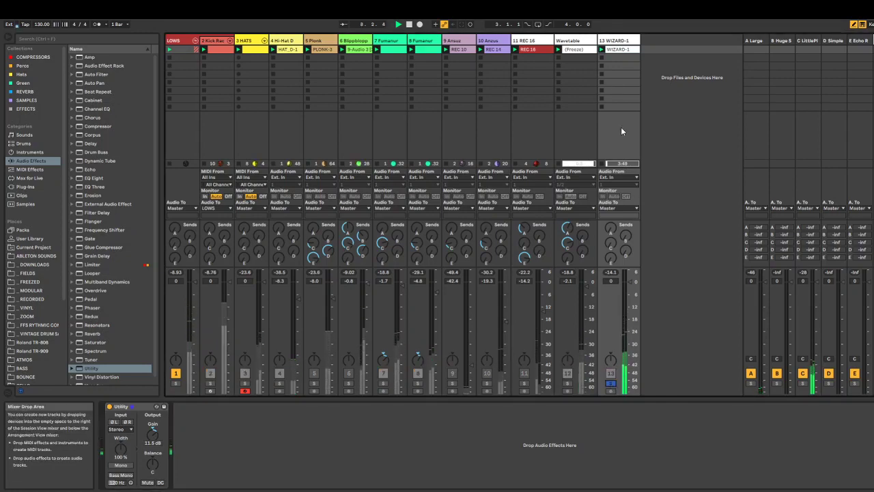
Check the WIZARD-1 clip's waveform, raise the track's send C and lower its volume to -37.0 dB.
double_click(619, 49)
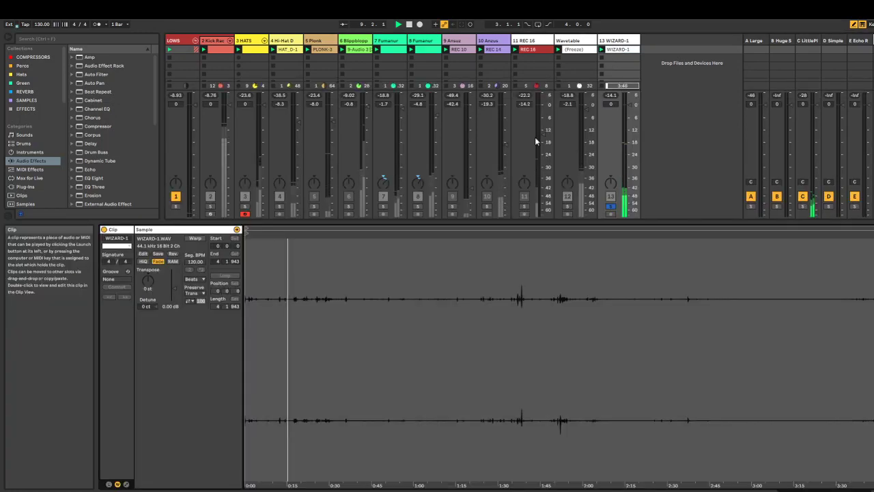
double_click(618, 41)
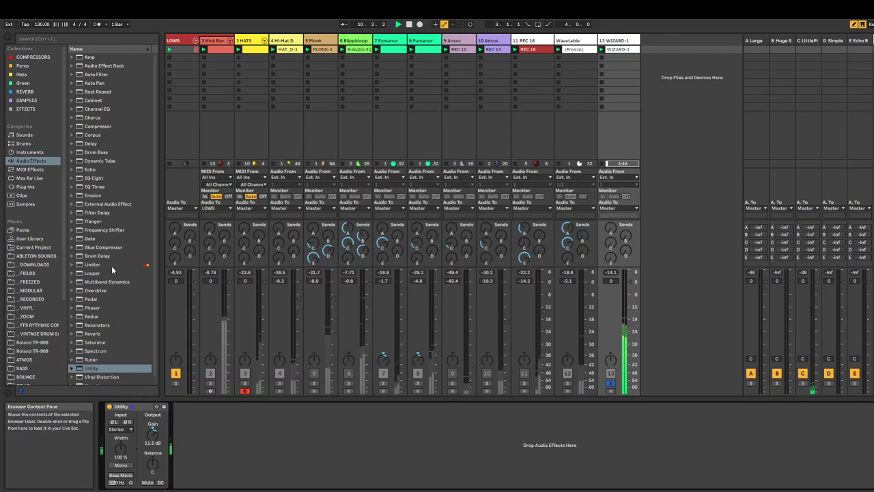
left_click_drag(621, 286, 622, 313)
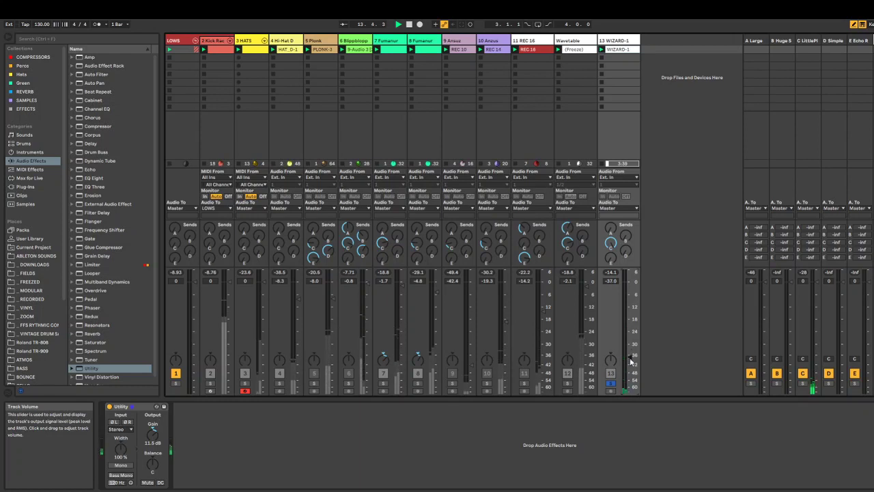
Add the Soundtoys LittleAlterBoy plug-in before Utility on the WIZARD-1 track.
left_click(28, 186)
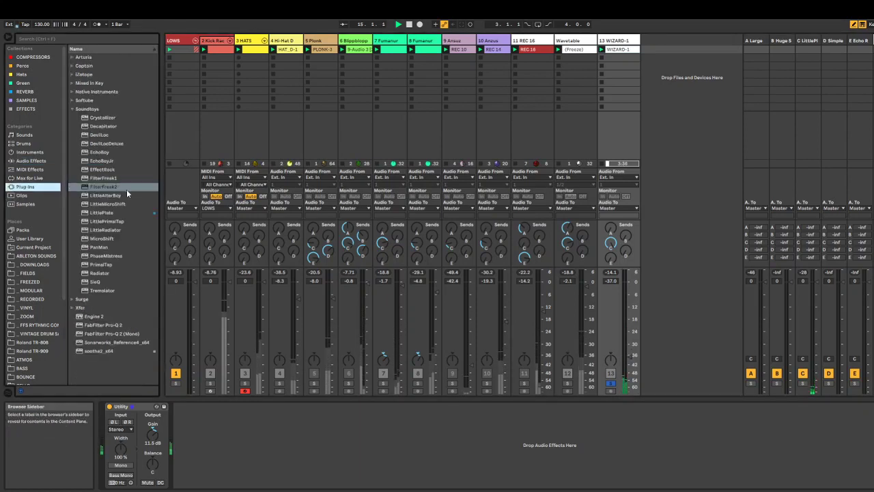
left_click(108, 246)
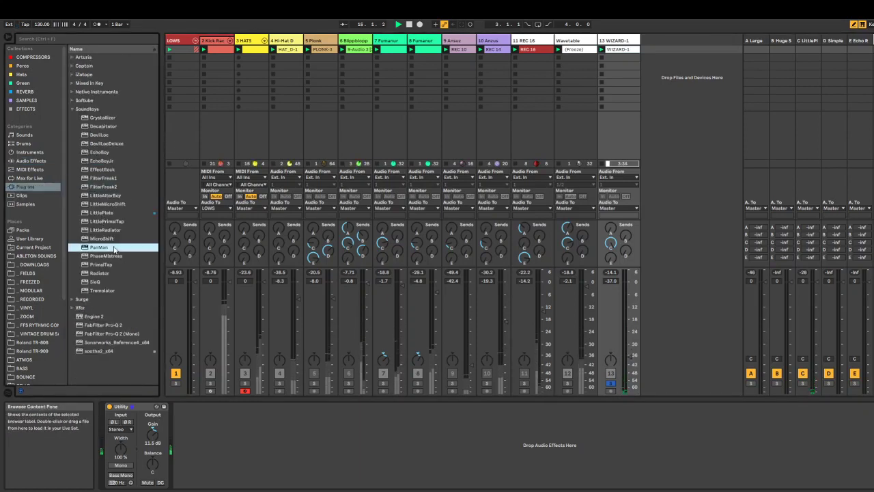
left_click(109, 241)
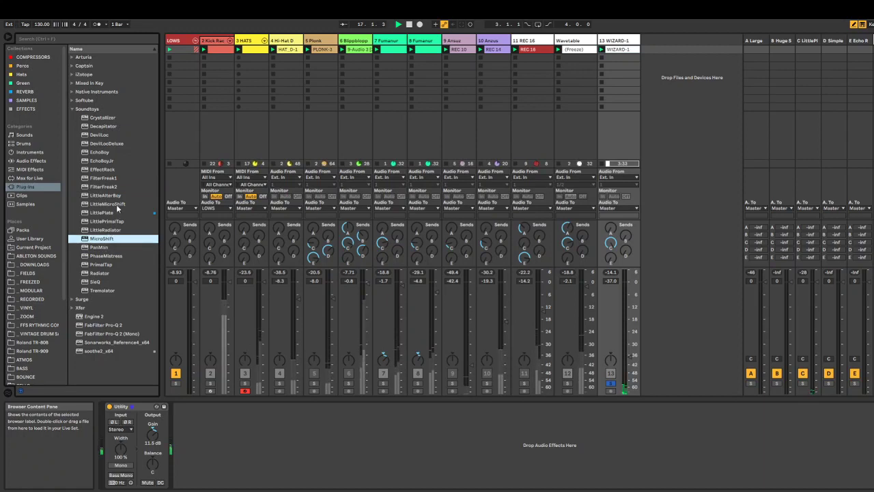
left_click(118, 205)
left_click(111, 196)
left_click_drag(122, 368, 112, 423)
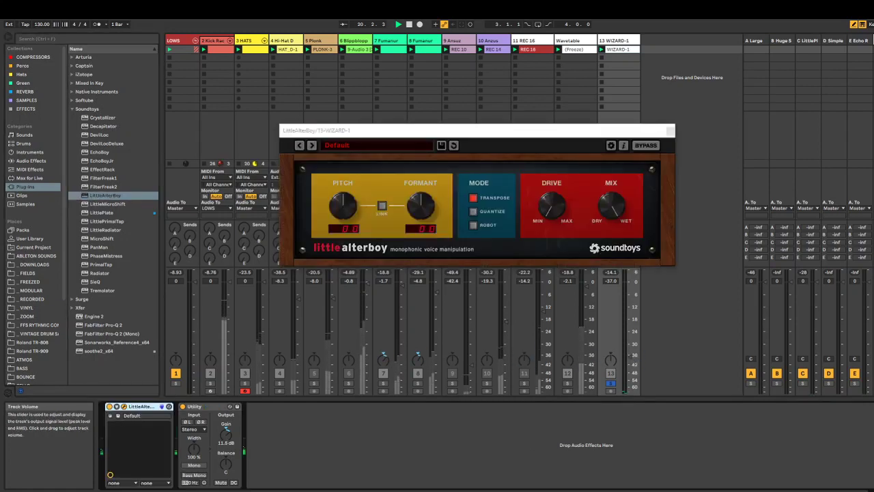
Experiment with LittleAlterBoy's pitch and formant, settle on both linked at -5.0, and raise the WIZARD-1 track volume to -18.2 dB.
left_click_drag(342, 208, 345, 228)
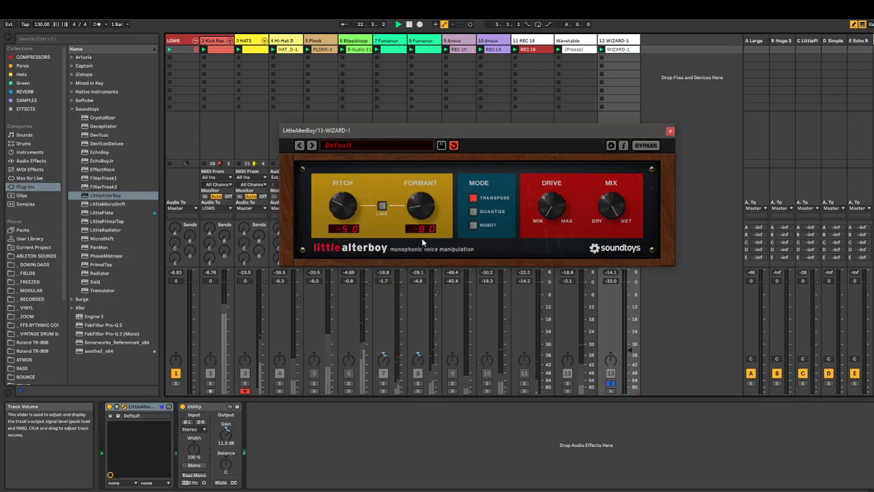
mouse_move(425, 248)
left_mouse_down()
mouse_move(424, 233)
mouse_move(421, 245)
left_mouse_up()
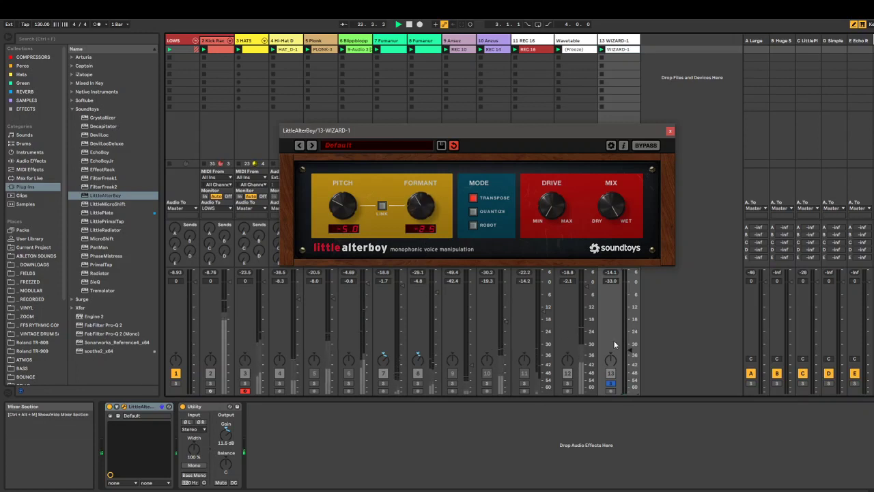
left_click(630, 340)
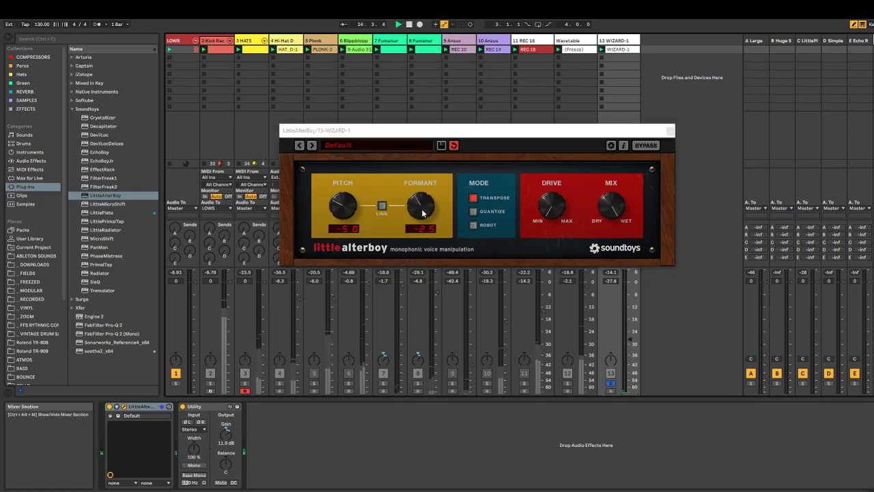
left_click_drag(423, 213, 434, 353)
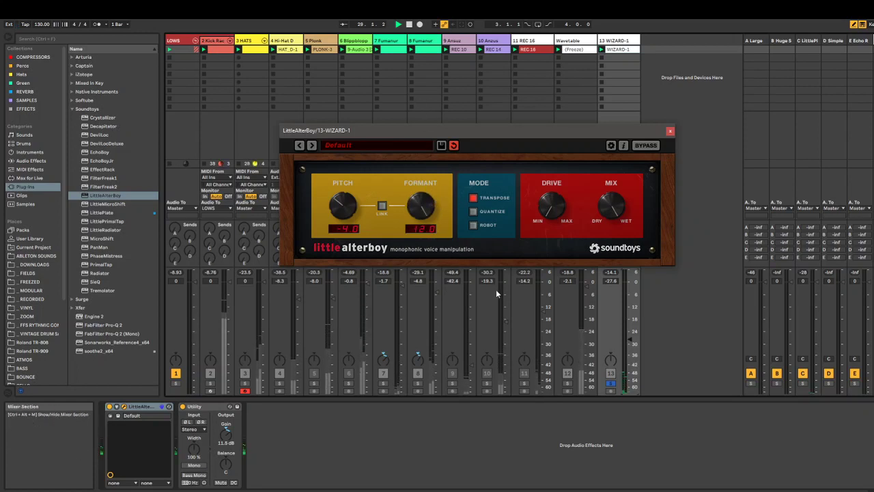
left_click_drag(629, 338, 628, 332)
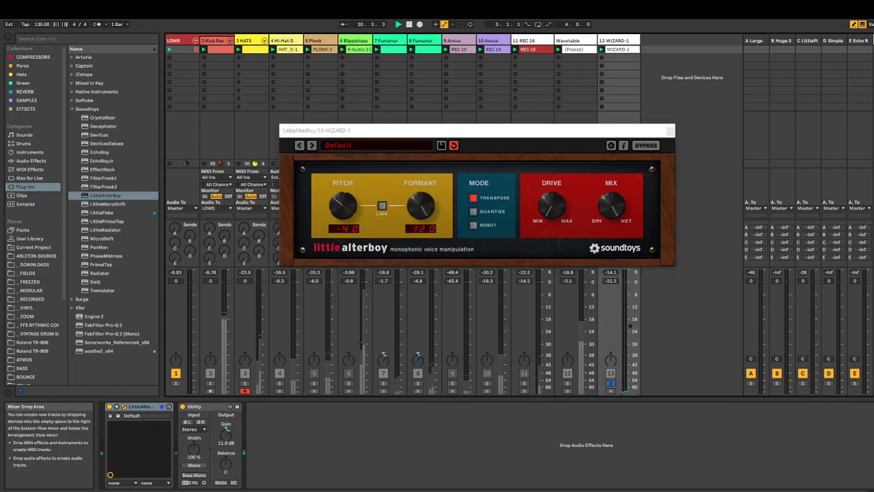
left_click_drag(432, 222, 420, 282)
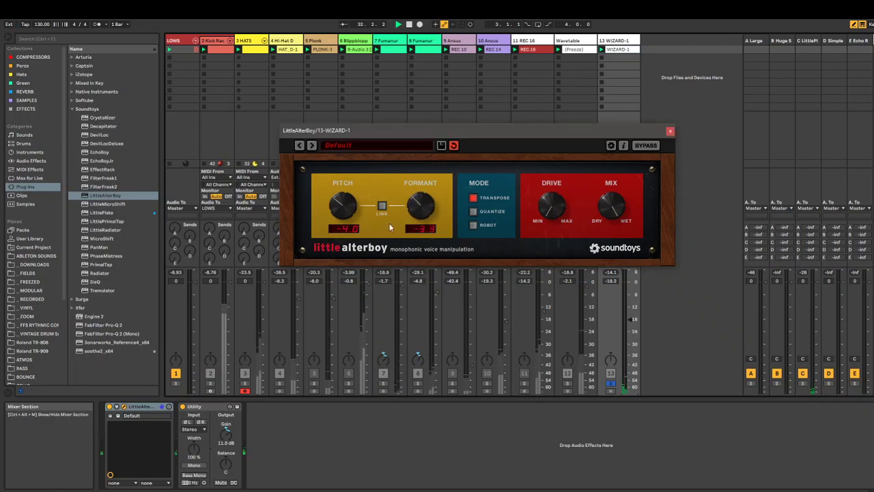
left_click_drag(414, 212, 414, 201)
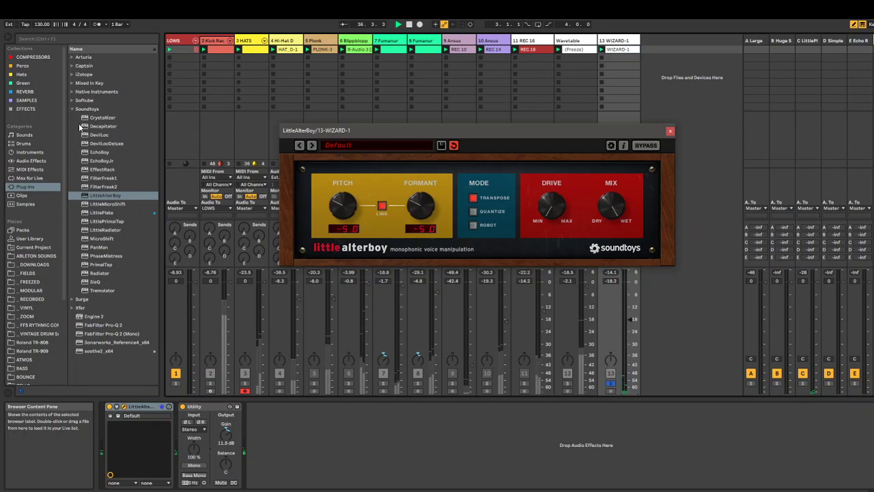
Add an EQ Eight after Utility with a low cut at about 174 Hz and a dip of about -5.3 dB near 6.4 kHz.
left_click(31, 160)
left_click(95, 177)
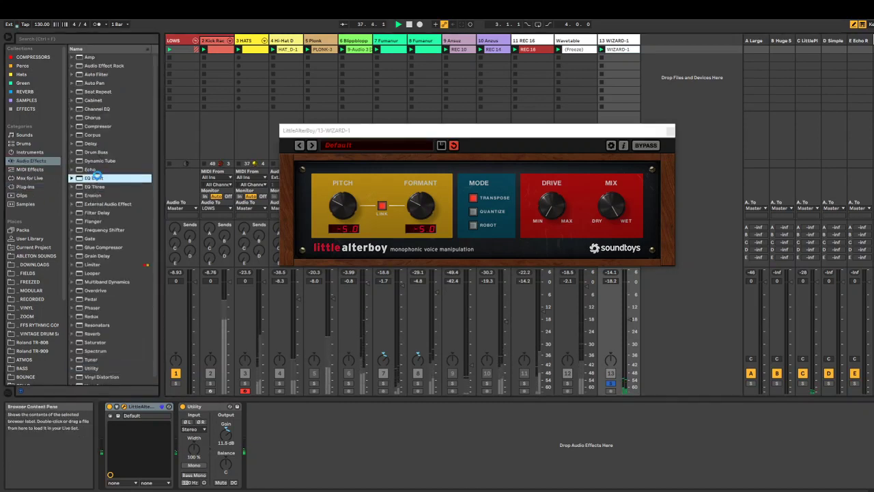
double_click(95, 177)
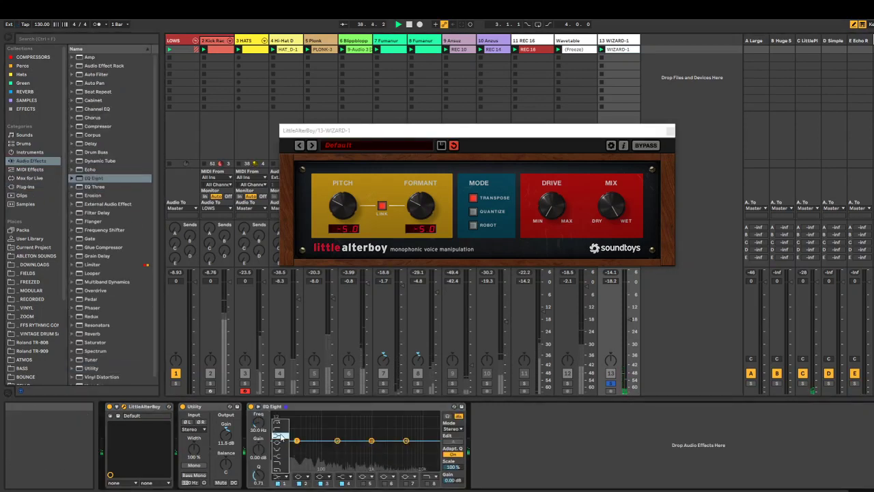
left_click(281, 436)
left_click_drag(296, 440, 411, 451)
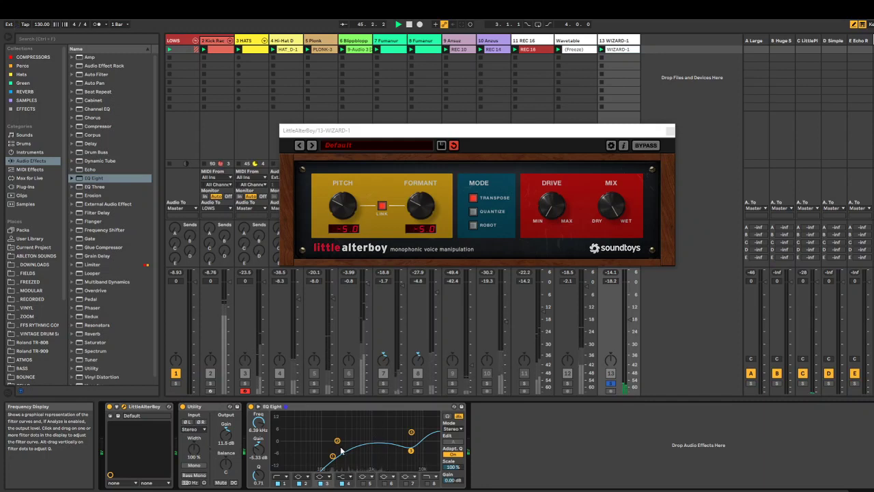
left_click_drag(332, 456, 333, 461)
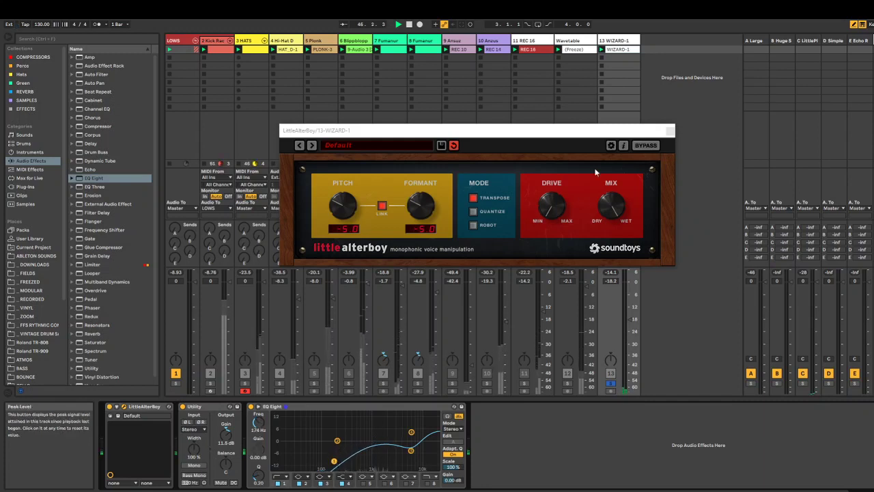
Unsolo the WIZARD-1 track and raise its volume to -12.0 dB.
left_click(610, 383)
left_click_drag(630, 319, 630, 307)
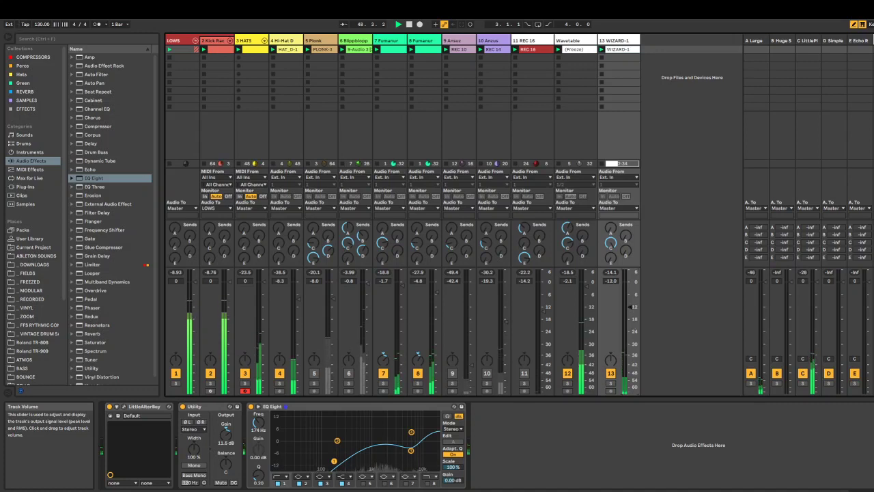
Enable warping on the WIZARD-1 clip, using Complex Pro mode with formants at 0.00.
double_click(618, 50)
left_click(196, 238)
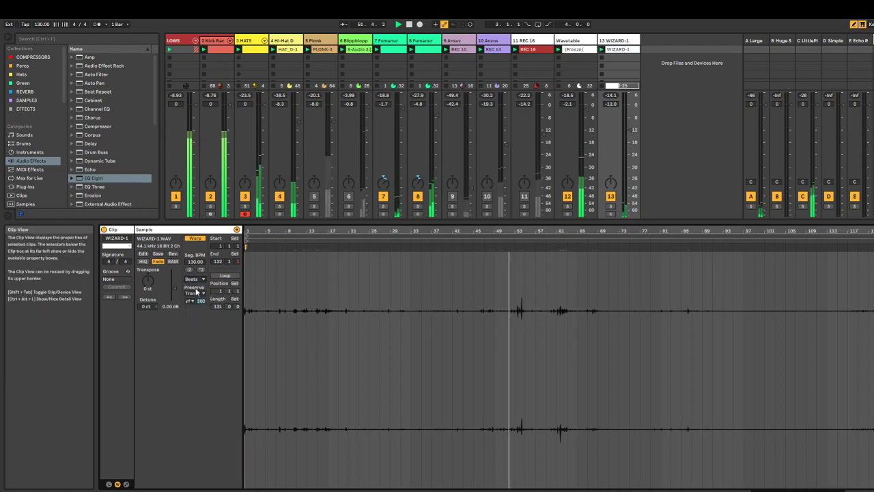
left_click(194, 278)
left_click(201, 318)
left_click_drag(195, 293, 195, 362)
Loop the WIZARD-1 clip with a loop length of 120 bars and return to the track's effect chain.
left_click(221, 276)
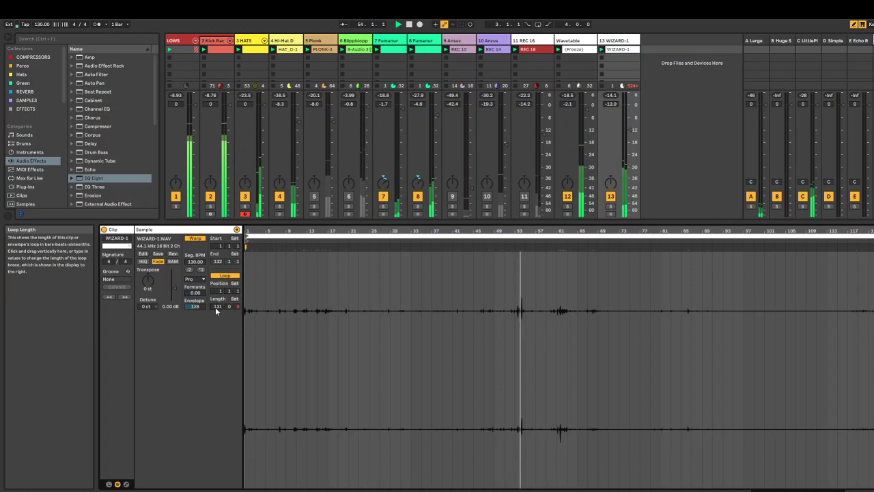
left_click_drag(215, 307, 215, 321)
type("120")
key("Return")
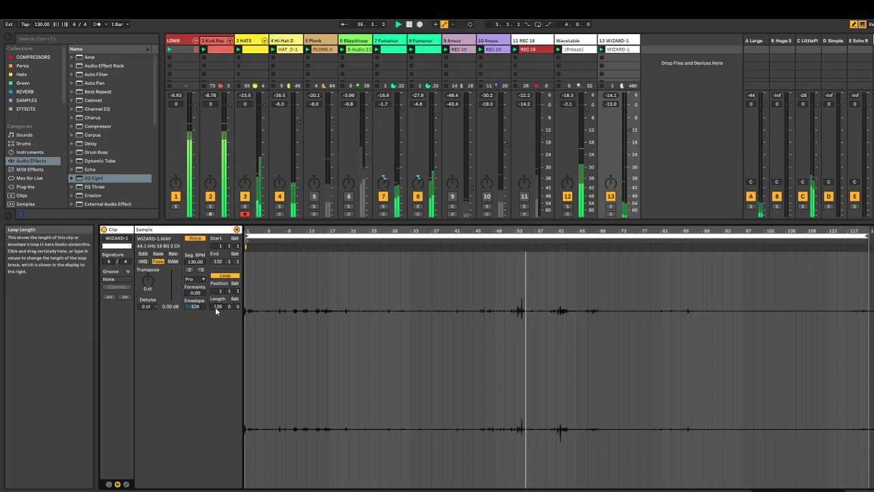
left_click(624, 42)
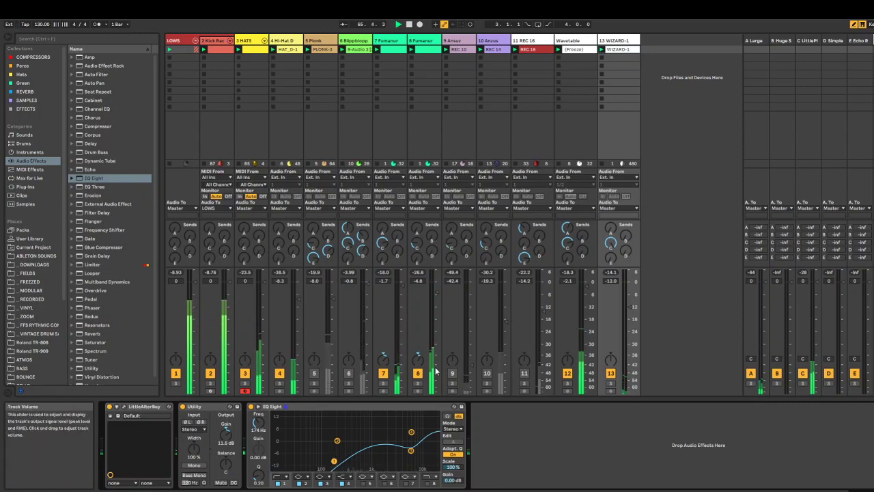
Audition track 8 in solo, unsolo it and lower its volume to -7.0 dB.
left_click(418, 384)
left_click(418, 383)
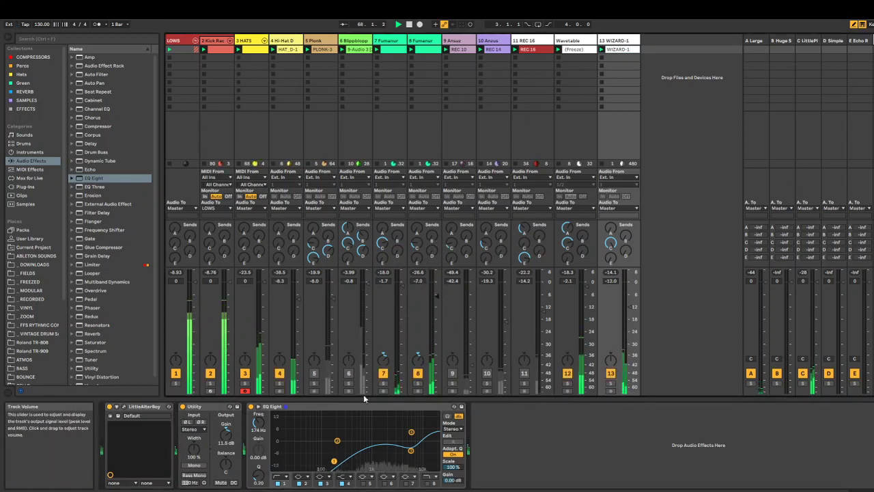
Unmute the Plonk track at -11.0 dB and add an EQ Eight after its Auto Filter.
left_click(314, 373)
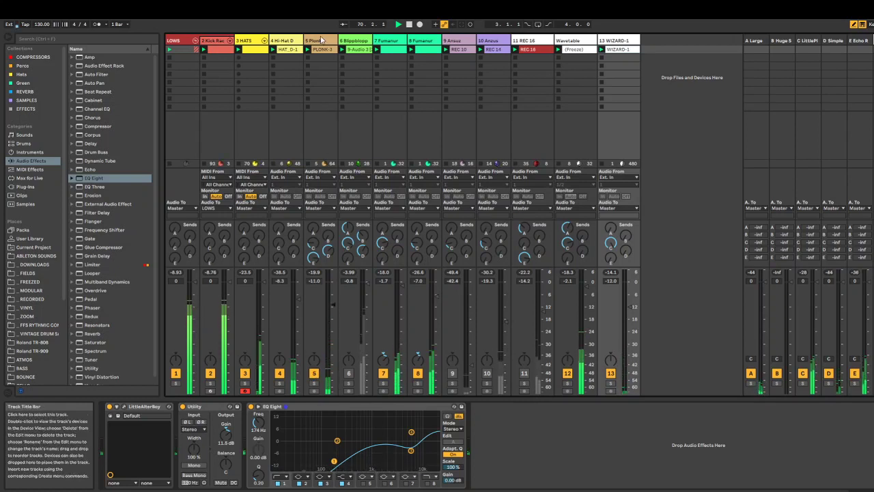
left_click(324, 101)
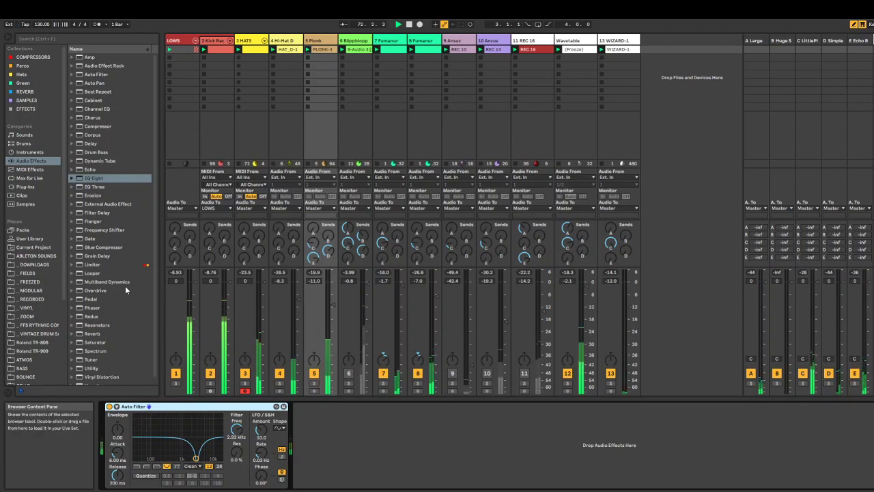
scroll(110, 301, "down", 1)
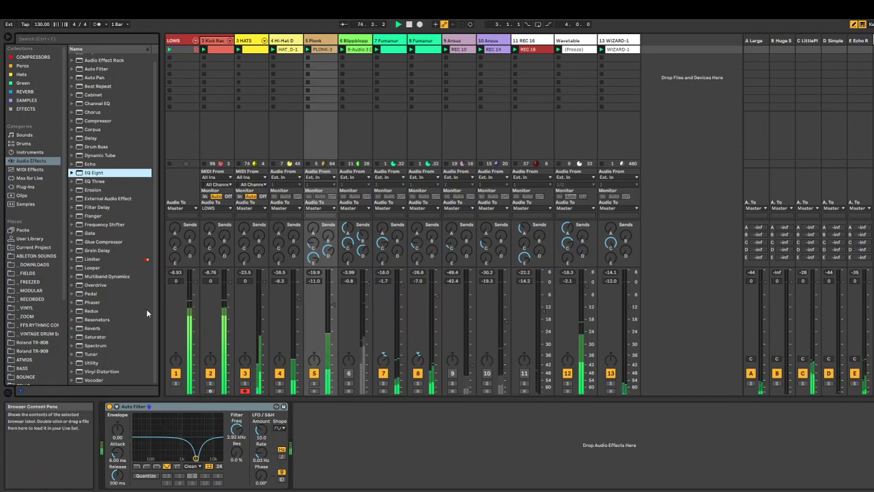
scroll(114, 171, "up", 1)
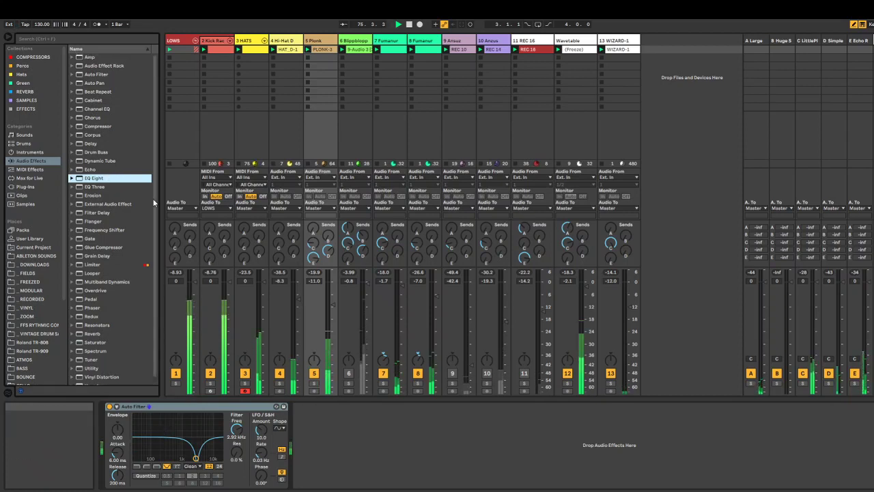
left_click_drag(337, 437, 326, 465)
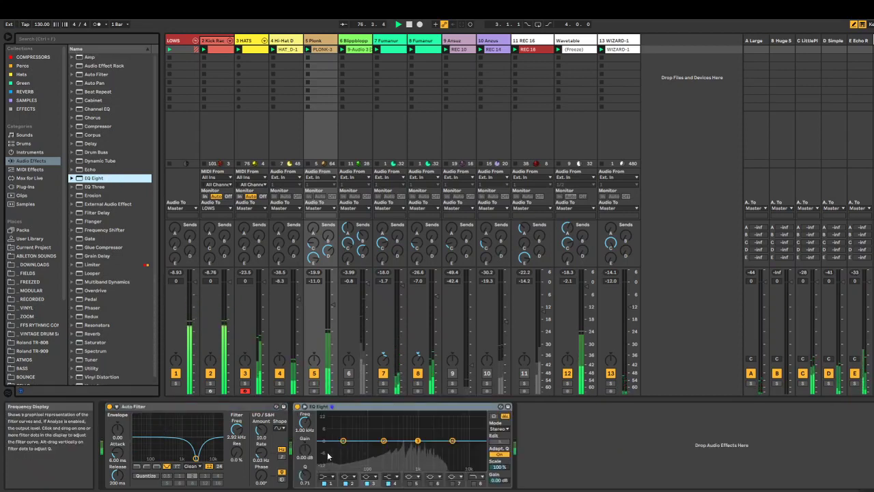
Set the Plonk EQ's band 1 to a low cut at 230 Hz and boost band 4 by 2.60 dB at 2.97 kHz, lowering the track to -14.7 dB.
left_click(326, 476)
left_click(326, 427)
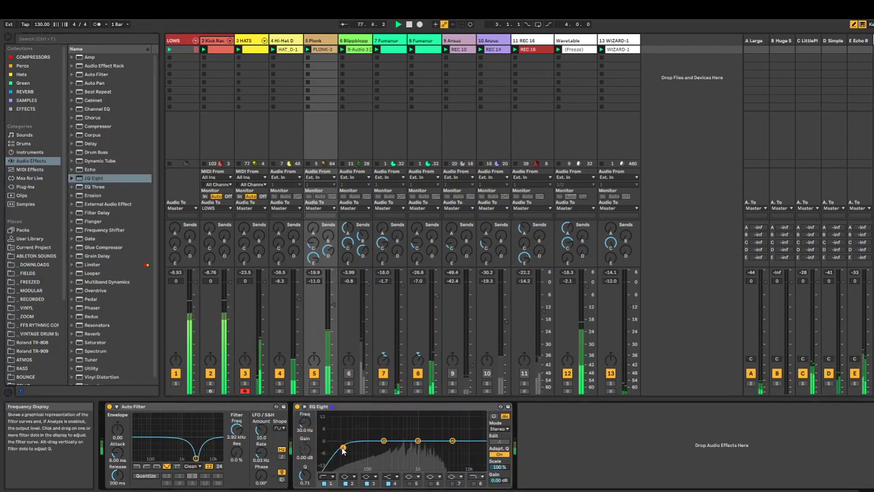
left_click_drag(343, 449, 387, 459)
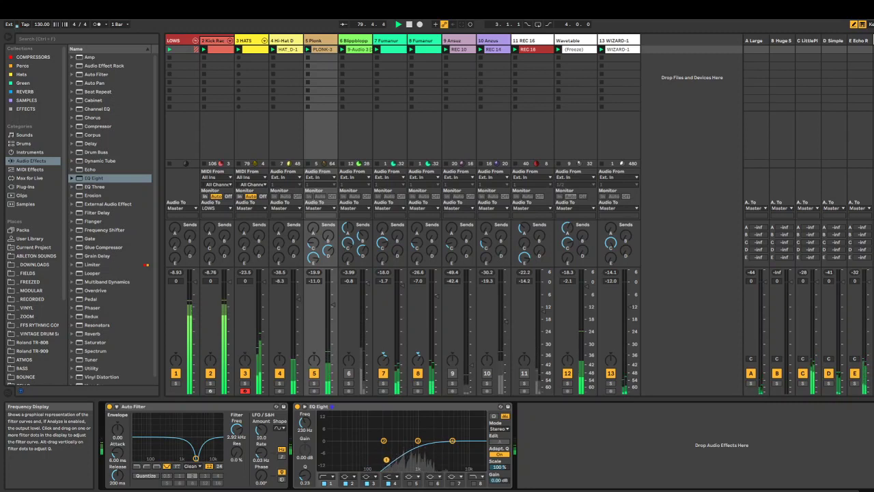
mouse_move(452, 440)
left_mouse_down()
mouse_move(446, 424)
mouse_move(435, 428)
mouse_move(441, 436)
left_mouse_up()
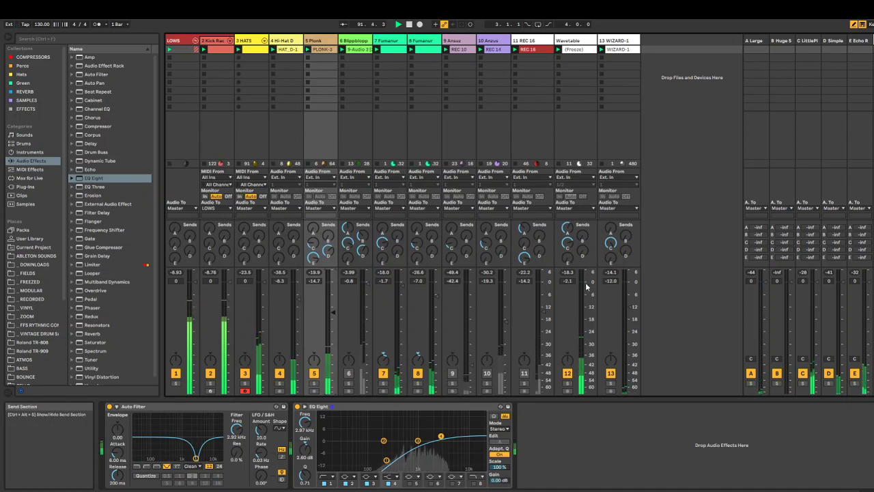
Raise the Wavetable track to 0 dB and set its Glue Compressor to -19.0 dB threshold and 4.13 dB makeup, muting tracks 3, 4 and 5.
left_click(582, 42)
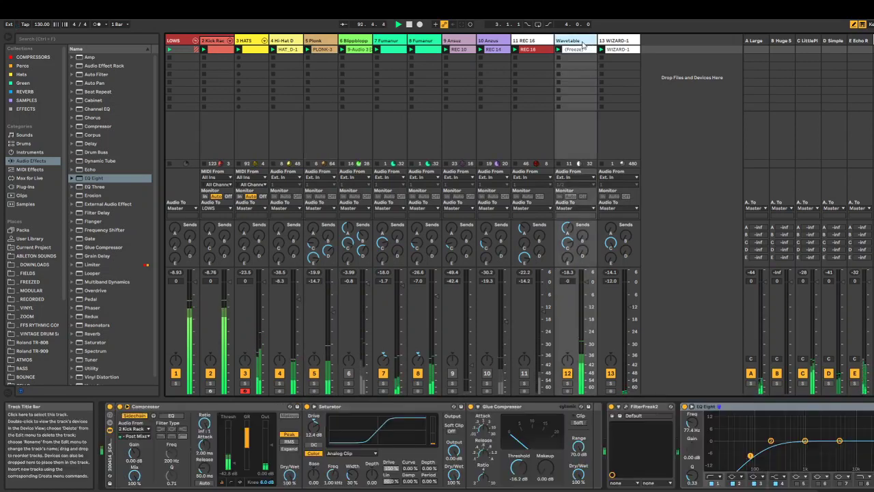
left_click_drag(517, 470, 553, 474)
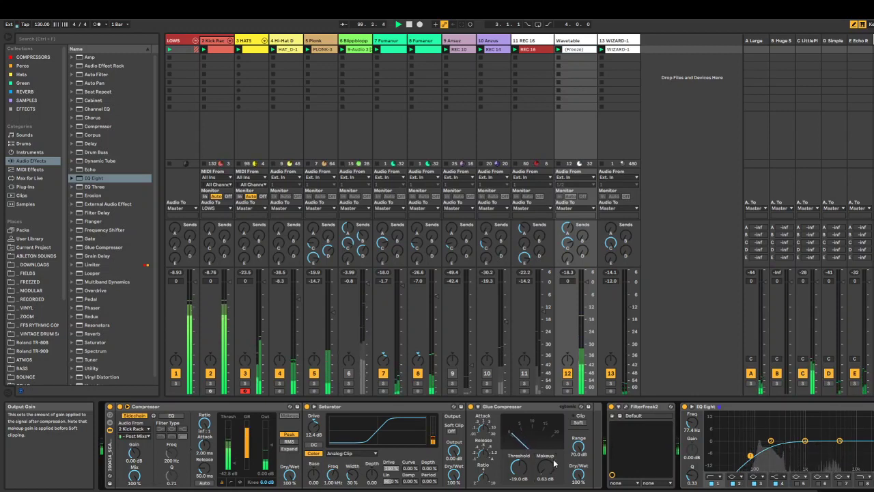
left_click(280, 373)
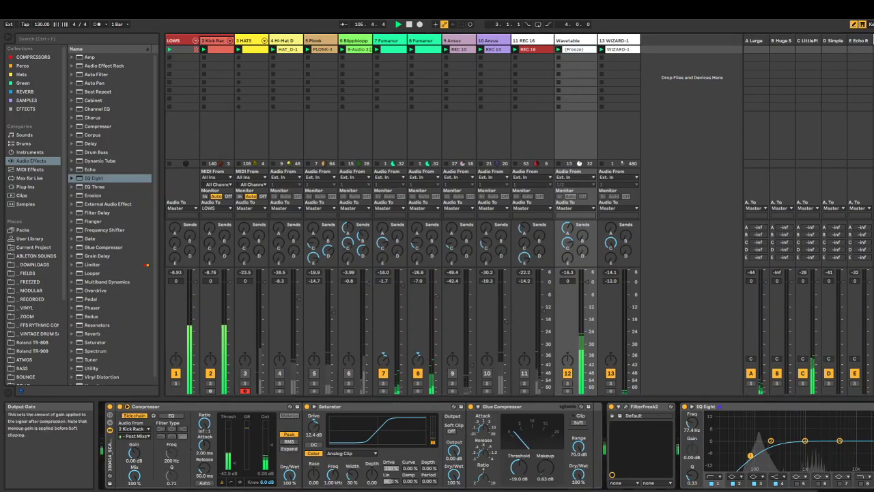
left_click_drag(544, 467, 545, 463)
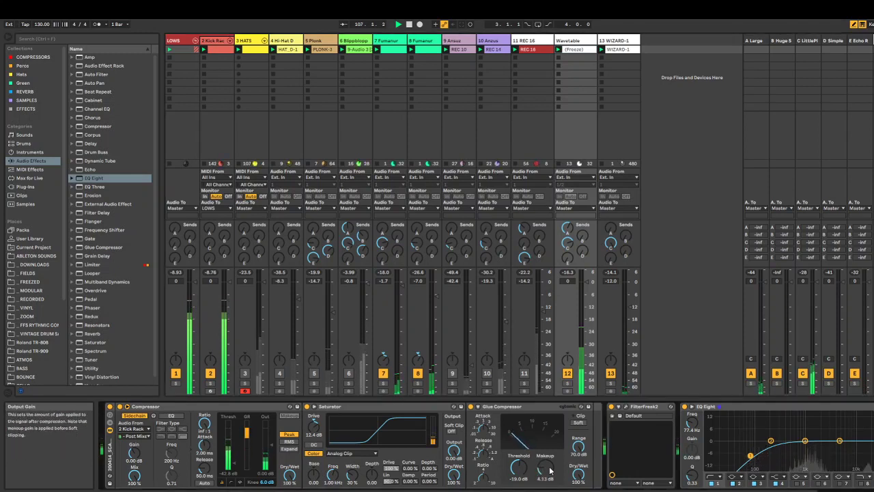
Adjust the Wavetable track's sends and move its EQ Eight band 2 to 119 Hz with -6.32 dB gain.
left_click_drag(566, 243, 566, 241)
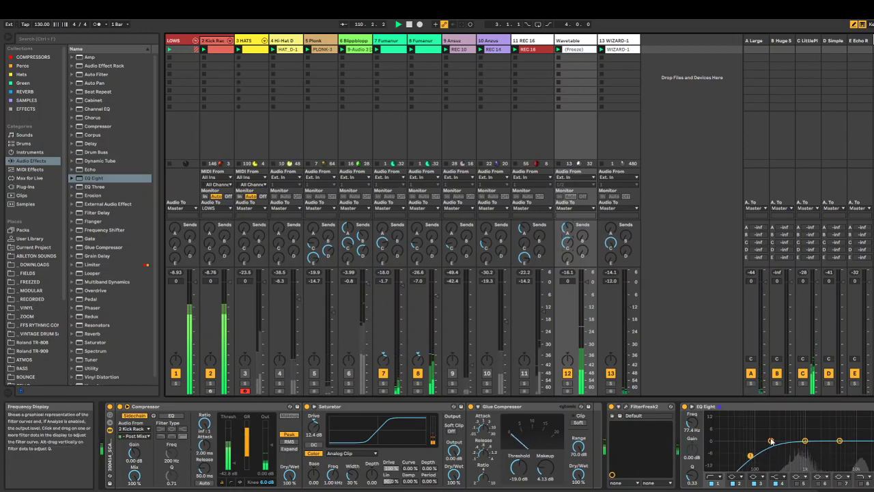
left_click_drag(772, 442, 755, 451)
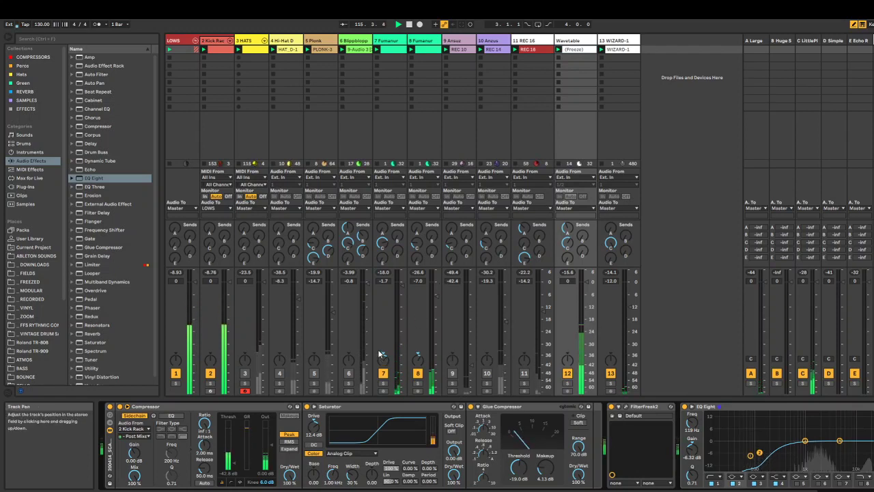
Audition track 6 in the mix, mute the Wavetable track and mute track 6 again.
left_click(346, 374)
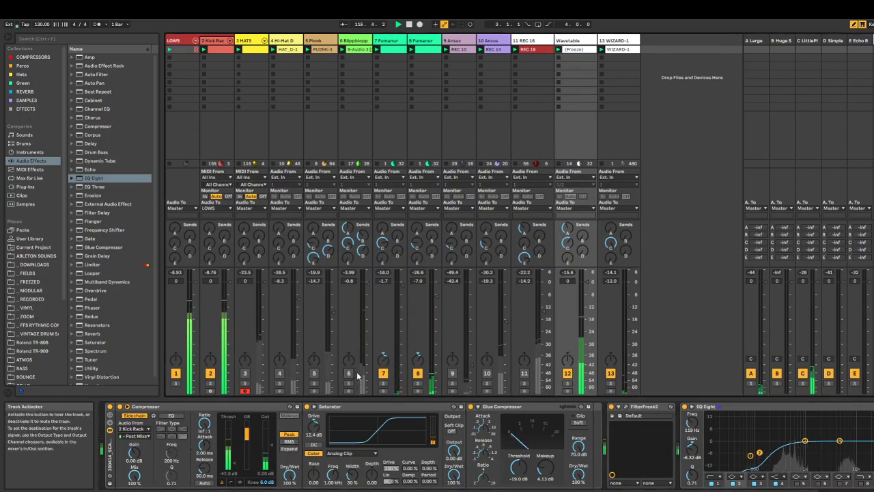
left_click(567, 373)
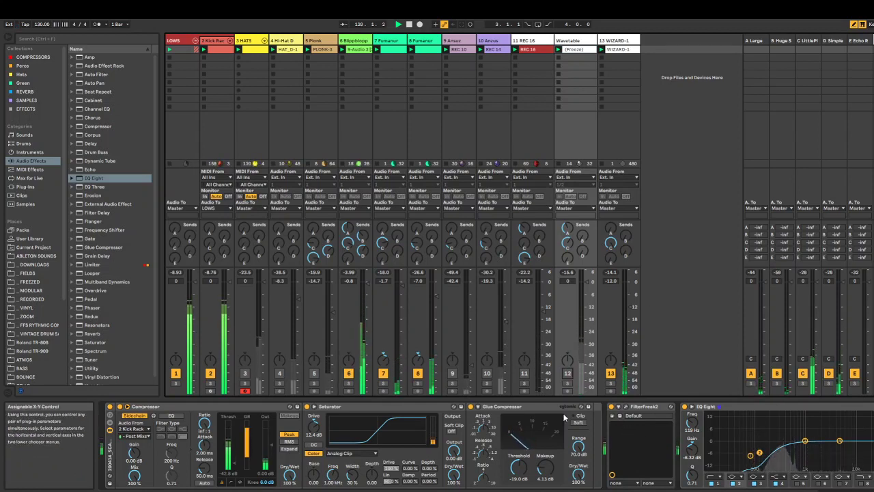
left_click(349, 374)
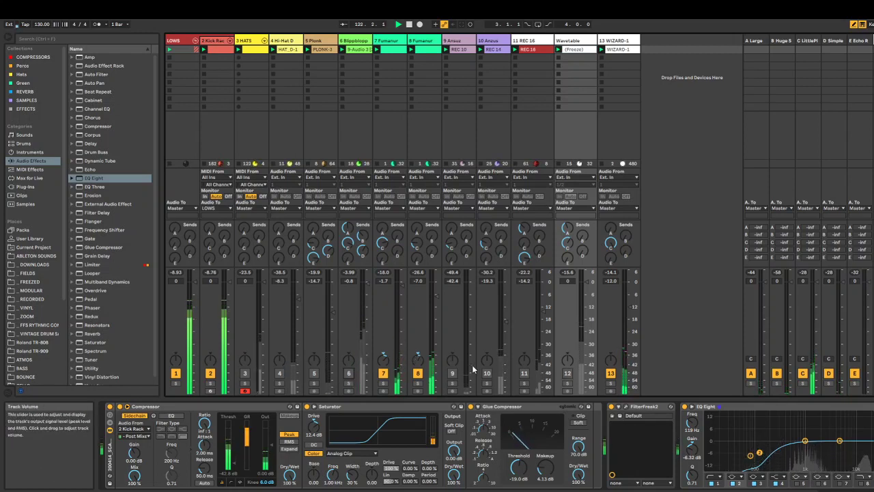
Audition track 10 at -16.9 dB and mute it, then bring in the track 9 Ansuz recording at -30.7 dB.
left_click(486, 374)
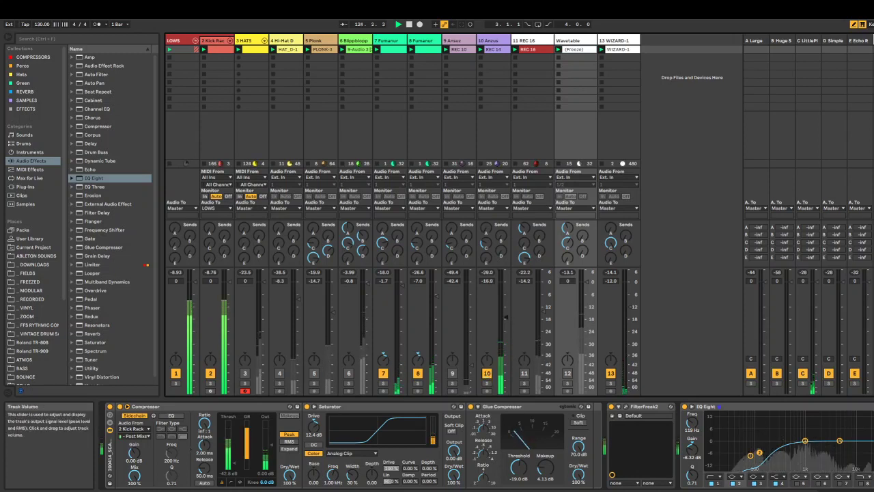
left_click_drag(471, 362, 473, 341)
left_click(486, 373)
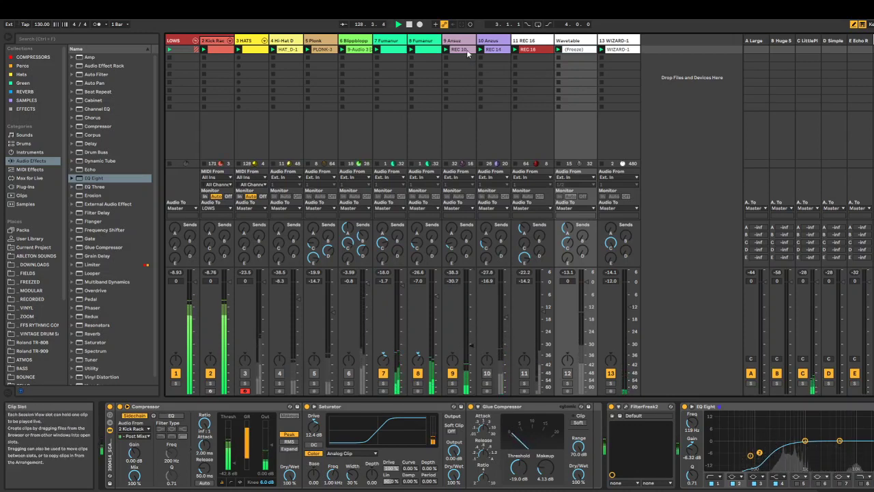
Add the Soundtoys LittleAlterBoy plug-in to the empty effect chain of the track 9 Ansuz recording.
left_click(472, 116)
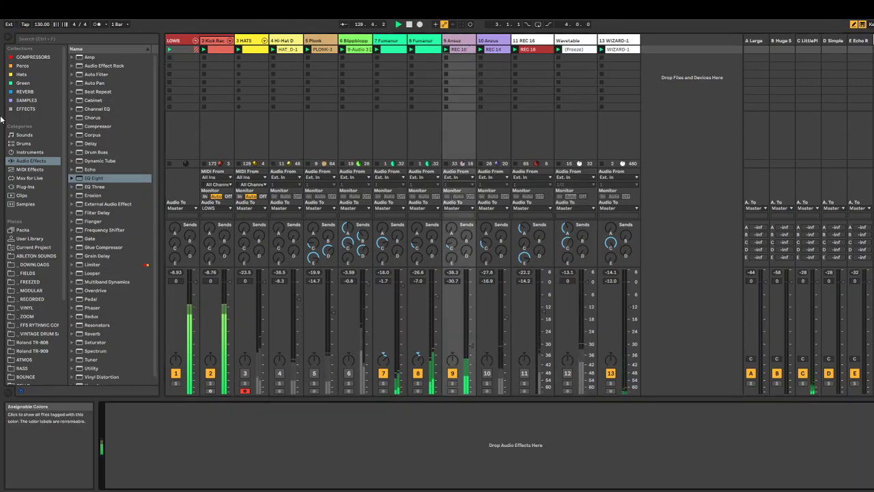
left_click(26, 187)
left_click(101, 195)
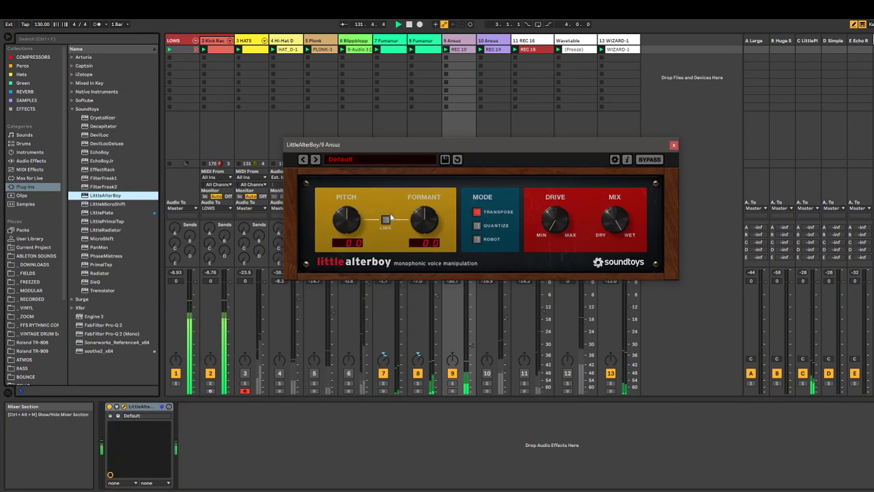
Set LittleAlterBoy to Quantize mode with pitch -3.0 and an unlinked formant of -3.1, and close its window.
left_click_drag(346, 220, 350, 229)
left_click(385, 219)
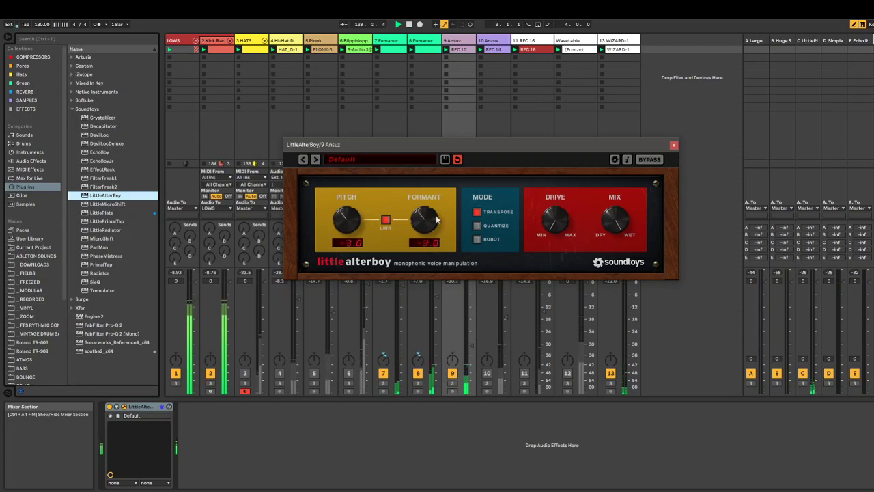
left_click(476, 226)
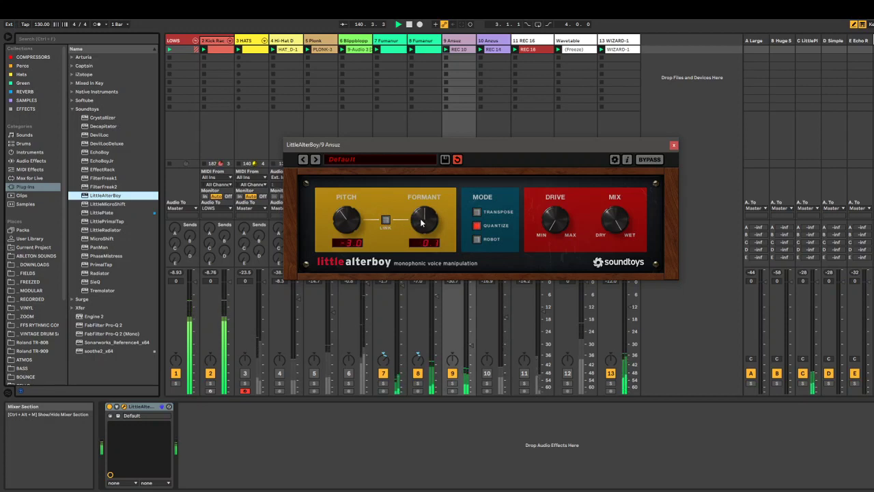
left_click_drag(421, 224, 428, 256)
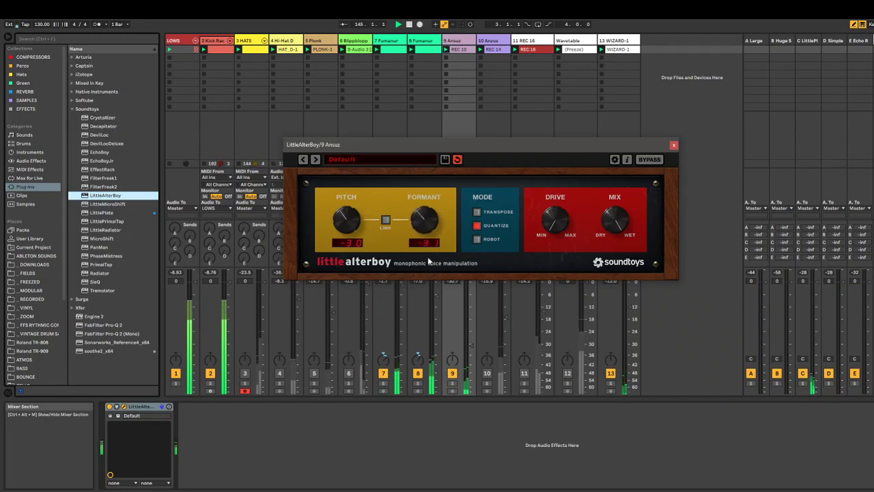
left_click(673, 146)
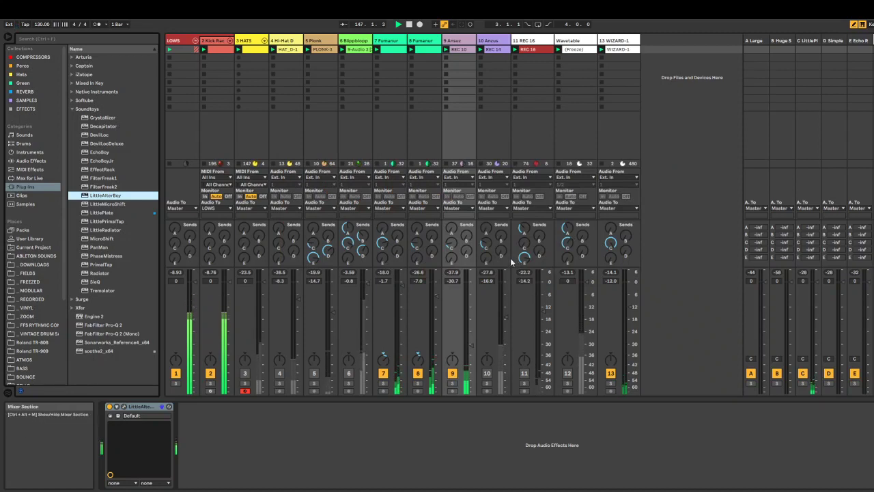
Solo track 9 and add the Softube TSAR-1 Reverb after LittleAlterBoy.
left_click(452, 383)
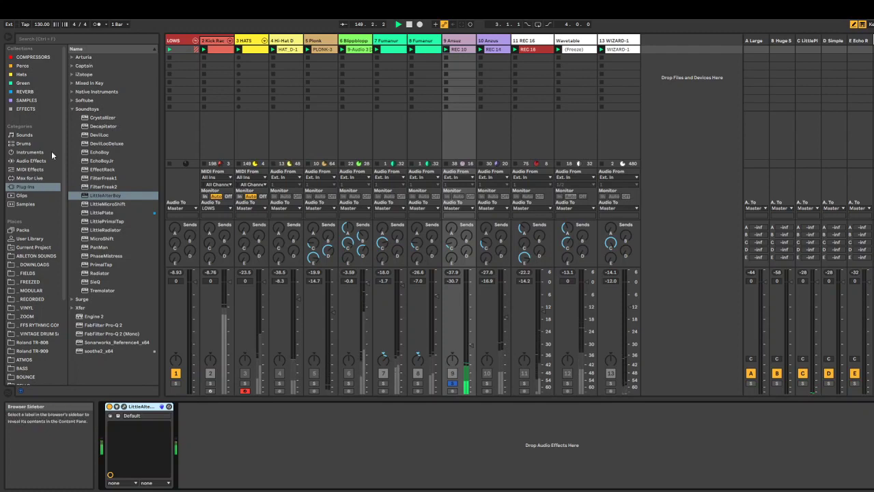
left_click(72, 109)
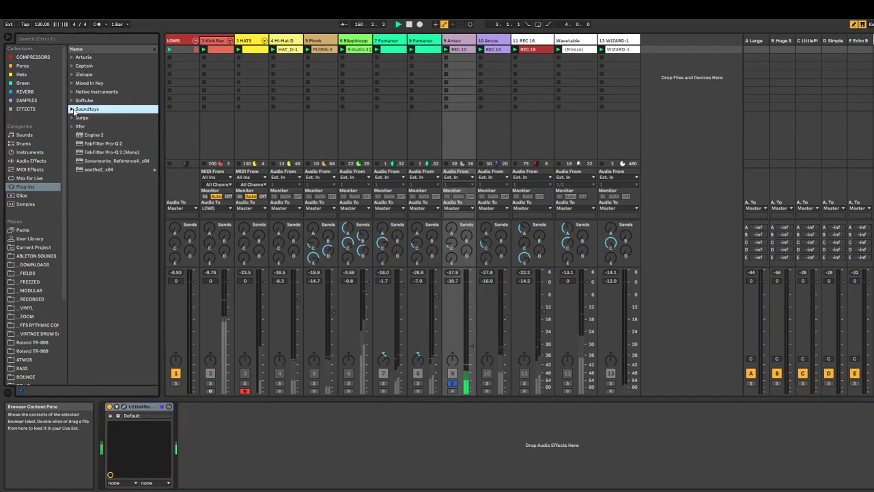
left_click(72, 100)
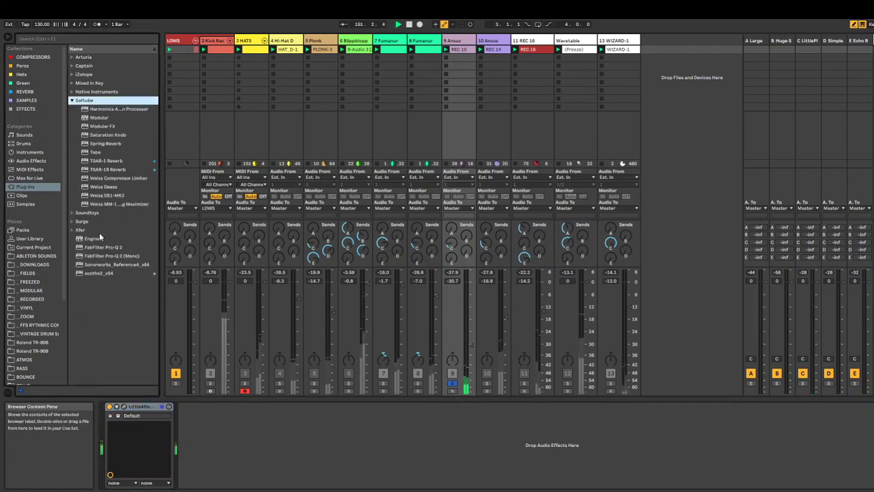
left_click(112, 161)
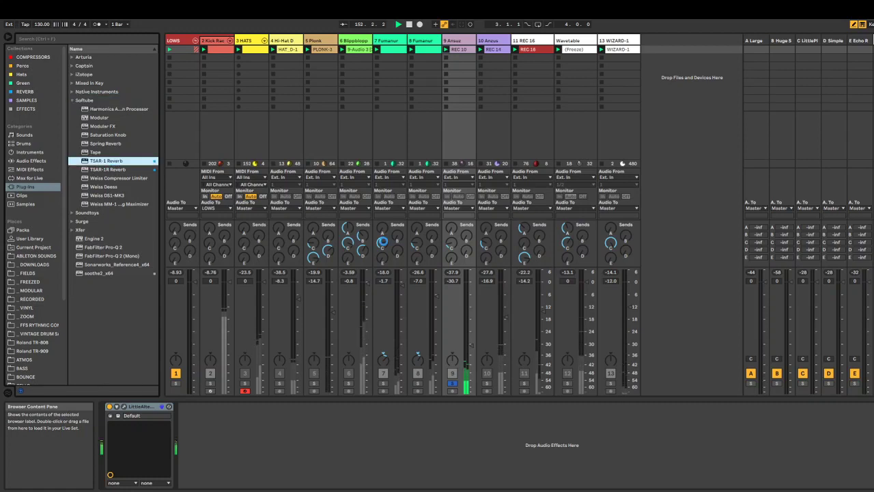
key("Return")
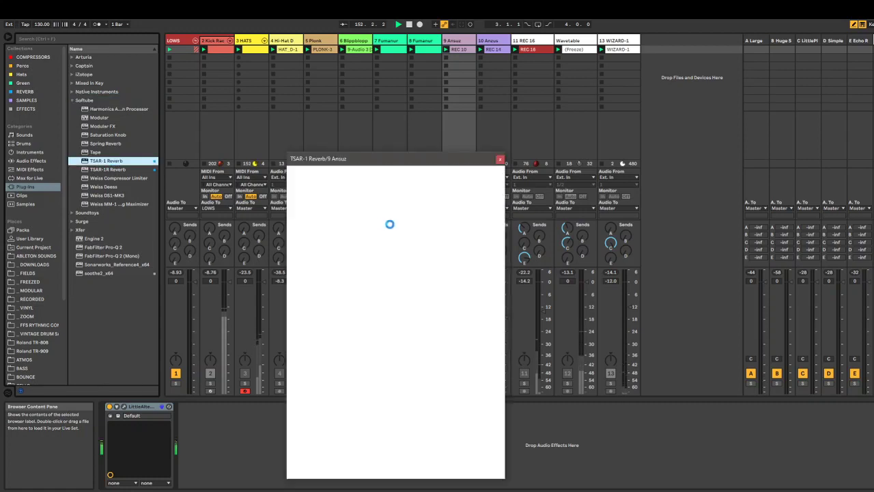
left_click_drag(409, 158, 497, 108)
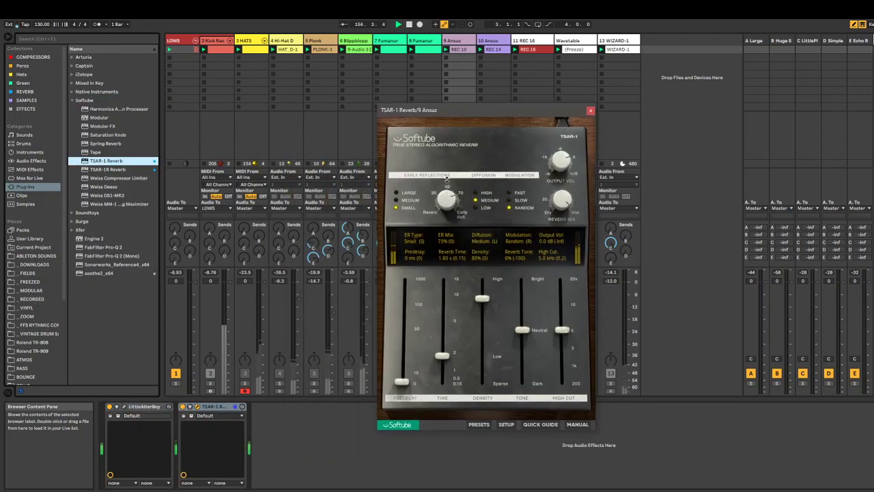
Set TSAR-1 to Large early reflections at 87% mix, High diffusion, Slow modulation, 4.72 s time and -39% tone, and close its window.
left_click_drag(446, 179, 449, 175)
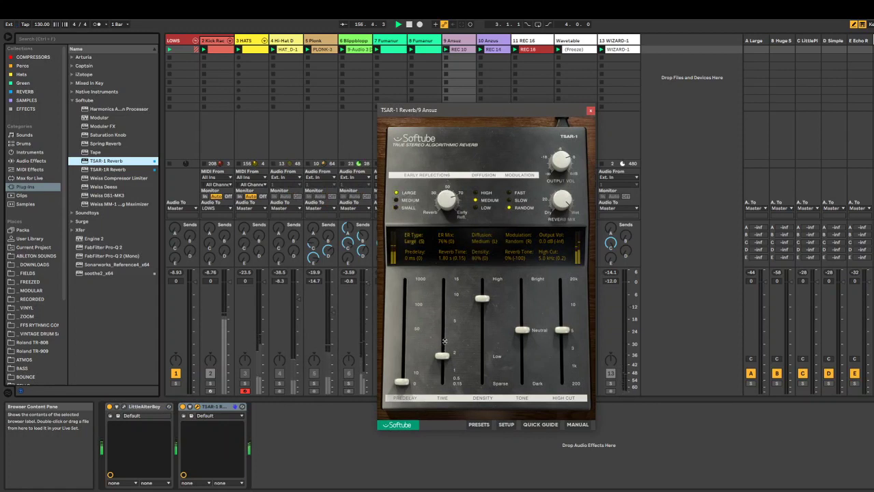
left_click_drag(444, 340, 445, 323)
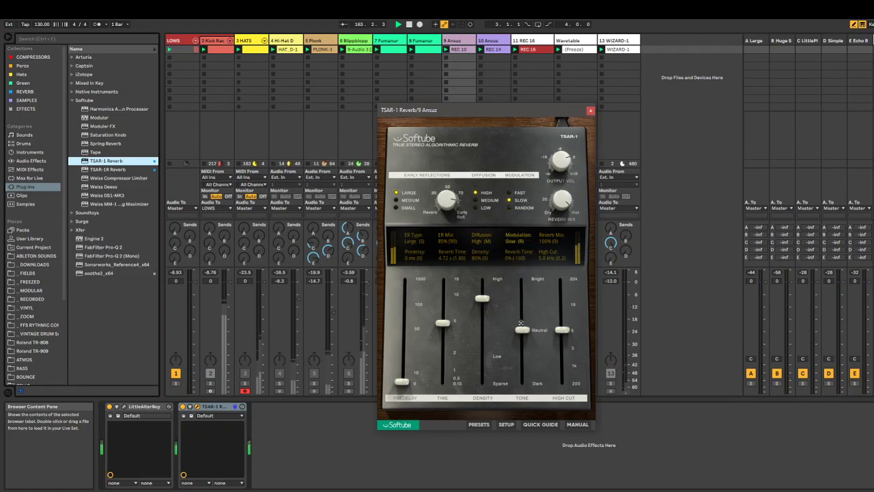
left_click_drag(521, 323, 521, 349)
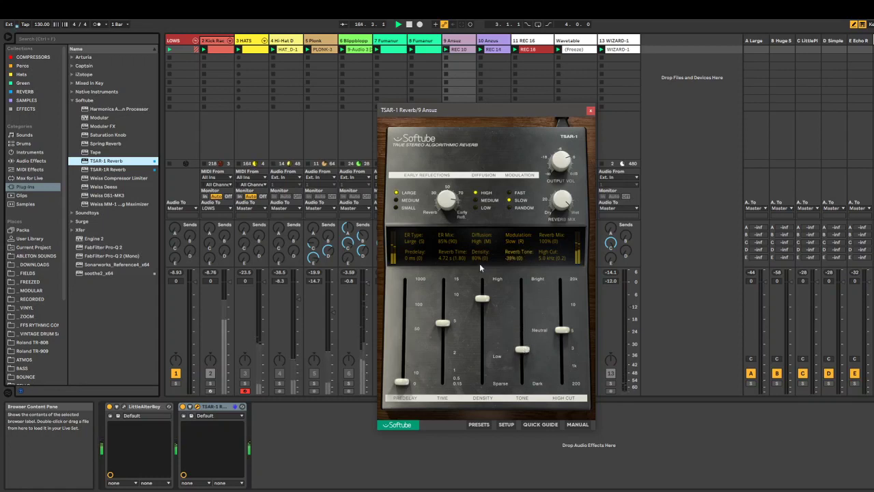
left_click_drag(451, 202, 451, 200)
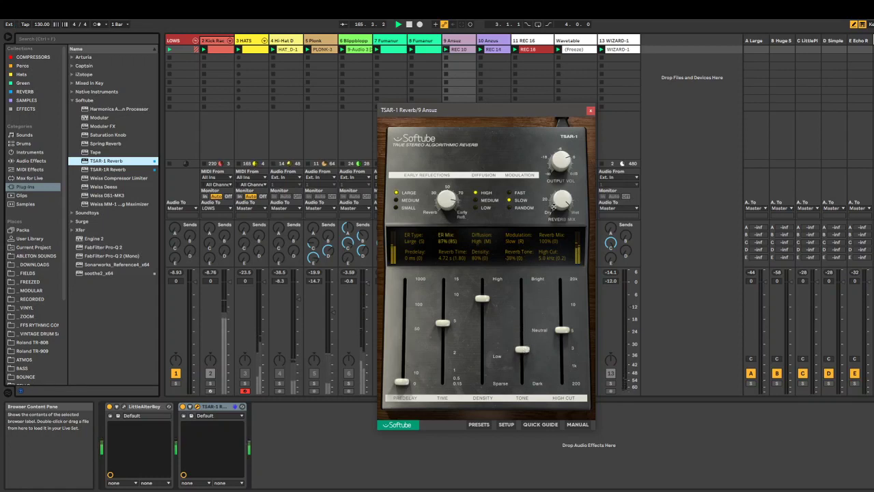
left_click(591, 111)
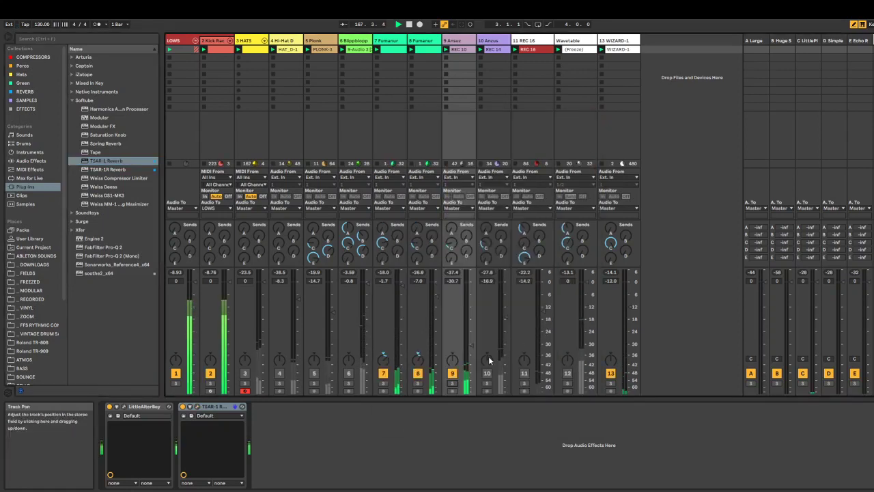
Open the REC 10 clip on track 9 and add warp markers at the transients near 4.2 and 1.3.
double_click(470, 51)
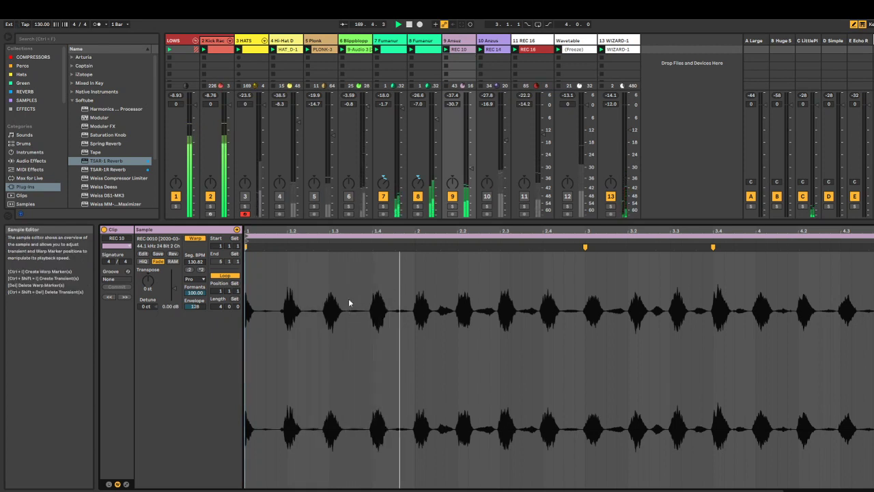
mouse_move(803, 229)
left_mouse_down()
mouse_move(626, 307)
mouse_move(676, 249)
left_mouse_up()
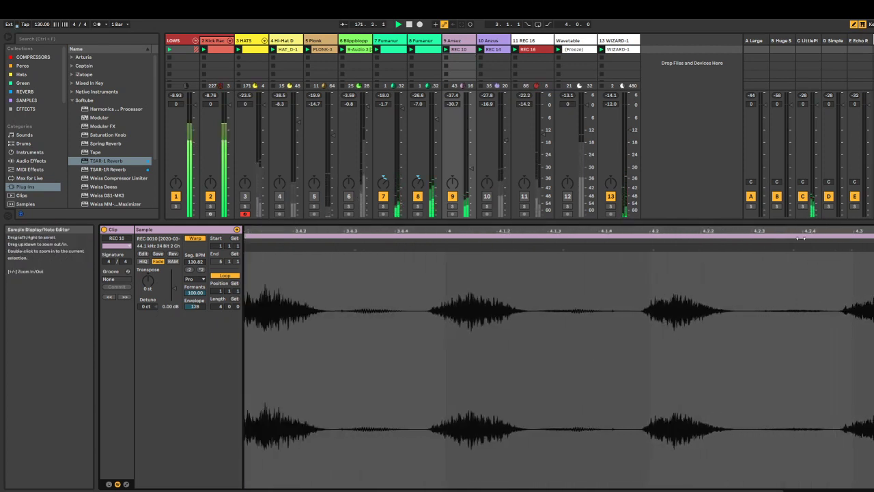
double_click(649, 246)
left_click_drag(561, 230, 669, 157)
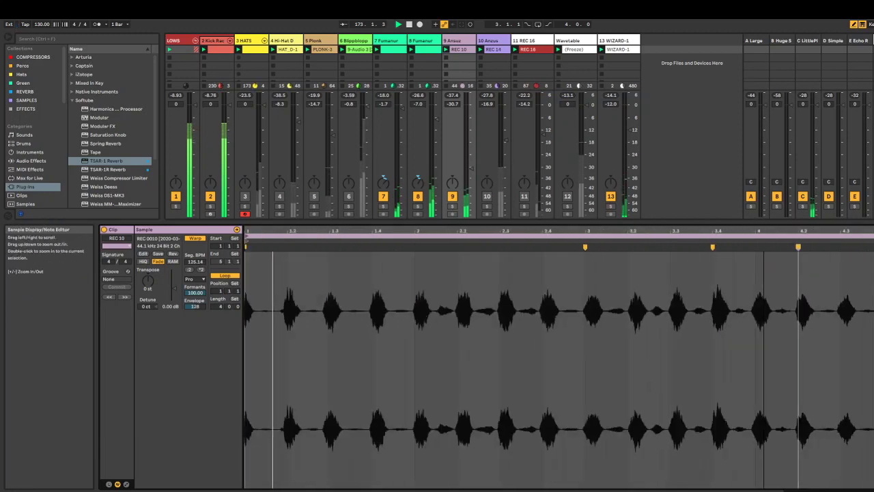
double_click(329, 248)
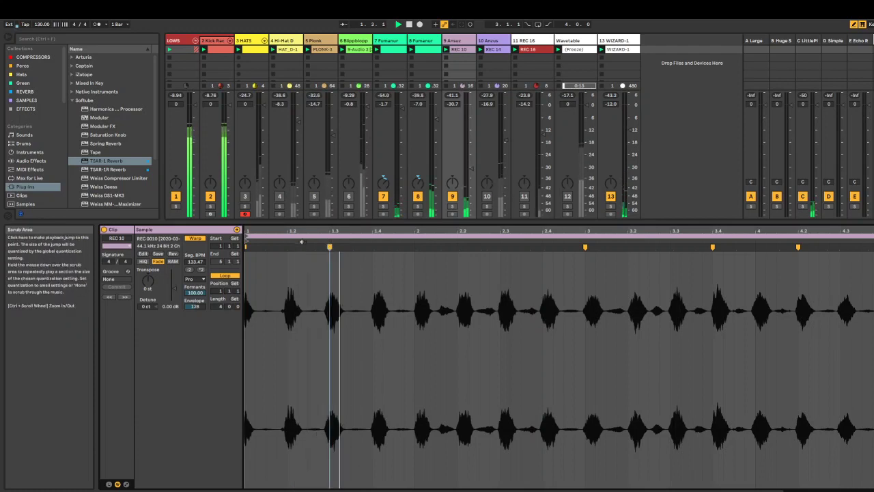
Add REC 10 warp markers at the transients near 1.2 and 1.4, pulling the one at 1.4 slightly earlier.
key("space")
left_click_drag(296, 231, 368, 286)
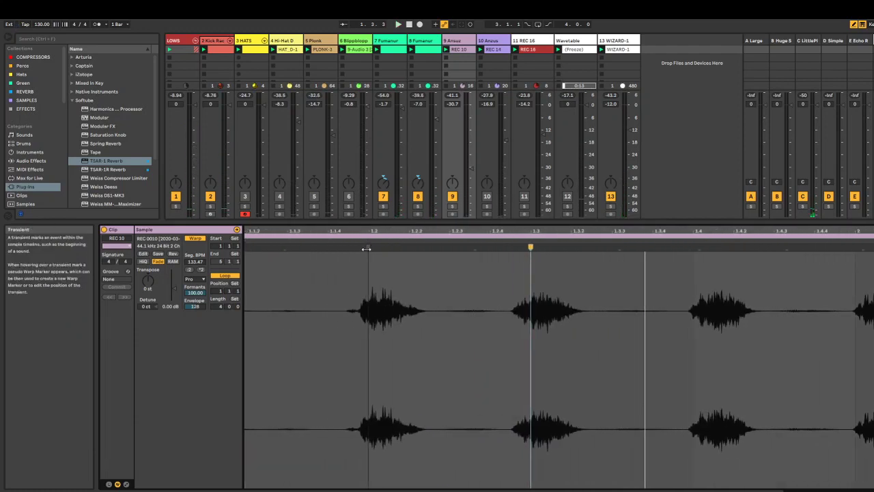
double_click(367, 248)
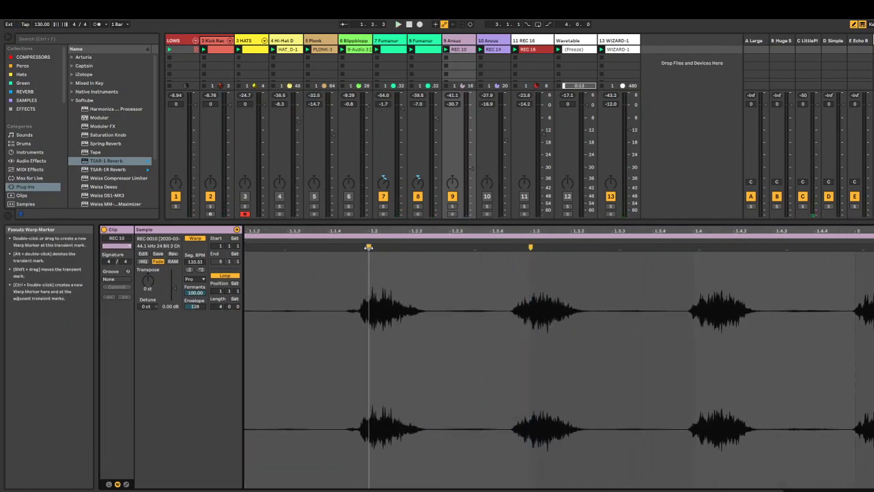
double_click(700, 248)
left_click_drag(700, 248, 693, 248)
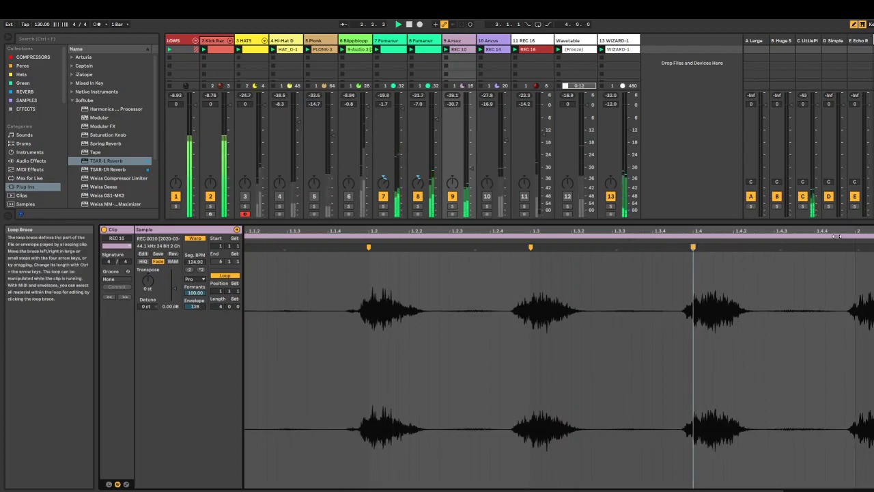
left_click_drag(836, 232, 445, 179)
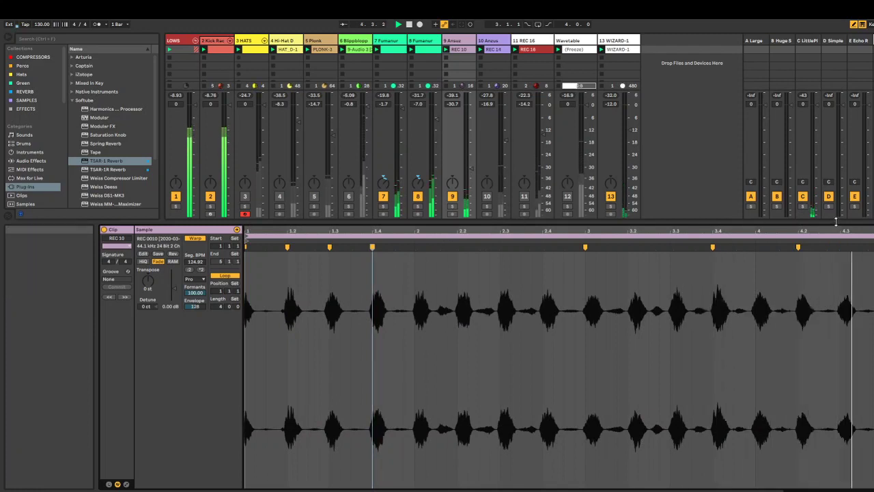
mouse_move(845, 229)
left_mouse_down()
mouse_move(845, 293)
mouse_move(837, 293)
mouse_move(839, 228)
left_mouse_up()
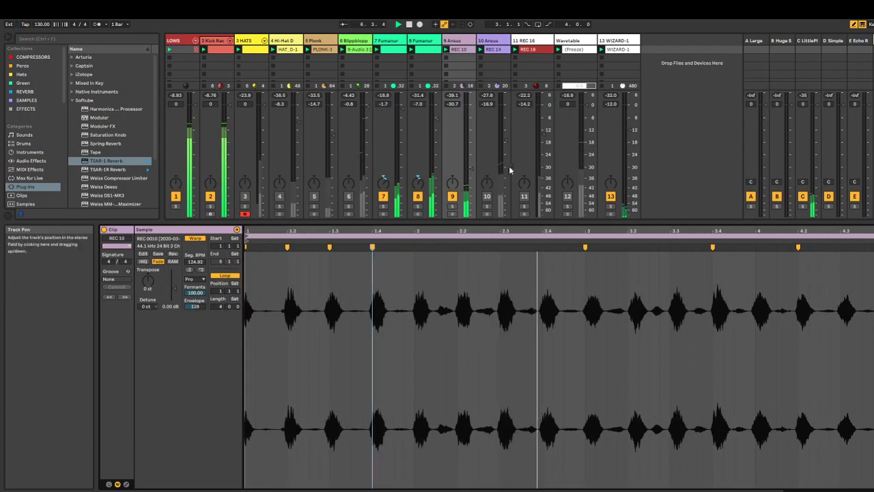
Lower track 9 to -37.4 dB, then bring in track 10 at -5.0 dB and solo it.
left_click_drag(471, 170, 471, 179)
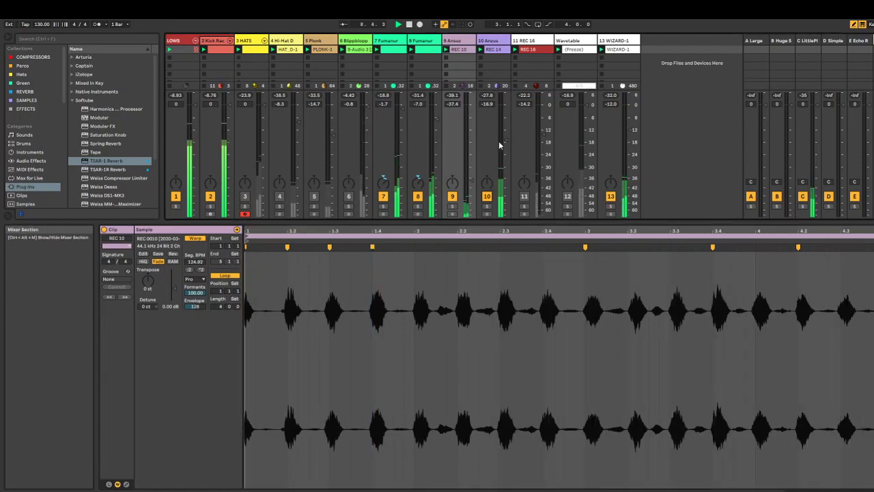
left_click_drag(499, 140, 506, 111)
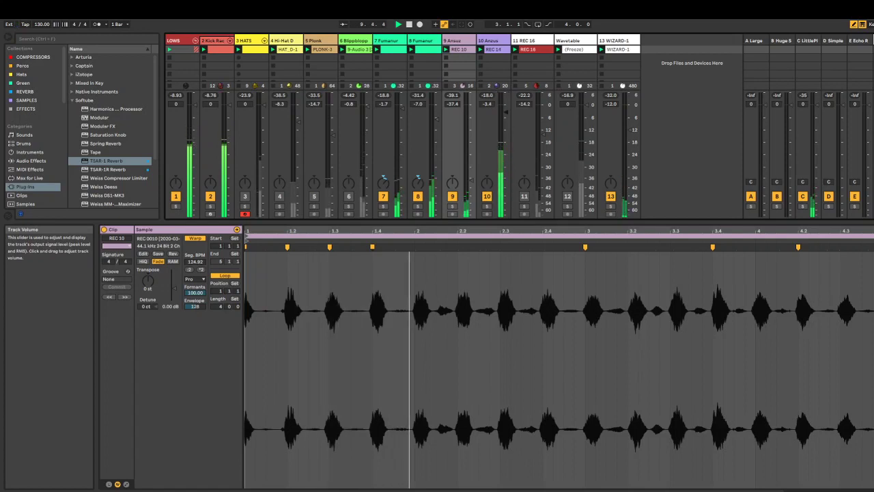
left_click(487, 206)
Add a Frequency Shifter to track 10 with LFO amount 773 Hz, rate 0.04 Hz and phase 214°.
double_click(498, 41)
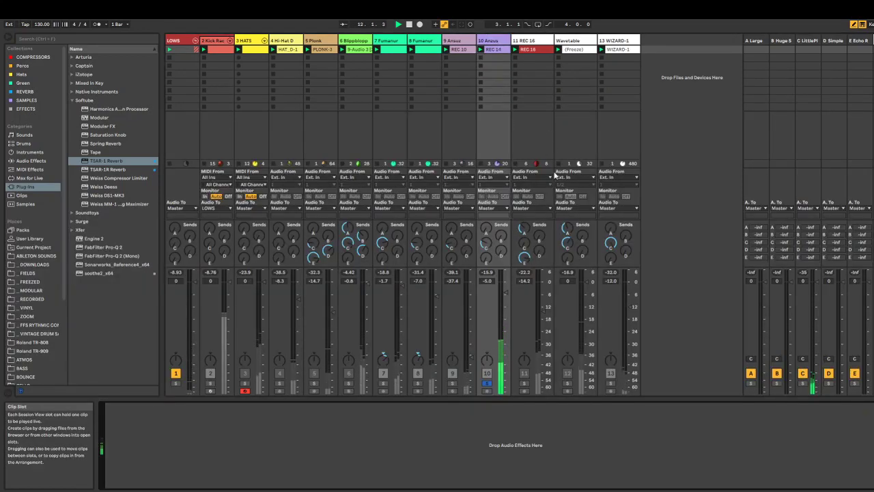
left_click(30, 164)
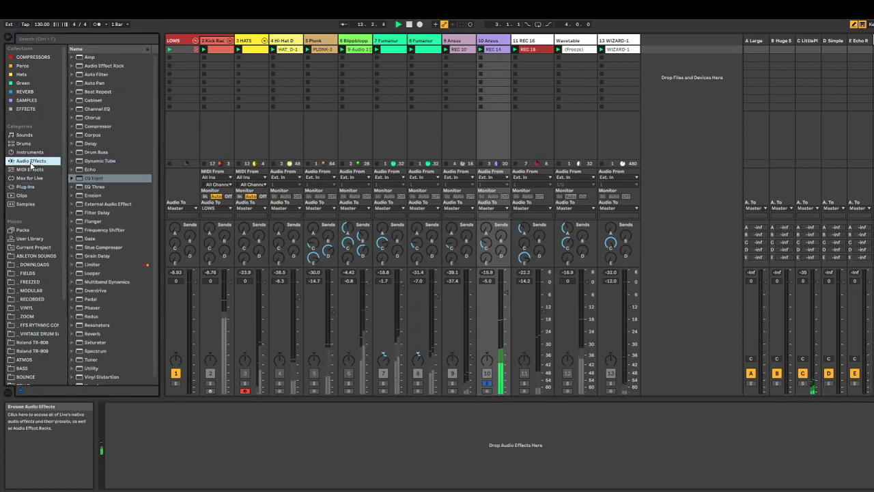
left_click(102, 230)
left_click_drag(135, 444, 117, 464)
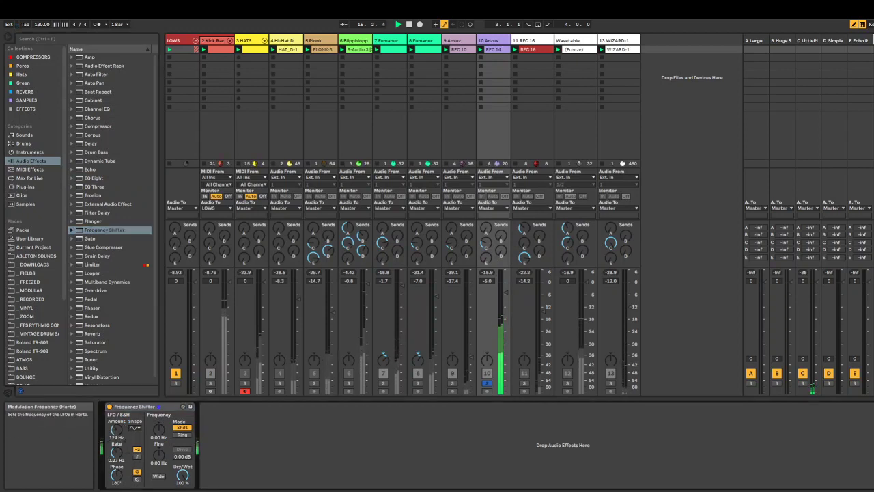
left_click_drag(118, 433, 118, 409)
left_click_drag(122, 459, 122, 468)
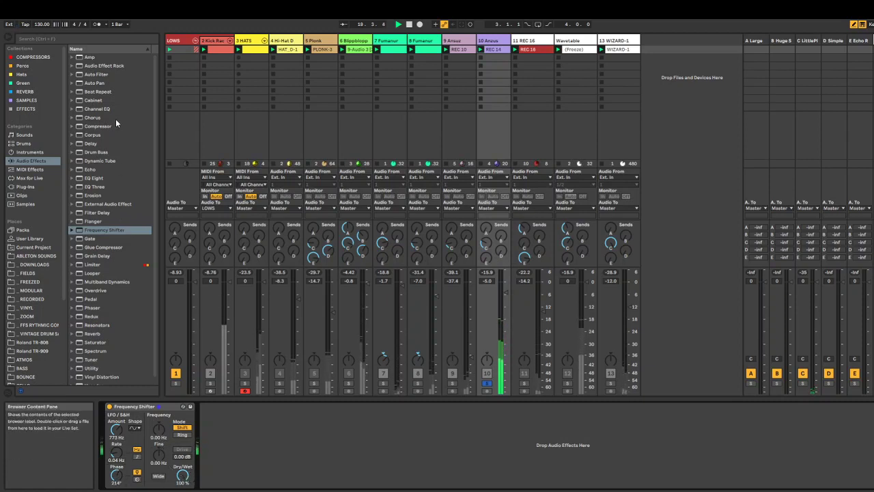
Add a high-pass Auto Filter after the Frequency Shifter at 2.05 kHz, with LFO amount 10.5, rate 0.05 Hz and phase 100°.
left_click_drag(96, 73, 287, 458)
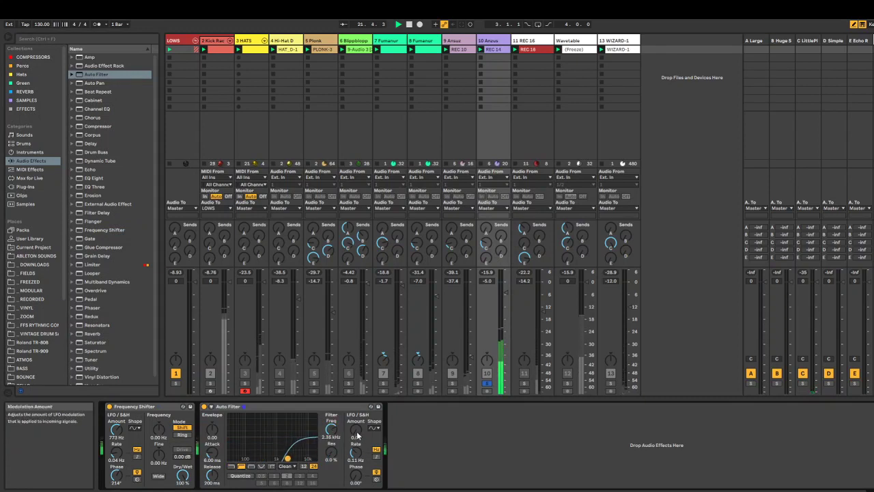
left_click_drag(355, 429, 355, 408)
left_click_drag(355, 476, 355, 470)
left_click_drag(355, 429, 355, 421)
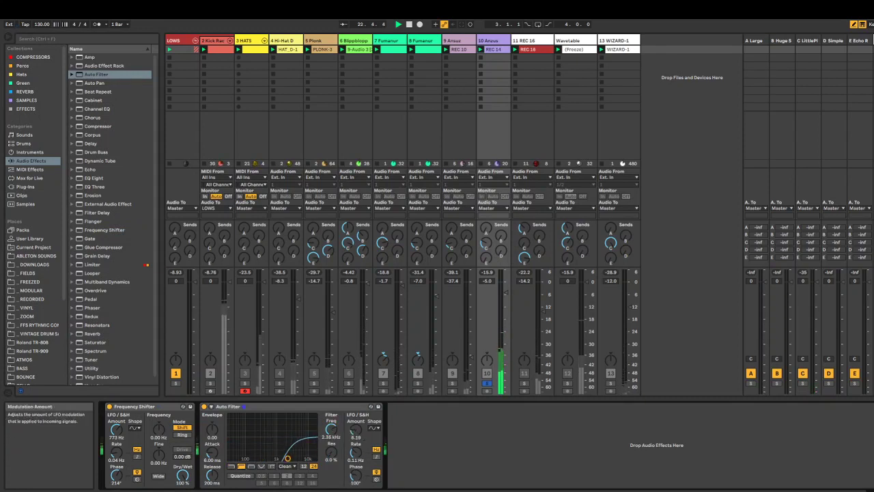
left_click_drag(356, 452, 355, 463)
left_click_drag(356, 430, 355, 423)
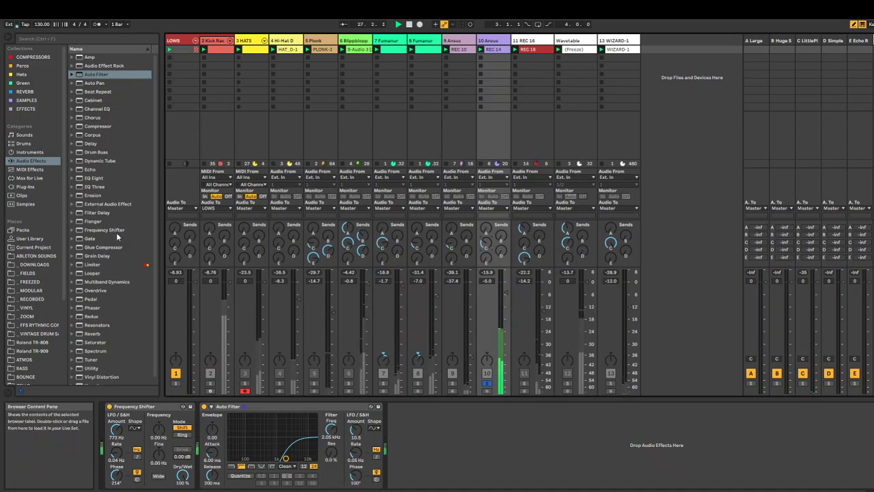
Add the Soundtoys Crystallizer plug-in after Auto Filter on track 10.
left_click(26, 186)
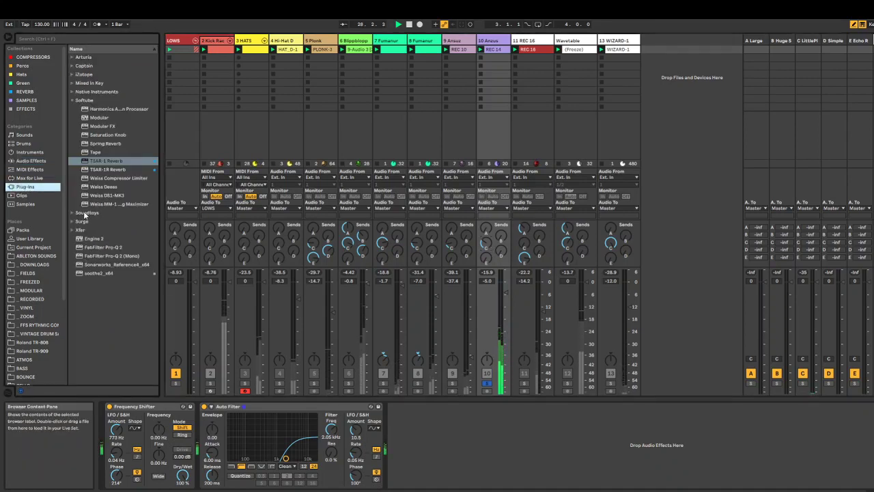
left_click(75, 214)
left_click(106, 119)
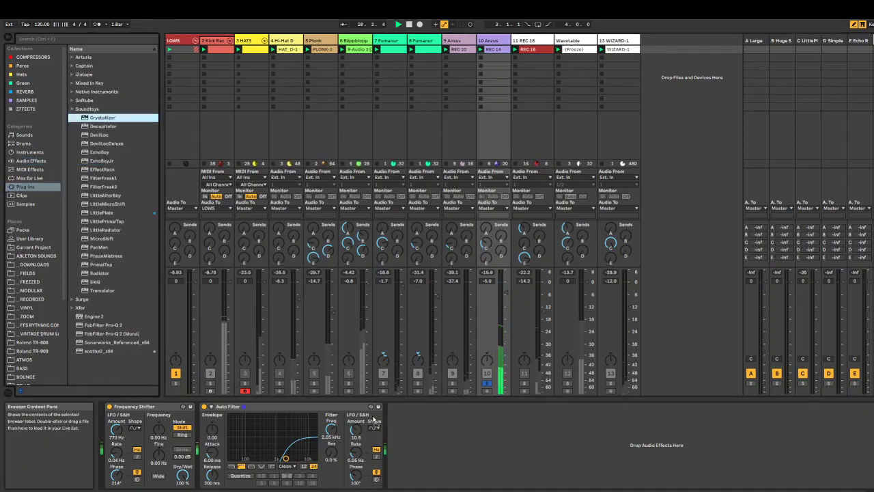
left_click_drag(374, 419, 436, 434)
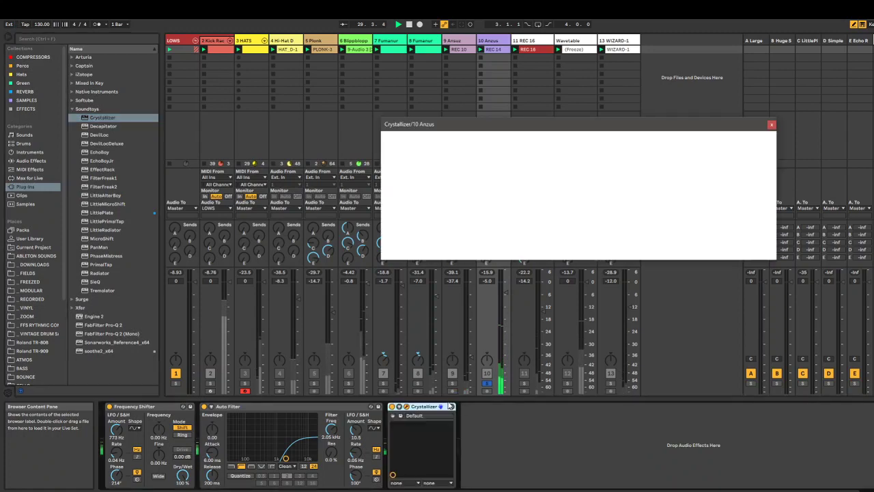
Audition Crystallizer's Crystals presets in turn, from Accordian Crystals onward.
left_click(414, 140)
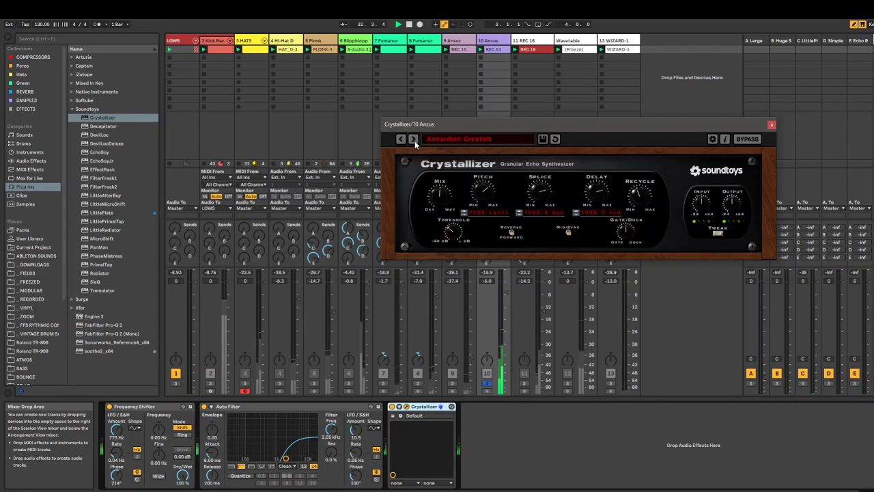
left_click(414, 139)
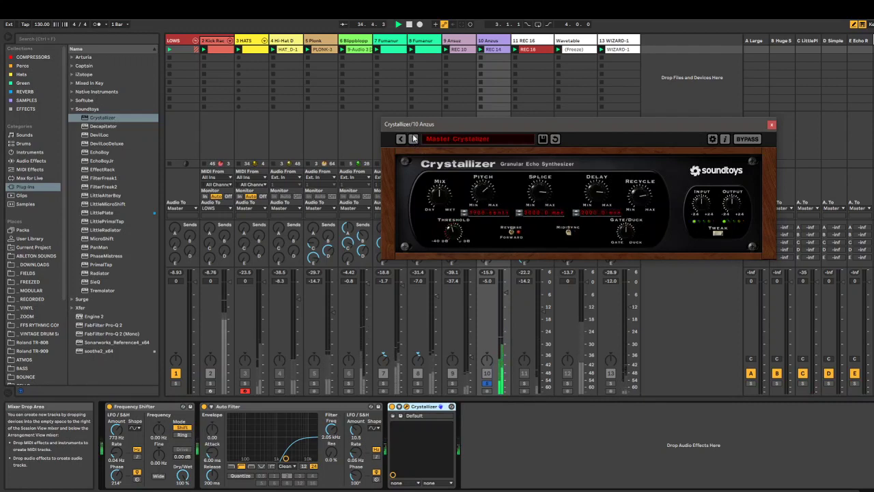
left_click(413, 138)
left_click(413, 139)
left_click(414, 139)
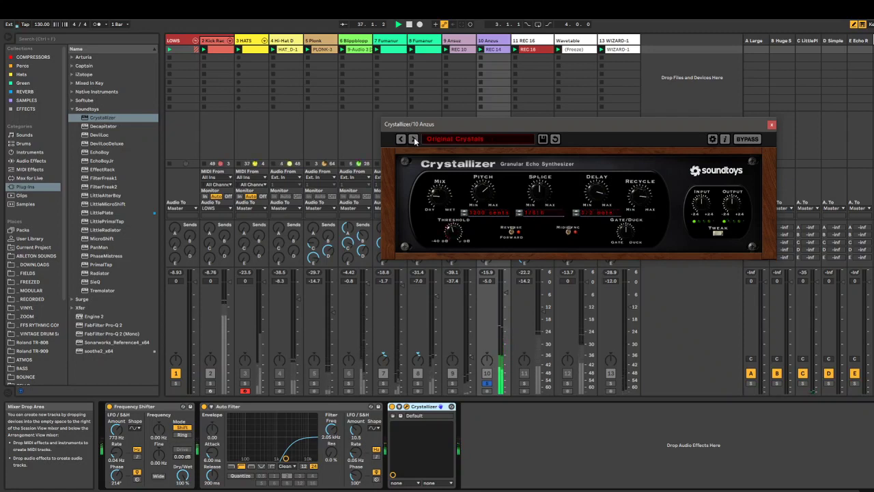
left_click(414, 139)
Switch Crystallizer to the 04 Echo presets, try 1 Second PongEcho and settle on Chorus Delay.
left_click(433, 139)
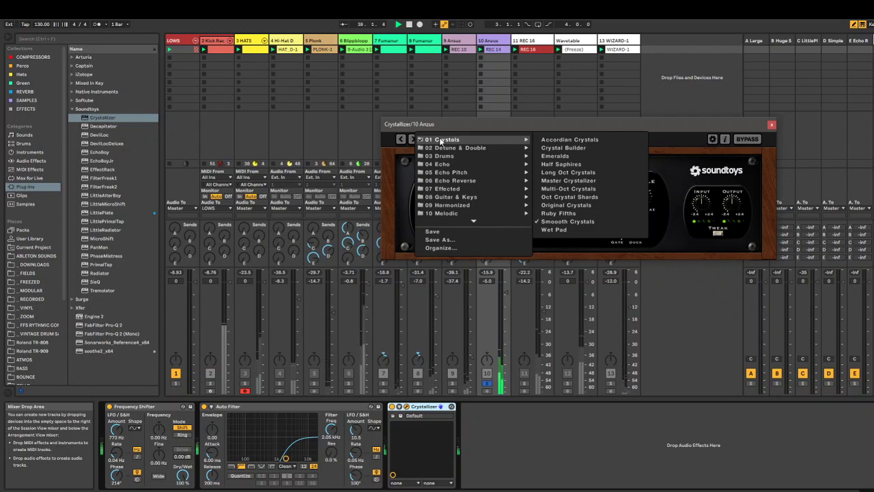
mouse_move(499, 165)
left_click(566, 139)
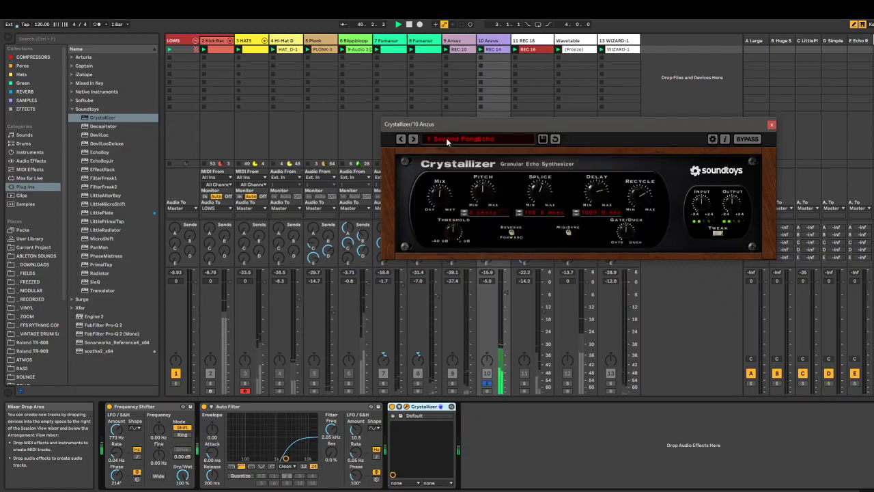
left_click(415, 139)
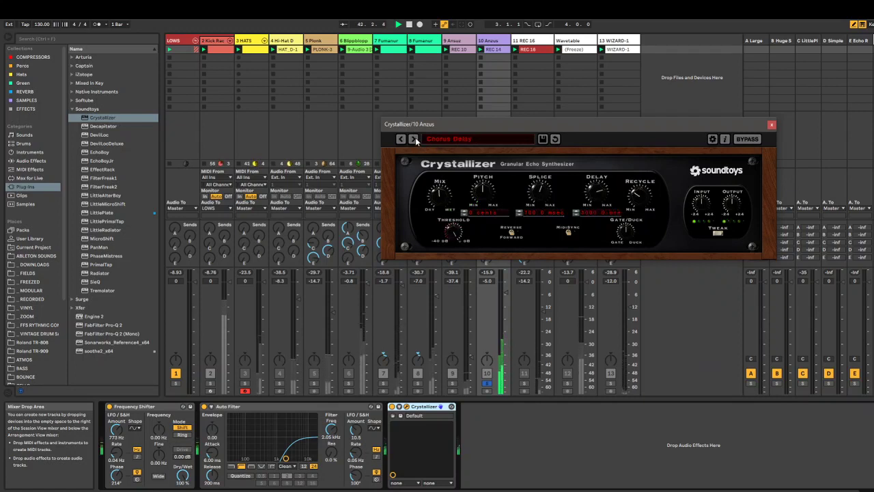
left_click(415, 139)
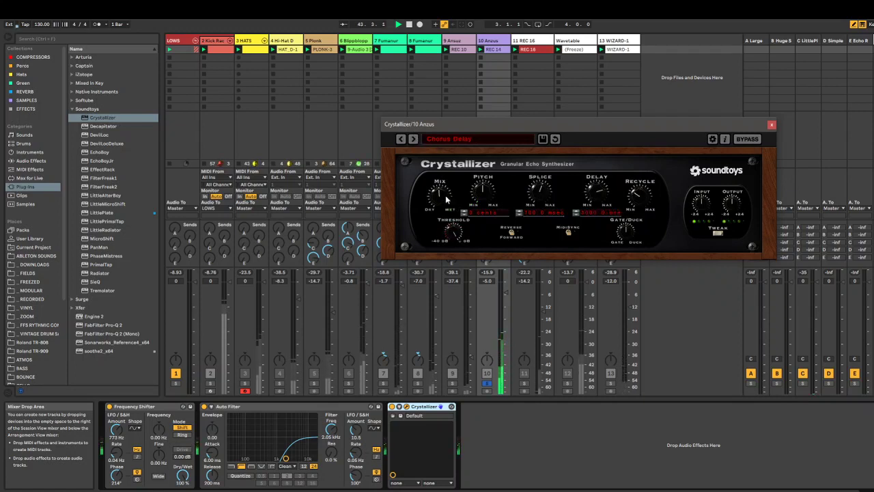
Unsolo track 10 and lower its volume to -10.0 dB, with Crystallizer bypassed.
left_click(487, 383)
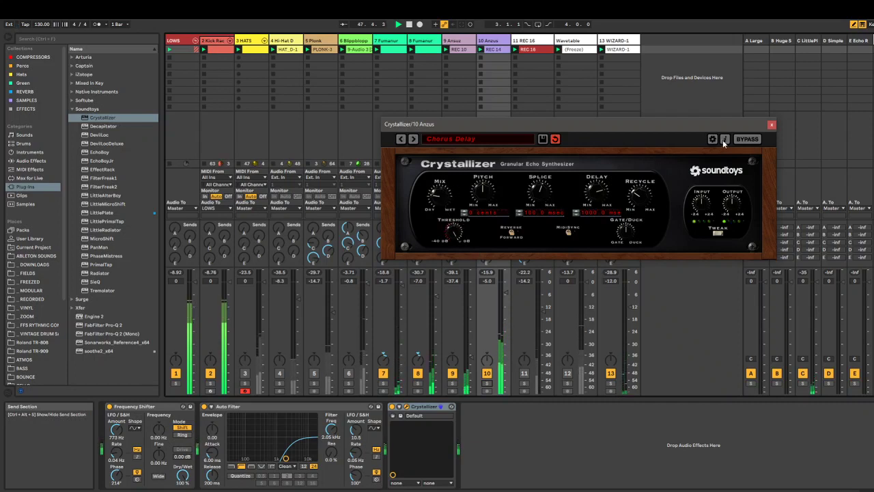
left_click_drag(506, 292, 505, 302)
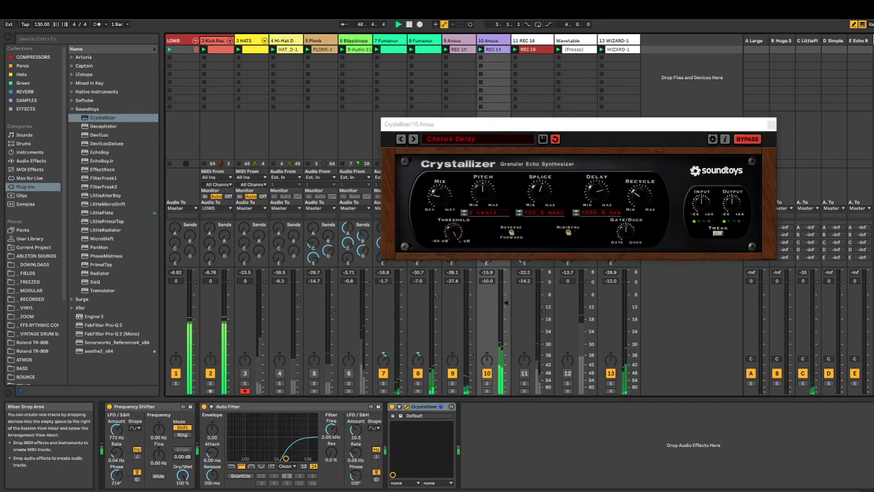
Raise track 10's volume to -6.7 dB and close the Crystallizer window.
left_click(449, 200)
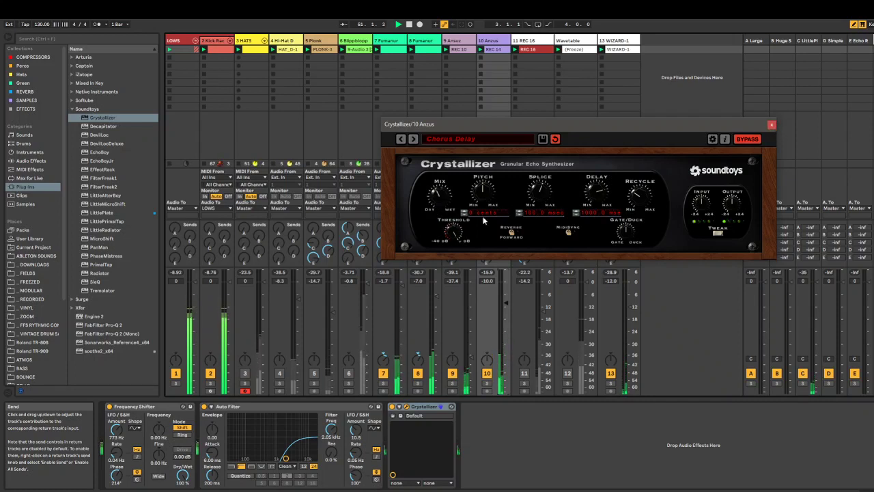
left_click_drag(506, 304, 505, 299)
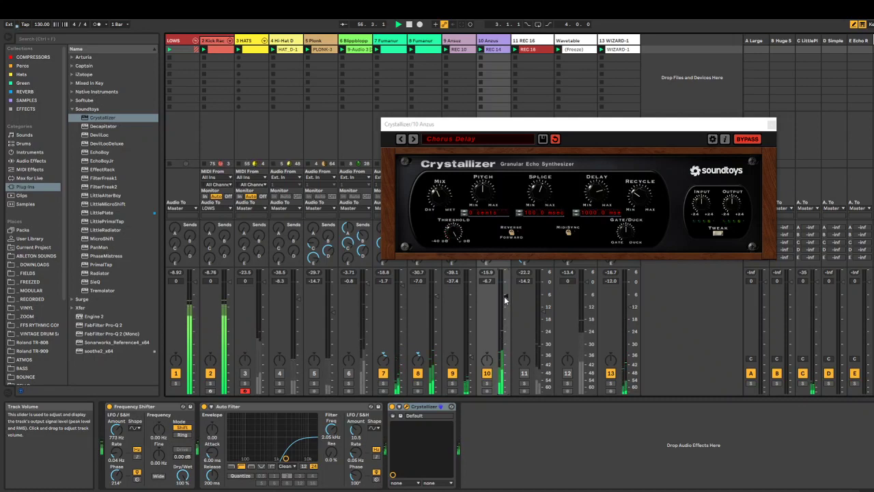
left_click_drag(638, 143, 609, 319)
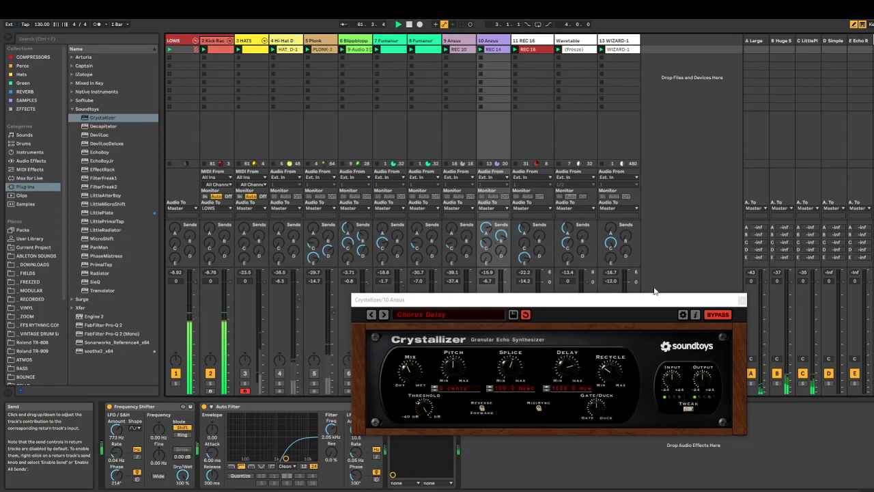
left_click(741, 300)
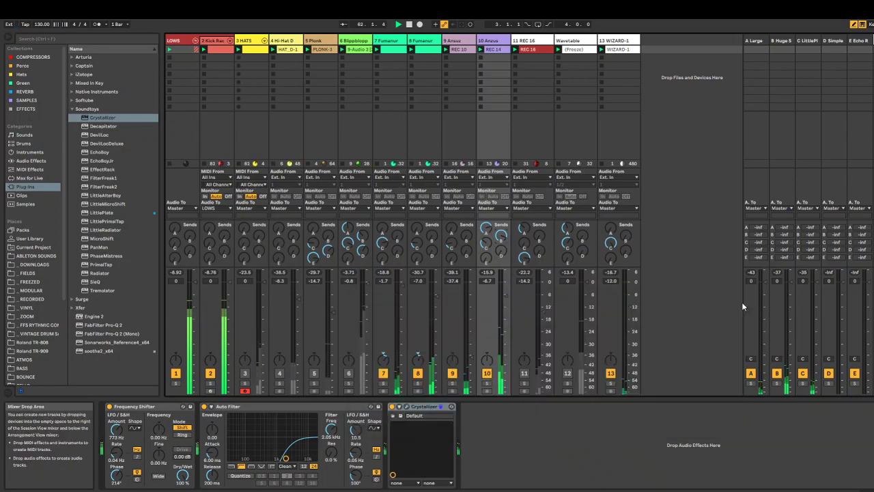
Activate the Wavetable track at -11.6 dB and solo track 10.
left_click(566, 373)
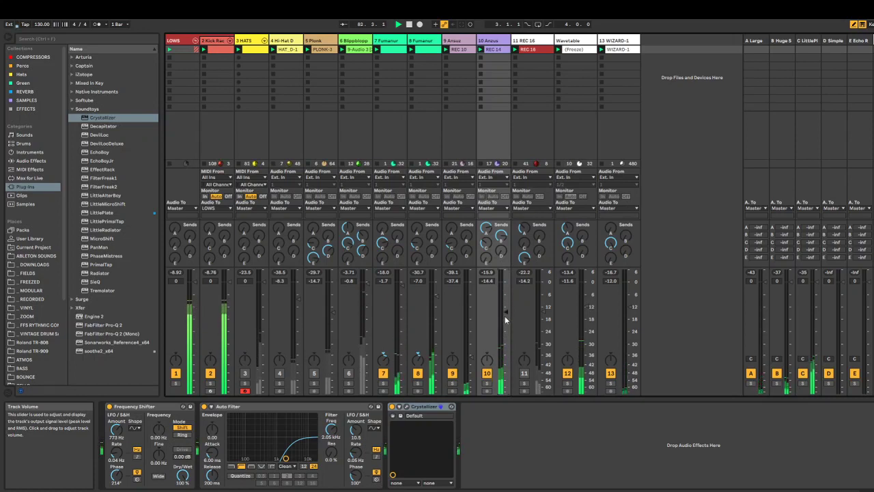
left_click(487, 383)
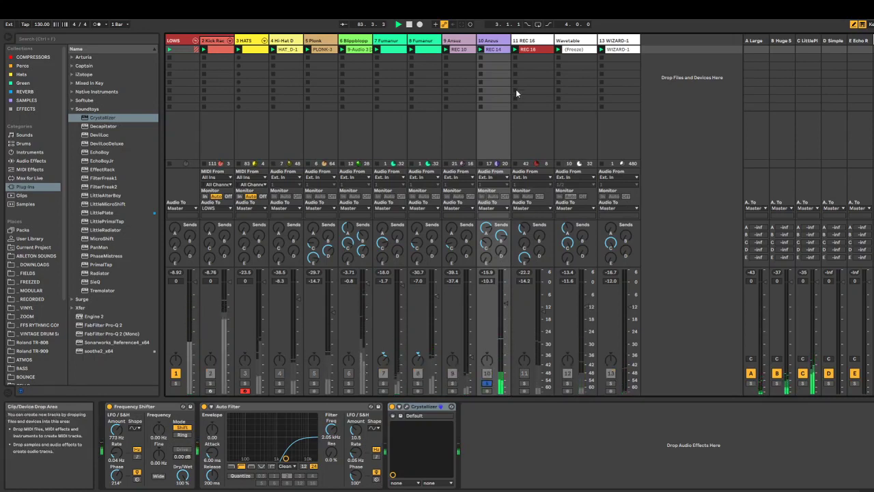
Add a Limiter with 24 dB gain and a -24 dB ceiling after Crystallizer, and lower track 10's volume to -20.0 dB.
left_click(31, 161)
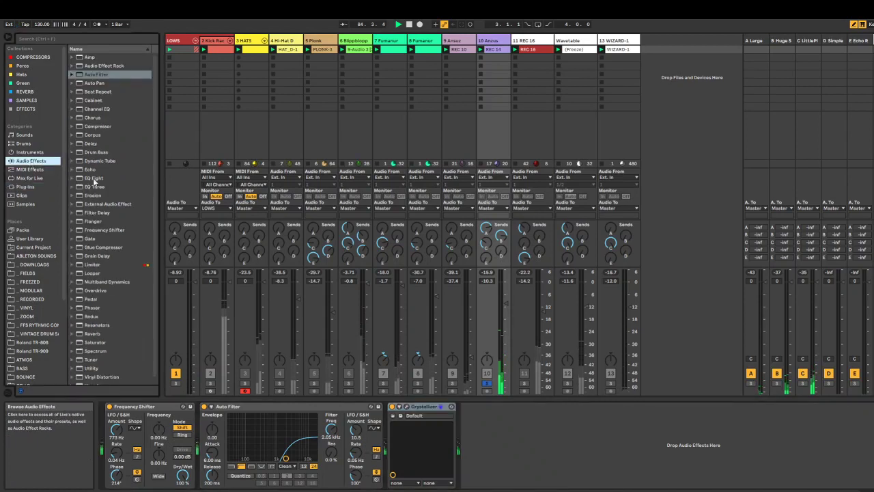
left_click(92, 264)
left_click_drag(92, 264, 474, 386)
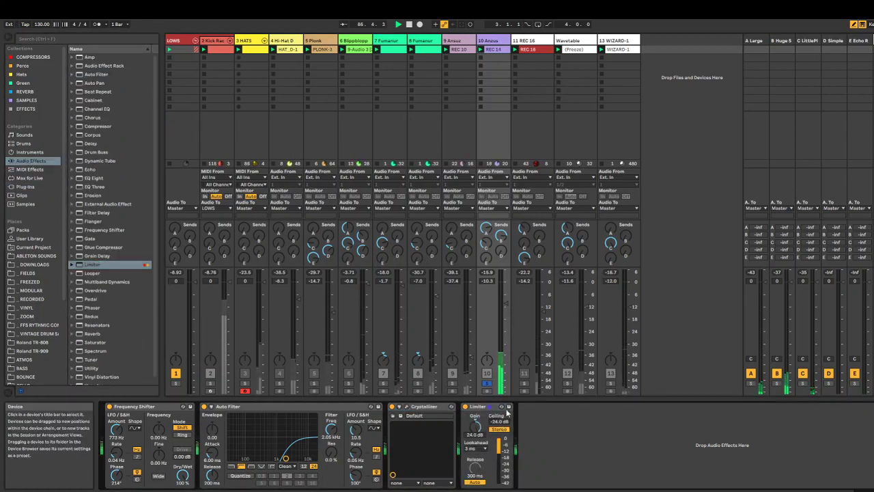
left_click_drag(506, 302, 506, 319)
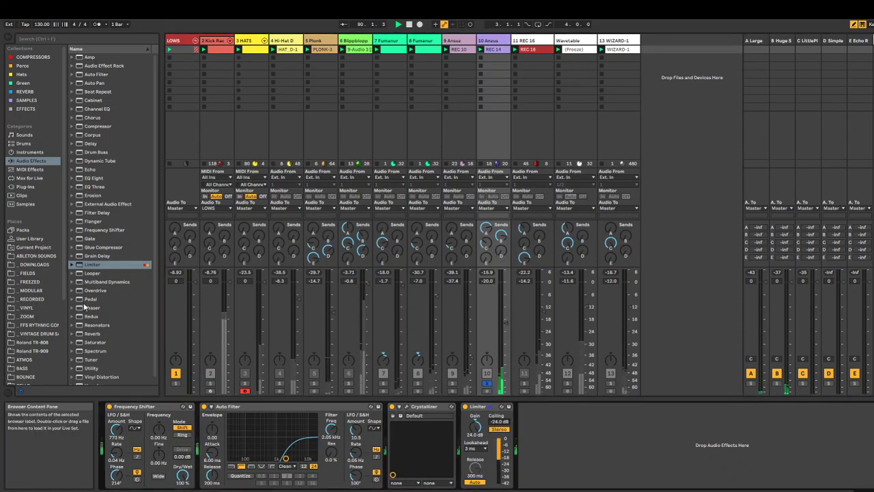
Add a second Limiter with 24 dB gain and a -24 dB ceiling, and reset the first Limiter's ceiling to -0.30 dB.
double_click(93, 264)
double_click(499, 421)
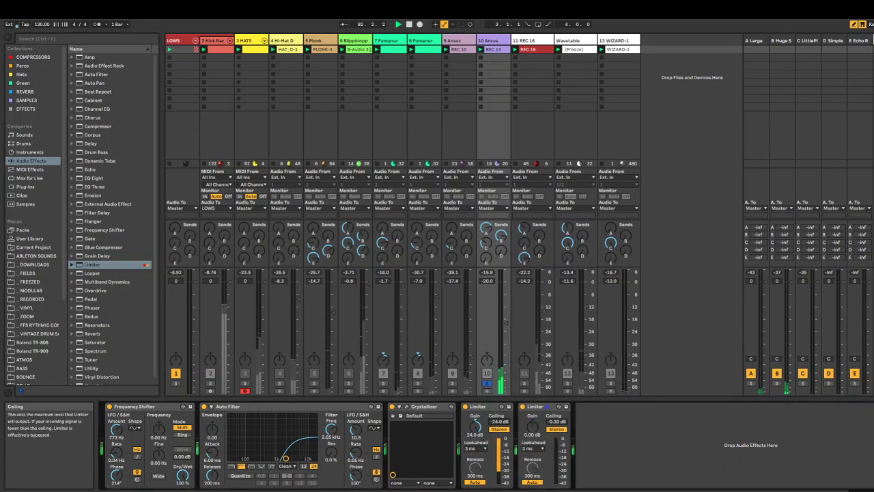
left_click_drag(532, 426, 556, 478)
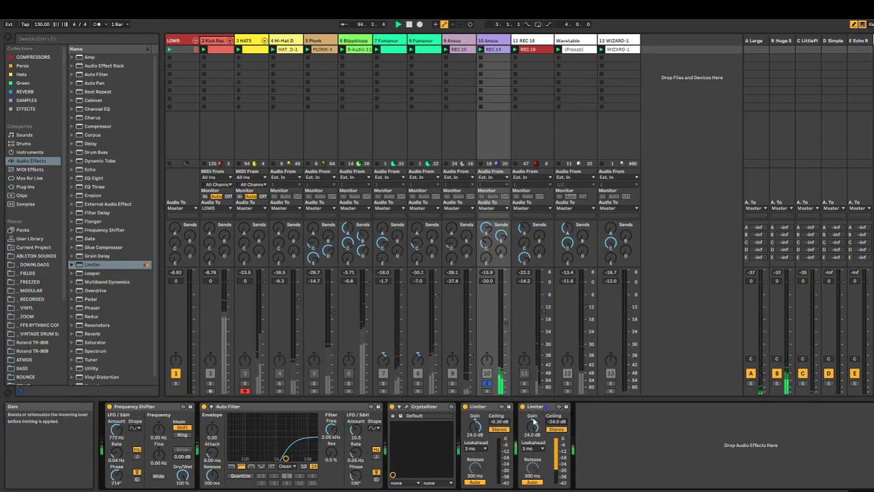
Add a Compressor at the end of track 10's chain, sidechained from 2 Kick Rack at a Pre FX tapping point.
double_click(109, 125)
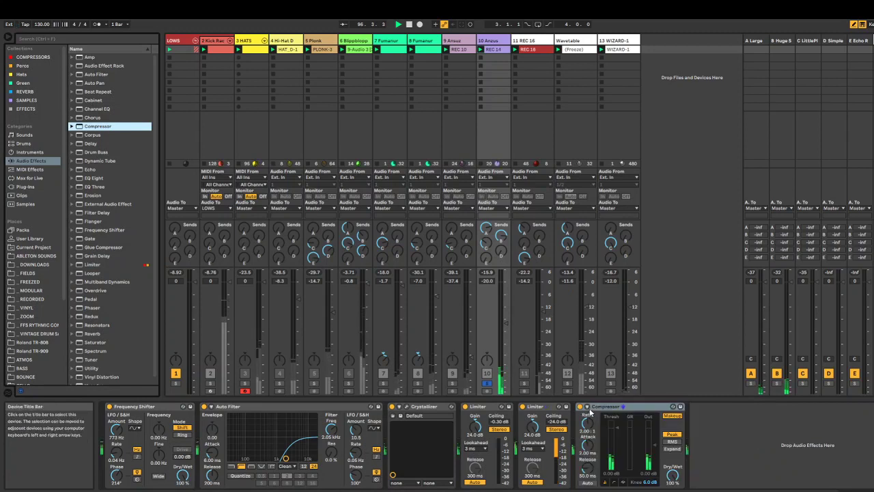
left_click(586, 407)
left_click(591, 428)
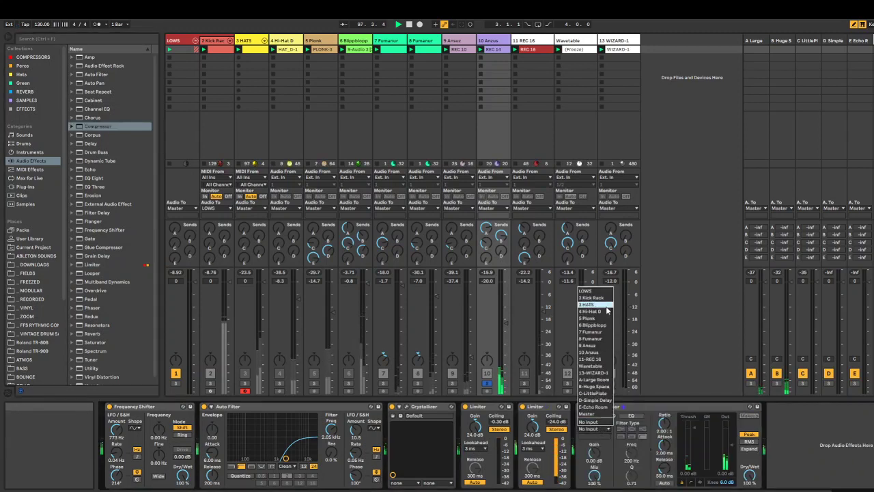
left_click(595, 298)
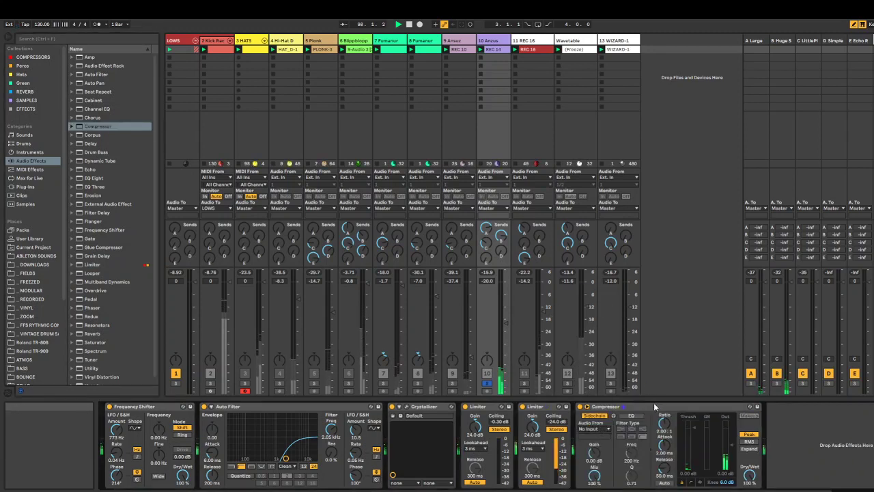
left_click(605, 428)
left_click(606, 437)
left_click(606, 437)
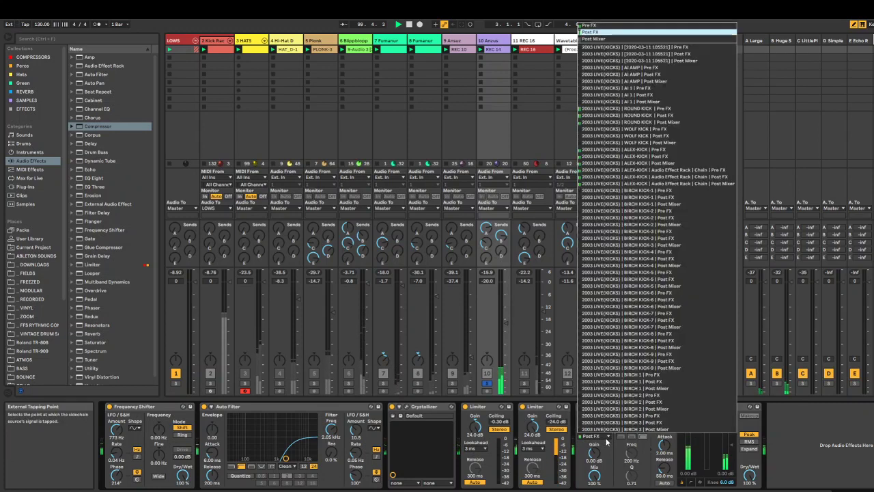
left_click(660, 155)
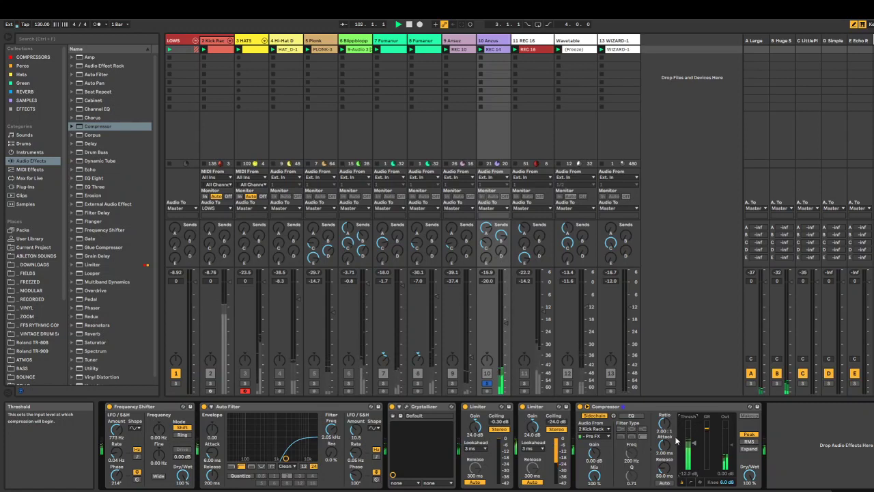
Set the Compressor's ratio to inf:1 and its threshold to about -41.4 dB.
left_click_drag(664, 424, 680, 394)
left_click_drag(694, 442, 694, 466)
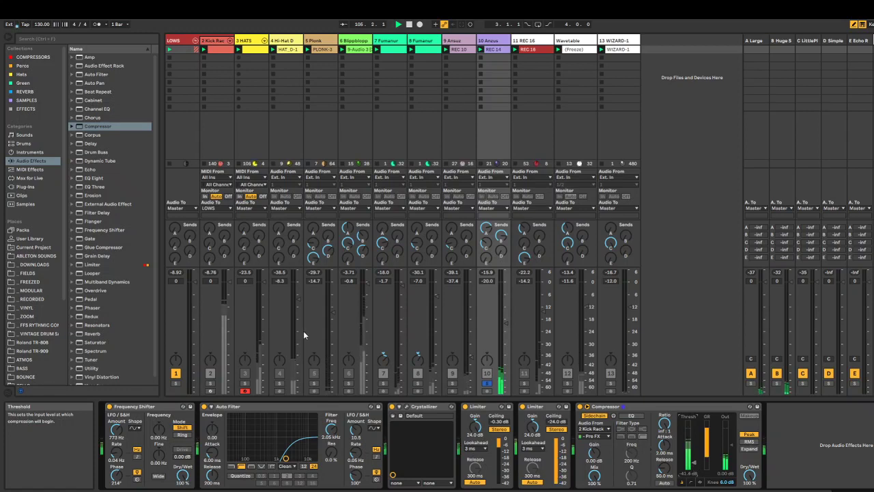
Insert a Phaser between the second Limiter and the Compressor on track 10.
left_click(108, 308)
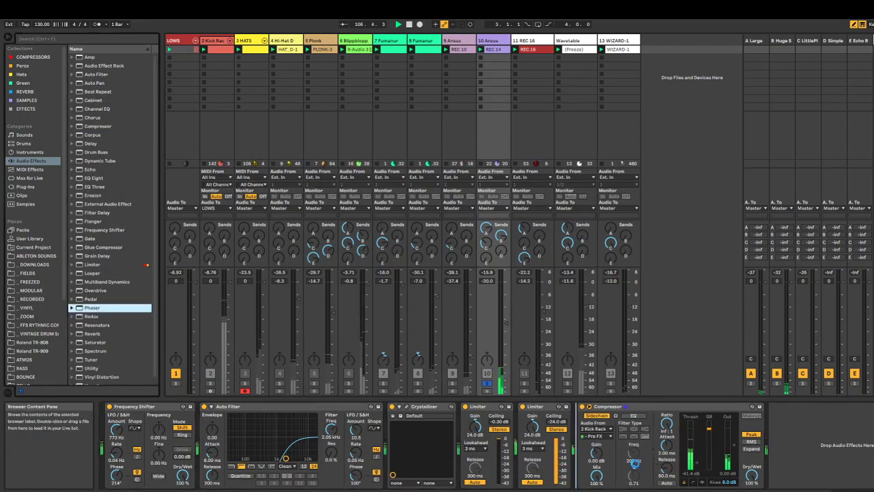
left_click_drag(634, 462, 615, 451)
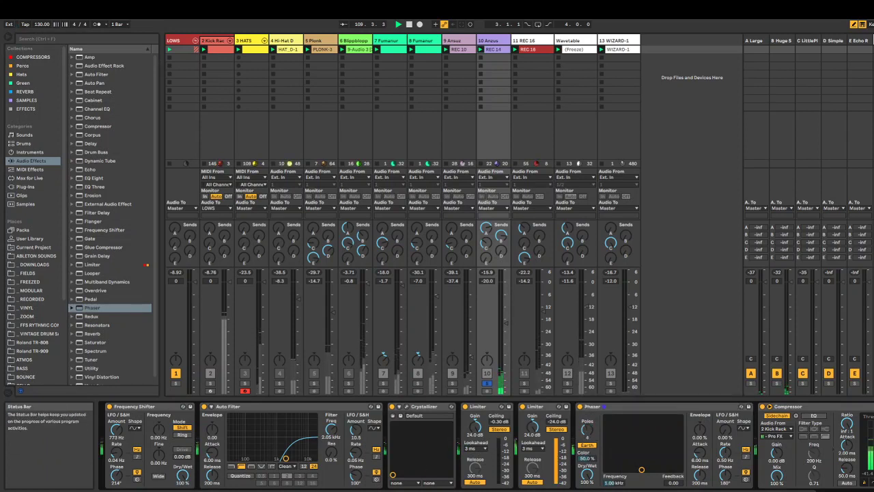
Load the Modulation 14 device from the file manager directly after the Phaser and set its shape to Pentagram.
key("alt+Tab")
mouse_move(516, 309)
left_mouse_down()
mouse_move(736, 471)
mouse_move(756, 472)
left_mouse_up()
left_click(791, 40)
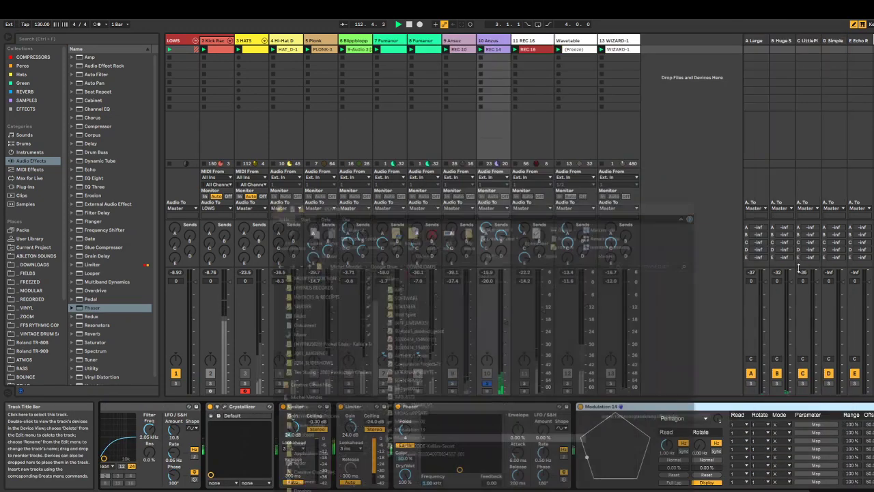
left_click(680, 420)
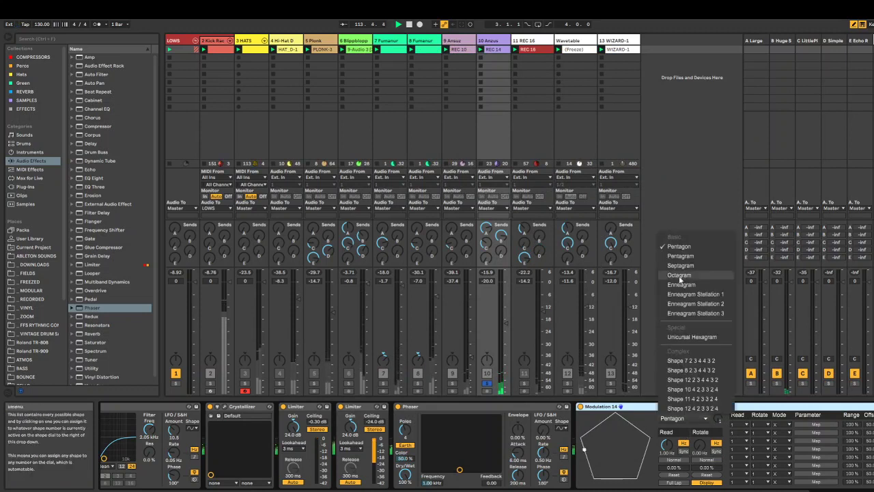
left_click(683, 255)
scroll(667, 444, "right", 1)
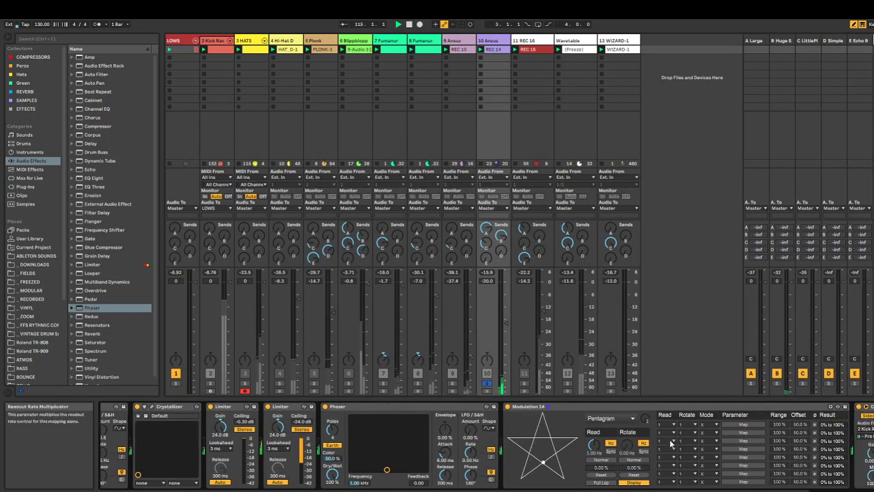
left_click(749, 425)
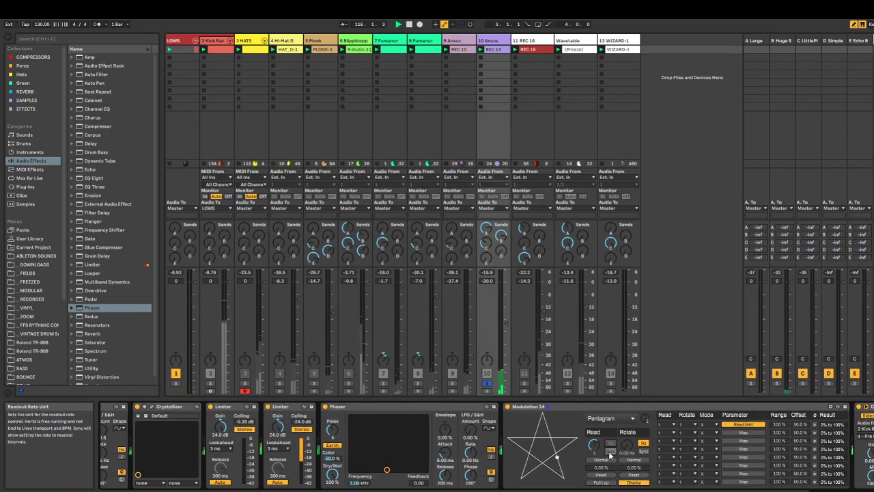
left_click(610, 448)
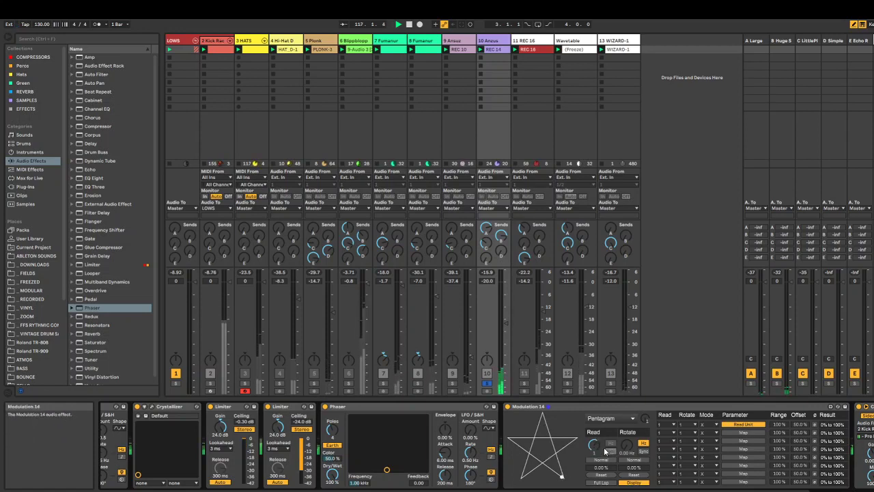
left_click(729, 424)
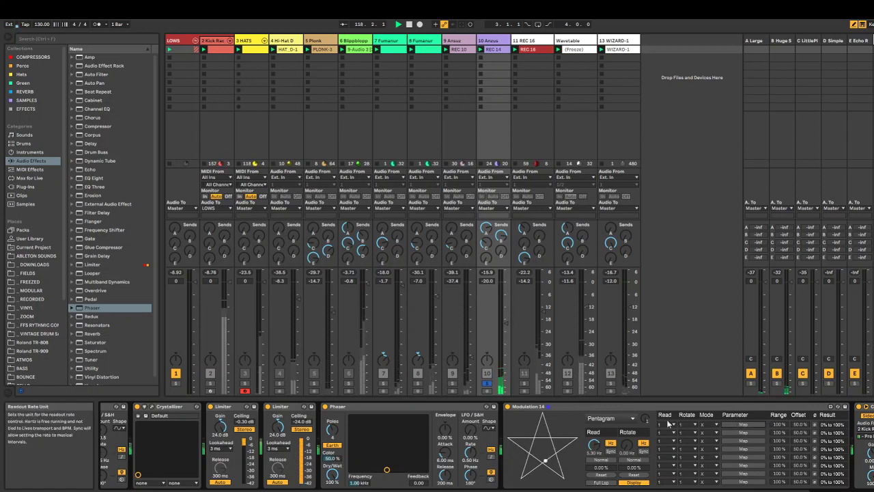
Sync Modulation 14's Read rate to tempo and map its first two slots to the Phaser's Frequency and Feedback.
left_click(611, 451)
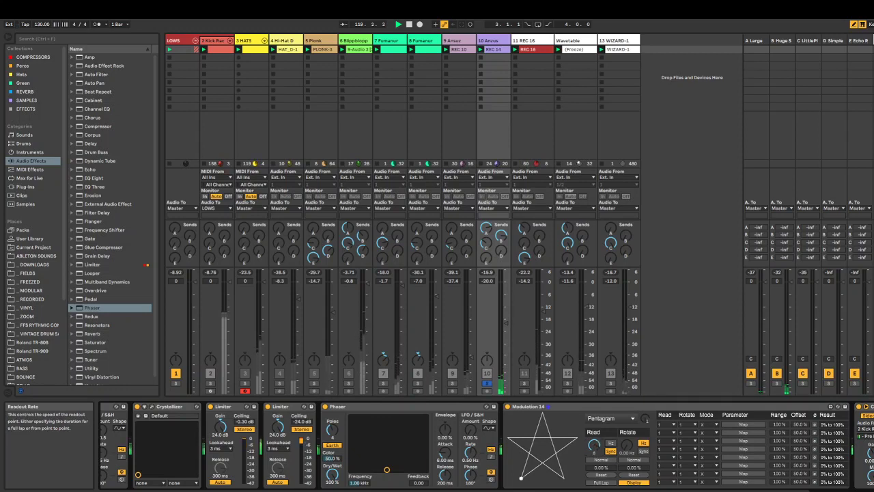
left_click(745, 424)
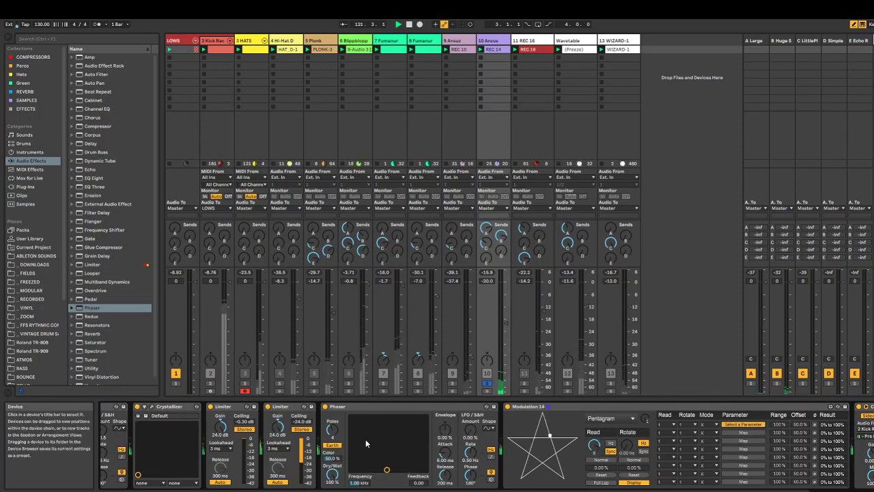
left_click(359, 483)
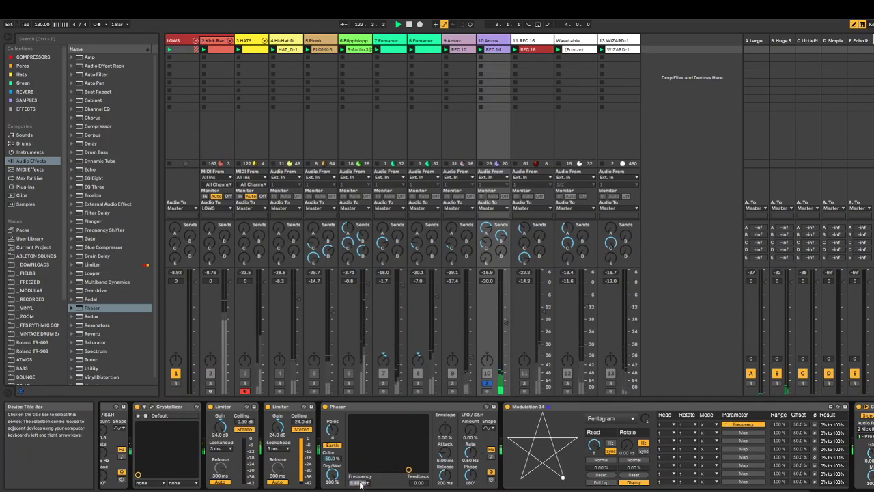
left_click(743, 433)
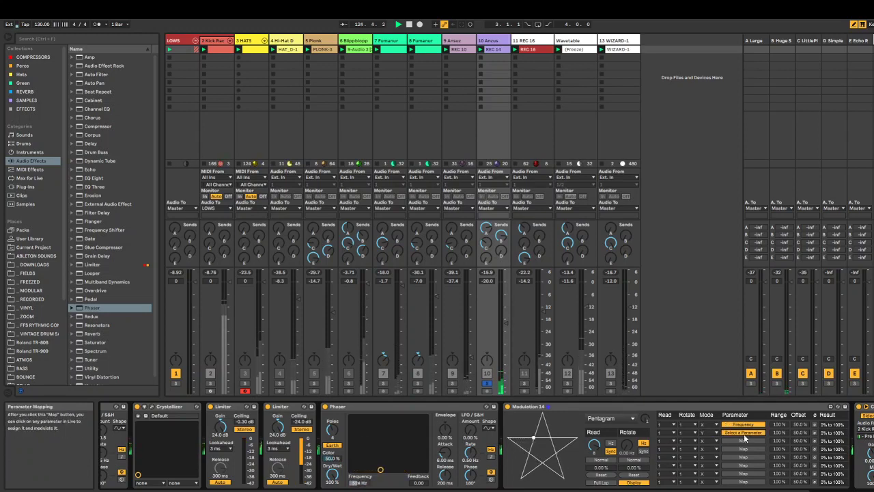
left_click(418, 483)
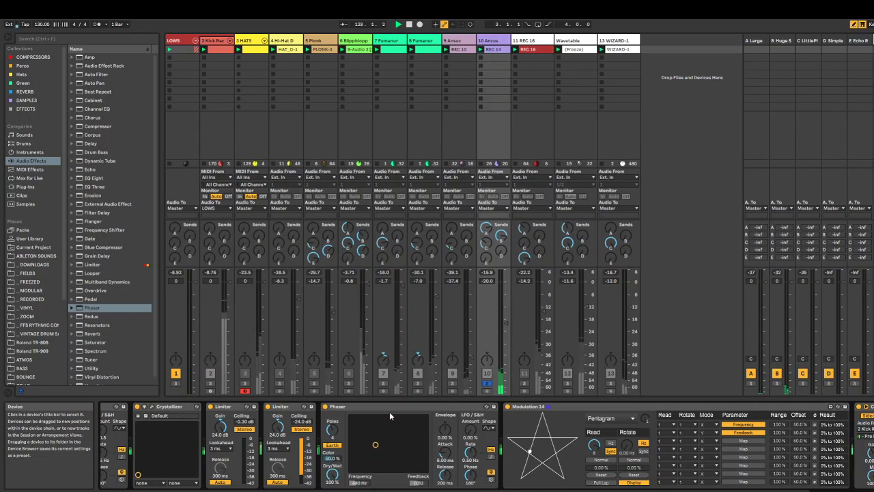
Set the Phaser to a 73.0% LFO amount at 0.06 Hz, 2 poles, Earth mode and a Color of about 83%.
left_click_drag(470, 451, 470, 468)
left_click_drag(470, 429, 470, 400)
left_click_drag(470, 451, 470, 462)
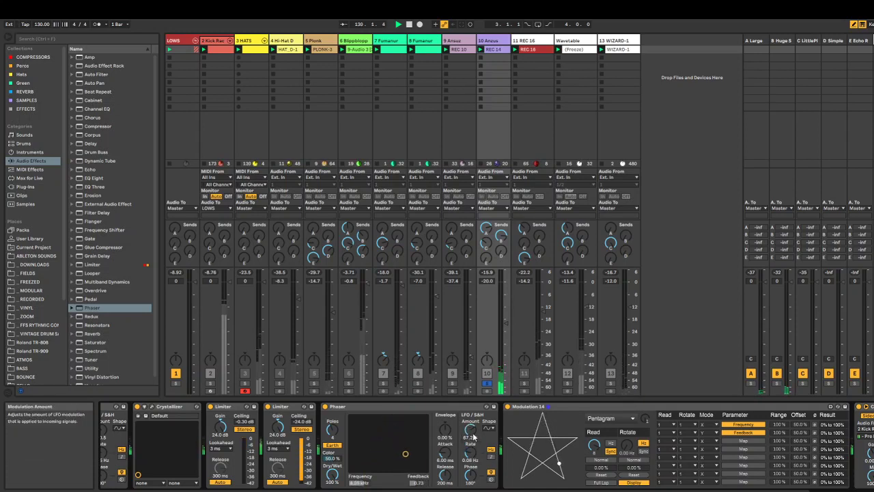
left_click_drag(471, 430, 471, 424)
mouse_move(332, 428)
left_mouse_down()
mouse_move(332, 440)
mouse_move(334, 424)
left_mouse_up()
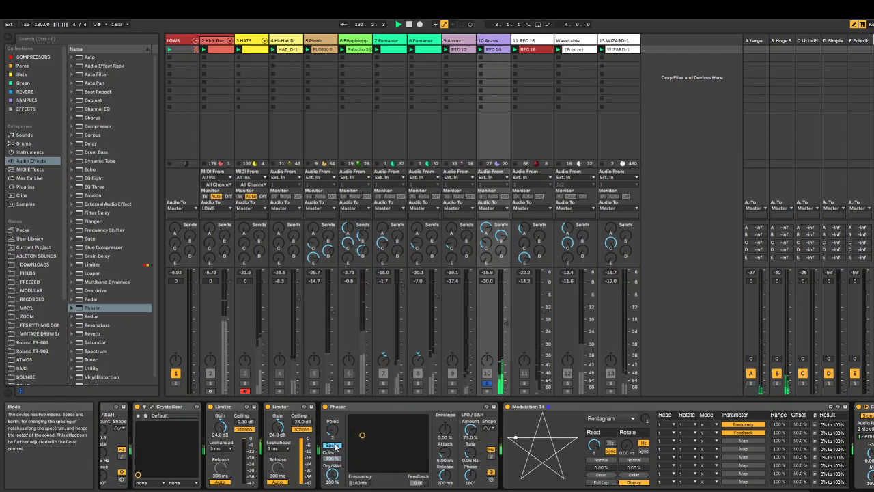
mouse_move(334, 458)
left_mouse_down()
mouse_move(331, 490)
mouse_move(331, 442)
left_mouse_up()
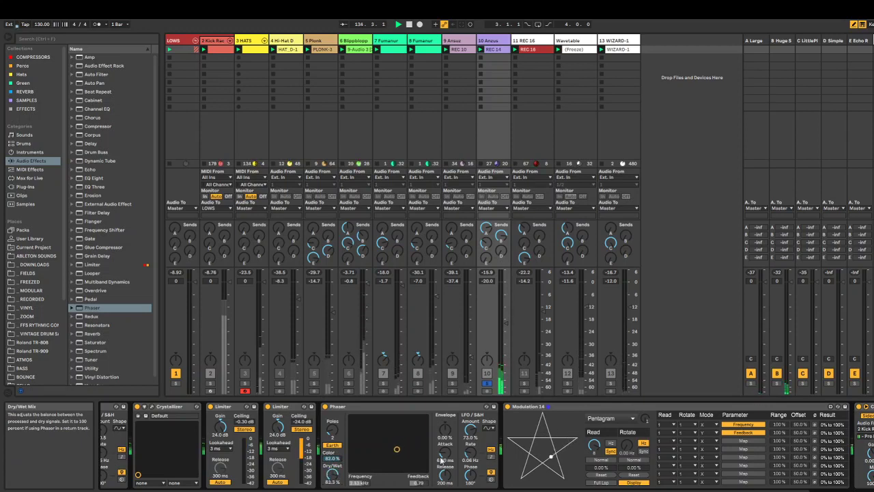
Unsolo track 10 at -10.0 dB and bring in tracks 3 and 4 at -6.5 dB and -1.5 dB.
scroll(506, 451, "right", 3)
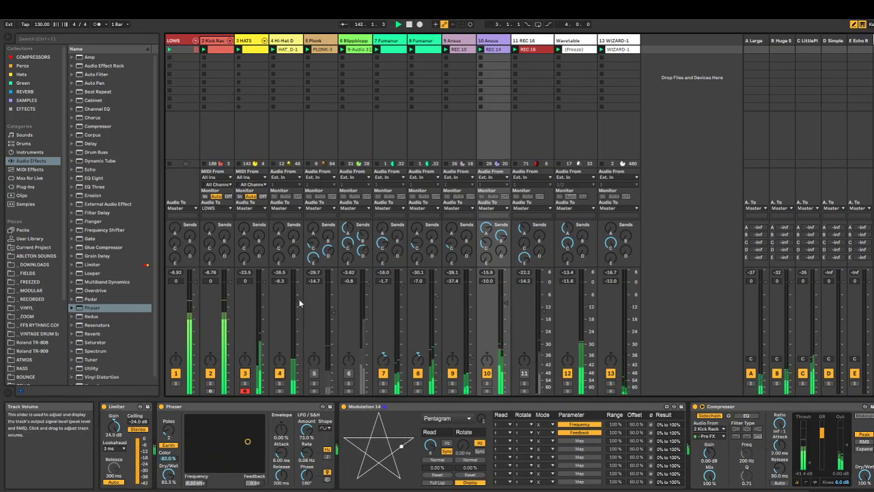
left_click_drag(299, 301, 265, 294)
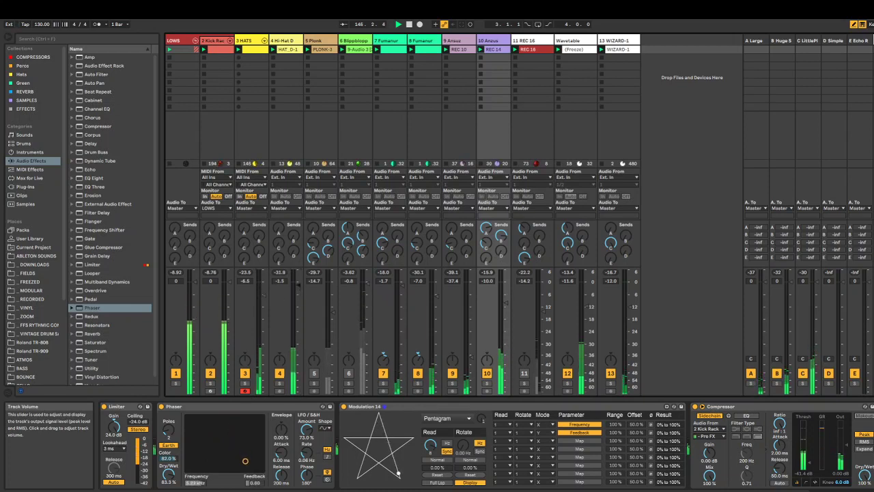
Lower track 3 to -9.6 dB and track 10 to -17.5 dB, and bring in track 5 at -11.4 dB.
left_click_drag(266, 294, 267, 299)
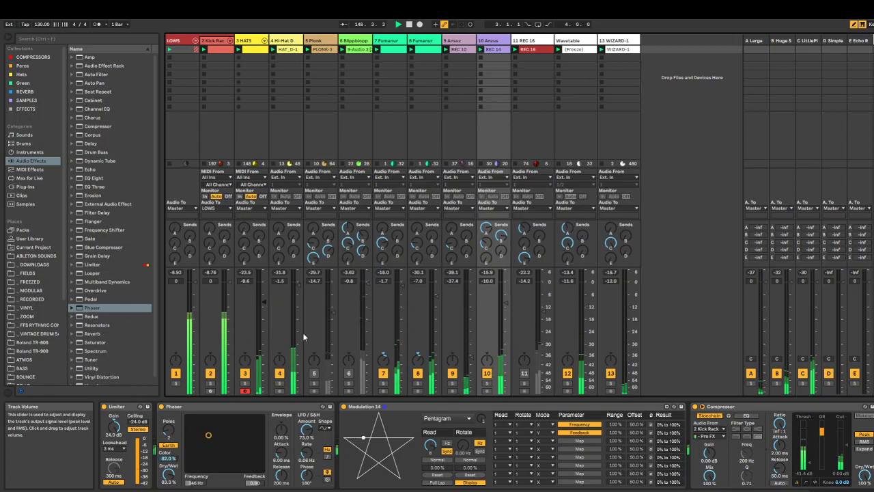
left_click(314, 372)
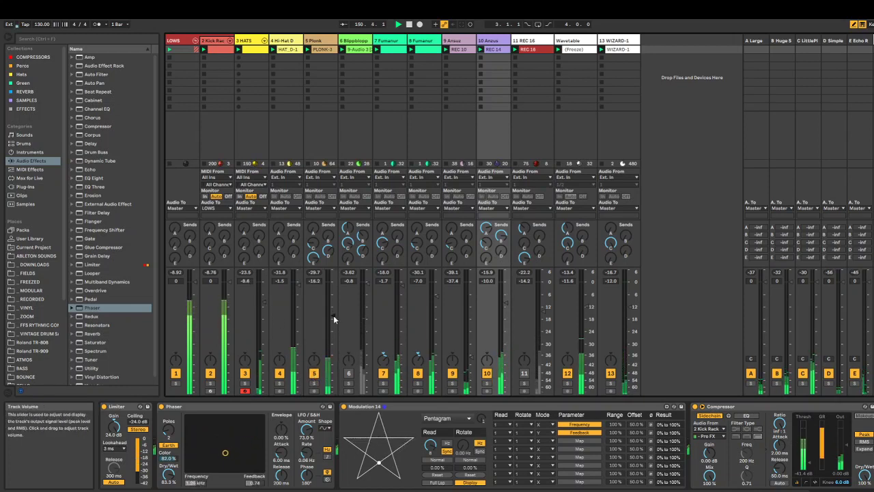
left_click_drag(333, 307, 333, 294)
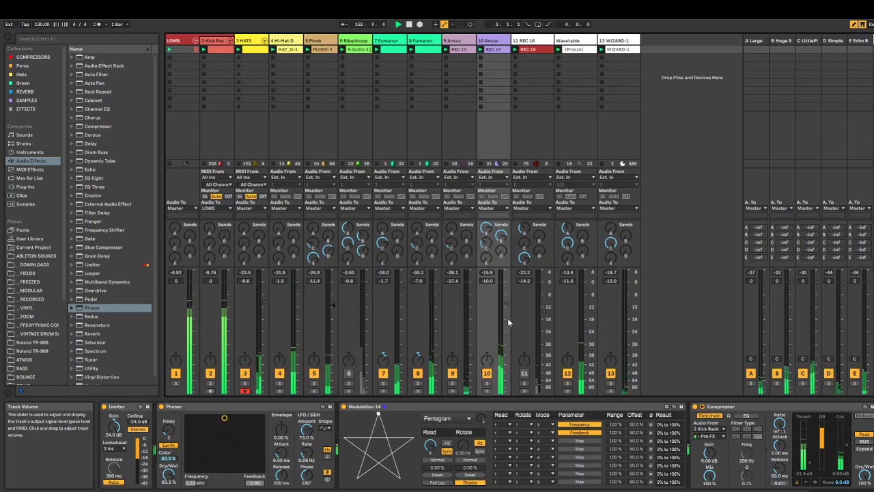
left_click_drag(505, 303, 506, 305)
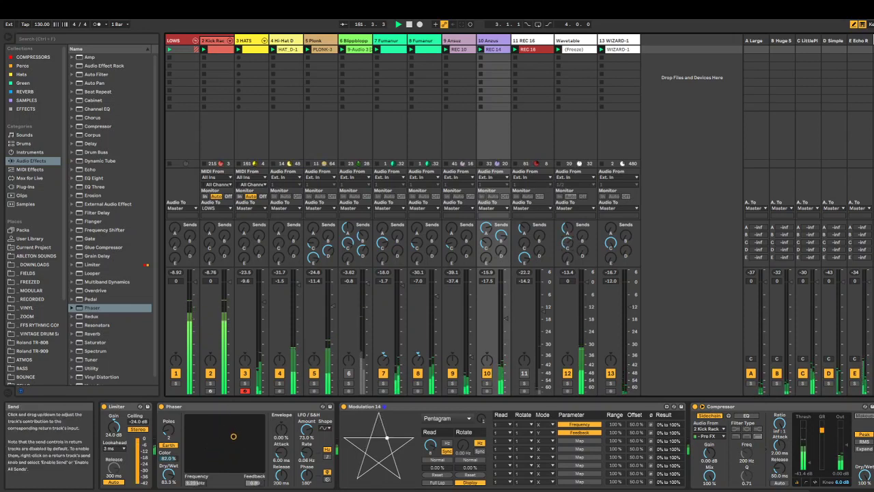
Bring in track 11 at -25.4 dB after soloing it, raise track 13 to -4.0 dB, and mute tracks 4, 5, 9, 10 and 12.
left_click(524, 385)
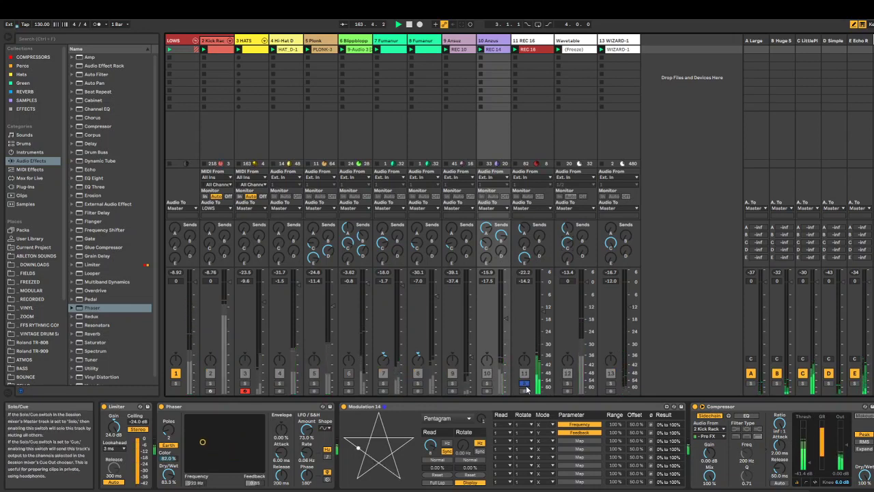
left_click(524, 384)
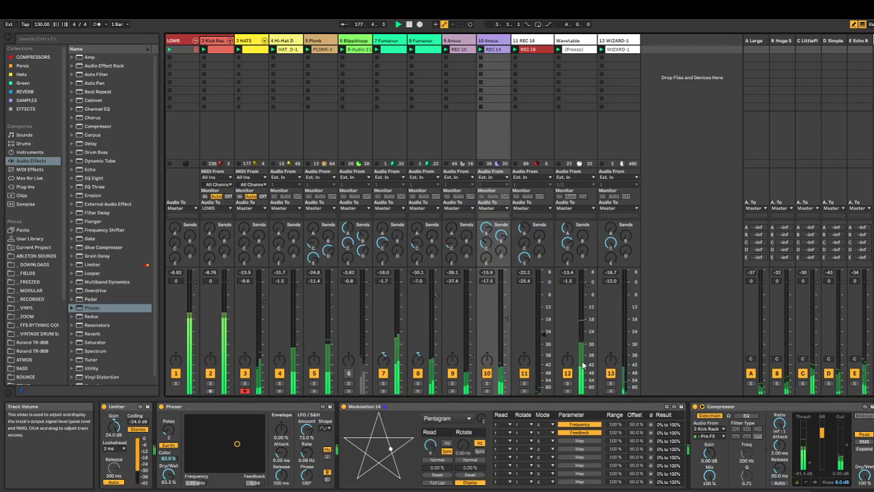
left_click(490, 374)
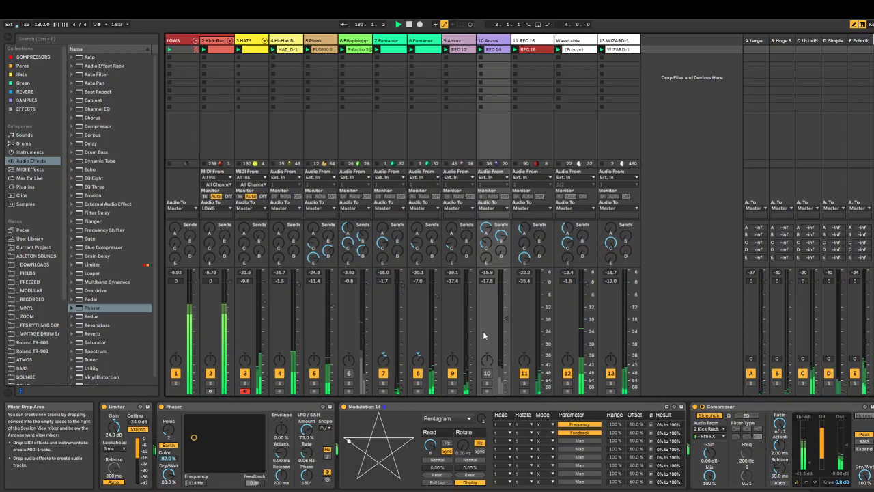
mouse_move(471, 357)
left_mouse_down()
mouse_move(471, 326)
mouse_move(471, 345)
left_mouse_up()
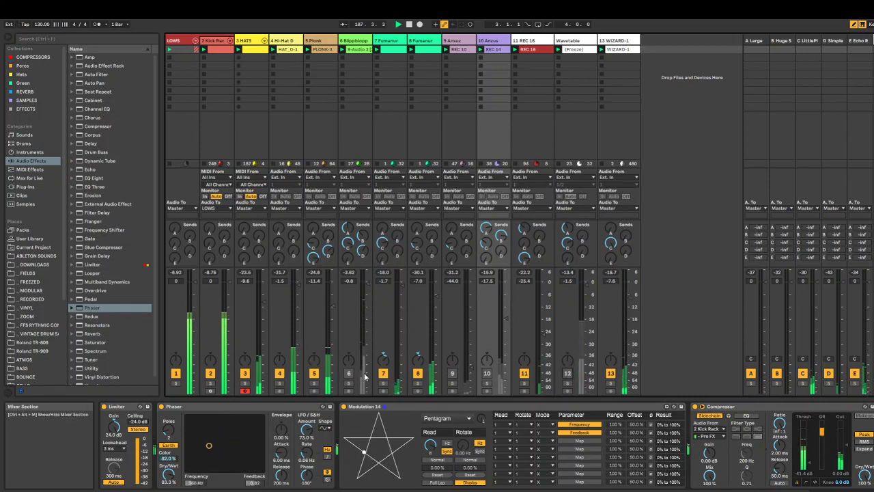
left_click(282, 373)
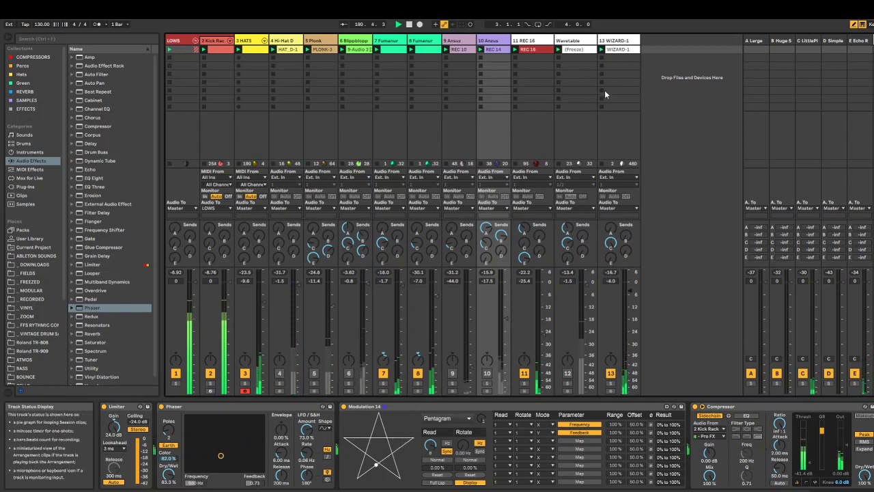
Look through the RECORDED, ZOOM and MODULAR folders for another layer, previewing a recording from the 9-Audio 4 (SAMPLES) folder.
left_click(32, 299)
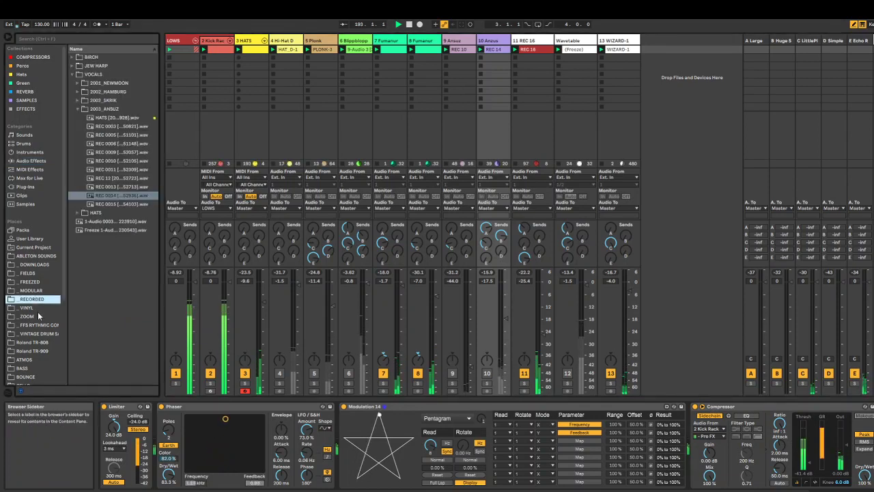
left_click(28, 316)
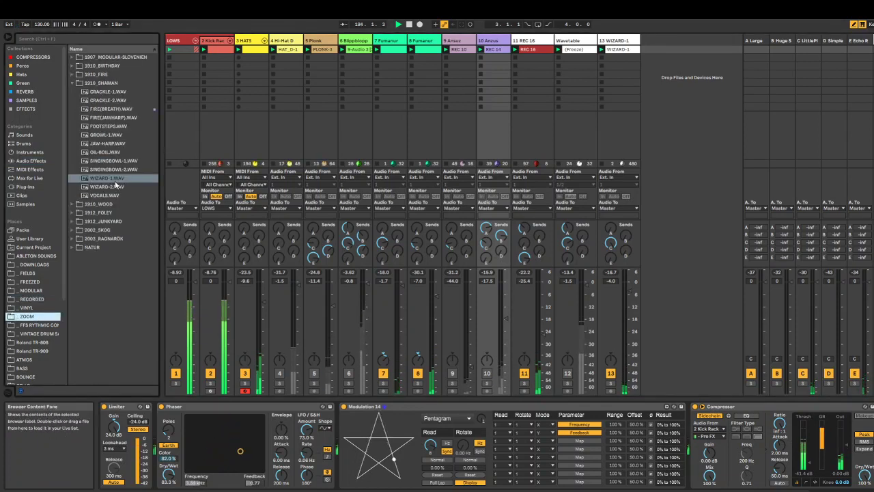
left_click(71, 238)
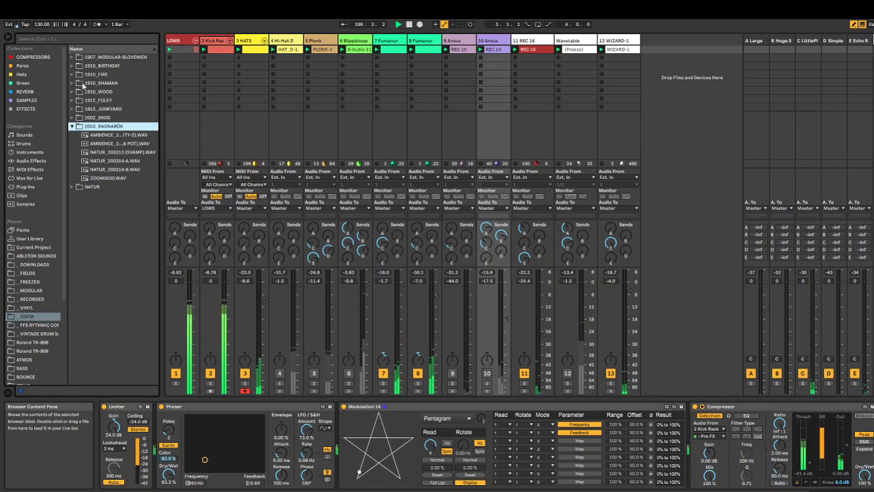
left_click(31, 290)
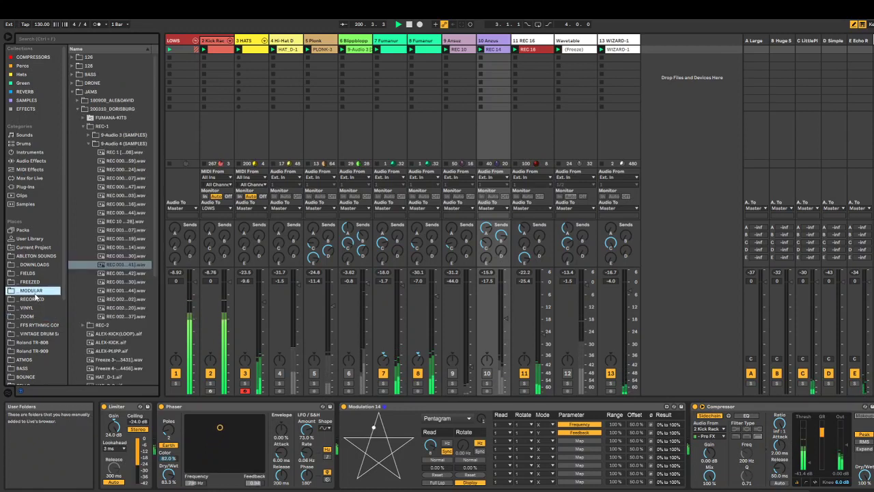
left_click(128, 257)
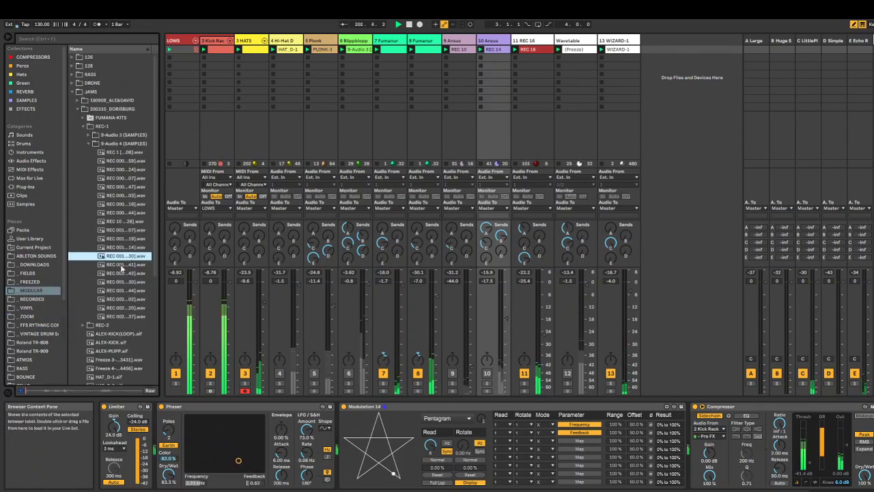
left_click(88, 144)
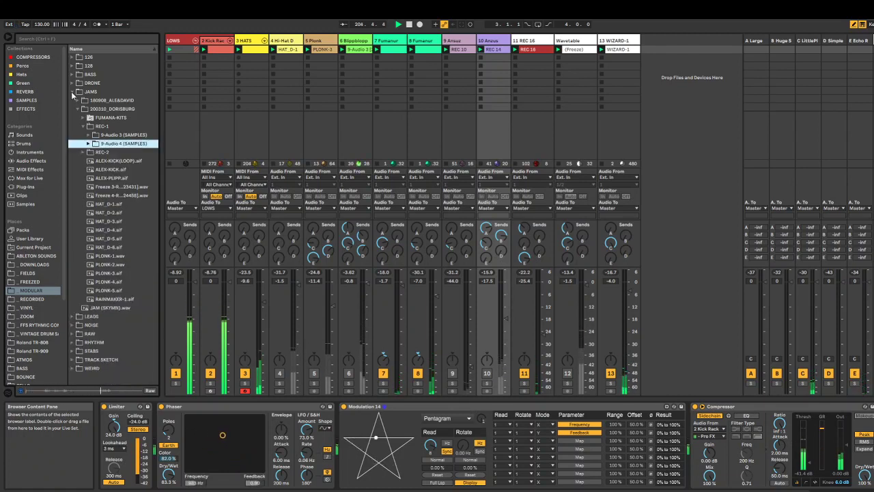
Preview DRONE_200408.wav from the DRONE folder, mute track 13, and play the drone on a new track 14 at -12.2 dB.
left_click(72, 91)
left_click(71, 82)
left_click(117, 152)
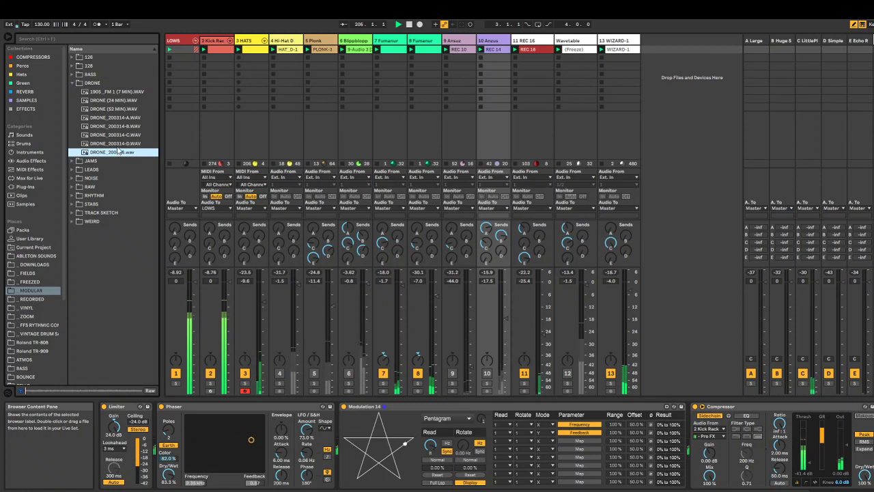
left_click(610, 373)
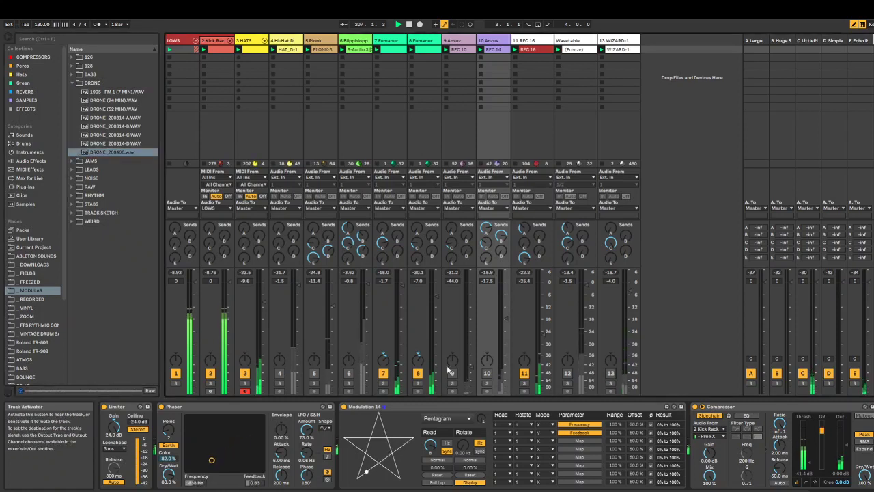
left_click(126, 154)
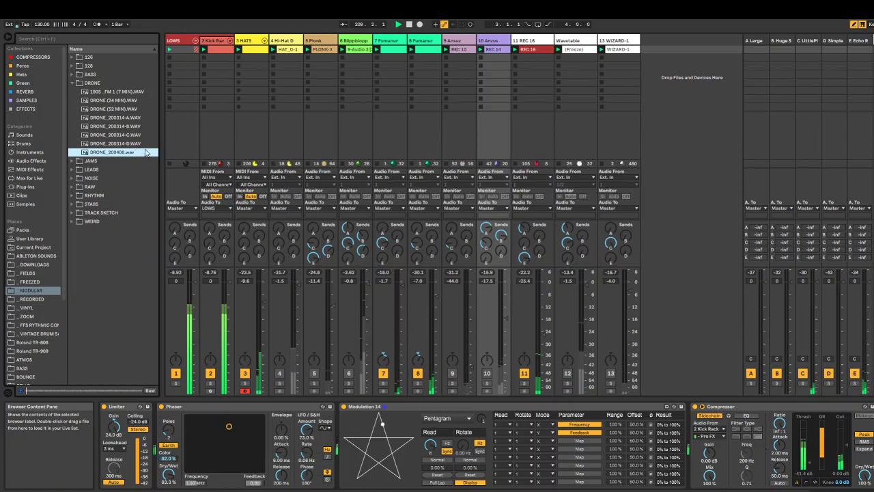
left_click_drag(114, 154, 644, 51)
left_click(644, 50)
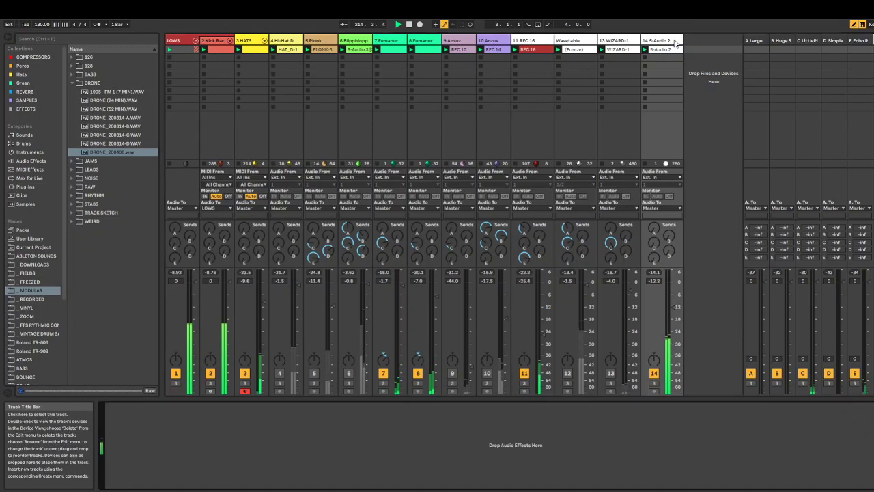
Add a high-pass Auto Filter at 635 Hz with a 12 dB slope to track 14 and set the track to -13.8 dB.
left_click(31, 161)
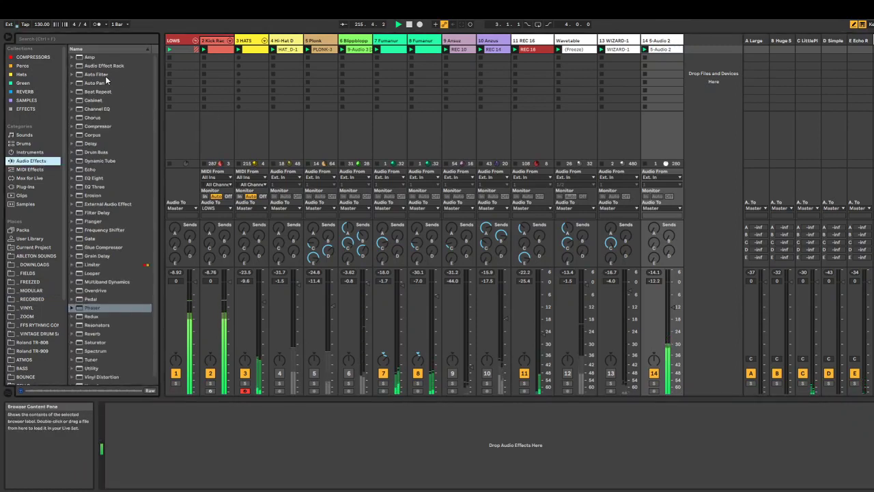
left_click(97, 74)
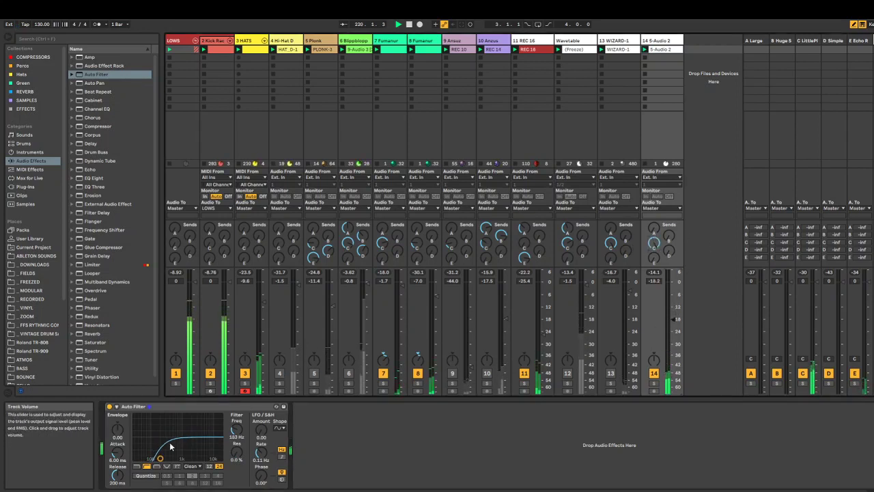
left_click_drag(170, 446, 179, 458)
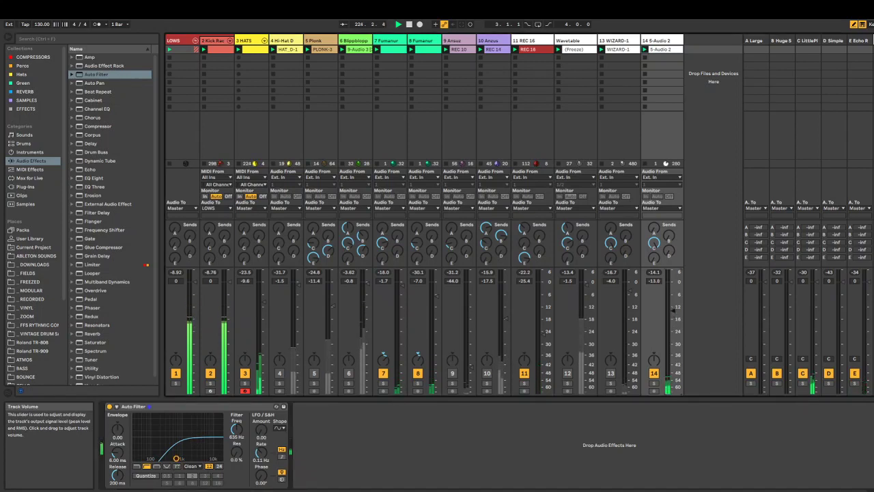
Add Spectrum and Tuner after the Auto Filter on track 14 and examine the drone's main peak in the enlarged Spectrum.
double_click(112, 353)
left_click(103, 359)
left_click_drag(370, 405, 357, 402)
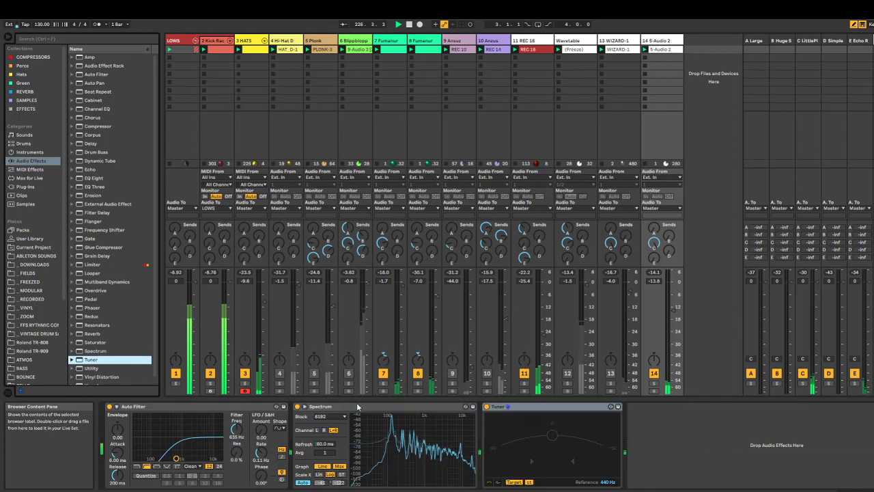
right_click(353, 407)
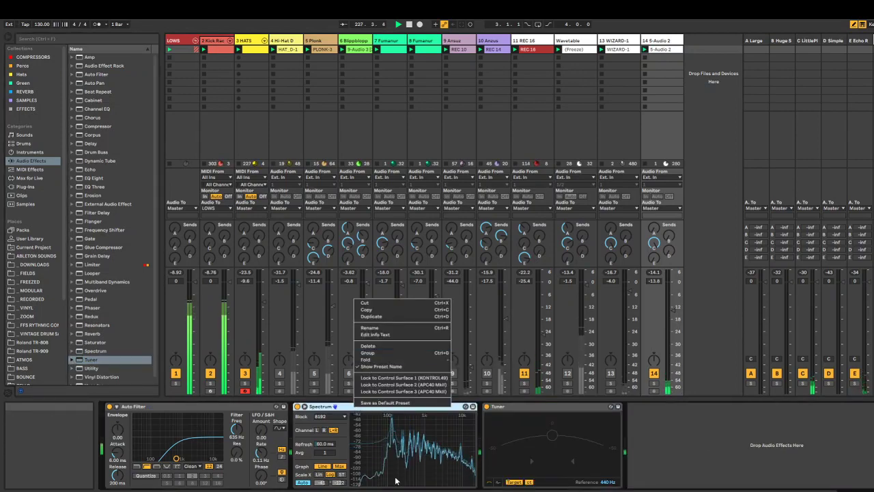
left_click(335, 406)
left_click(334, 406)
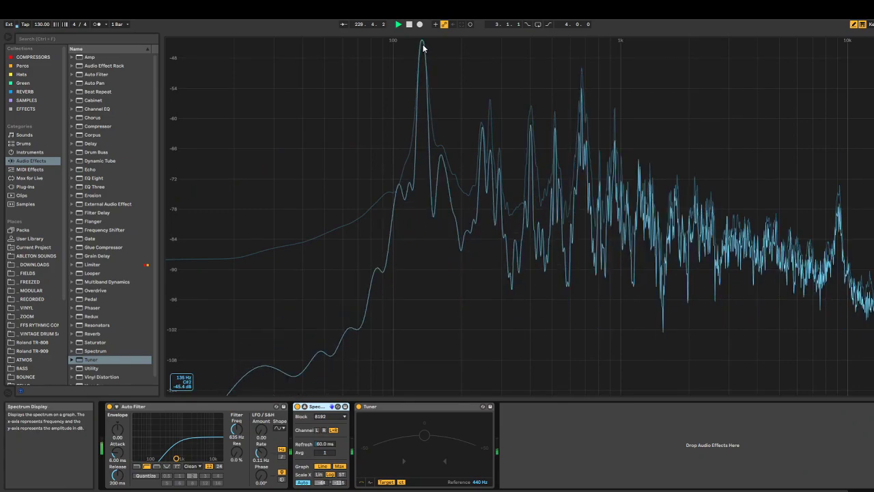
double_click(637, 93)
Transpose the drone clip by -2 semitones and recheck its main peak in the enlarged Spectrum.
double_click(652, 49)
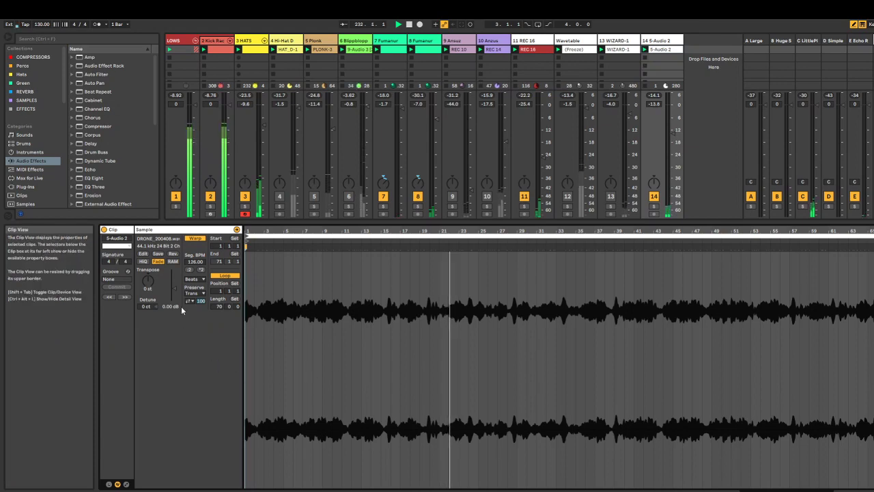
left_click_drag(148, 280, 148, 287)
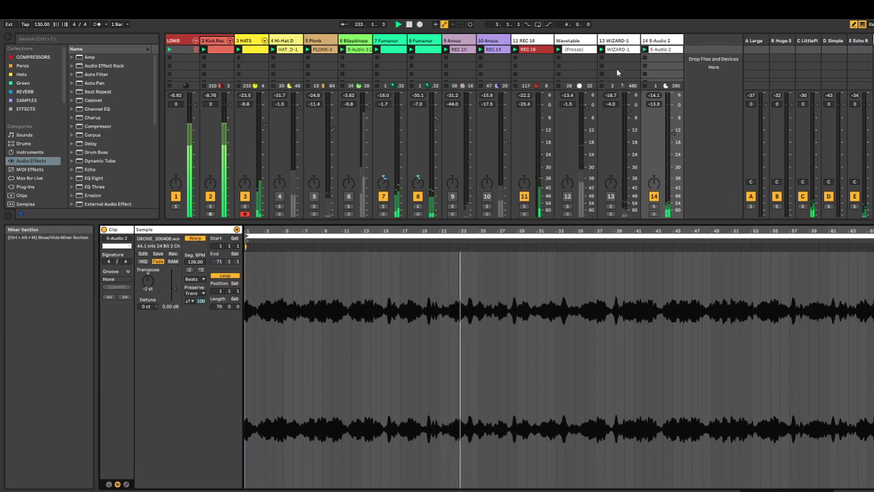
double_click(652, 41)
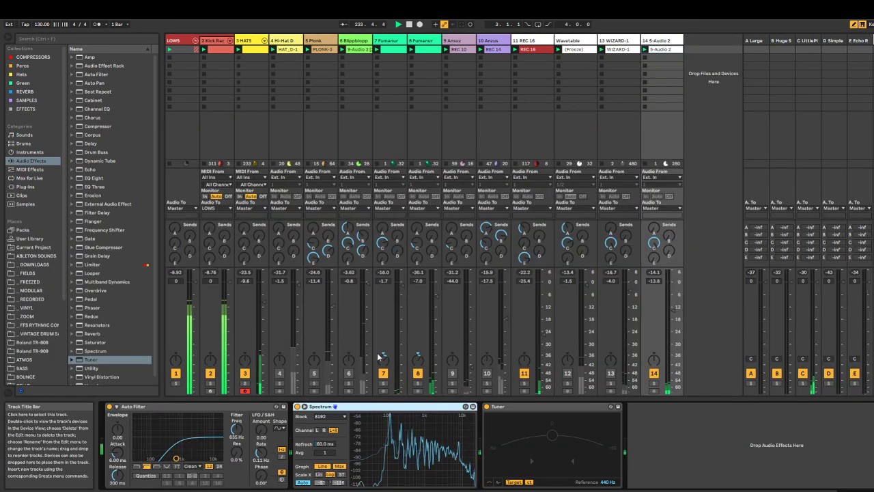
left_click(336, 406)
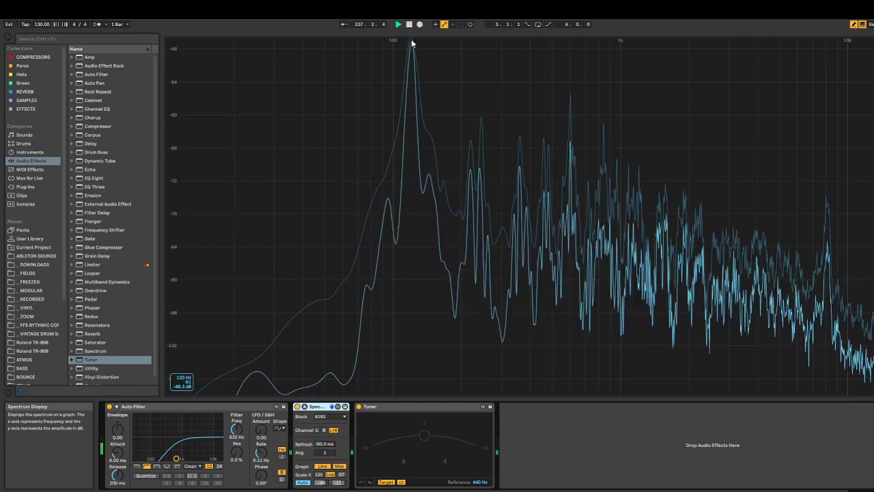
double_click(479, 93)
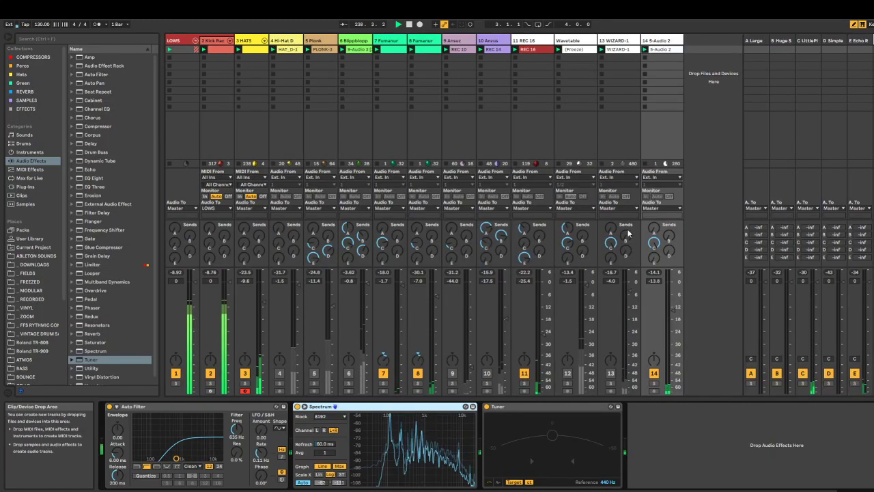
Raise the drone's Auto Filter cutoff to 1.49 kHz, keeping track 14 at -13.8 dB.
left_click_drag(175, 458, 187, 458)
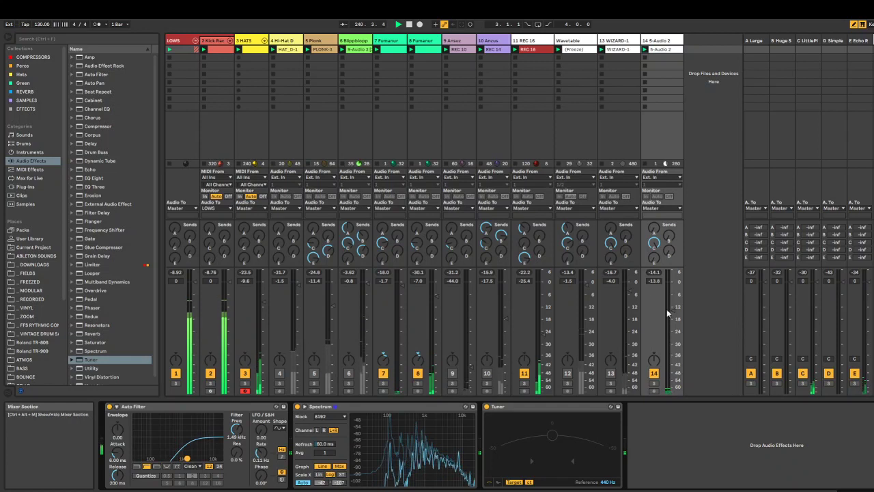
mouse_move(672, 310)
left_mouse_down()
mouse_move(673, 298)
mouse_move(672, 309)
left_mouse_up()
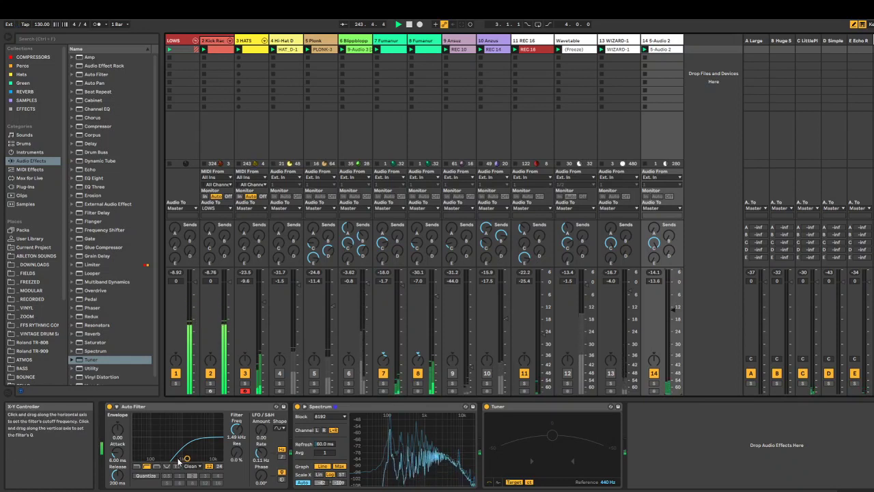
Bypass track 14's Auto Filter and detune the drone clip to 24 ct, checking its pitch against the Tuner.
left_click(109, 407)
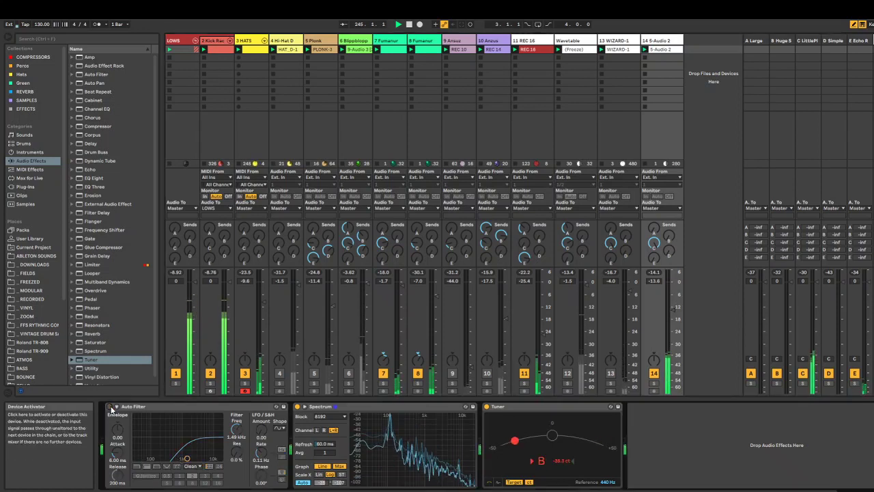
mouse_move(447, 426)
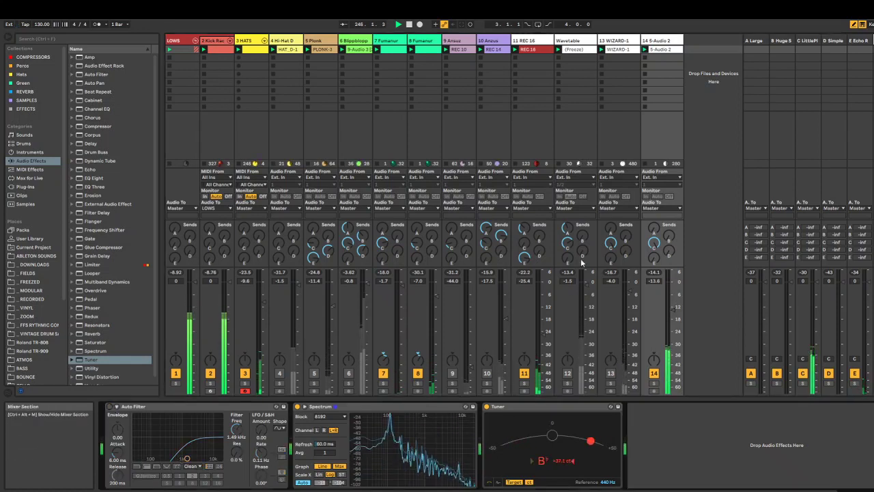
double_click(658, 49)
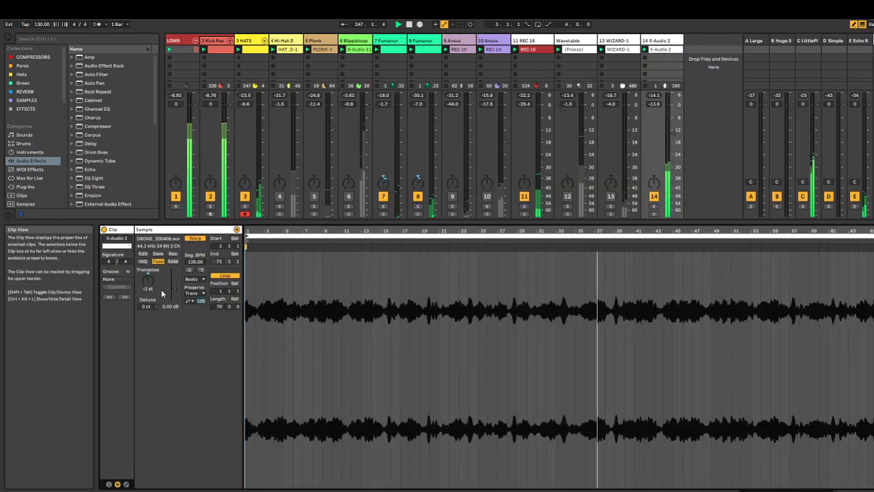
left_click_drag(152, 308, 152, 297)
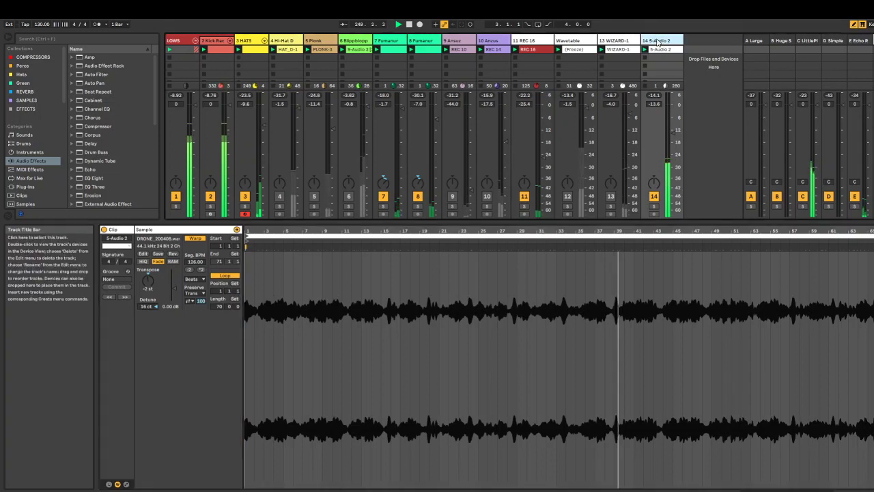
left_click(654, 40)
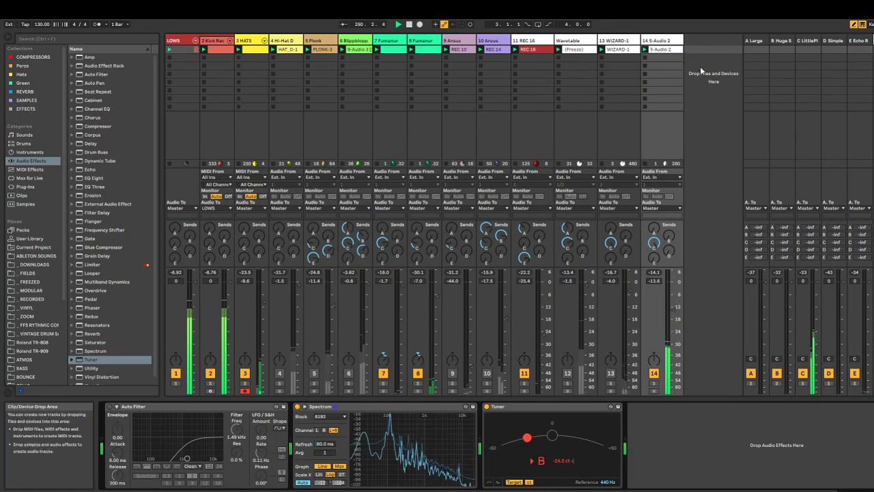
double_click(667, 50)
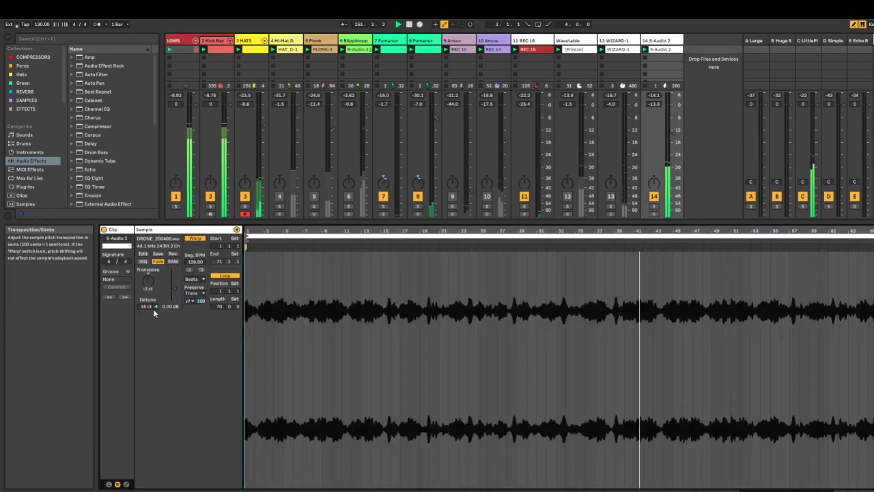
left_click_drag(148, 307, 147, 301)
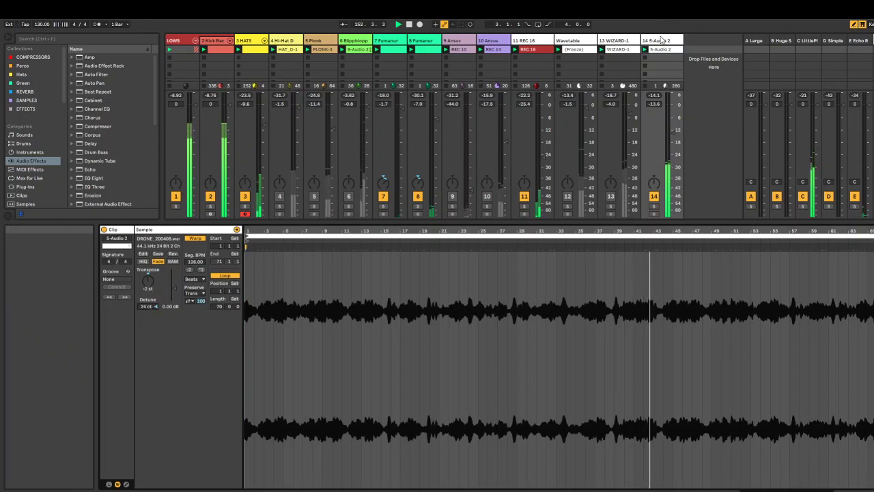
key("shift+Tab")
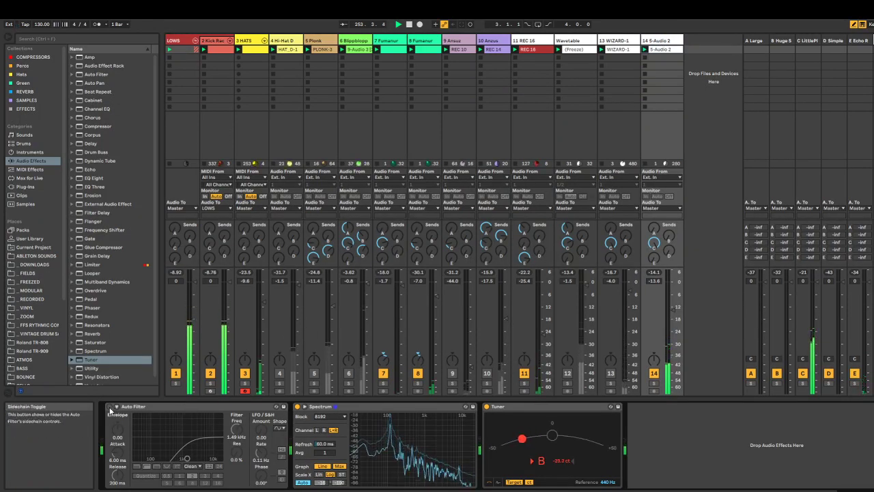
Re-enable track 14's Auto Filter with its cutoff at 461 Hz and add a Glue Compressor with a -39.7 dB threshold.
left_click_drag(186, 458, 172, 458)
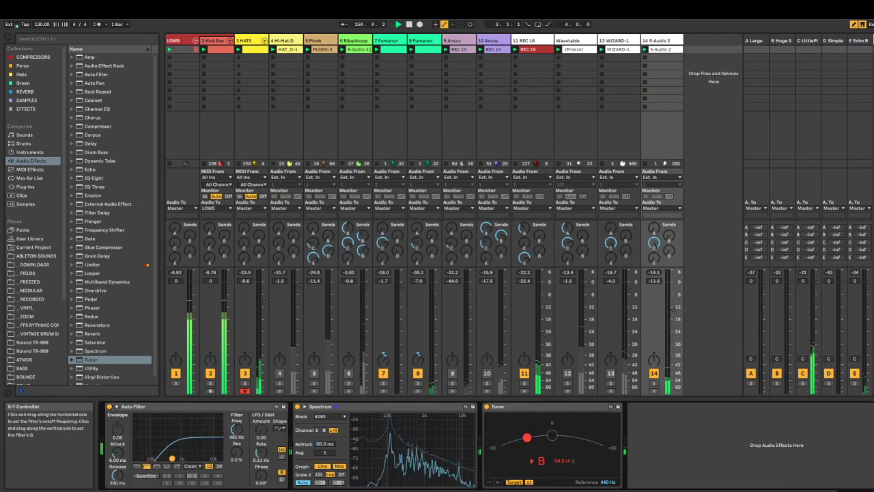
left_click(103, 250)
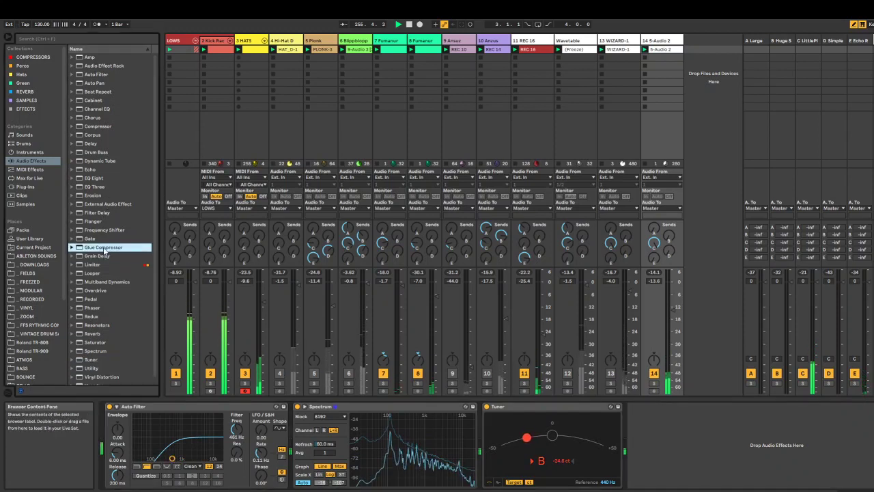
left_click_drag(799, 430, 797, 434)
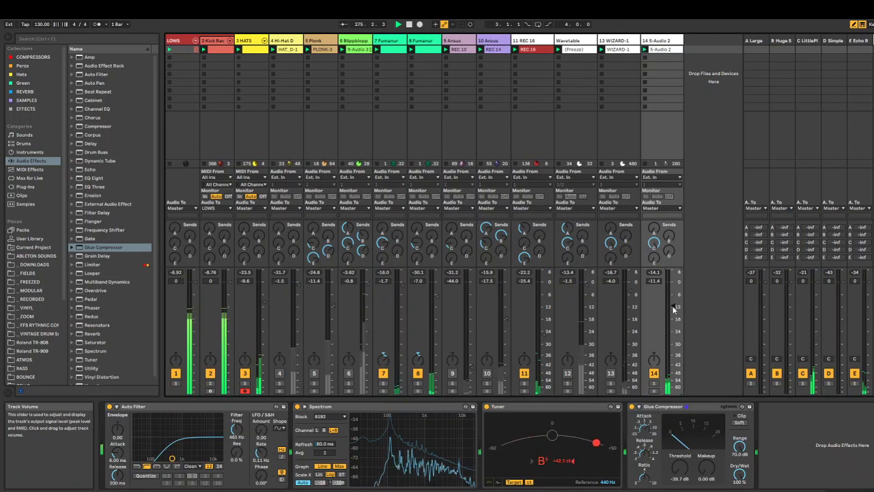
Solo track 14 while adding a LittlePlate reverb after the Glue Compressor, and bring the track into the full mix at -21 dB.
left_click(653, 385)
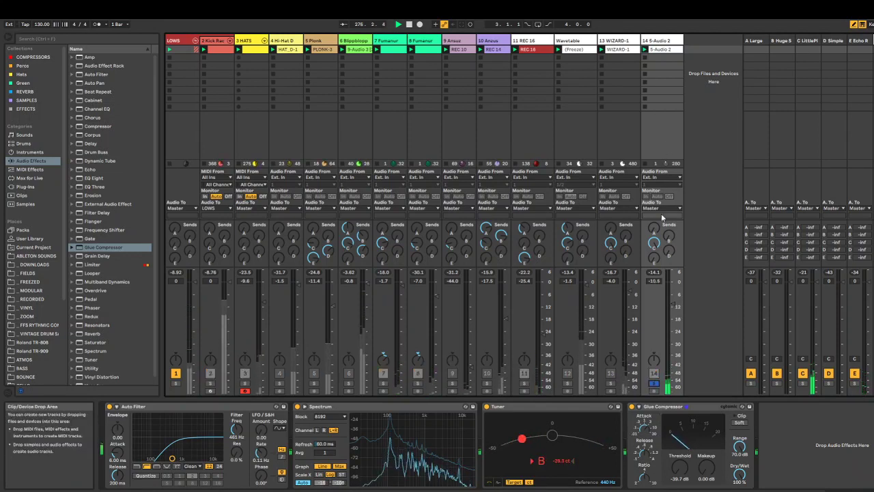
left_click(30, 187)
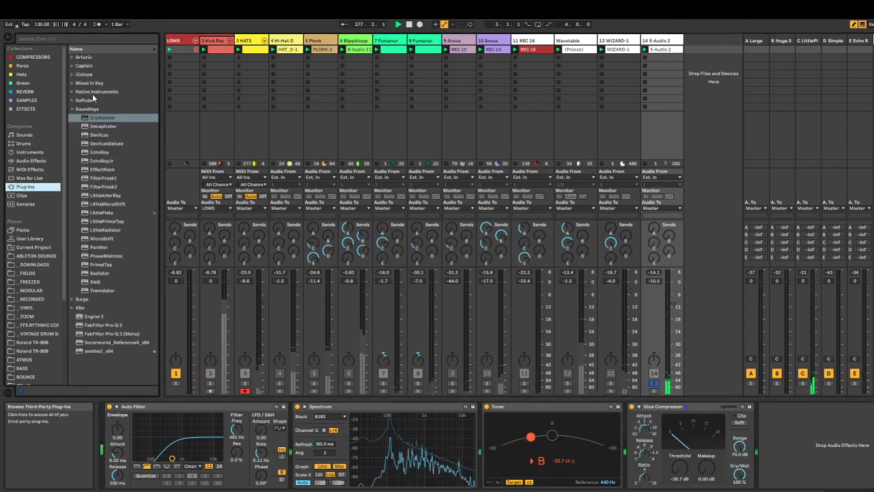
left_click(102, 212)
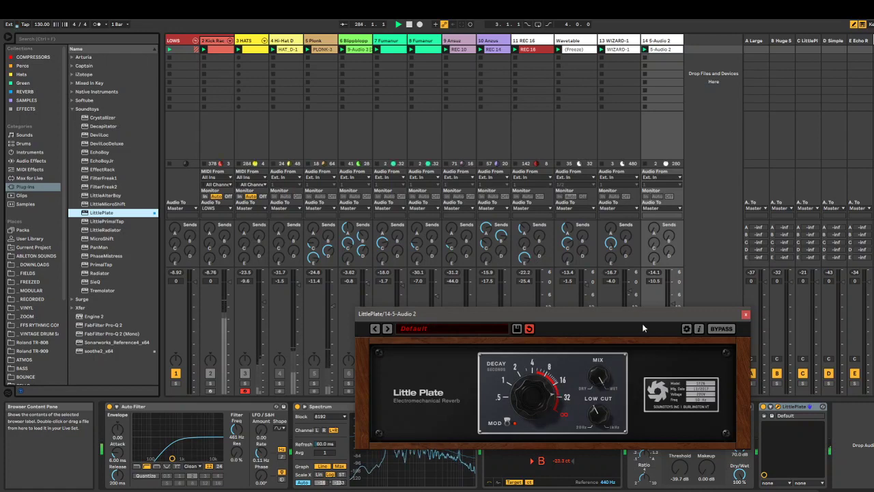
left_click_drag(645, 316, 487, 189)
left_click(763, 407)
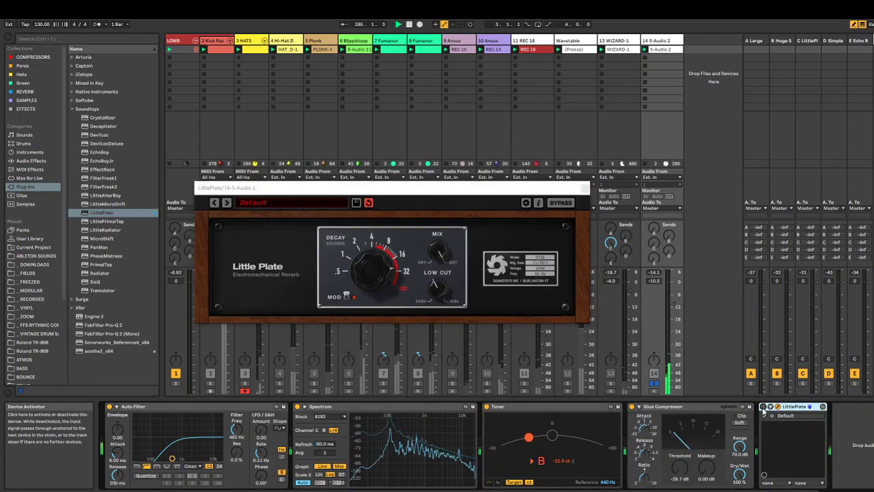
left_click(584, 187)
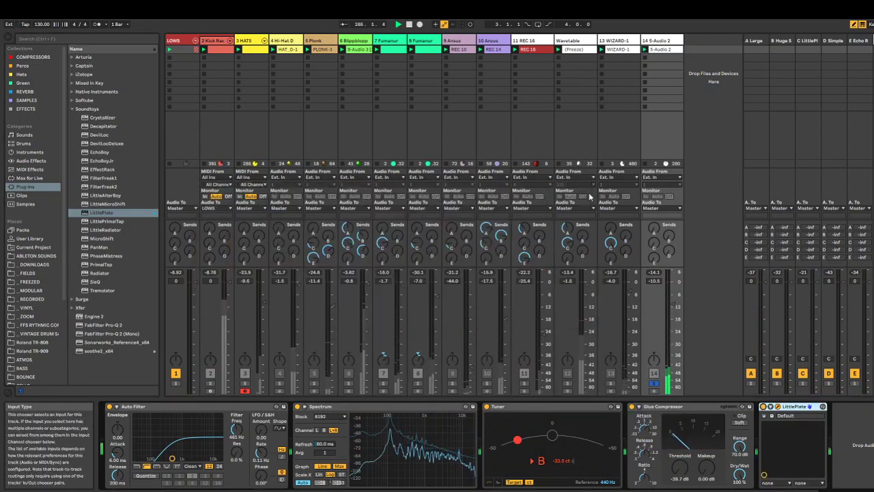
left_click(654, 383)
left_click_drag(672, 305, 672, 325)
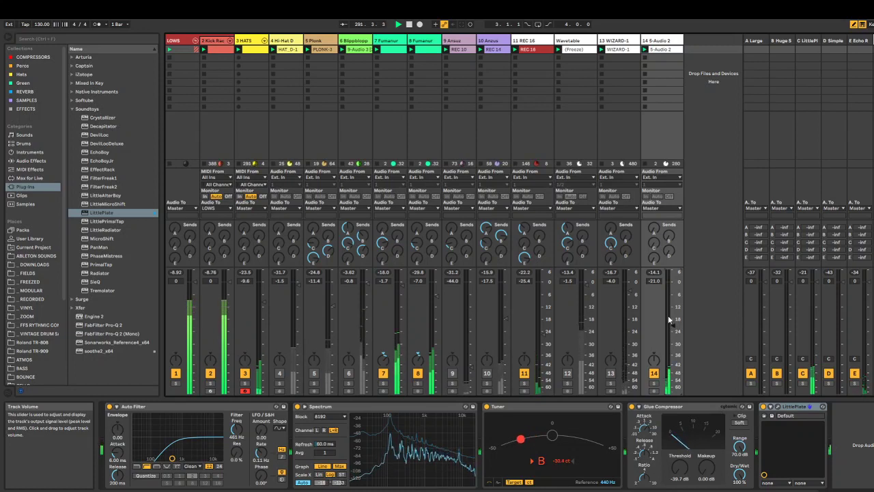
Set the drone clip's transposition to -1 semitone and shorten its loop length to 68 bars.
left_click(668, 54)
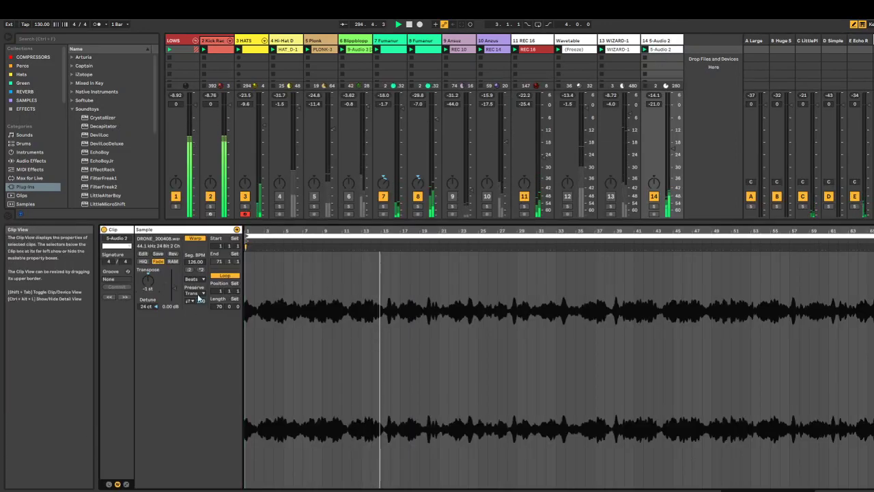
left_click_drag(873, 235, 853, 235)
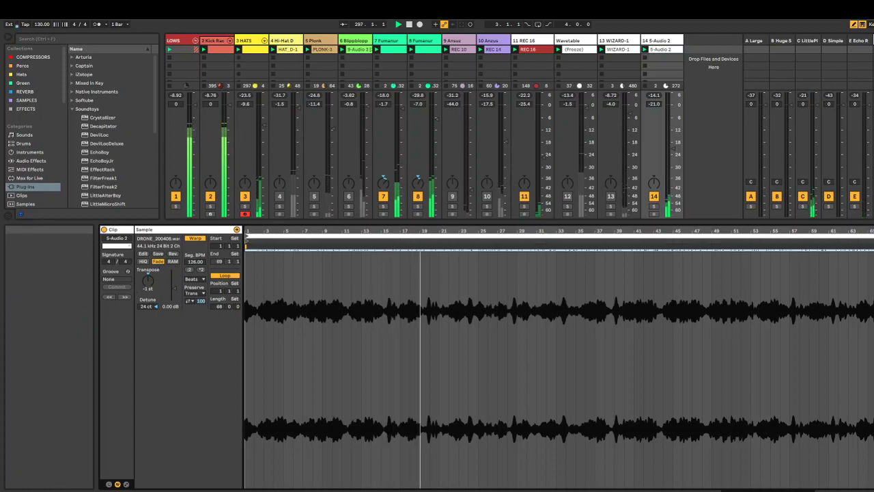
double_click(678, 39)
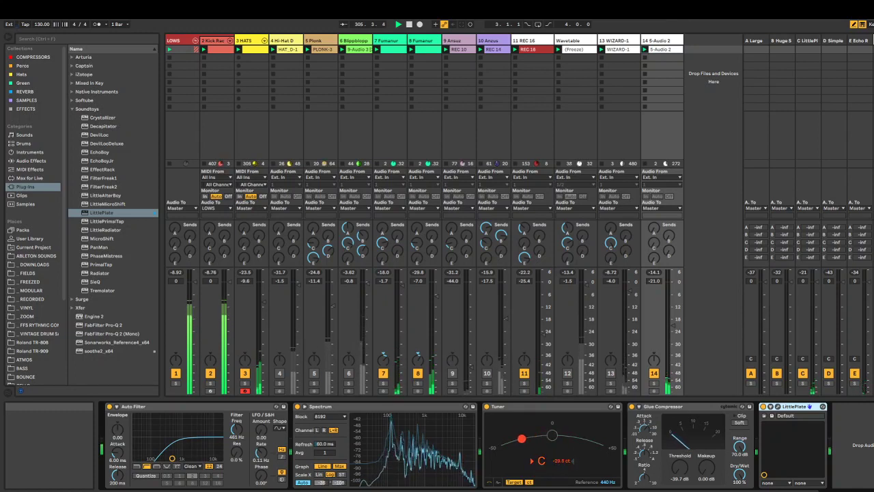
Unmute track 6 and lower its Glue Compressor threshold to -31.9 dB.
left_click(349, 375)
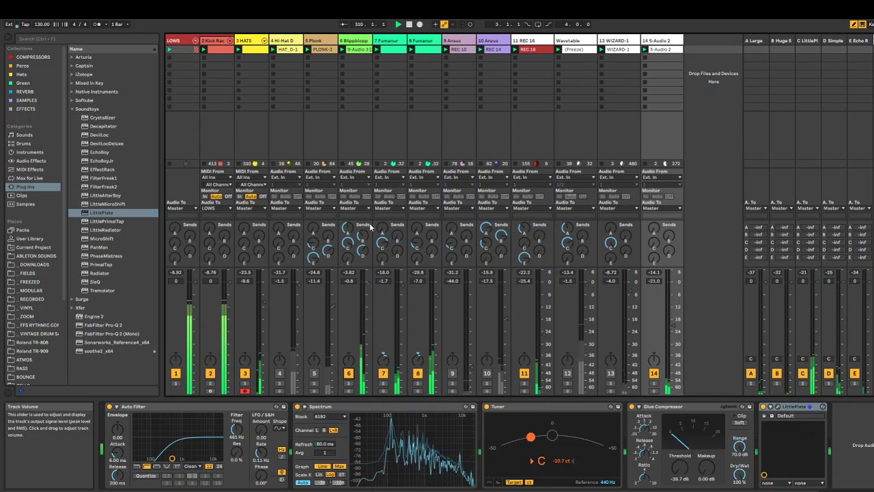
left_click(360, 41)
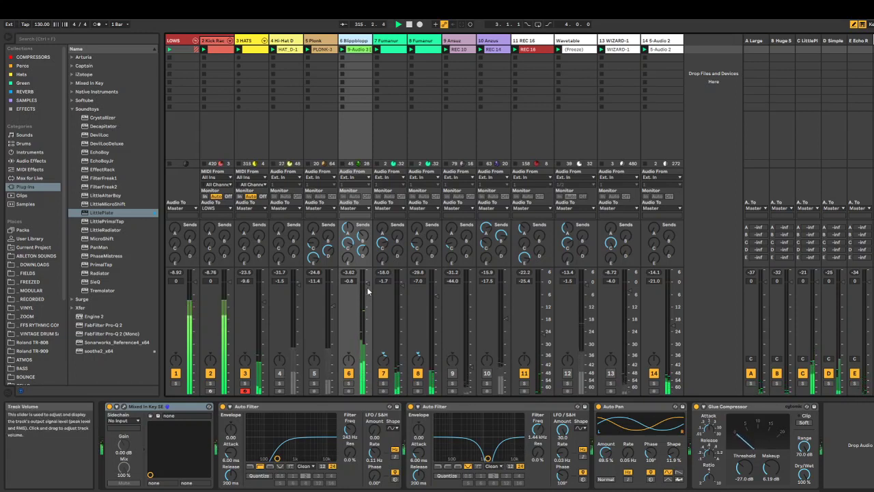
left_click_drag(743, 468, 743, 472)
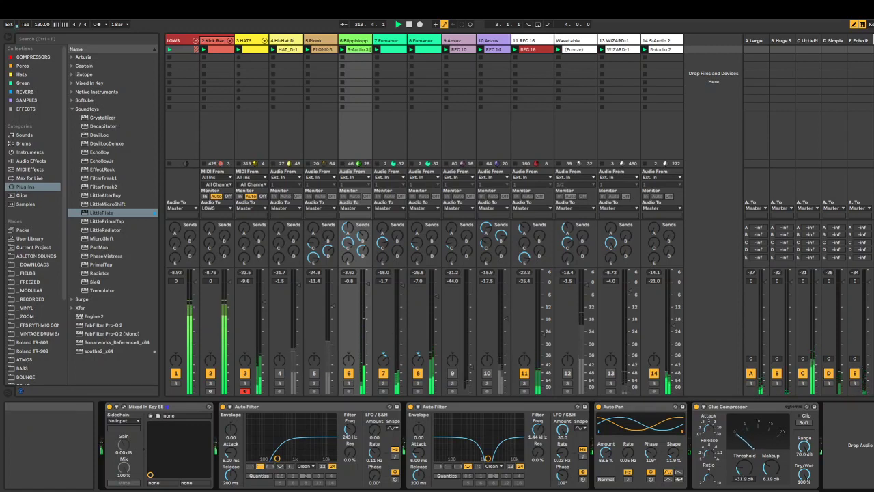
Unmute the hi-hat on track 4 at -12.2 dB and raise the hats on track 3 to -8.0 dB.
left_click(313, 375)
left_click(280, 375)
left_click(246, 374)
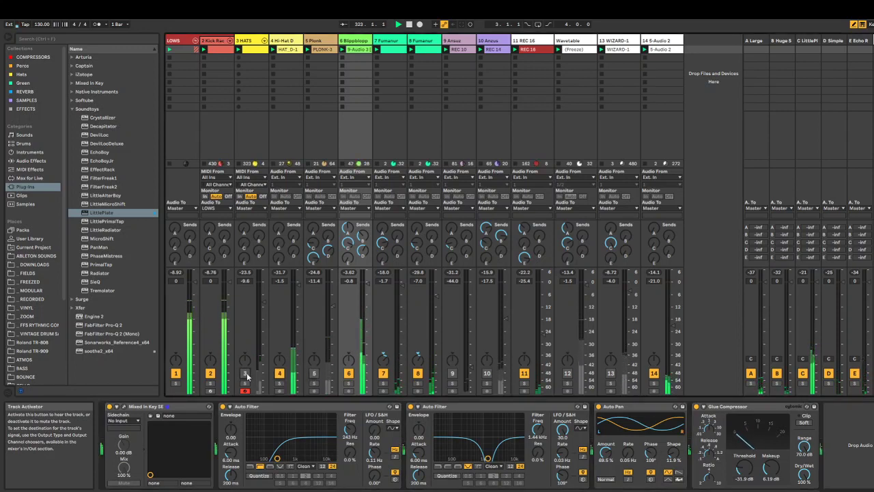
left_click(245, 373)
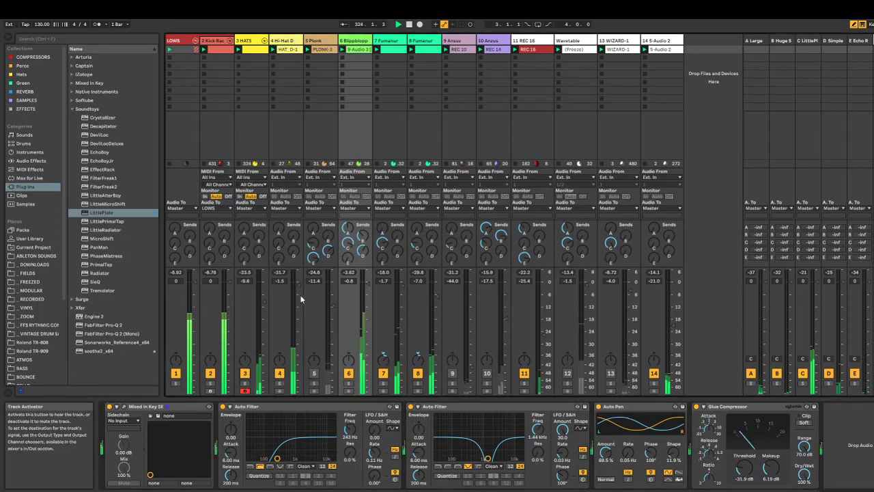
left_click_drag(301, 298, 263, 299)
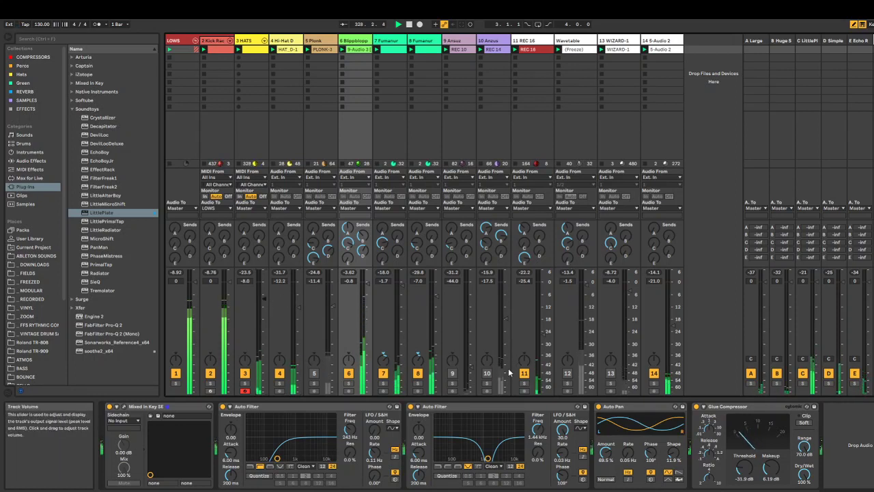
Audition tracks 10 and 9 in turn at -25.9 dB and -38.5 dB, muting each again.
left_click(487, 376)
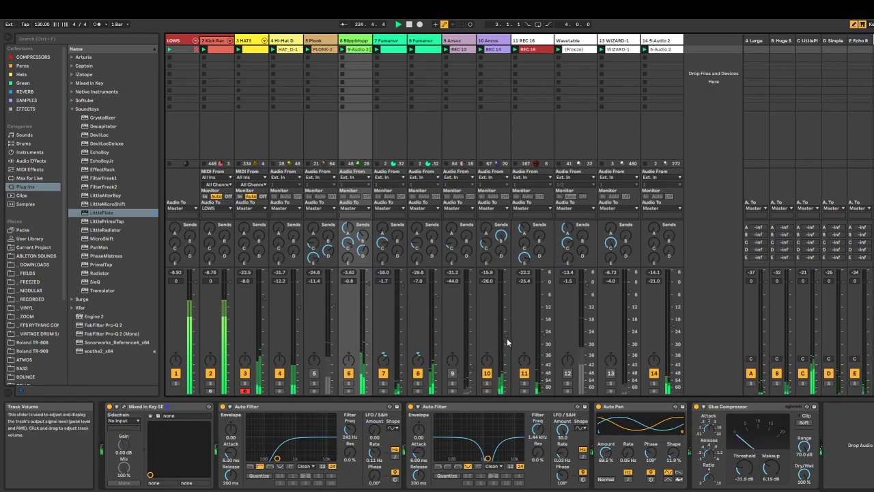
left_click_drag(507, 338, 506, 335)
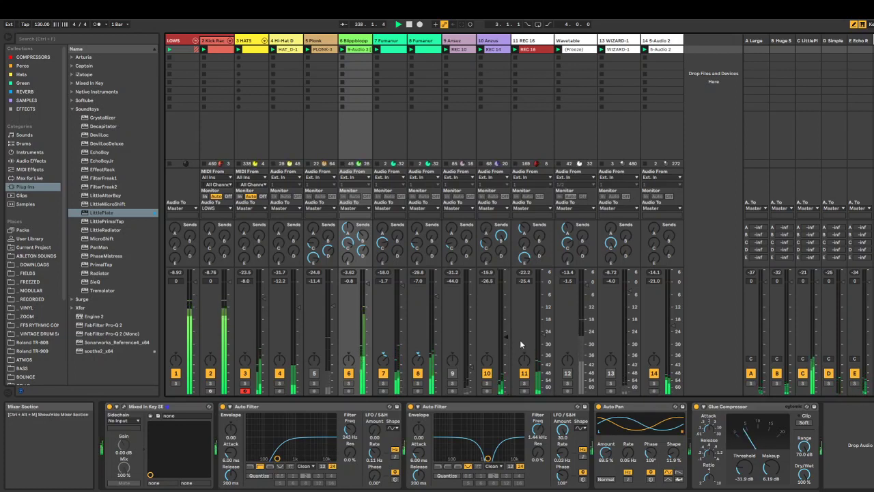
left_click_drag(505, 336, 507, 332)
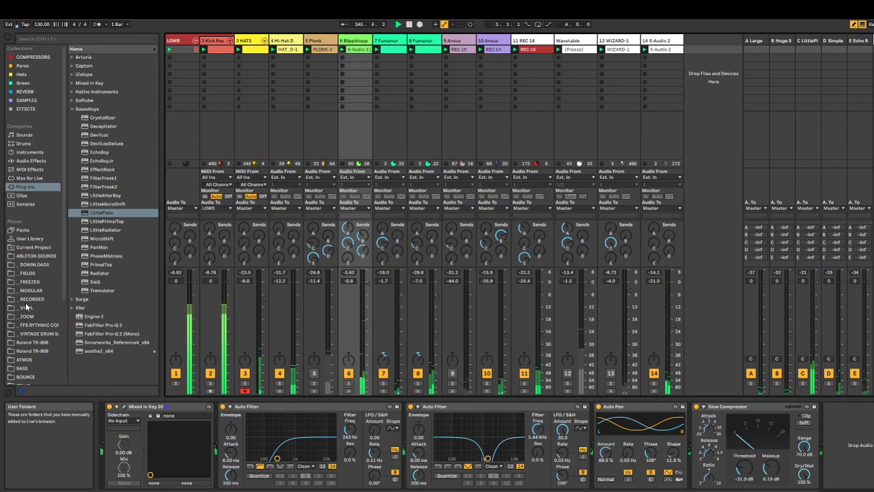
left_click(487, 373)
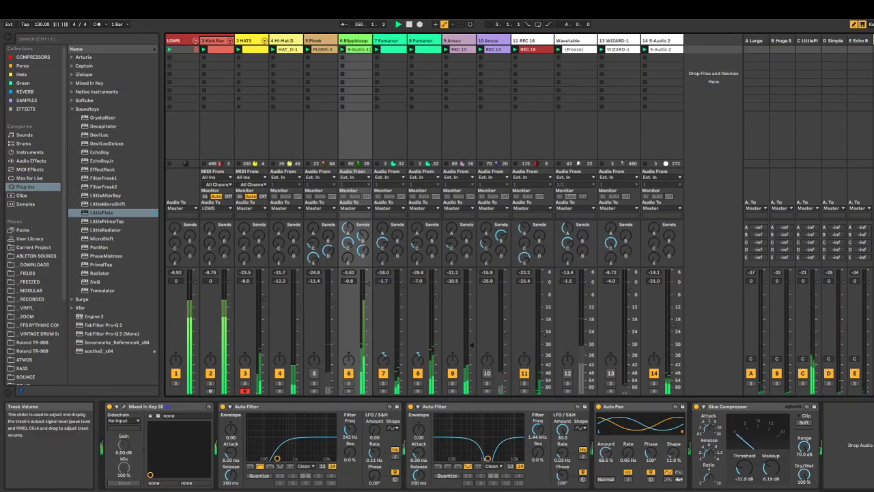
left_click_drag(470, 332, 469, 348)
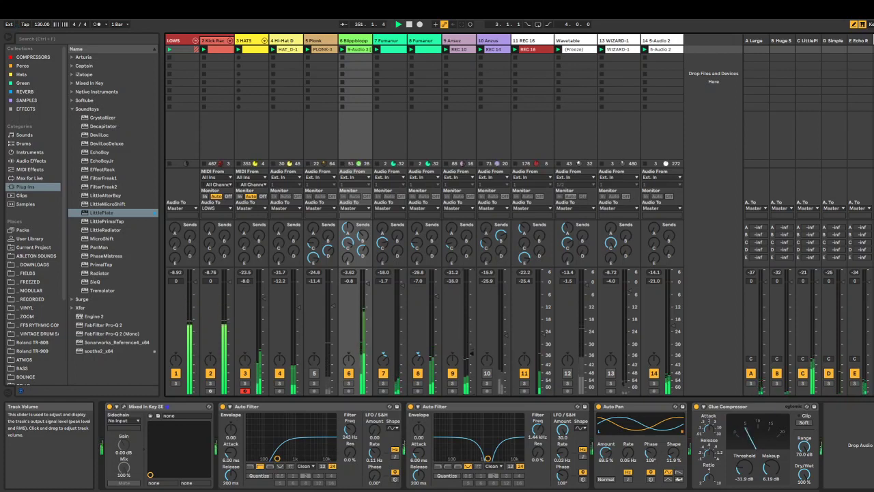
left_click(454, 373)
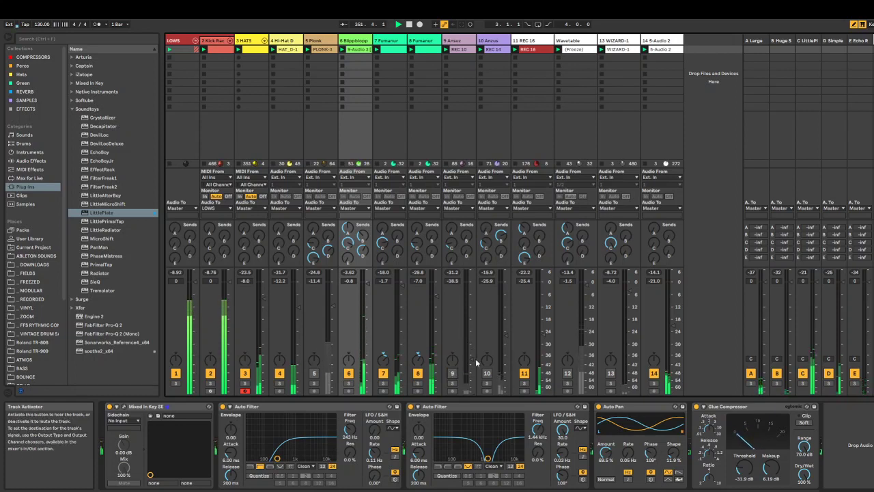
Unmute the Wavetable track at -20.4 dB, mute track 11, and bring up the drone on track 14 to -7.6 dB.
left_click(568, 374)
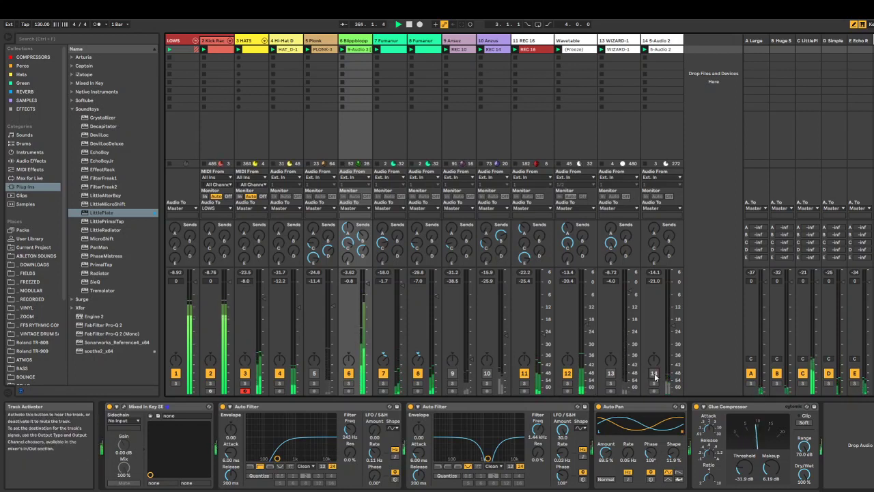
left_click(523, 373)
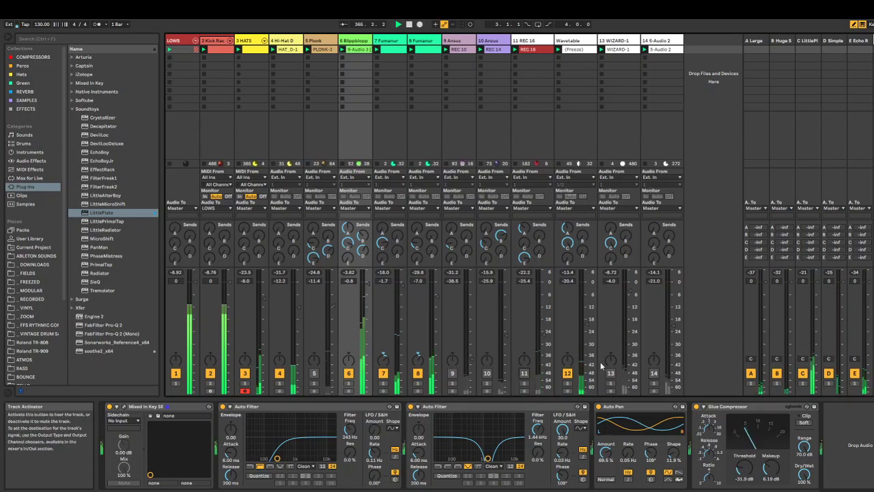
left_click(654, 373)
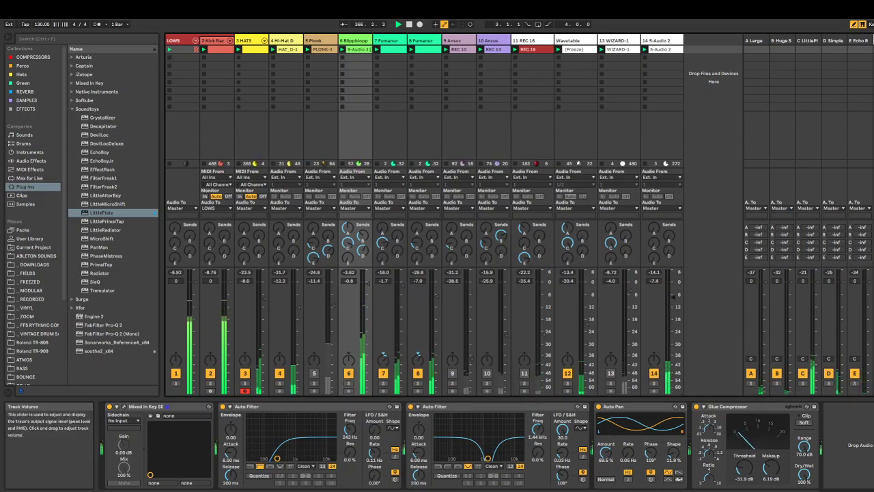
Lower the drone on track 14 to -13.8 dB.
left_click_drag(672, 290, 673, 298)
left_click(672, 299)
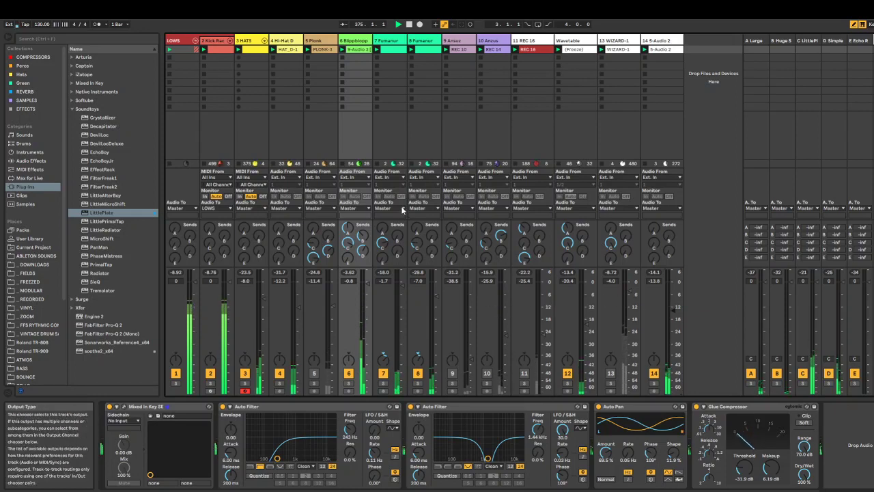
Open the hats clip on track 3 and draw 1/16 COOK 1 notes at 1.2.3 and 1.4.3.
double_click(252, 49)
left_click(454, 386)
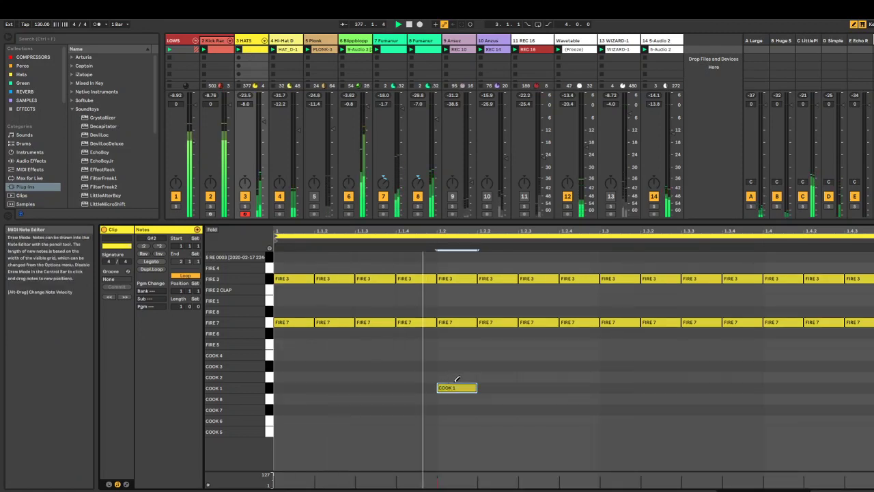
left_click(461, 387)
left_click(485, 387)
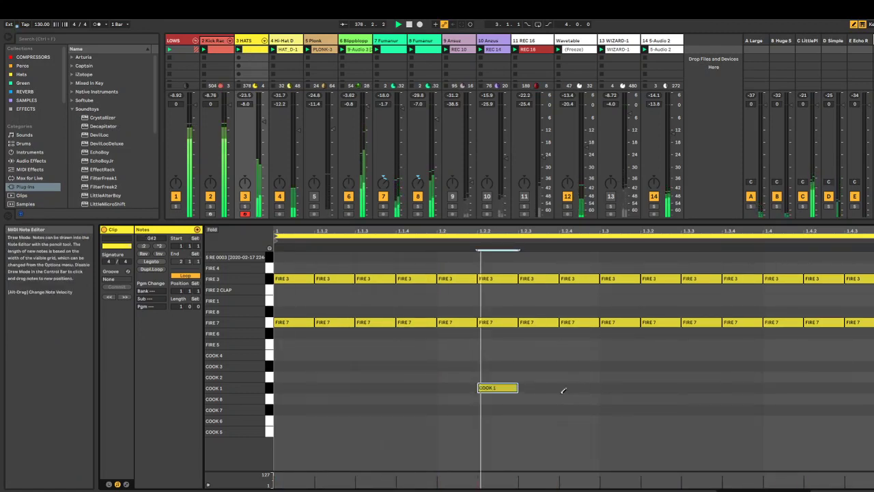
left_click(502, 386)
left_click(540, 387)
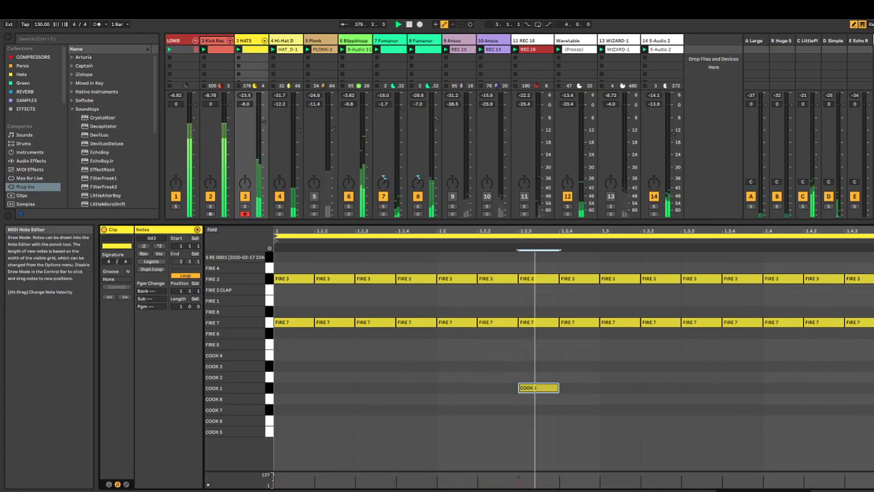
left_click(853, 387)
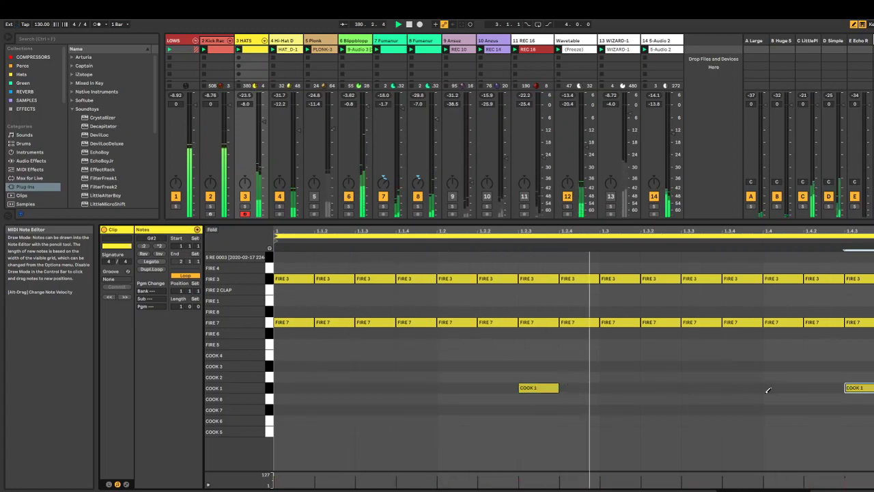
Add 1/16 COOK 8 notes at 1.4.2, the start of bar 1 and 1.1.4, and set the fixed grid to 1/32.
left_click(823, 398)
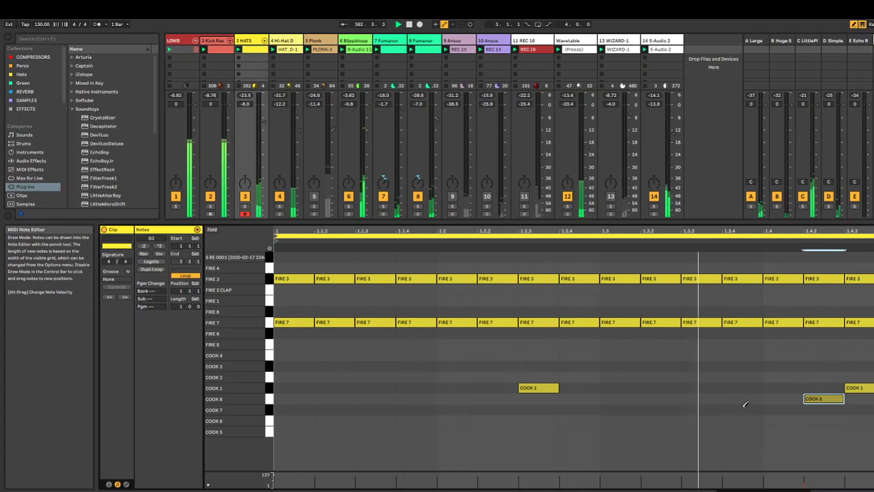
left_click(301, 397)
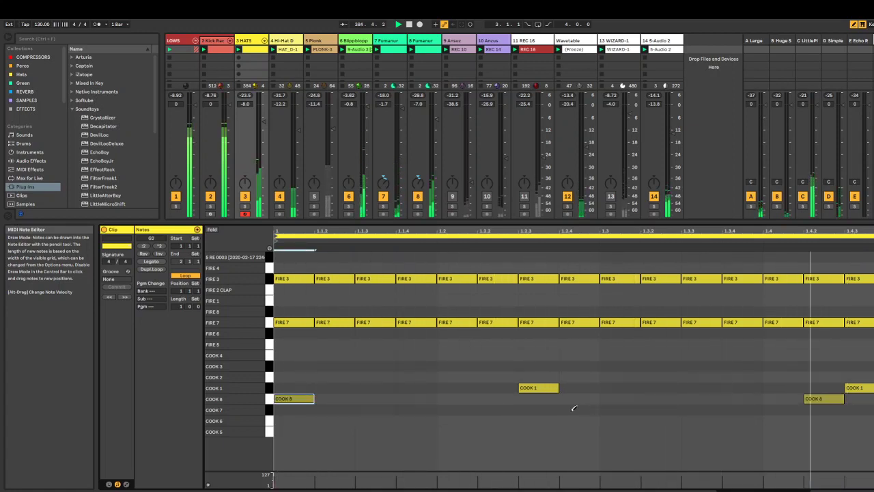
left_click(369, 397)
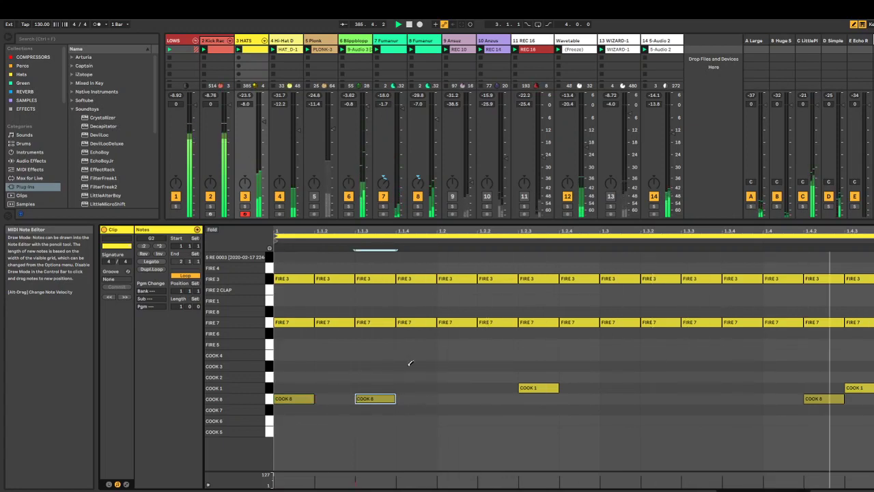
left_click_drag(389, 398, 430, 397)
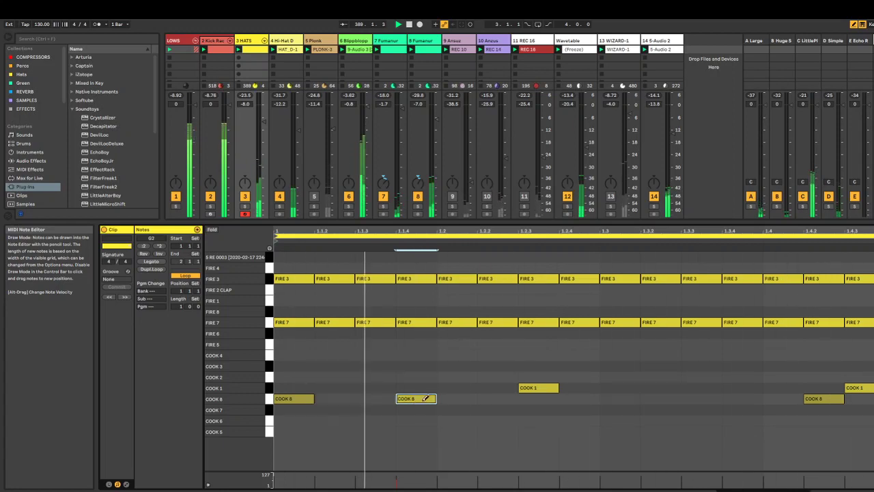
right_click(372, 400)
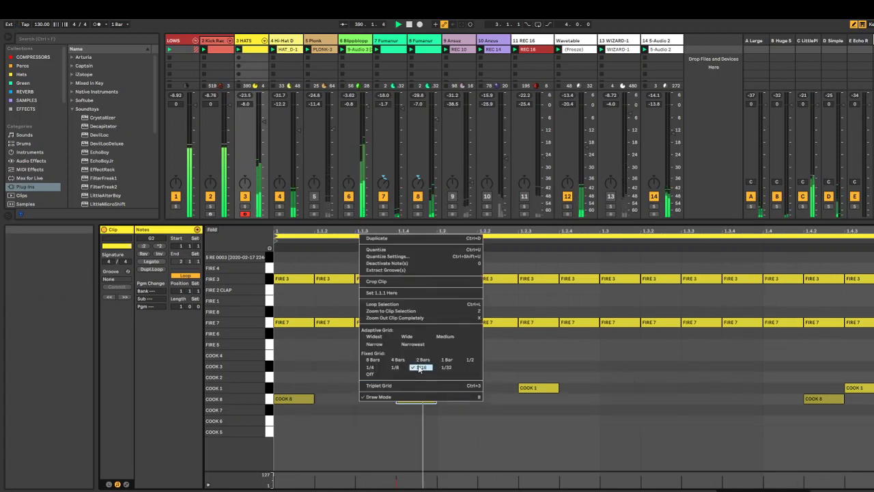
left_click(445, 367)
left_click(382, 399)
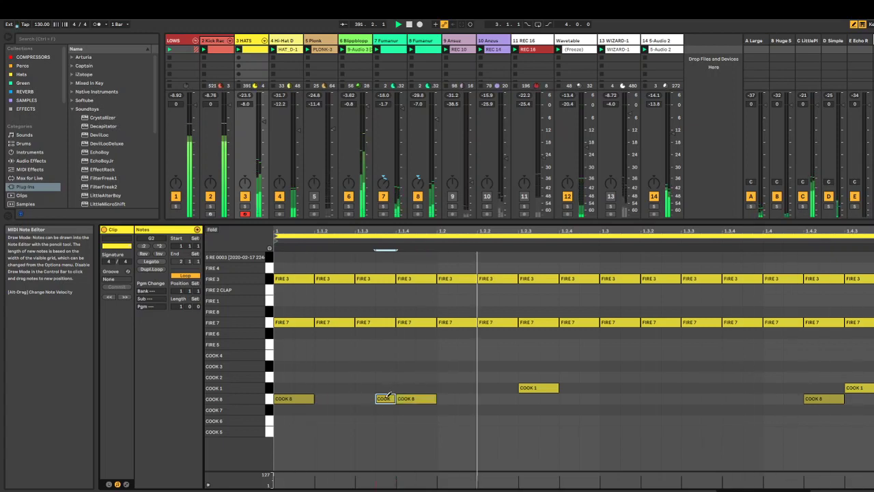
left_click(367, 398)
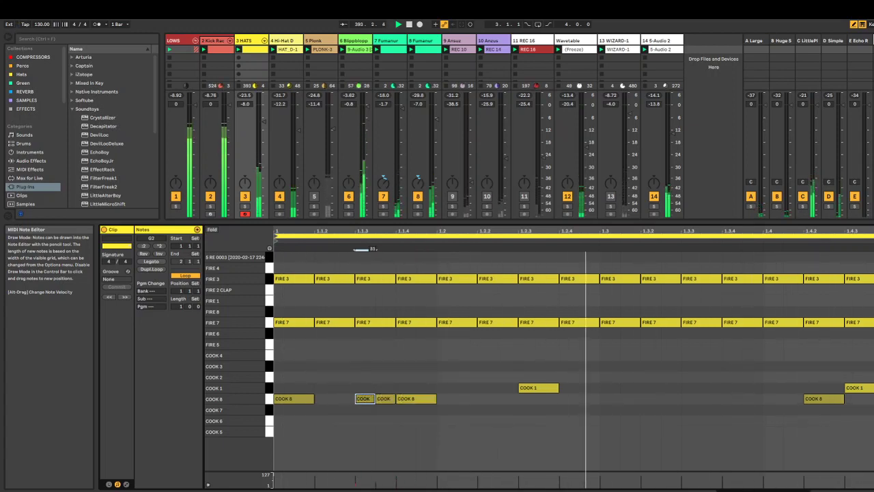
left_click(368, 397)
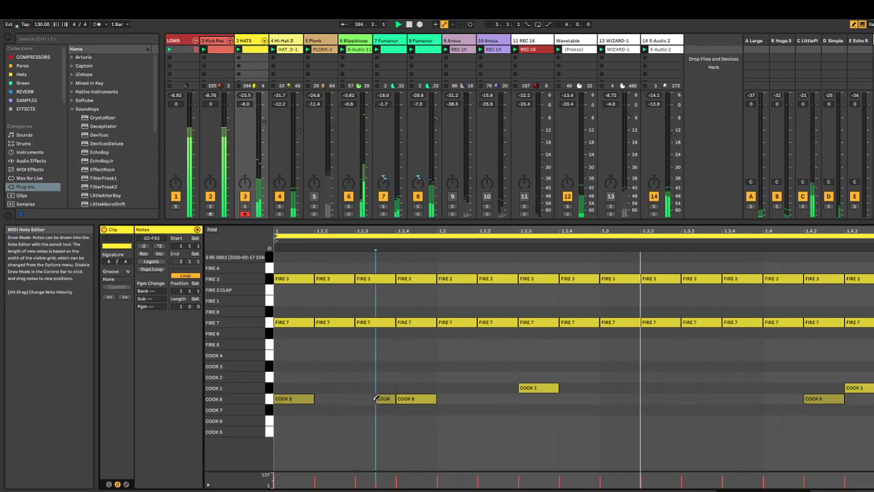
left_click(381, 397)
left_click(444, 399)
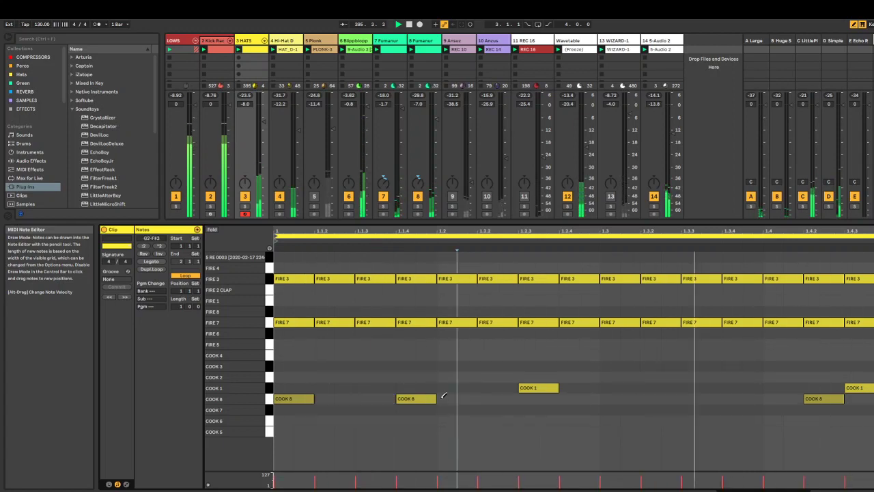
left_click(461, 399)
left_click(454, 399)
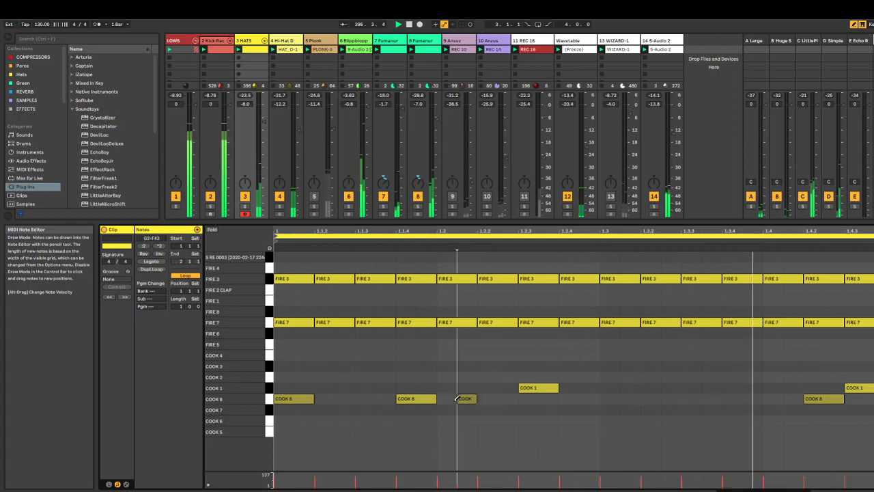
Draw a 1/32 COOK 7 note at 1.2, raise its velocity, and add another COOK 7 note at 1.4.
left_click(454, 410)
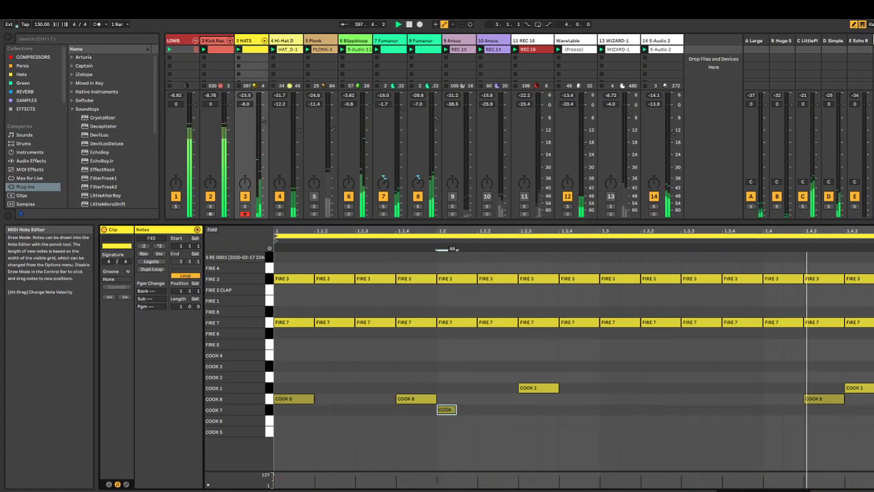
left_click_drag(452, 410, 454, 394)
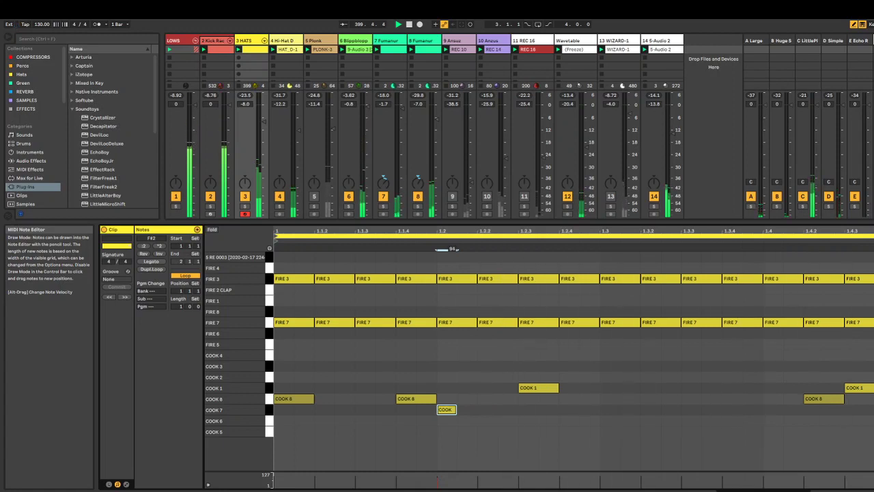
left_click(625, 409)
left_click(597, 410)
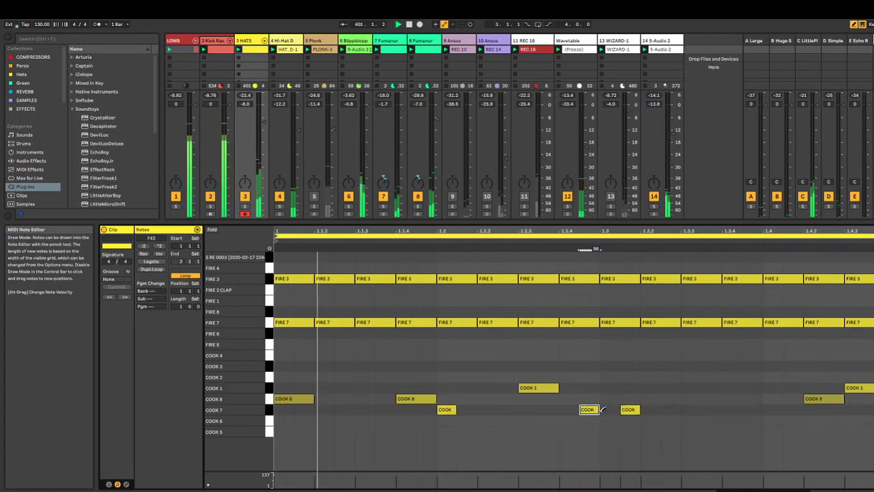
left_click(612, 410)
left_click(594, 410)
left_click(627, 409)
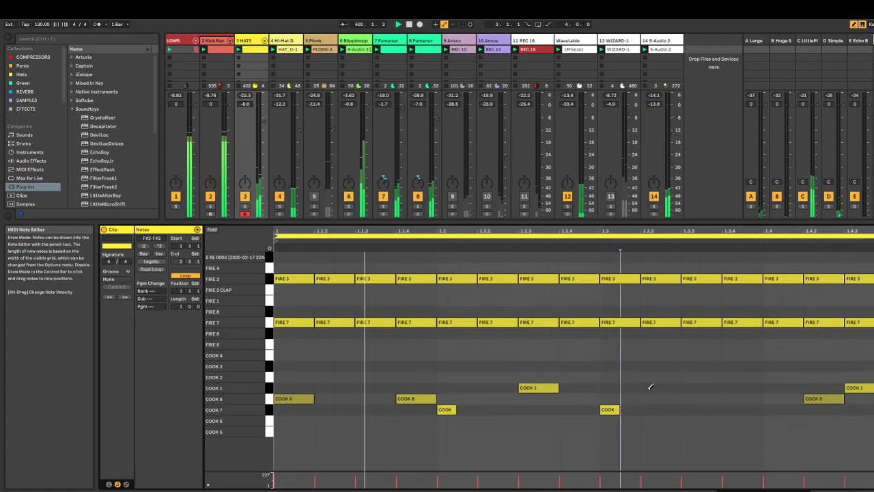
left_click(779, 408)
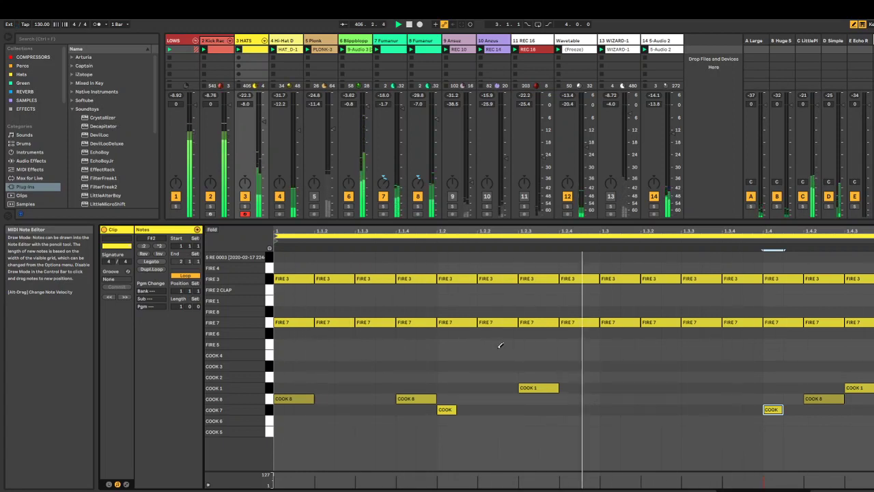
left_click(585, 254)
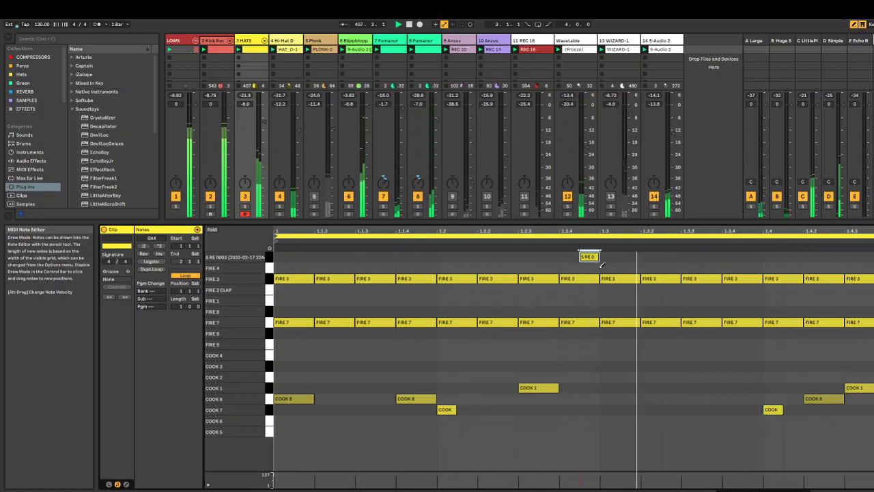
left_click_drag(588, 256, 588, 267)
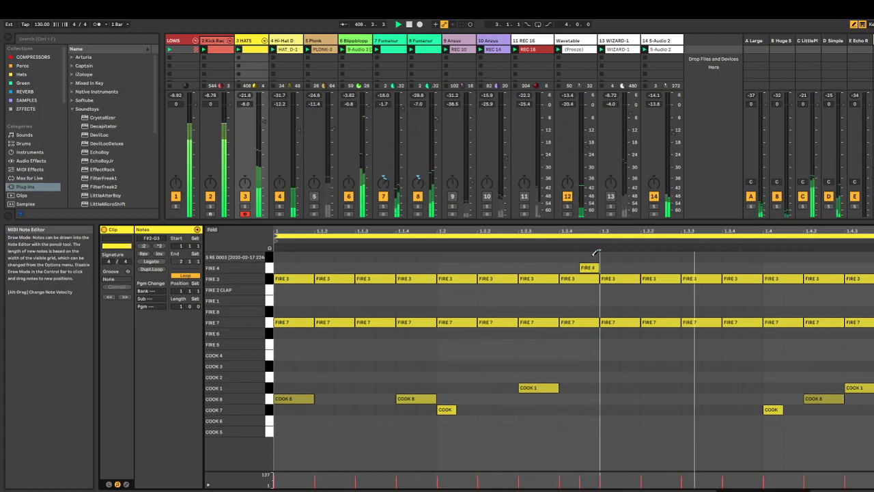
left_click(590, 289)
left_click(593, 267)
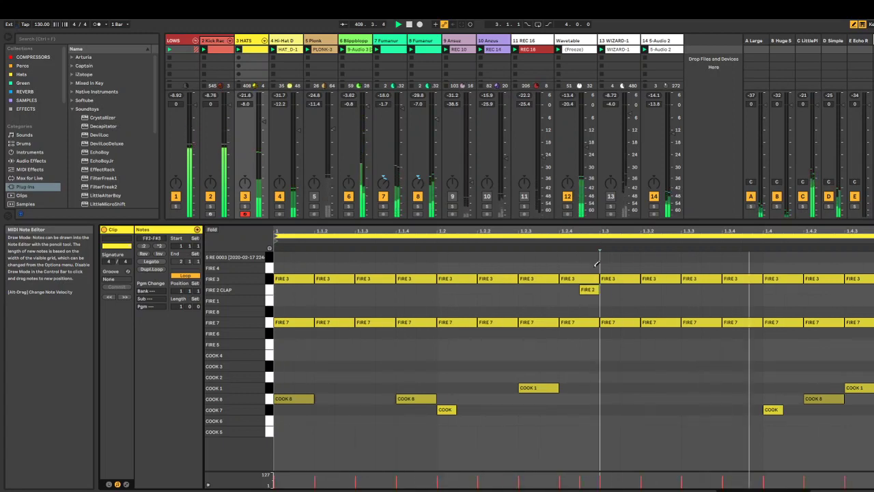
Place a FIRE 2 CLAP note at 1.2.4, about 1/16 long, clearing the short clap just before 1.3.
left_click(575, 290)
left_click(582, 290)
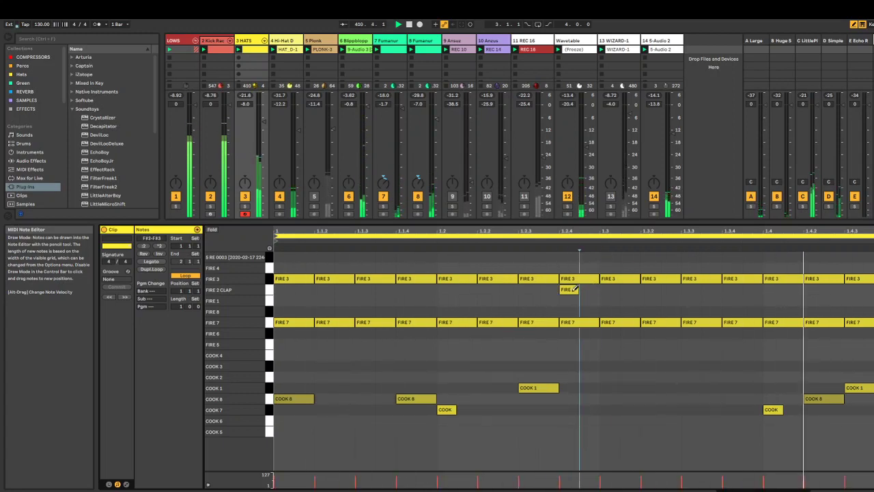
left_click_drag(578, 290, 595, 289)
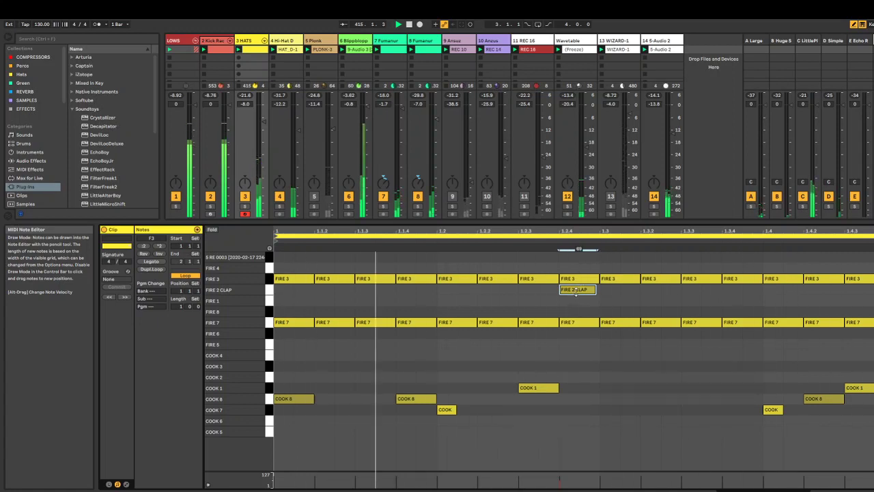
Duplicate the hats loop to two bars and add 1/16 FIRE 2 CLAP notes at 2.3.3, 2.3.4 and 2.4.
key("ctrl+d")
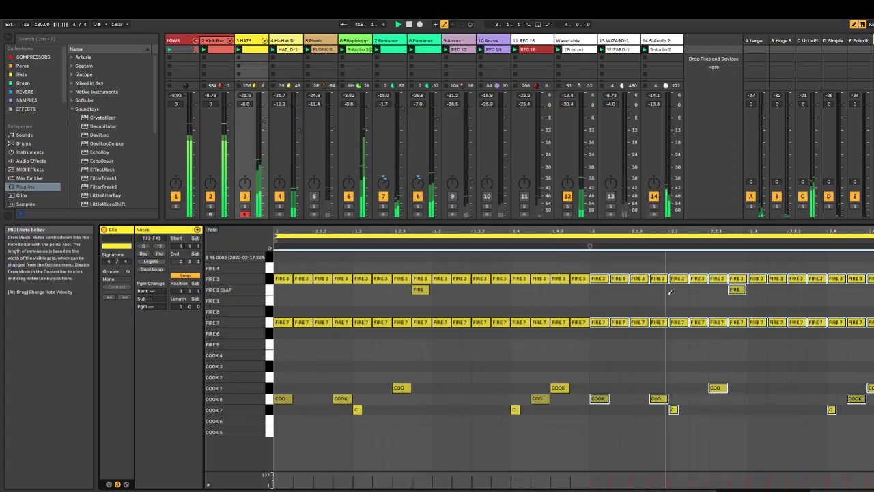
left_click(792, 290)
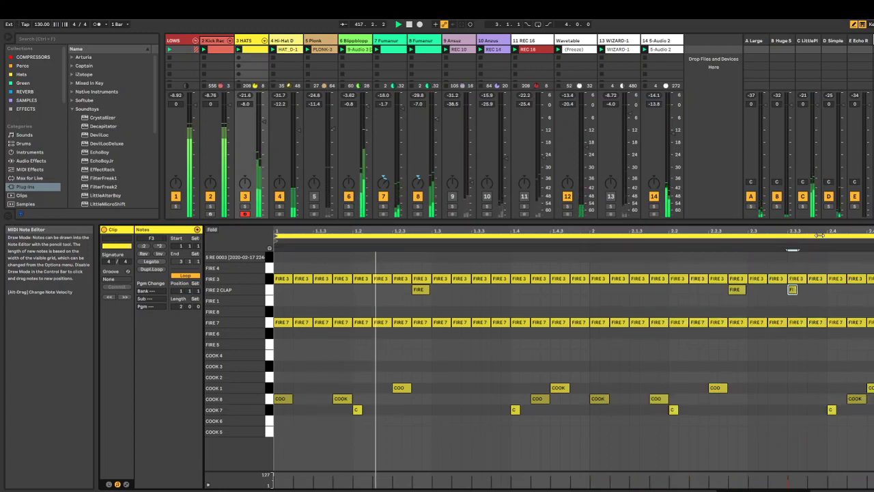
left_click_drag(793, 289, 807, 290)
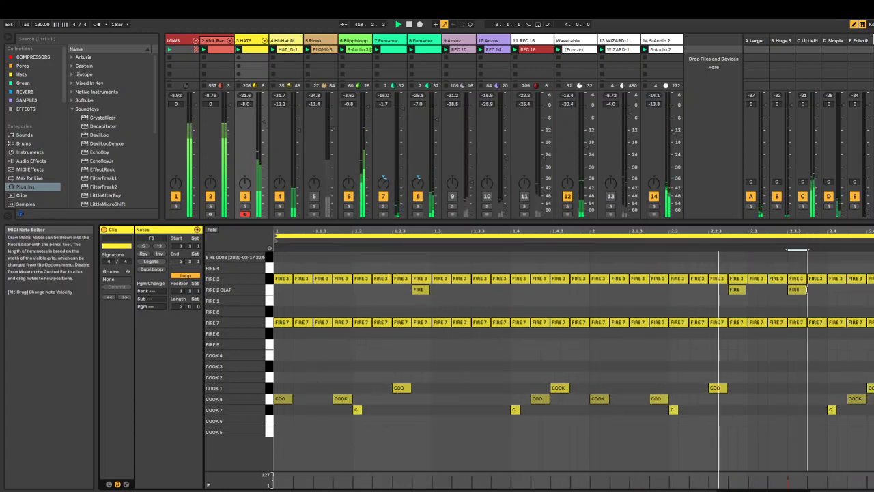
left_click(811, 289)
right_click(812, 291)
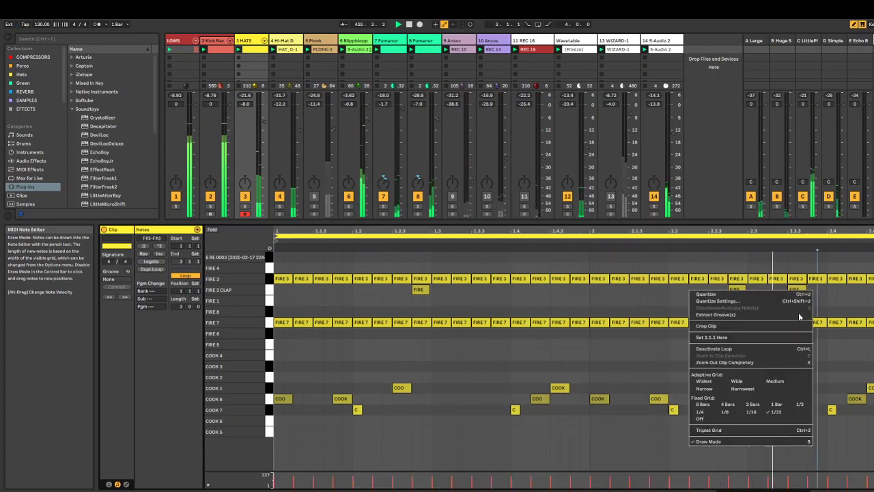
left_click(751, 412)
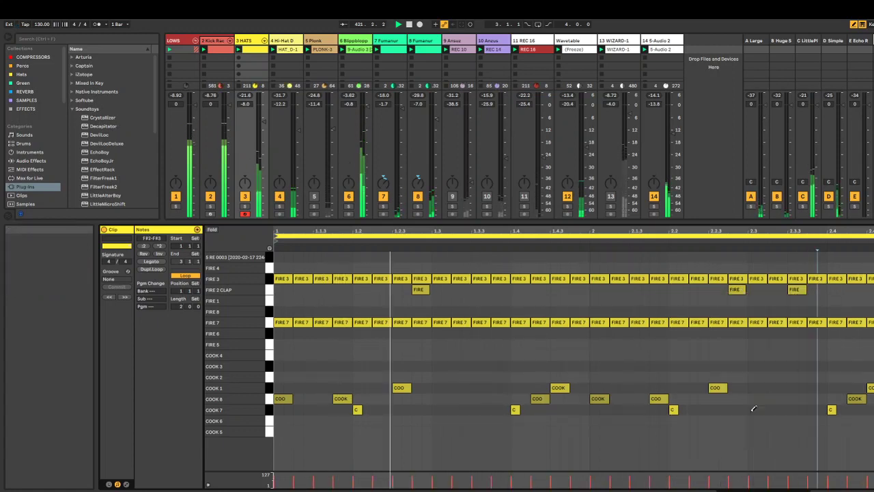
left_click(841, 290)
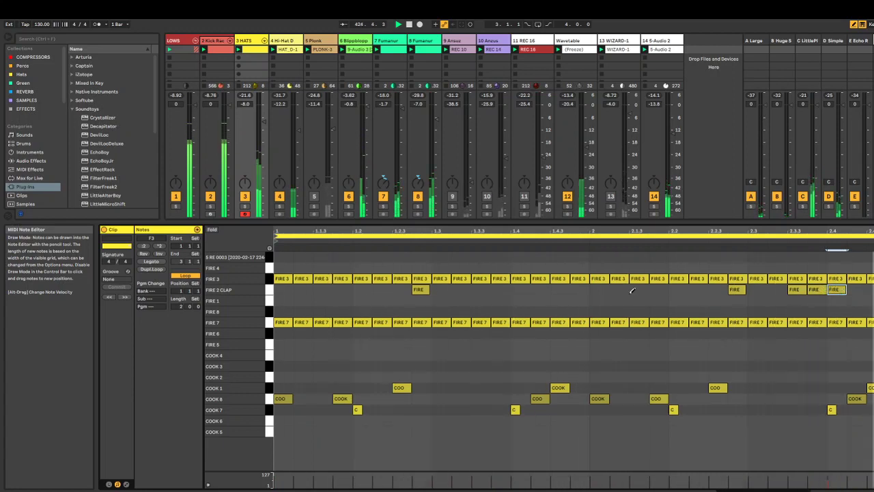
On a 1/32 grid, replace the FIRE 2 CLAP hit at 2.4 with two 1/32 notes and delete the FIRE 3 hit there.
right_click(852, 288)
left_click(814, 424)
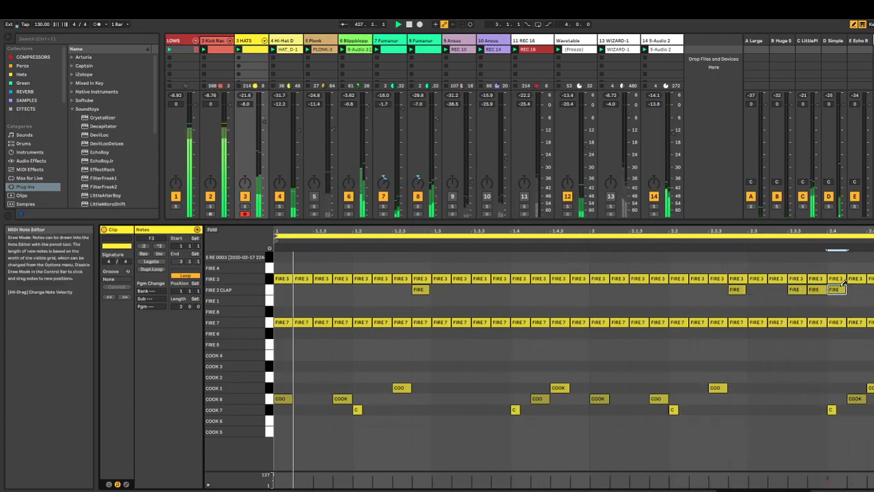
left_click(841, 288)
left_click(841, 289)
left_click(840, 278)
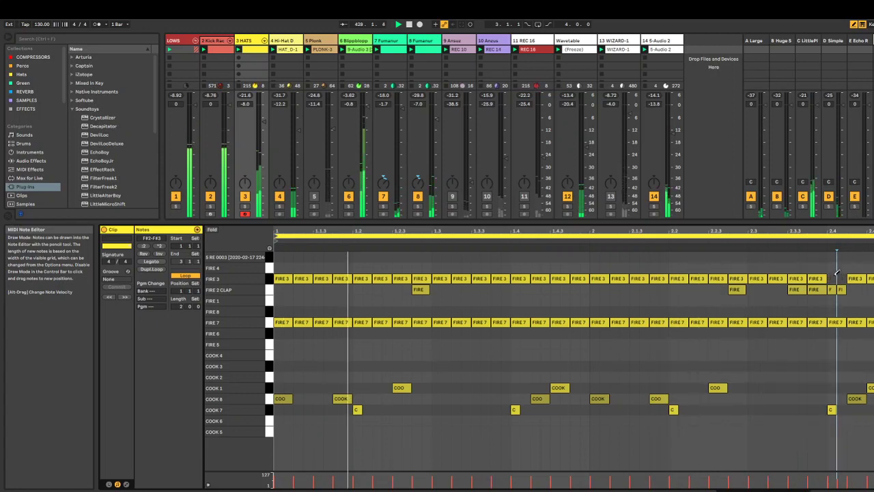
Replace the FIRE 3 hit at 2.3.2 and the FIRE 7 hit at 2.1.3 with pairs of 1/32 notes.
left_click(782, 278)
left_click(782, 278)
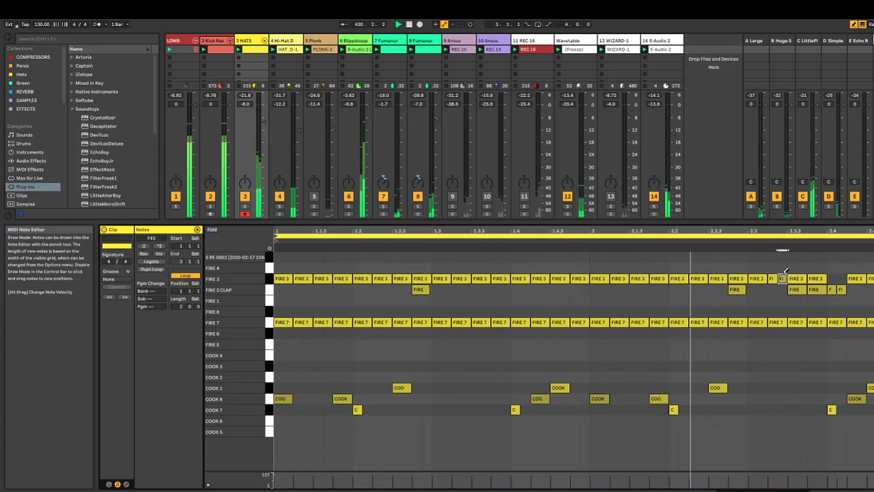
left_click(644, 322)
left_click(644, 322)
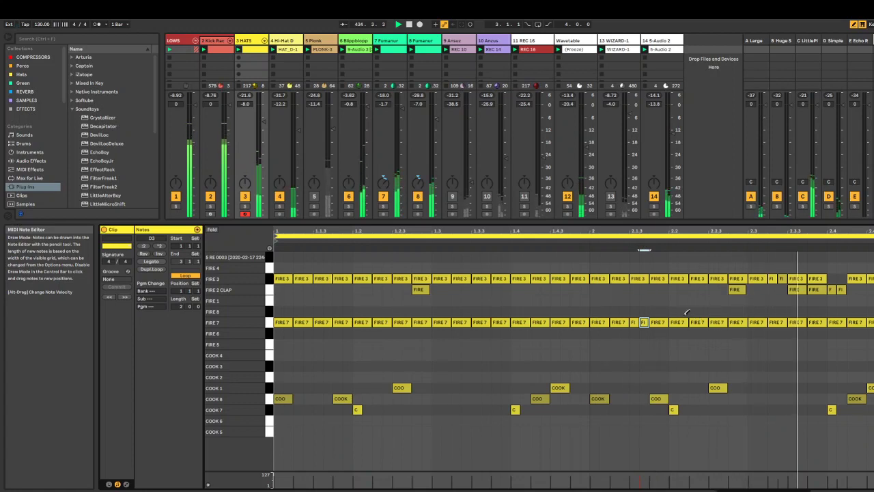
Split the FIRE 3 hit at 1.3.3 into two 1/32 notes and replace the second 1/32 clap at 2.4 with a FIRE 3 note.
left_click(486, 278)
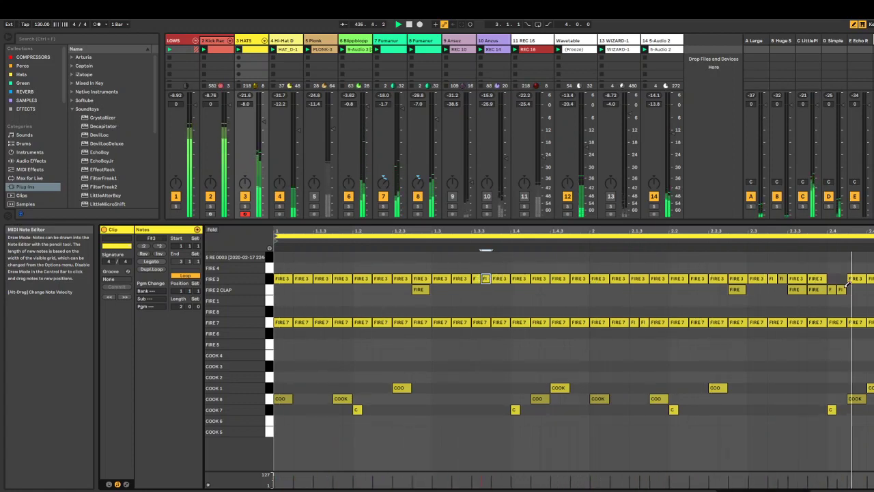
left_click_drag(844, 289, 844, 278)
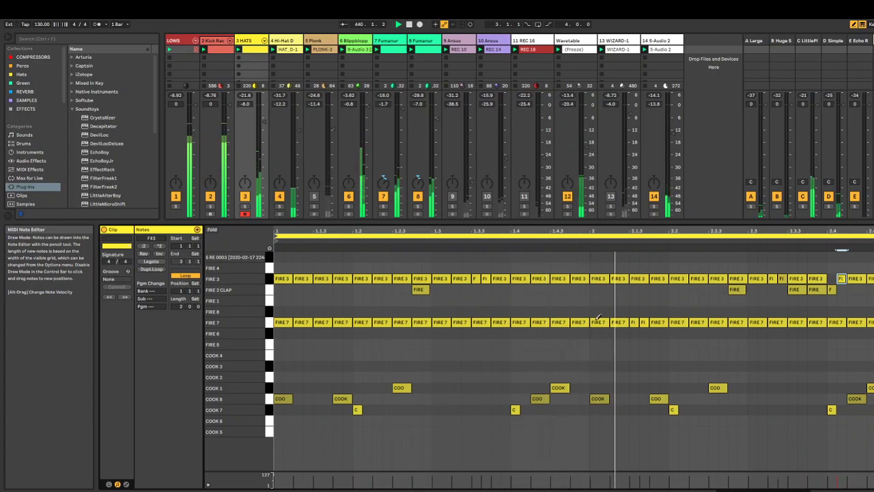
Select all the FIRE 2 CLAP notes across the two-bar hats clip.
left_click(418, 290)
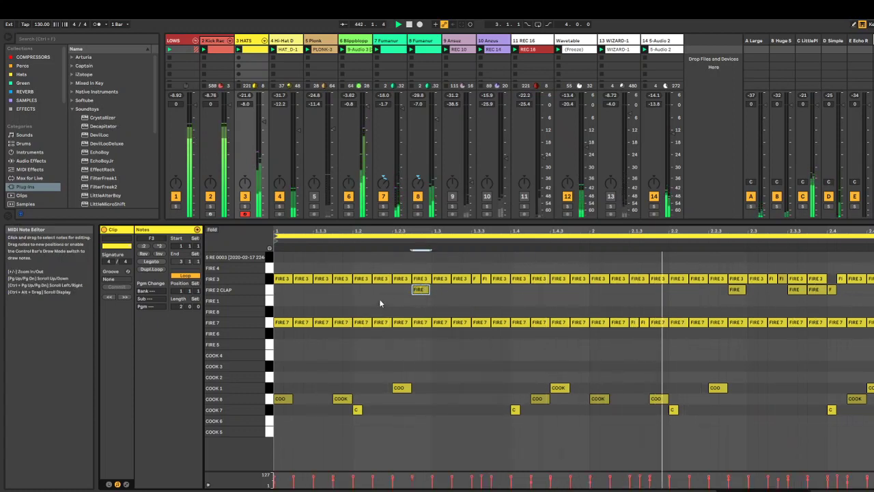
left_click_drag(379, 298, 873, 292)
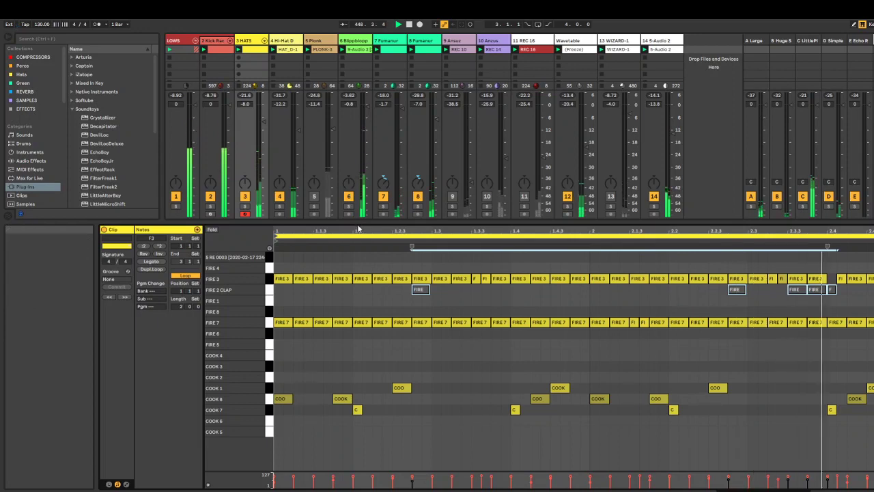
Enlarge the mixer area and audition the recordings in the _MODULAR library's DRONE folder, starting with DRONE_200314-A.WAV.
left_click_drag(428, 219, 423, 356)
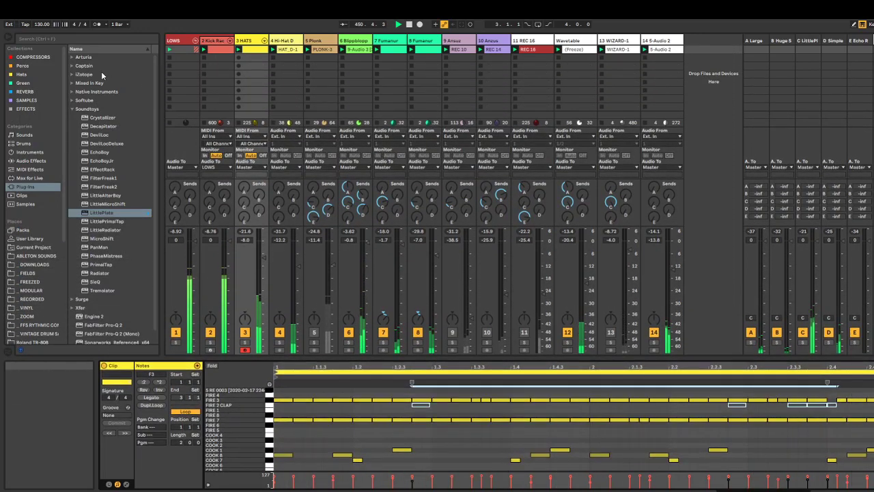
left_click(44, 286)
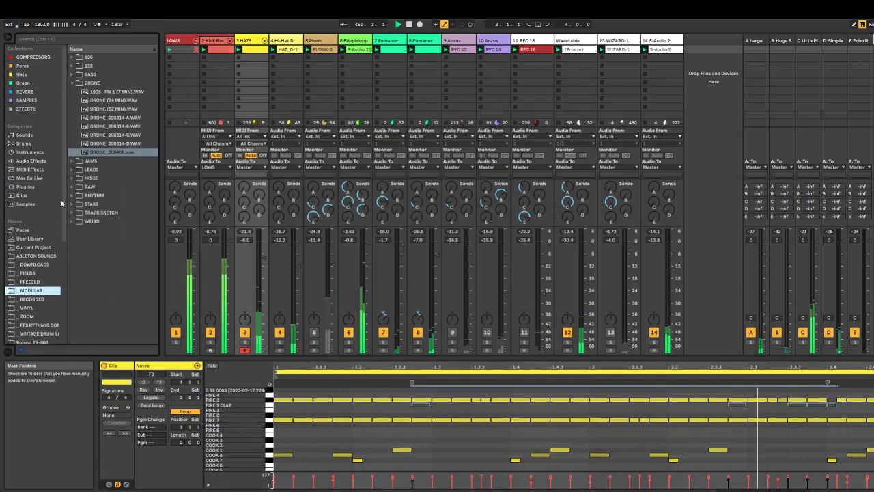
left_click(72, 83)
left_click(72, 83)
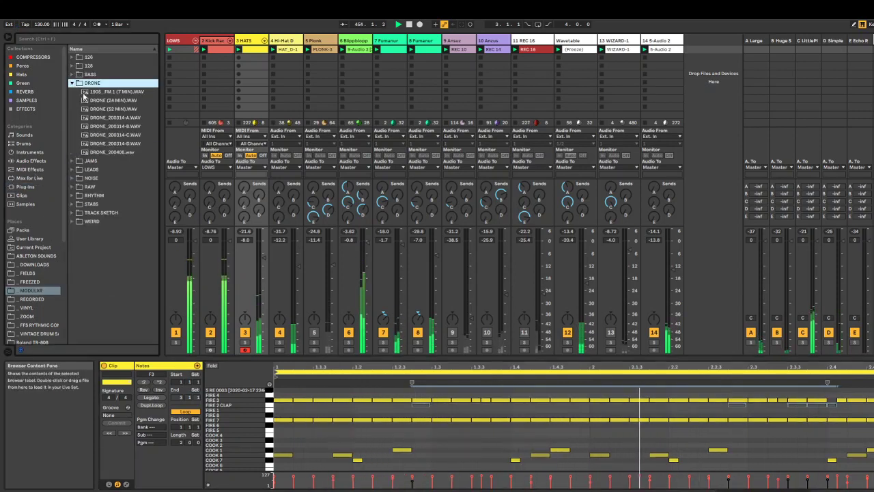
left_click(120, 118)
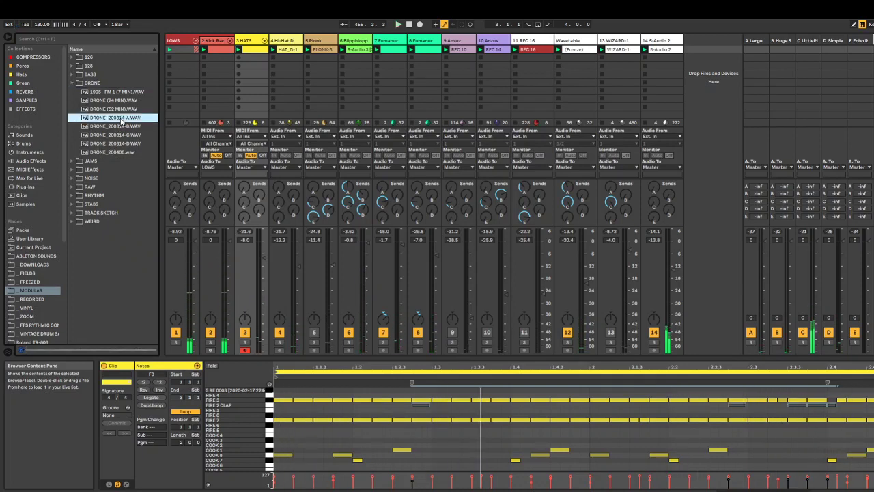
key("Down")
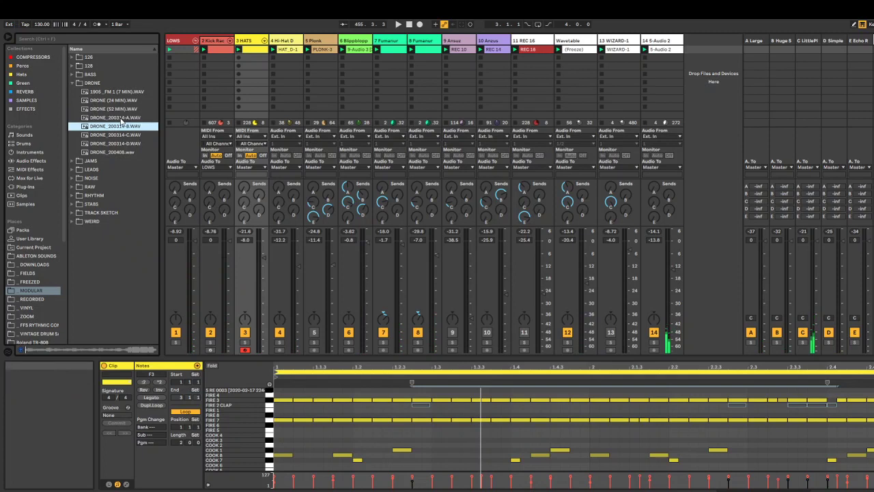
key("Down")
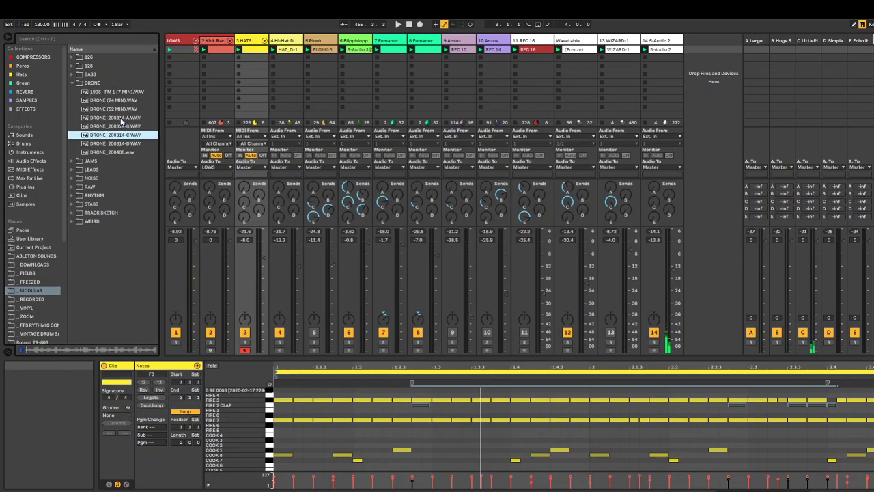
key("Down")
key("Down")
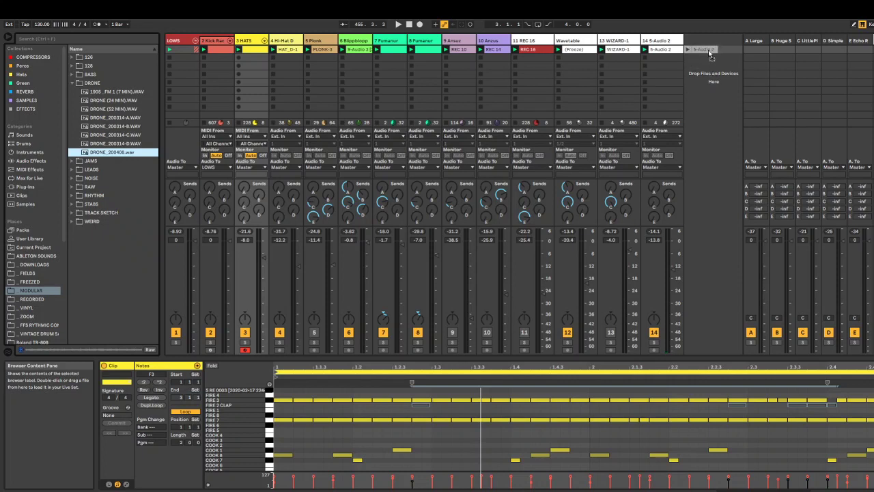
left_click_drag(708, 50, 708, 49)
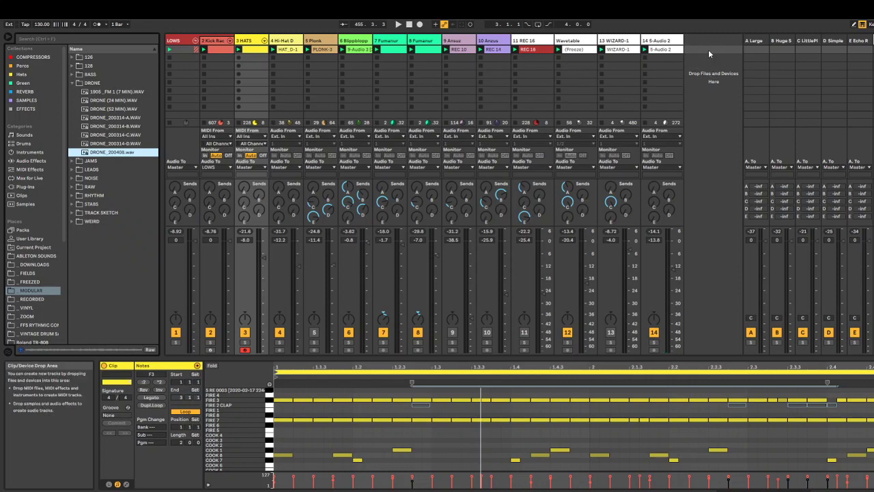
Audition the 1905 Mayhem 4, 3, 2 and 1 samples and Grudge 2 in the NOISE folder.
left_click(70, 178)
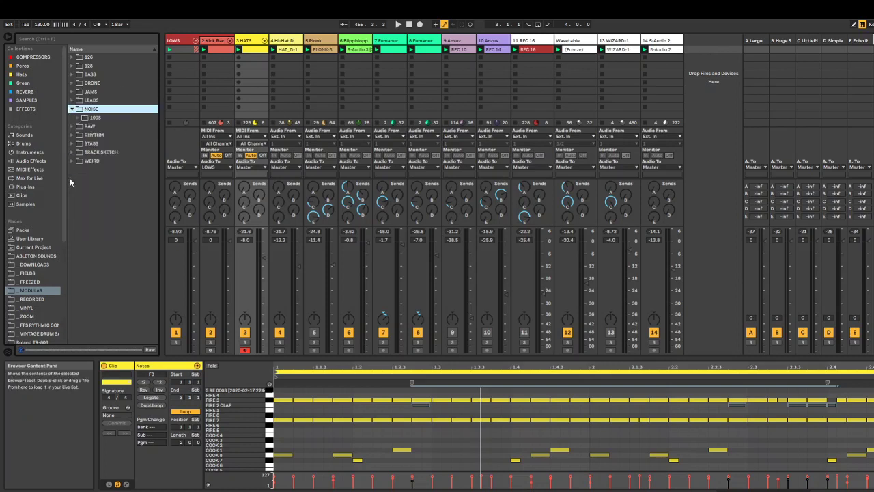
left_click(78, 120)
left_click(112, 179)
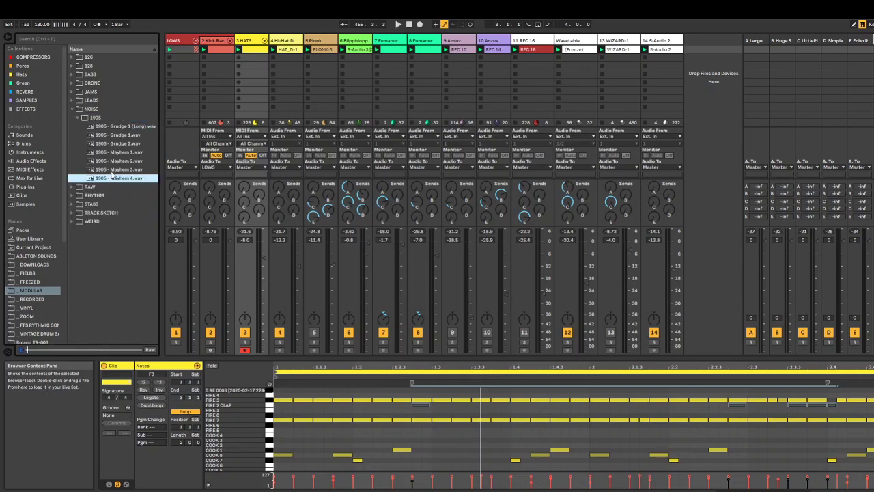
left_click(112, 169)
left_click(113, 161)
left_click(114, 151)
left_click(116, 144)
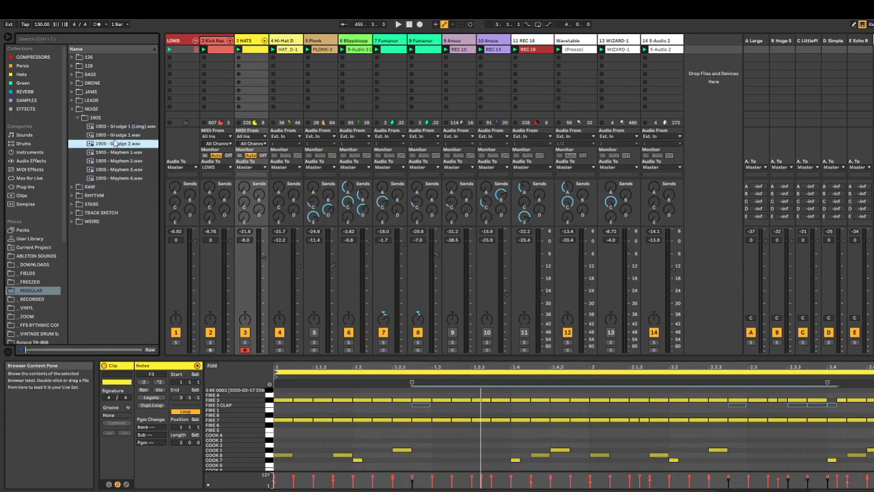
Look through the RAW, RHYTHM and WEIRD folders, auditioning the RYTM recording and WEIRD_200314-A.WAV.
left_click(70, 186)
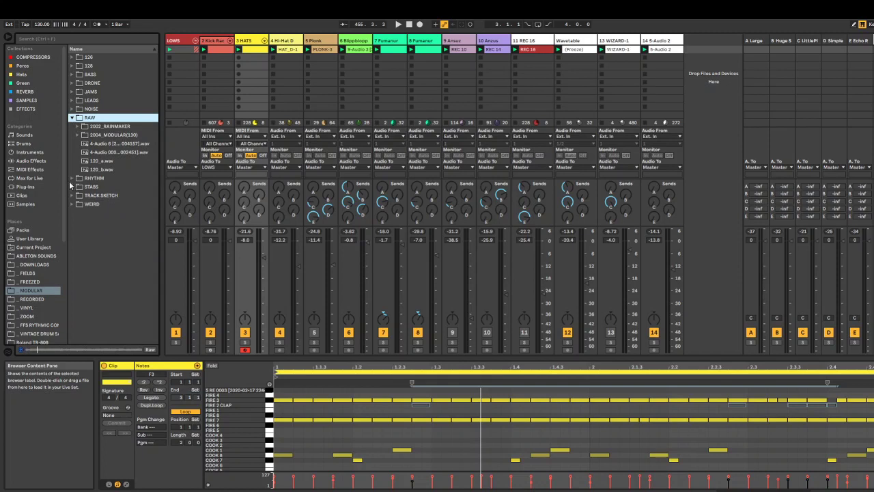
left_click(70, 177)
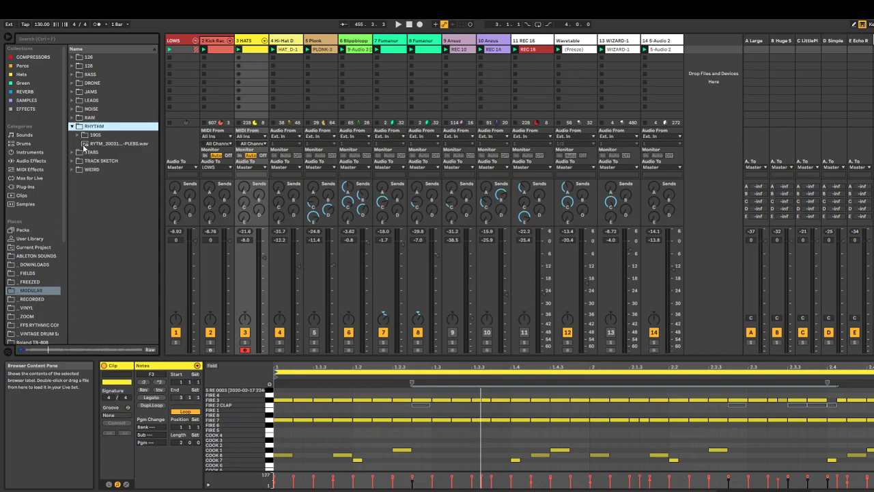
left_click(93, 145)
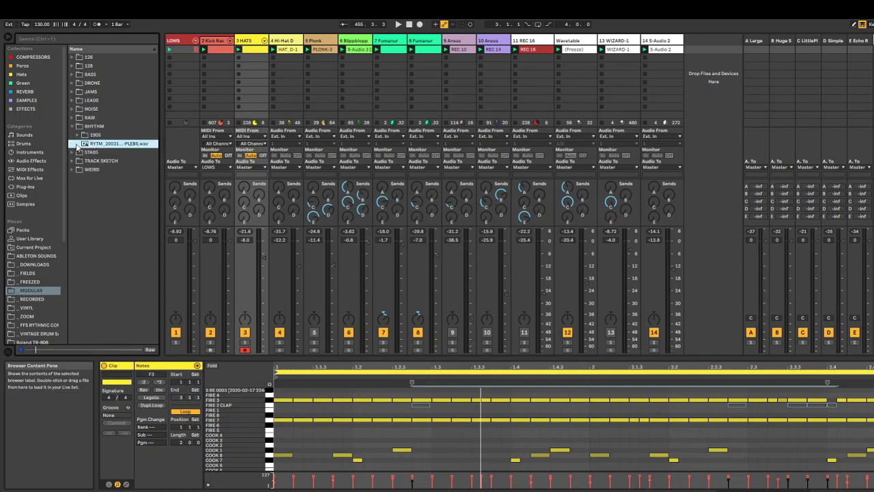
left_click(72, 127)
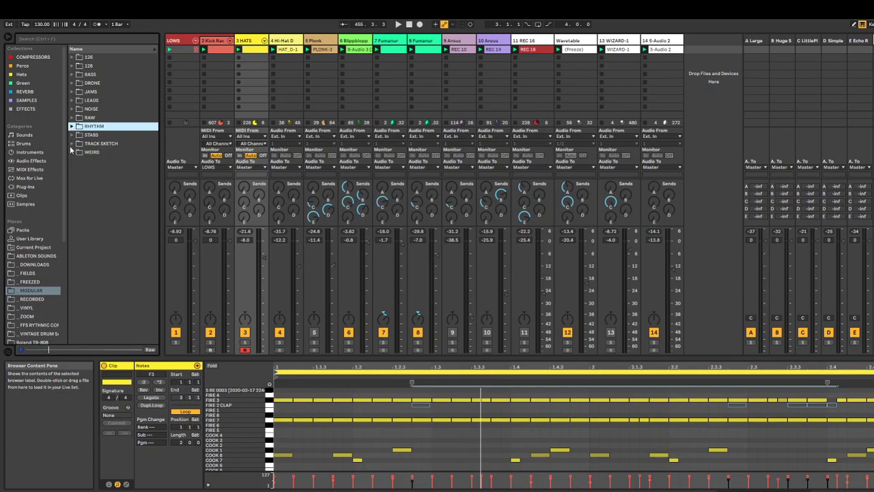
left_click(71, 152)
left_click(99, 170)
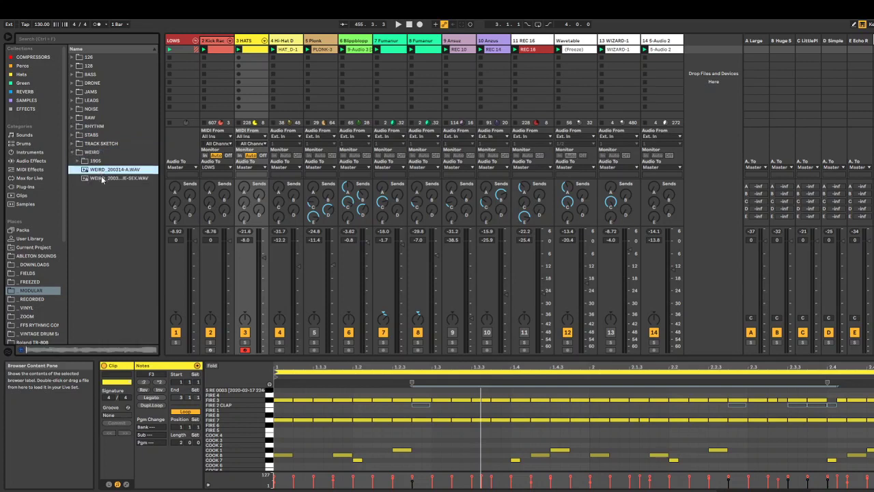
left_click(72, 153)
Restart playback and audition the two recordings in the WEIRD folder against the running track.
left_click(395, 25)
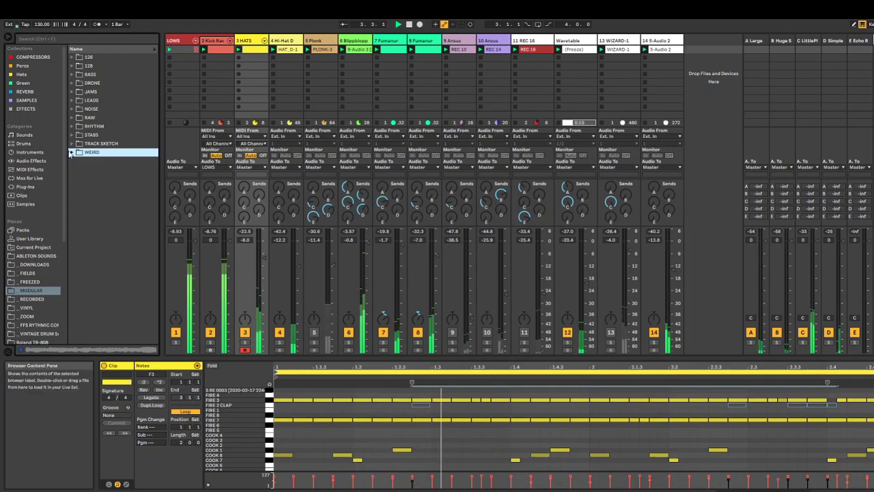
left_click(102, 169)
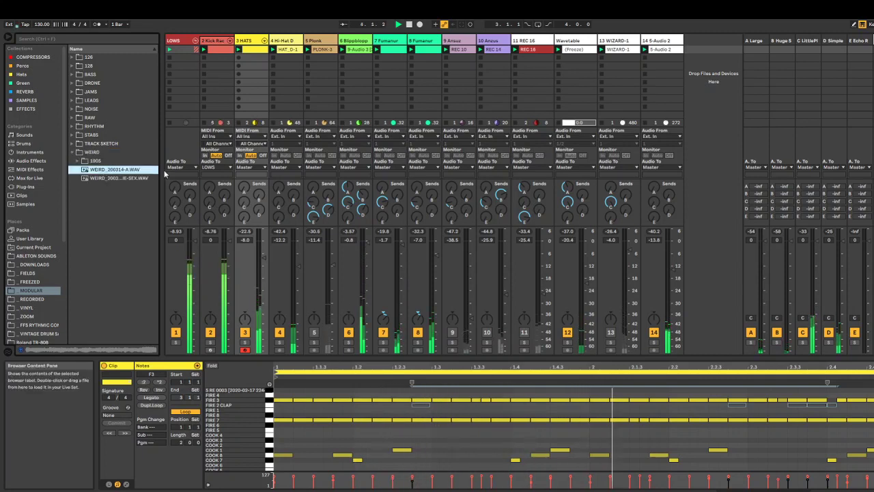
left_click(126, 179)
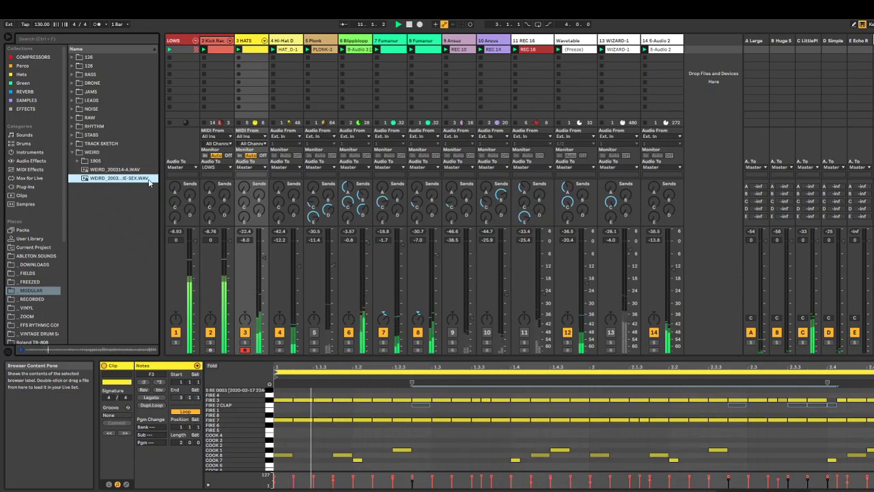
Audition the Eagle hat clips in the Hats collection and add HAT_(Eagle2).alc as a new track between Hi-Hat and Plonk.
left_click(31, 74)
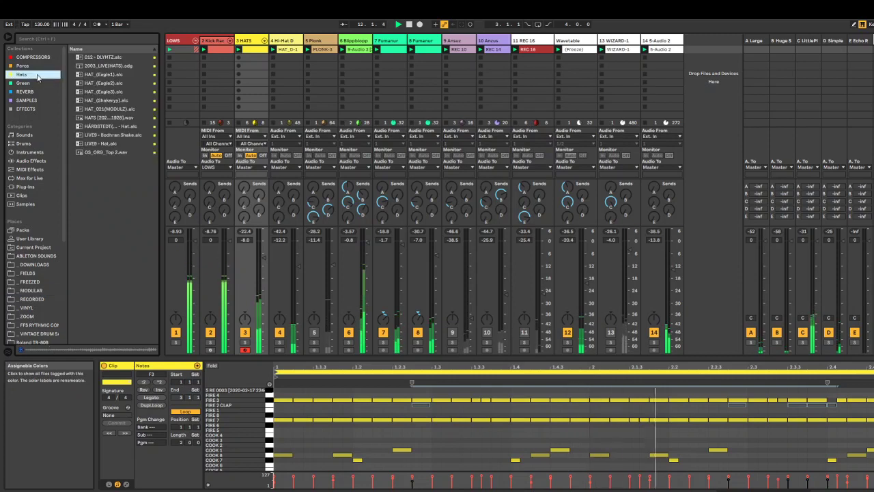
left_click(104, 75)
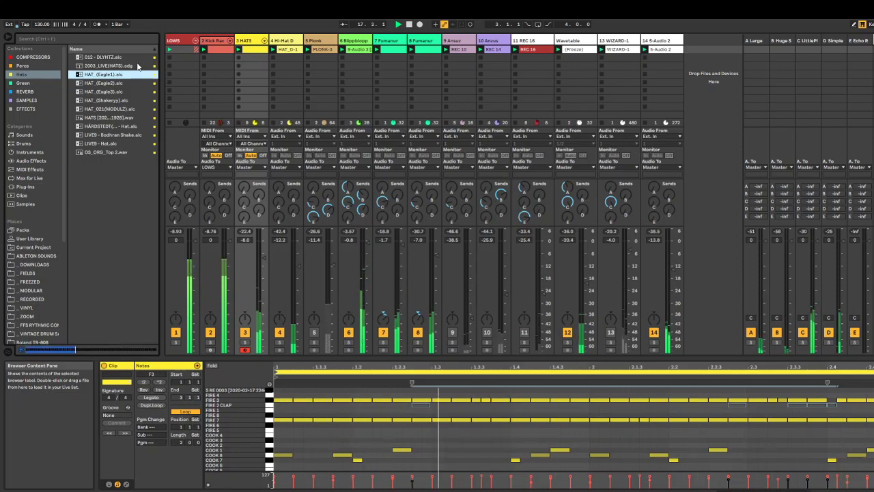
key("Down")
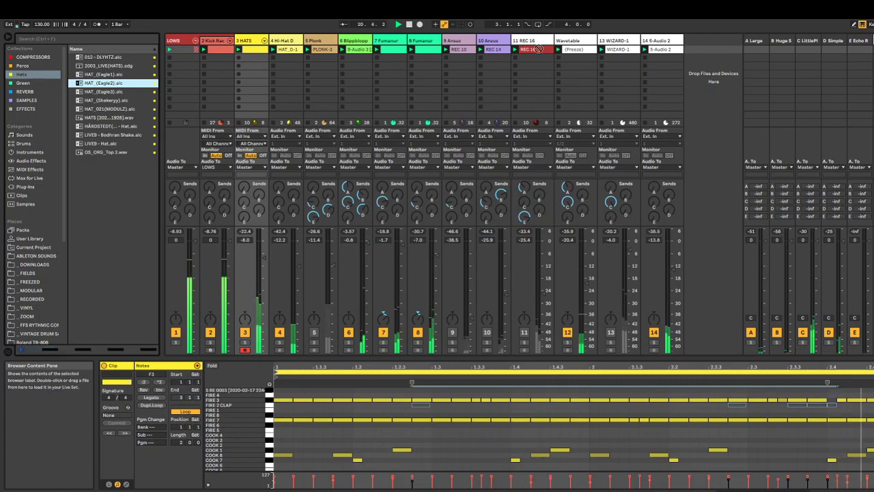
left_click_drag(130, 83, 310, 43)
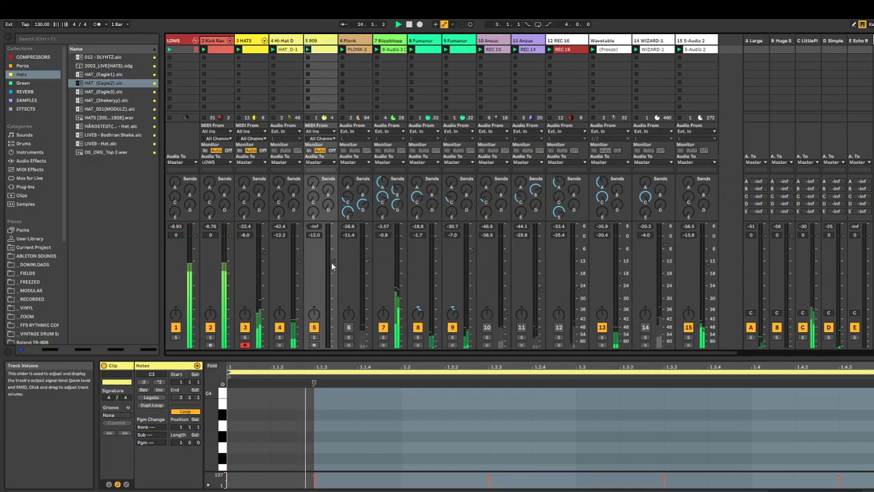
Lower the new 909 track to about -20.1 dB and adjust its send D with the track soloed.
left_click_drag(333, 263, 333, 281)
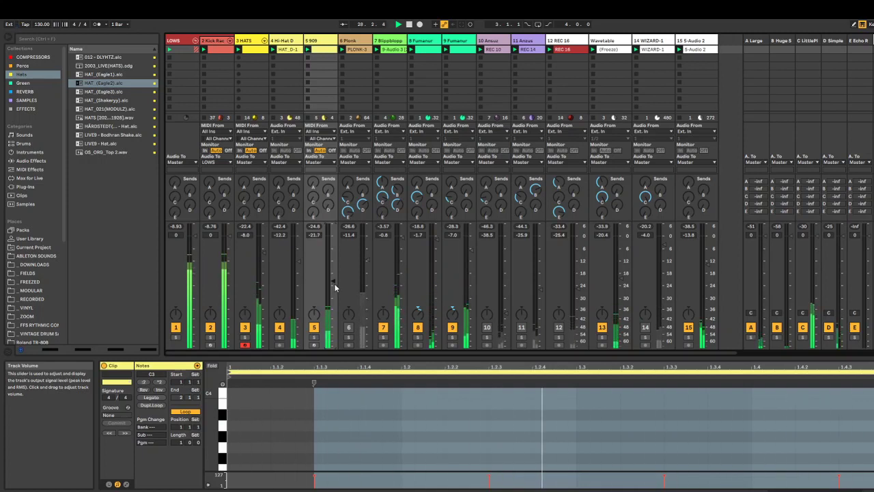
left_click_drag(332, 281, 333, 279)
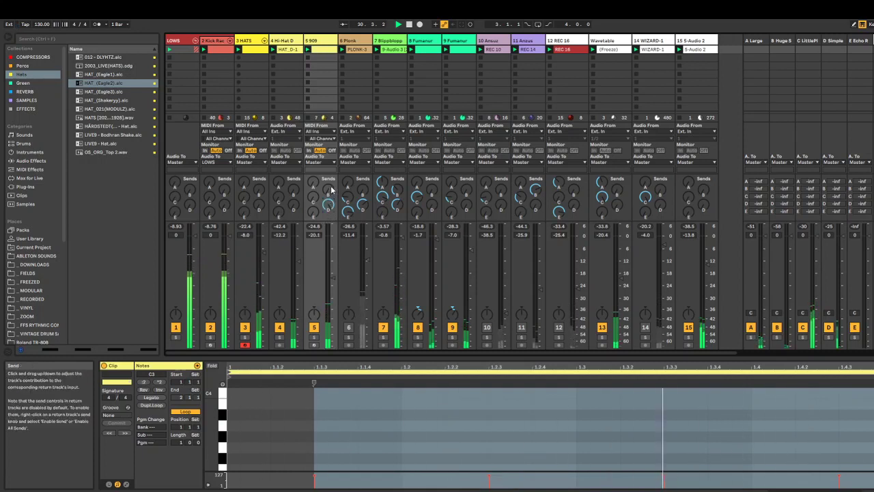
left_click(314, 337)
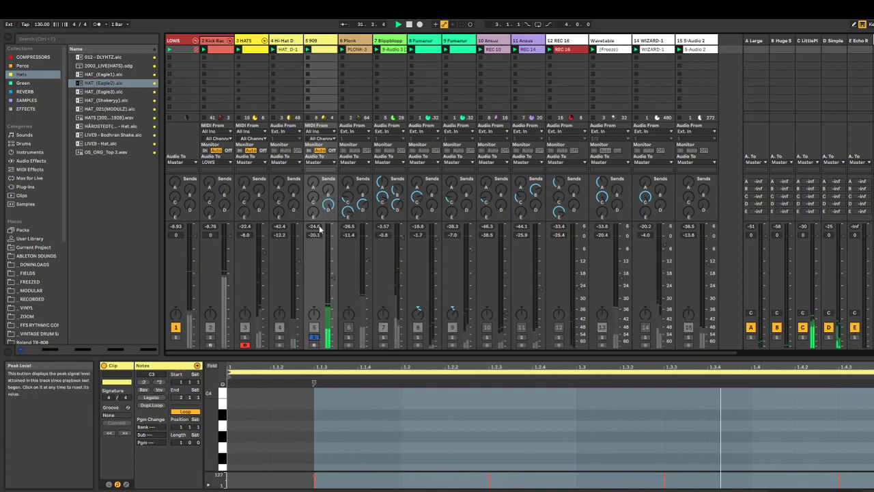
left_click_drag(328, 207, 328, 222)
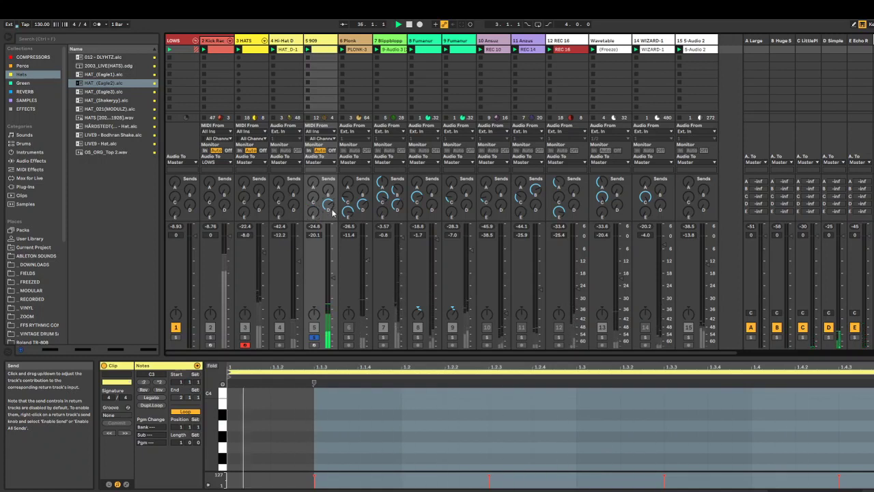
Switch the 909 hat sampler's filter to high-pass and set its frequency to about 317 Hz.
double_click(315, 40)
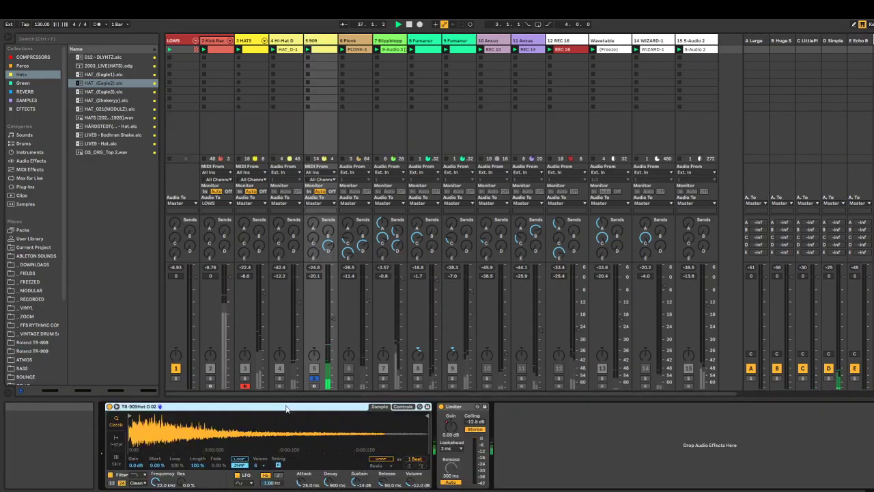
left_click(138, 474)
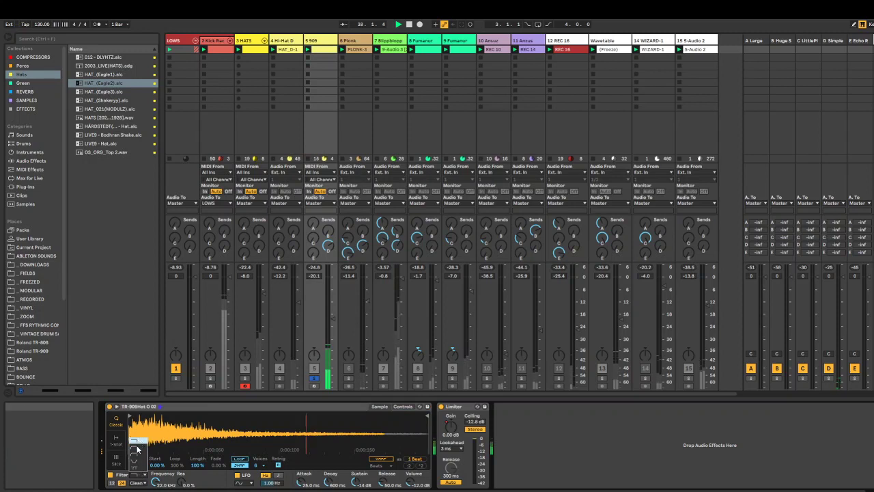
left_click(138, 449)
left_click_drag(155, 481, 156, 484)
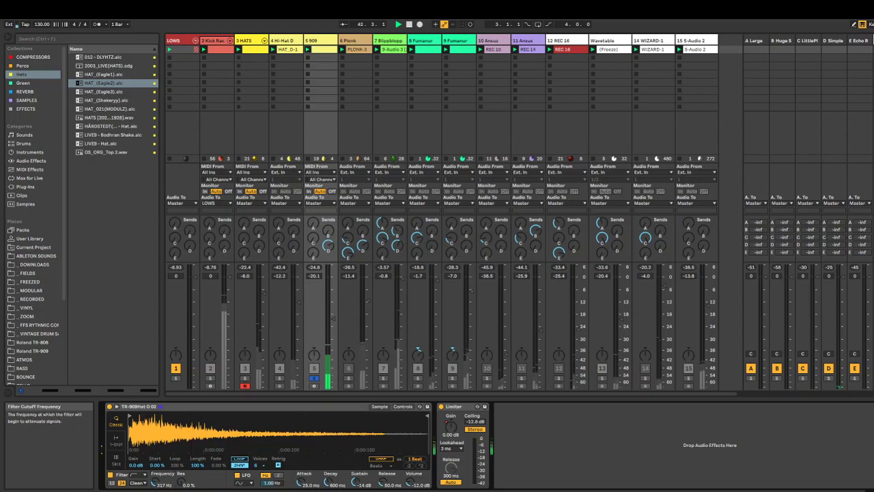
Unsolo the 909 track and balance it in the mix at about -23.2 dB with the filter frequency at 257 Hz.
left_click(314, 378)
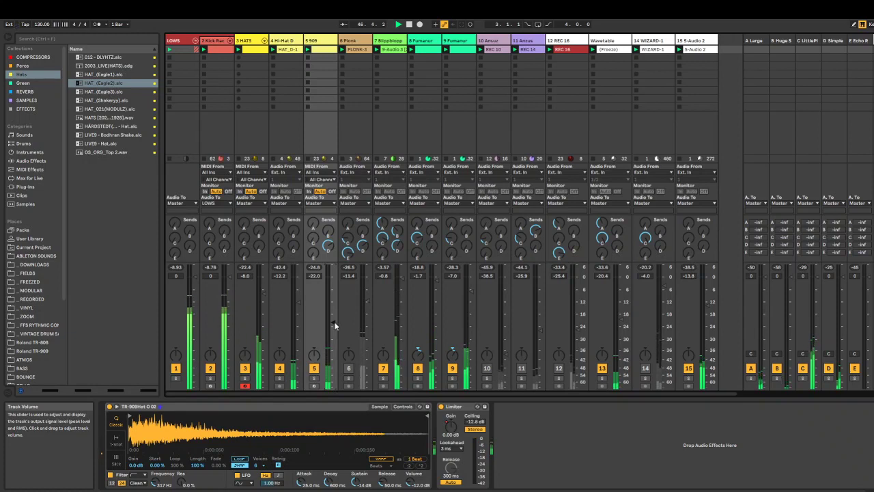
left_click_drag(156, 481, 156, 488)
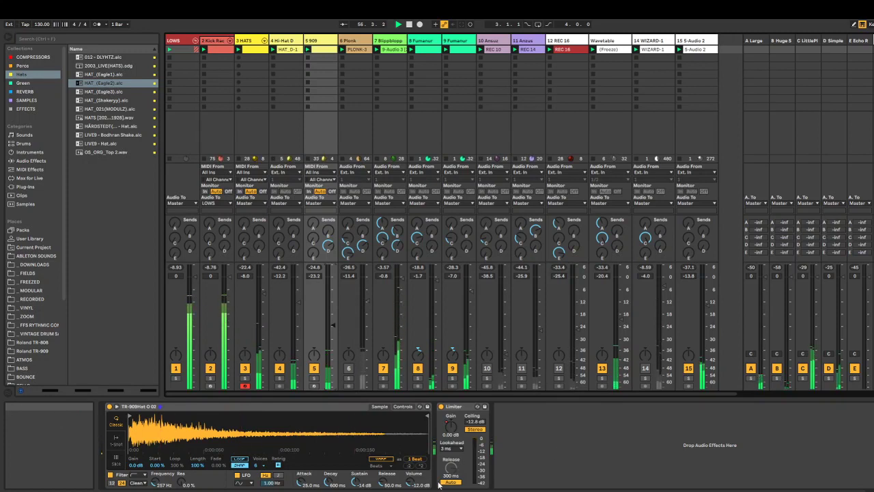
key("alt+Tab")
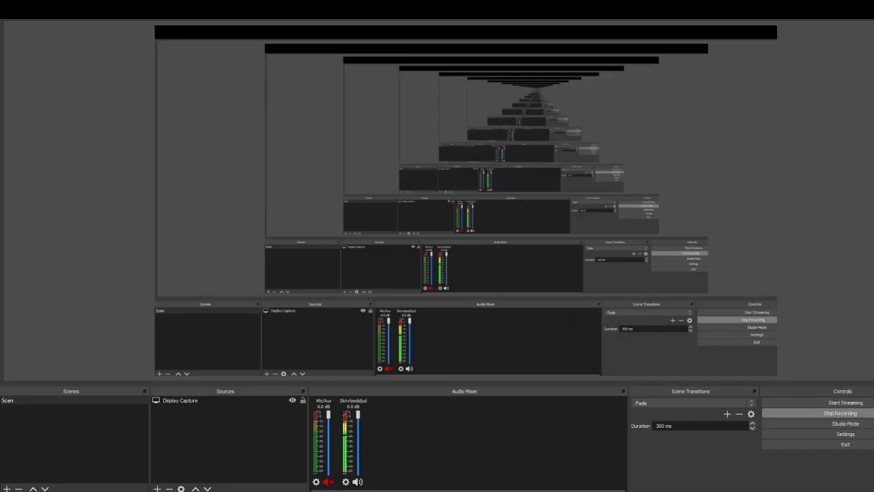
key("alt+Tab")
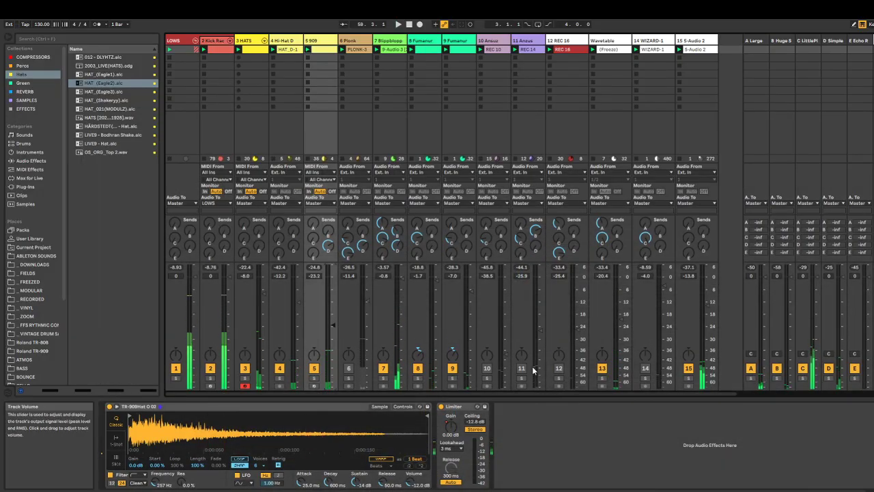
key("alt+Tab")
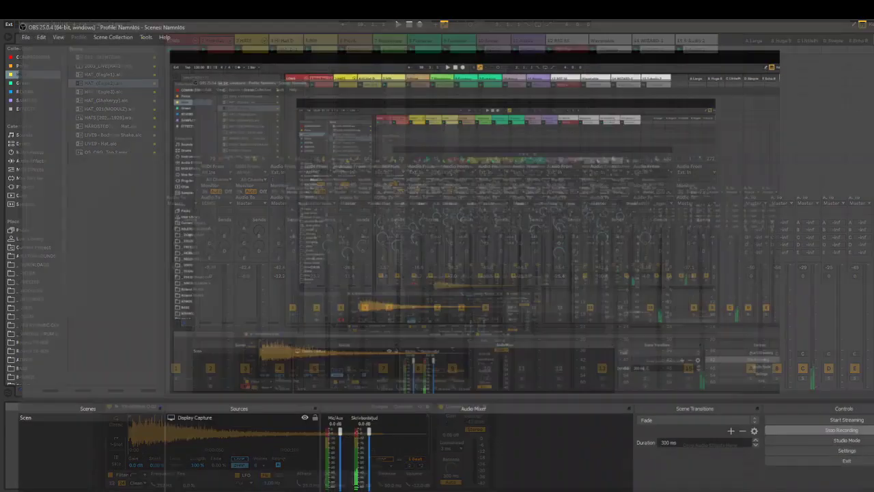